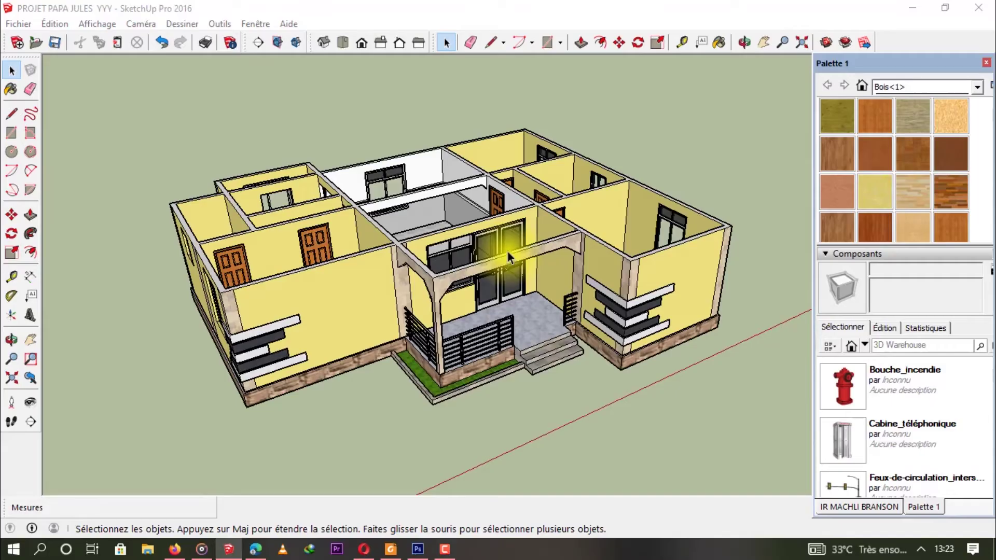
- Examine the roofless house model from its front, side and corner views
{"action": "mouse_move", "coordinate": [516, 290]}
{"action": "middle_mouse_down"}
{"action": "mouse_move", "coordinate": [605, 289]}
{"action": "mouse_move", "coordinate": [402, 293]}
{"action": "mouse_move", "coordinate": [506, 293]}
{"action": "middle_mouse_up"}
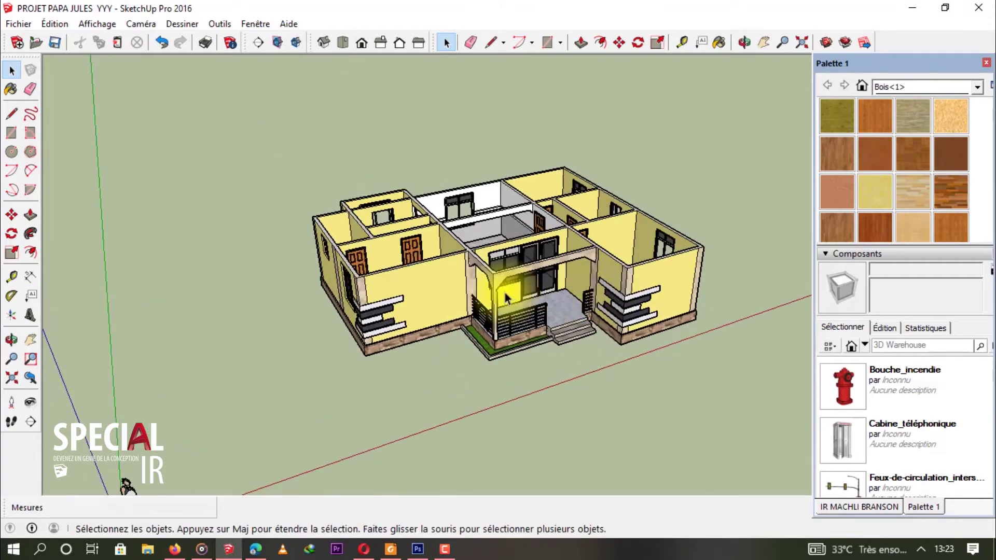
{"action": "key", "text": "o"}
{"action": "left_click_drag", "start_coordinate": [505, 292], "coordinate": [624, 293]}
{"action": "left_click_drag", "start_coordinate": [389, 356], "coordinate": [403, 349]}
{"action": "key", "text": "space"}
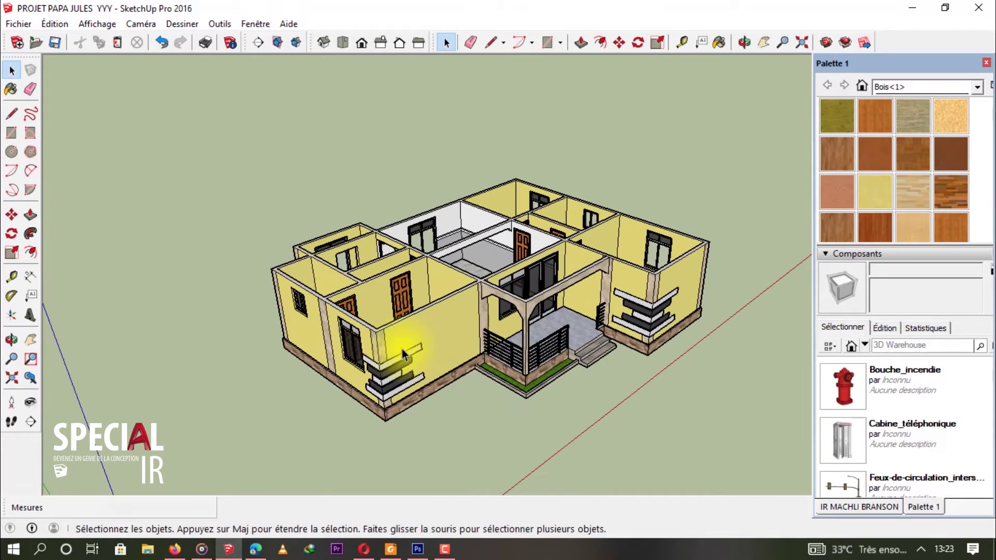
{"action": "scroll", "coordinate": [402, 350], "scroll_direction": "up", "scroll_amount": 8}
{"action": "scroll", "coordinate": [534, 329], "scroll_direction": "up", "scroll_amount": 4}
{"action": "scroll", "coordinate": [538, 323], "scroll_direction": "down", "scroll_amount": 6}
{"action": "middle_click_drag", "start_coordinate": [539, 344], "coordinate": [407, 280]}
{"action": "key", "text": "space"}
{"action": "key", "text": "space"}
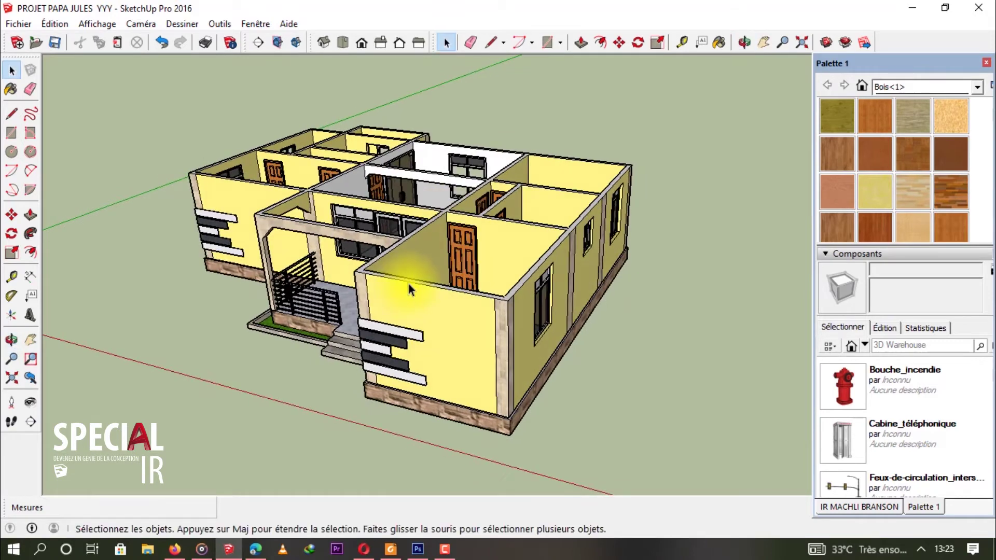
- Open the house walls group for editing and select the top face of all the walls with its edges
{"action": "left_click", "coordinate": [407, 256]}
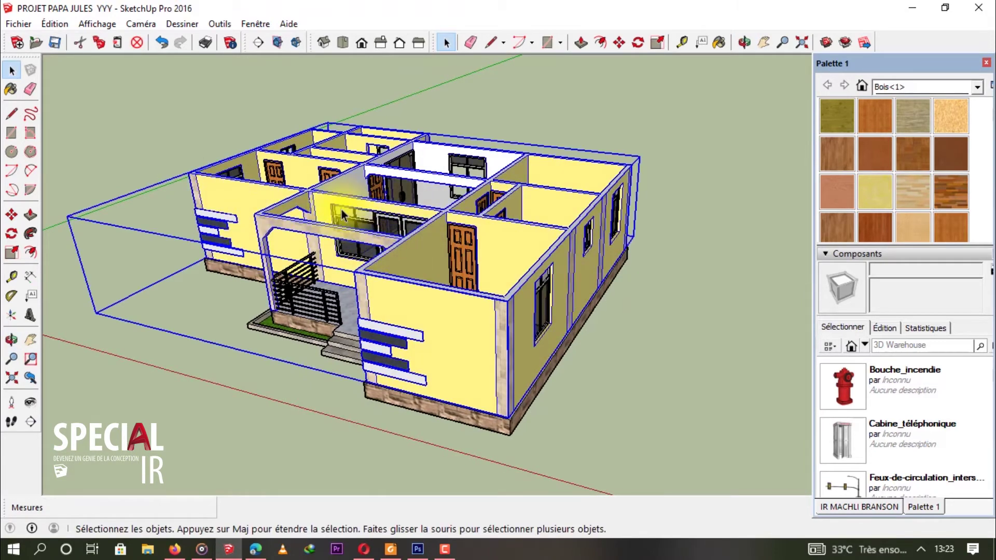
{"action": "double_click", "coordinate": [390, 285]}
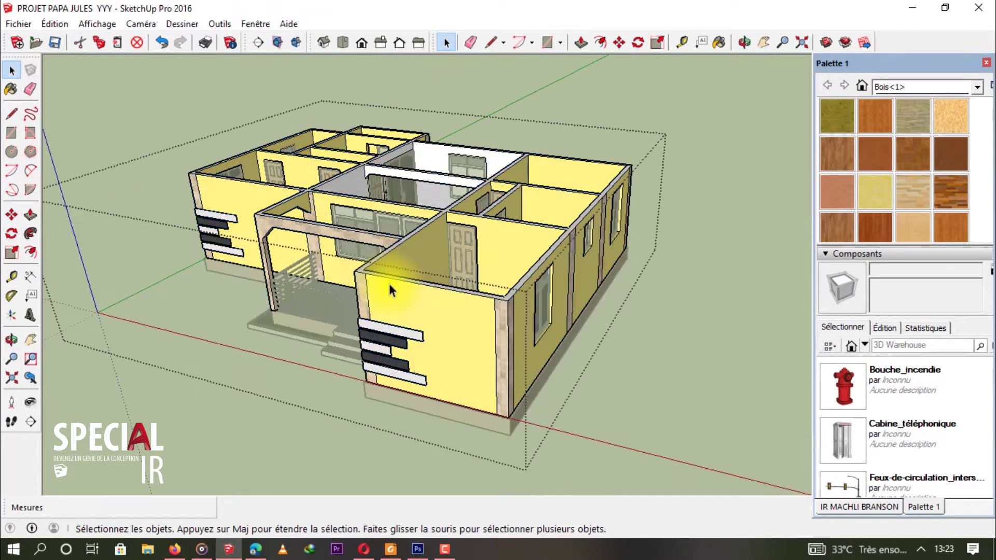
{"action": "middle_click_drag", "start_coordinate": [371, 276], "coordinate": [527, 418]}
{"action": "scroll", "coordinate": [335, 293], "scroll_direction": "up", "scroll_amount": 10}
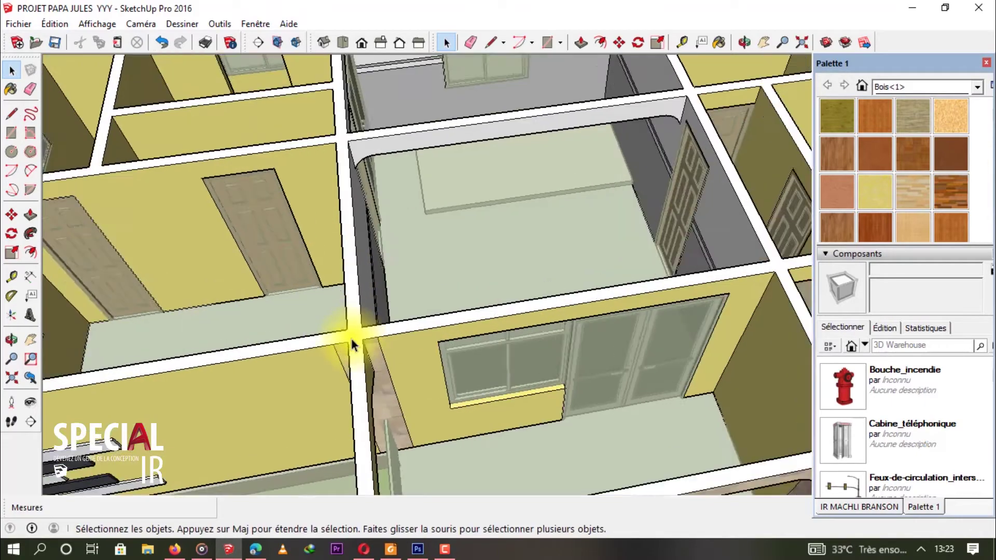
{"action": "scroll", "coordinate": [353, 338], "scroll_direction": "down", "scroll_amount": 1}
{"action": "triple_click", "coordinate": [356, 331]}
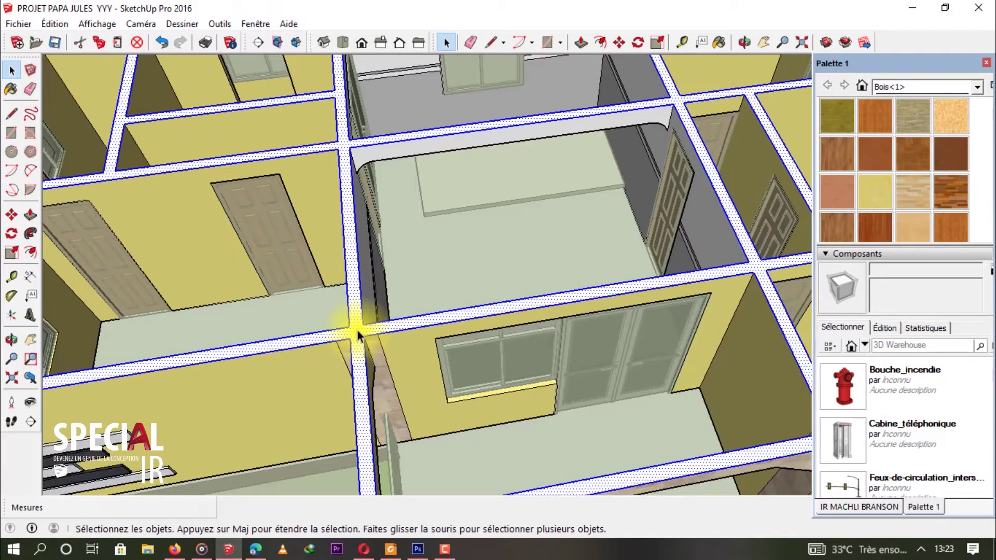
{"action": "scroll", "coordinate": [356, 331], "scroll_direction": "down", "scroll_amount": 5}
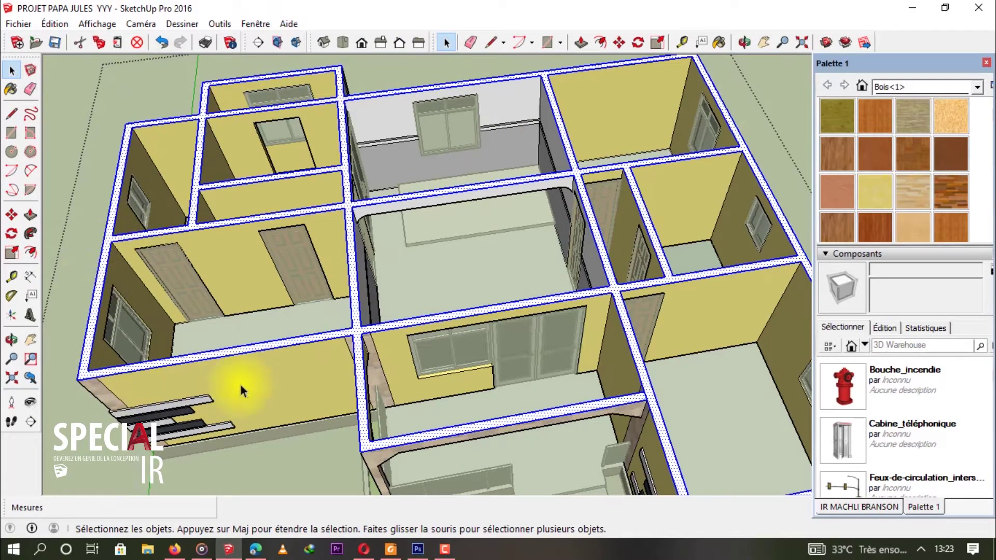
{"action": "scroll", "coordinate": [475, 275], "scroll_direction": "down", "scroll_amount": 4}
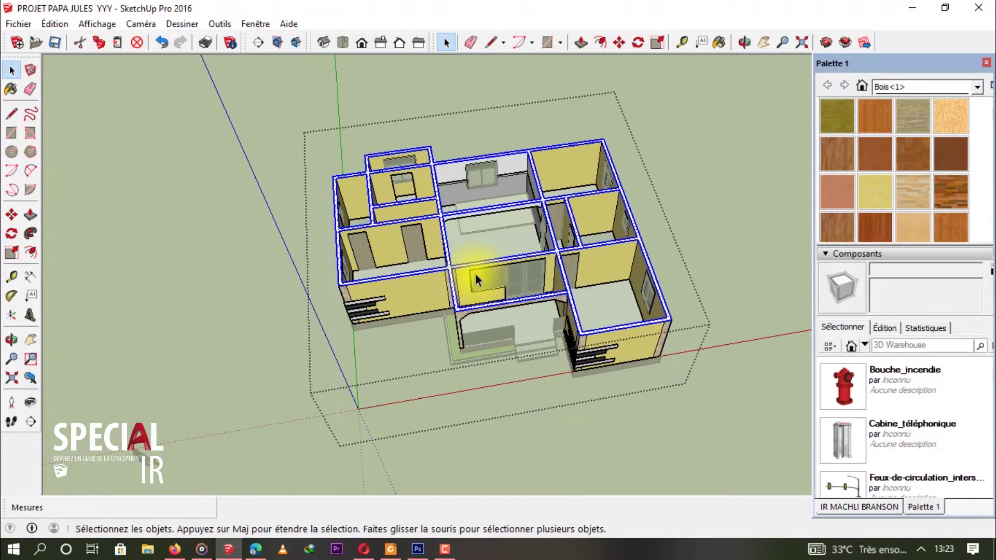
- Copy the selected wall-top face and paste it outside the group, on free ground beside the house
{"action": "mouse_move", "coordinate": [526, 291]}
{"action": "middle_mouse_down"}
{"action": "mouse_move", "coordinate": [306, 245]}
{"action": "mouse_move", "coordinate": [490, 218]}
{"action": "mouse_move", "coordinate": [539, 295]}
{"action": "mouse_move", "coordinate": [540, 156]}
{"action": "mouse_move", "coordinate": [393, 196]}
{"action": "mouse_move", "coordinate": [422, 318]}
{"action": "mouse_move", "coordinate": [589, 280]}
{"action": "middle_mouse_up"}
{"action": "left_click", "coordinate": [491, 219]}
{"action": "key", "text": "ctrl+v"}
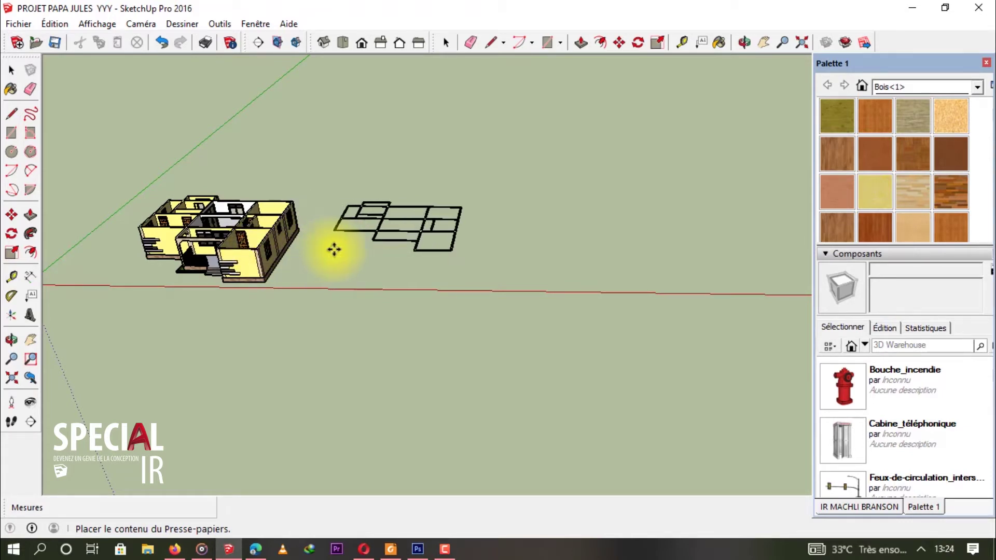
{"action": "left_click", "coordinate": [503, 249]}
{"action": "middle_click_drag", "start_coordinate": [460, 320], "coordinate": [548, 273]}
{"action": "key", "text": "m"}
{"action": "scroll", "coordinate": [547, 282], "scroll_direction": "up", "scroll_amount": 5}
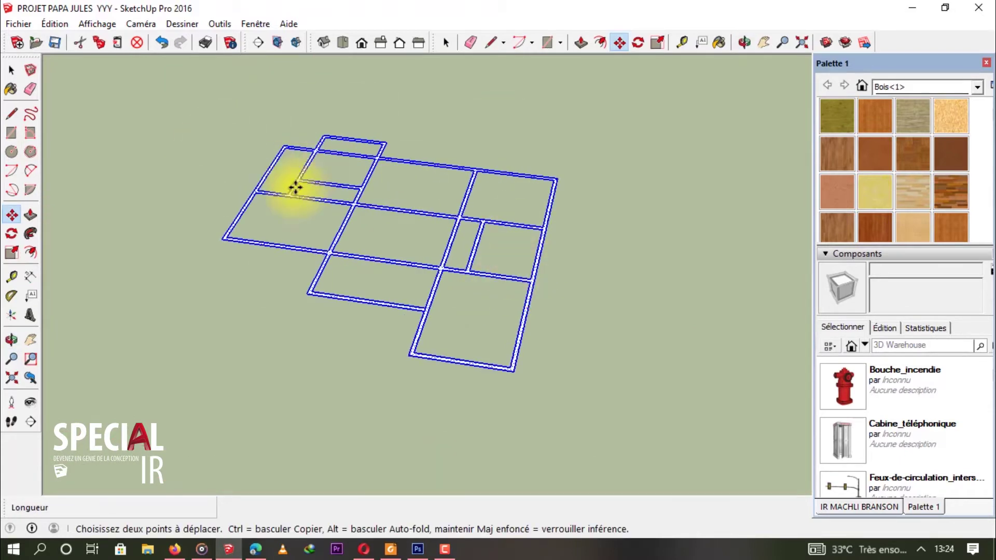
{"action": "scroll", "coordinate": [342, 201], "scroll_direction": "down", "scroll_amount": 6}
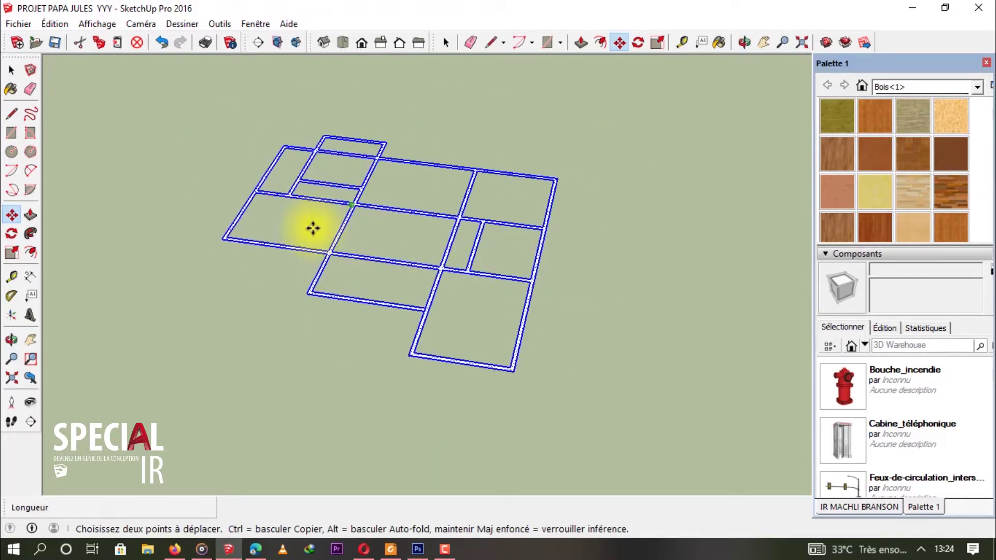
{"action": "middle_click_drag", "start_coordinate": [383, 296], "coordinate": [173, 118]}
{"action": "scroll", "coordinate": [254, 169], "scroll_direction": "up", "scroll_amount": 2}
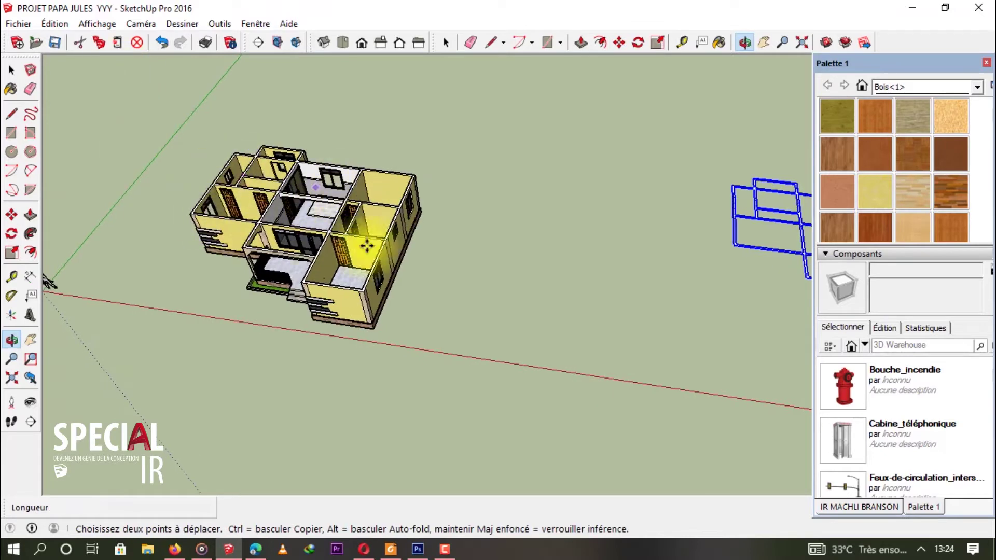
{"action": "middle_click_drag", "start_coordinate": [363, 264], "coordinate": [443, 263]}
{"action": "key", "text": "space"}
{"action": "left_click", "coordinate": [442, 260]}
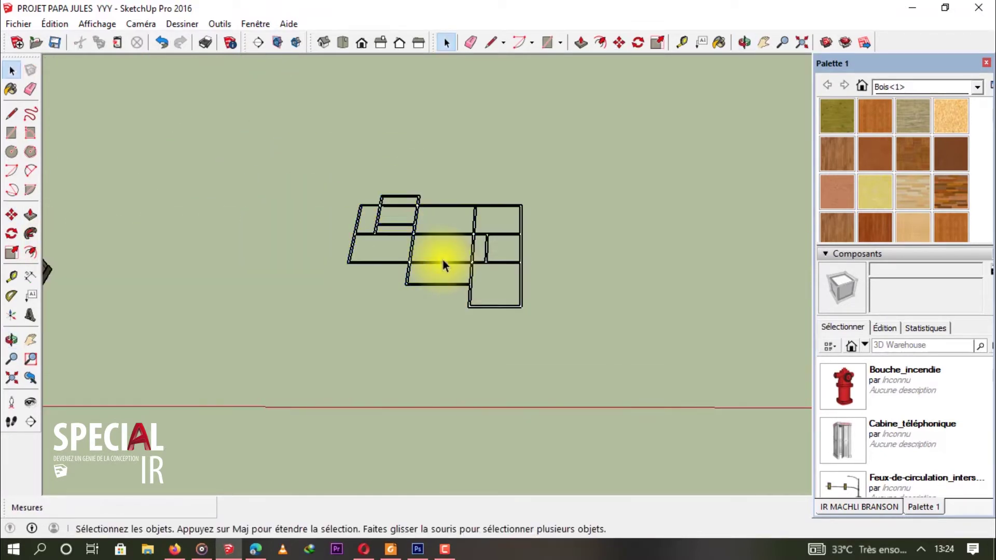
- Erase the interior partition lines and most of the inner wall edges from the pasted plan, keeping its outer contour
{"action": "scroll", "coordinate": [452, 259], "scroll_direction": "up", "scroll_amount": 5}
{"action": "key", "text": "e"}
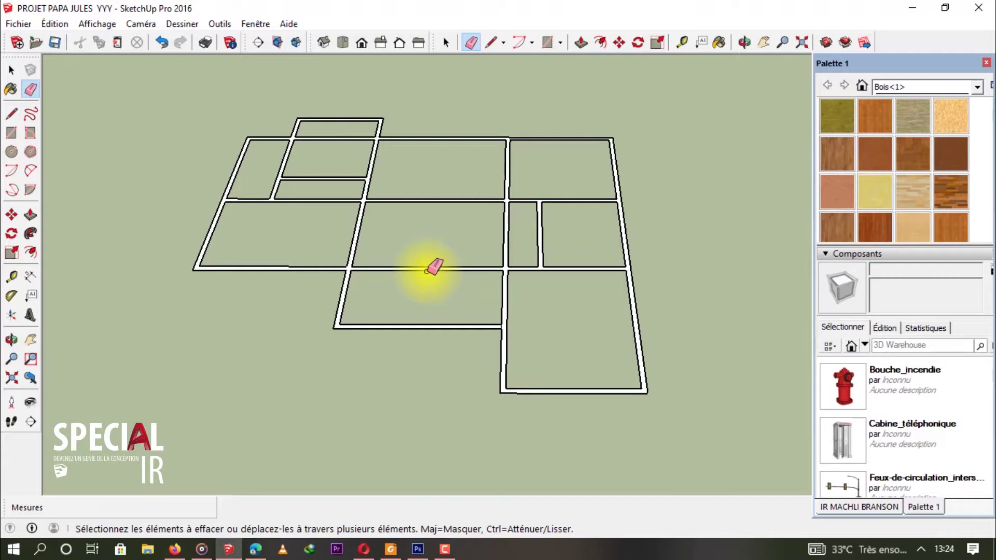
{"action": "mouse_move", "coordinate": [475, 296]}
{"action": "left_mouse_down"}
{"action": "mouse_move", "coordinate": [475, 254]}
{"action": "mouse_move", "coordinate": [514, 311]}
{"action": "mouse_move", "coordinate": [501, 285]}
{"action": "mouse_move", "coordinate": [541, 266]}
{"action": "mouse_move", "coordinate": [502, 243]}
{"action": "mouse_move", "coordinate": [511, 229]}
{"action": "mouse_move", "coordinate": [500, 180]}
{"action": "mouse_move", "coordinate": [550, 332]}
{"action": "left_mouse_up"}
{"action": "mouse_move", "coordinate": [577, 386]}
{"action": "left_mouse_down"}
{"action": "mouse_move", "coordinate": [632, 360]}
{"action": "mouse_move", "coordinate": [638, 262]}
{"action": "mouse_move", "coordinate": [619, 189]}
{"action": "mouse_move", "coordinate": [586, 162]}
{"action": "mouse_move", "coordinate": [493, 139]}
{"action": "mouse_move", "coordinate": [373, 200]}
{"action": "mouse_move", "coordinate": [355, 182]}
{"action": "mouse_move", "coordinate": [286, 178]}
{"action": "mouse_move", "coordinate": [329, 257]}
{"action": "left_mouse_up"}
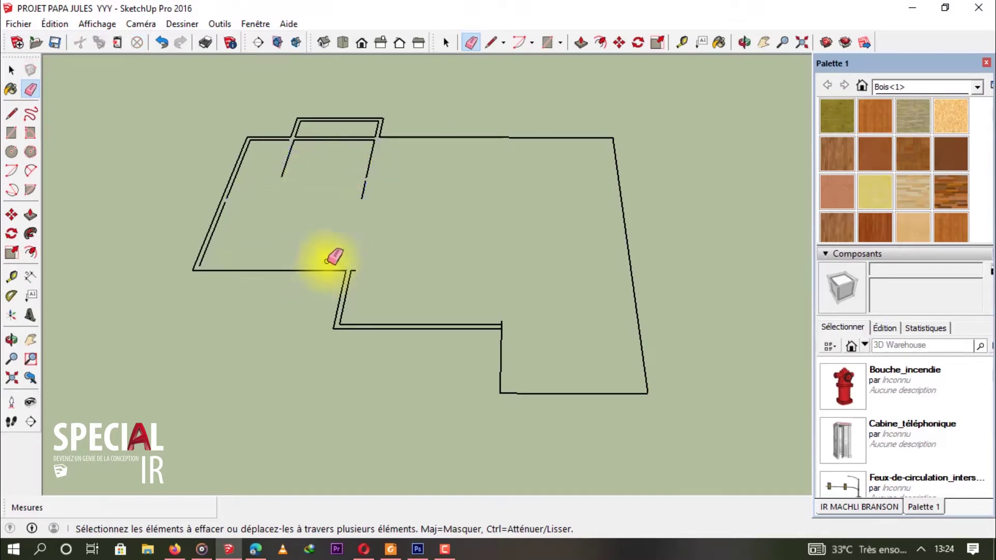
{"action": "left_click", "coordinate": [212, 234]}
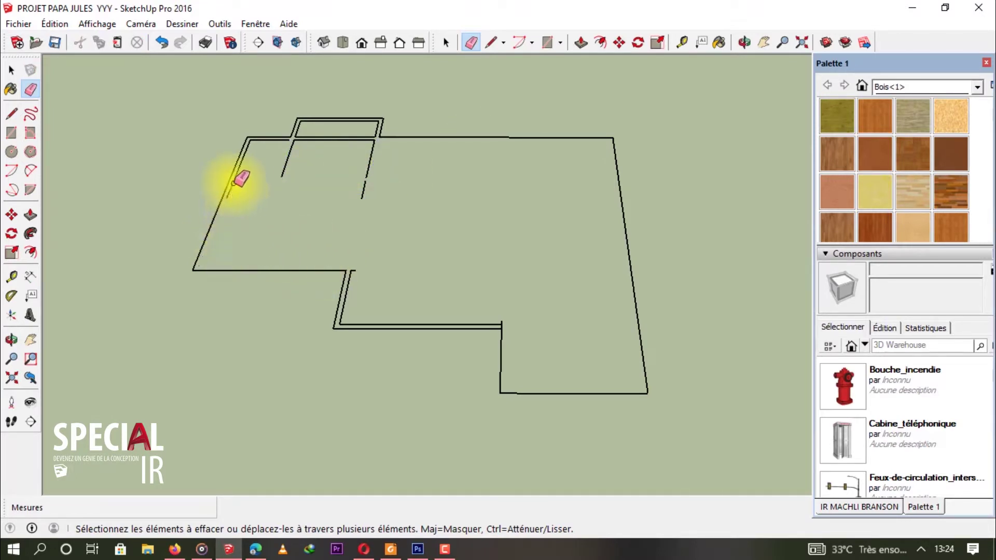
{"action": "left_click", "coordinate": [233, 183]}
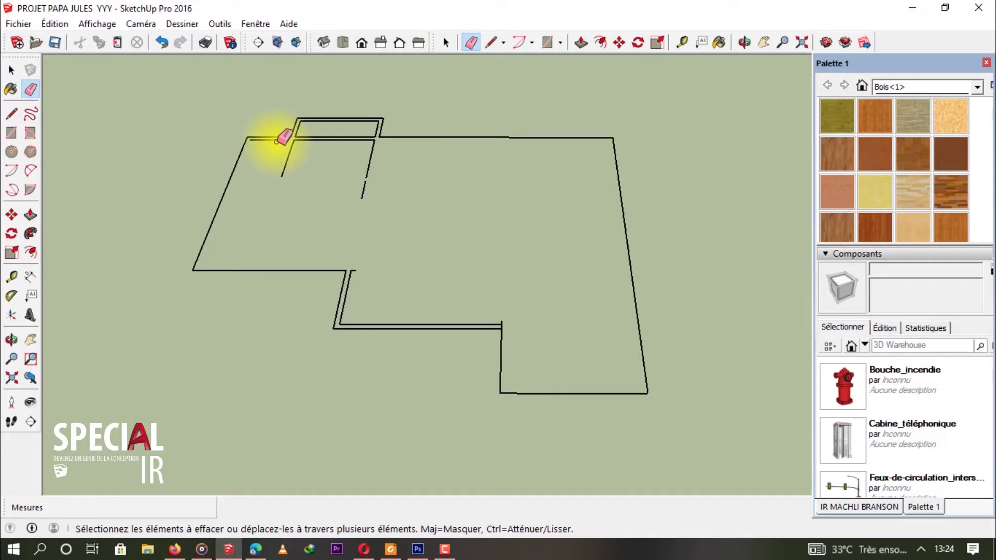
{"action": "left_click_drag", "start_coordinate": [301, 121], "coordinate": [318, 140]}
- Erase the remaining inner wall edges along the front recess and around the small rear projection
{"action": "scroll", "coordinate": [333, 160], "scroll_direction": "up", "scroll_amount": 4}
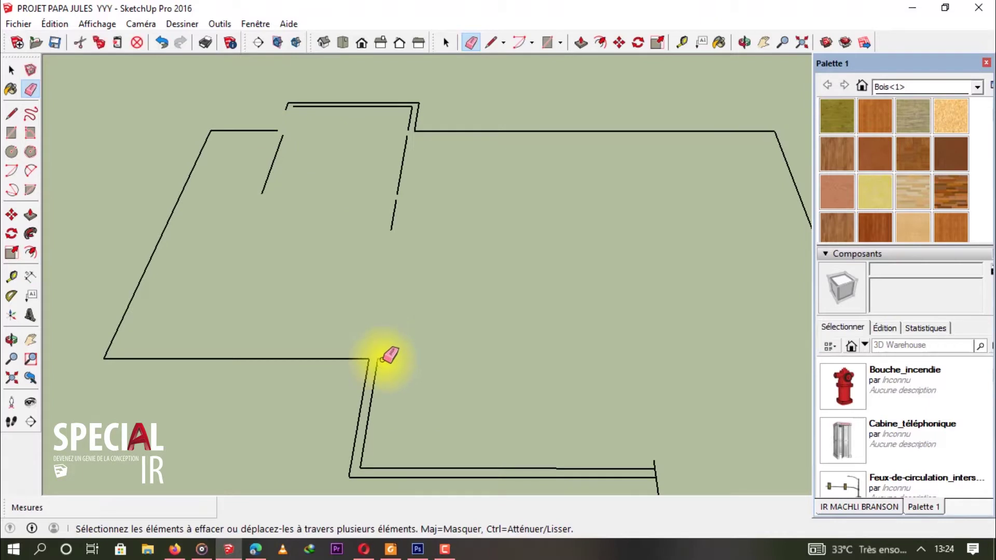
{"action": "mouse_move", "coordinate": [374, 394]}
{"action": "left_mouse_down"}
{"action": "mouse_move", "coordinate": [418, 465]}
{"action": "mouse_move", "coordinate": [651, 471]}
{"action": "left_mouse_up"}
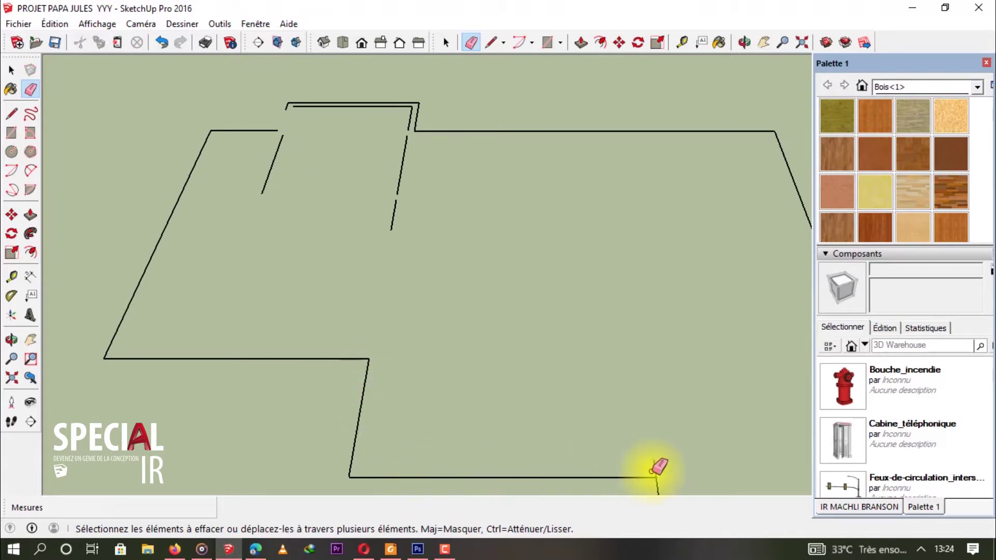
{"action": "scroll", "coordinate": [668, 447], "scroll_direction": "down", "scroll_amount": 3}
{"action": "middle_click_drag", "start_coordinate": [640, 394], "coordinate": [581, 442], "text": "shift"}
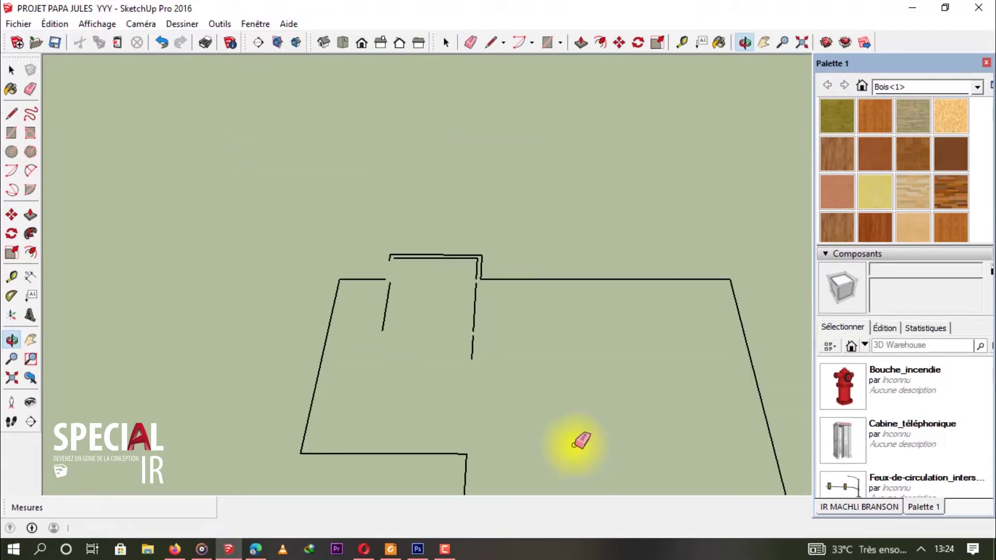
{"action": "scroll", "coordinate": [457, 296], "scroll_direction": "up", "scroll_amount": 3}
{"action": "scroll", "coordinate": [450, 299], "scroll_direction": "up", "scroll_amount": 1}
{"action": "left_click_drag", "start_coordinate": [502, 313], "coordinate": [453, 367]}
{"action": "mouse_move", "coordinate": [382, 333]}
{"action": "left_mouse_down"}
{"action": "mouse_move", "coordinate": [332, 313]}
{"action": "mouse_move", "coordinate": [435, 225]}
{"action": "mouse_move", "coordinate": [501, 244]}
{"action": "left_mouse_up"}
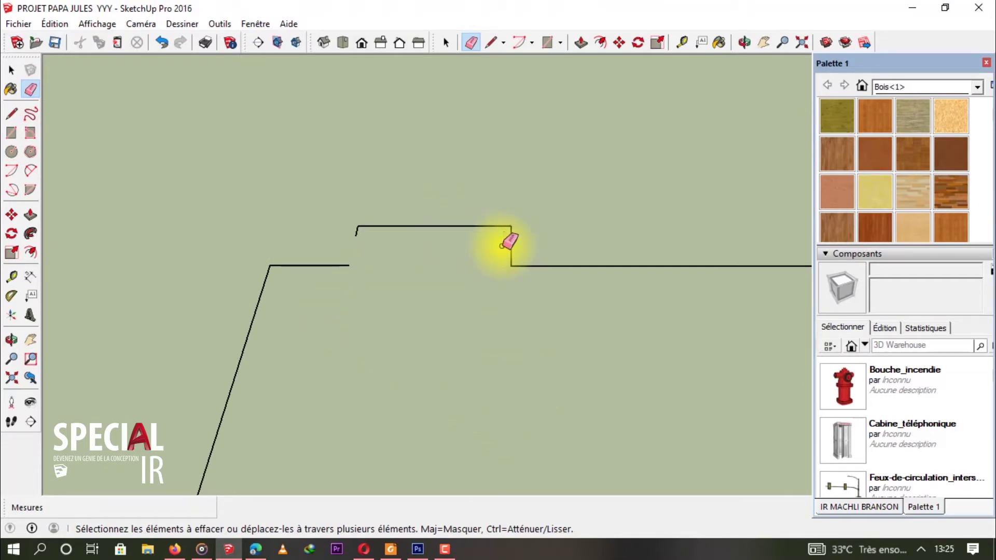
- Draw a line across the gap beside the rear projection to close the outer contour into a face
{"action": "key", "text": "l"}
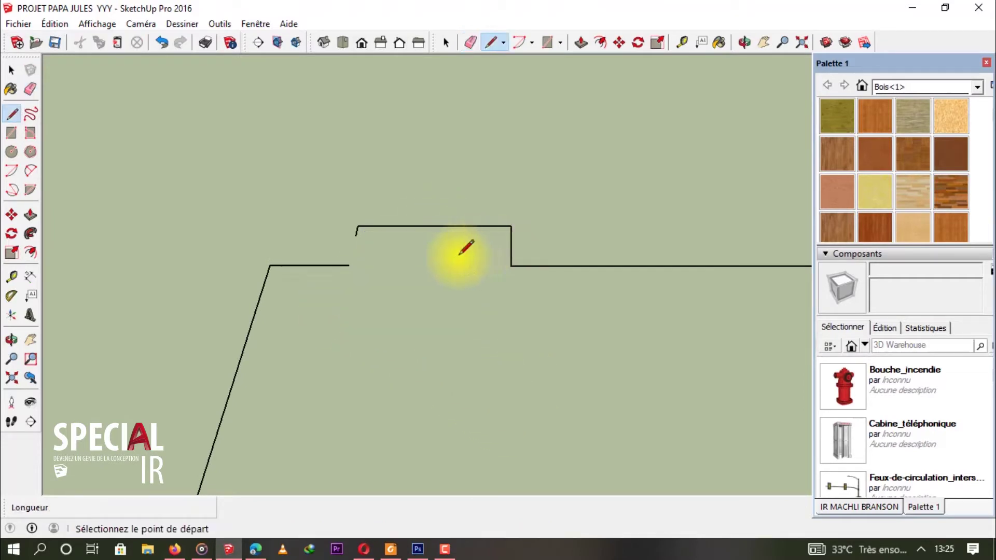
{"action": "left_click", "coordinate": [358, 226]}
{"action": "left_click", "coordinate": [352, 265]}
{"action": "scroll", "coordinate": [511, 285], "scroll_direction": "down", "scroll_amount": 3}
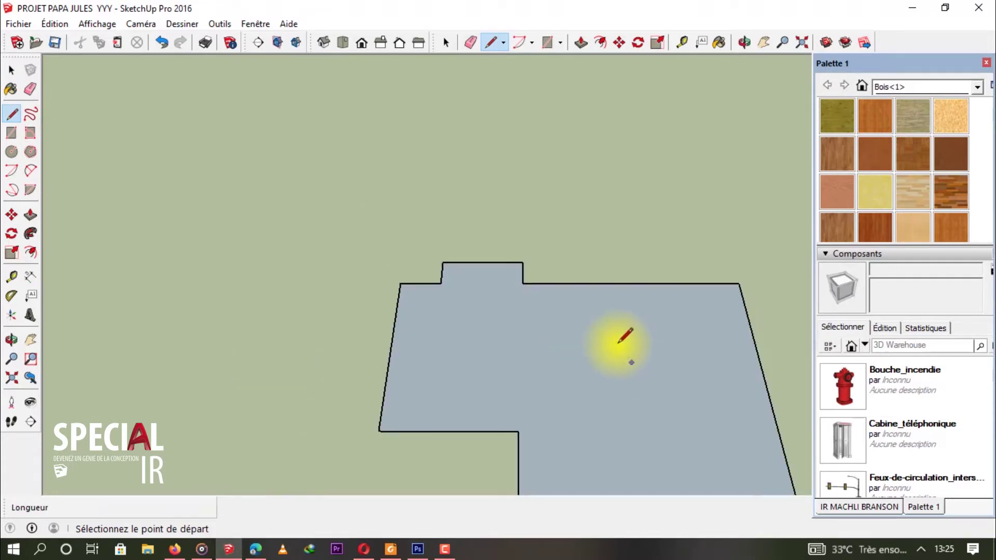
- Try an inward offset of the outline face and undo it
{"action": "mouse_move", "coordinate": [663, 333]}
{"action": "middle_mouse_down", "text": "shift"}
{"action": "mouse_move", "coordinate": [411, 238]}
{"action": "mouse_move", "coordinate": [455, 276]}
{"action": "mouse_move", "coordinate": [689, 271]}
{"action": "mouse_move", "coordinate": [549, 282]}
{"action": "middle_mouse_up", "text": "shift"}
{"action": "middle_click_drag", "start_coordinate": [564, 342], "coordinate": [534, 285]}
{"action": "key", "text": "c"}
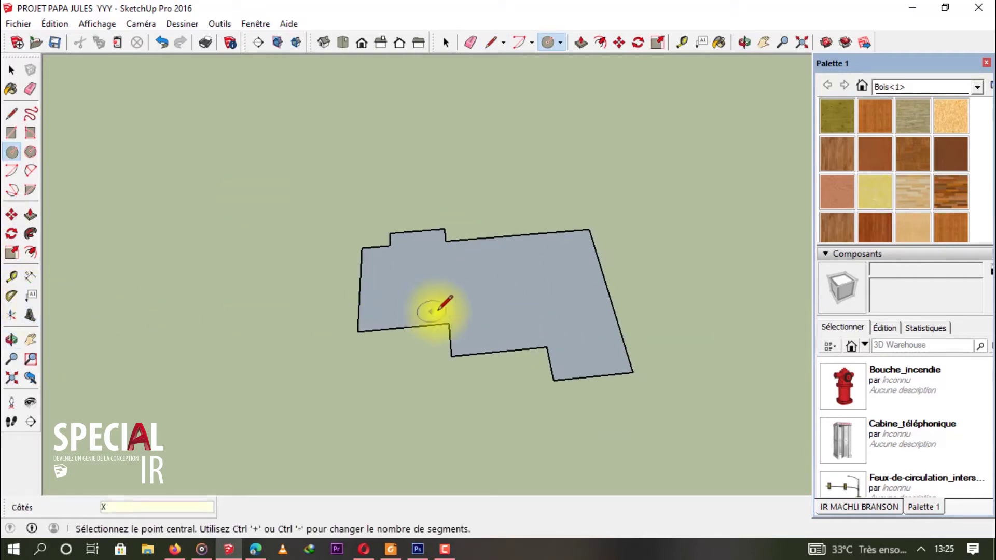
{"action": "key", "text": "f"}
{"action": "left_click", "coordinate": [500, 288]}
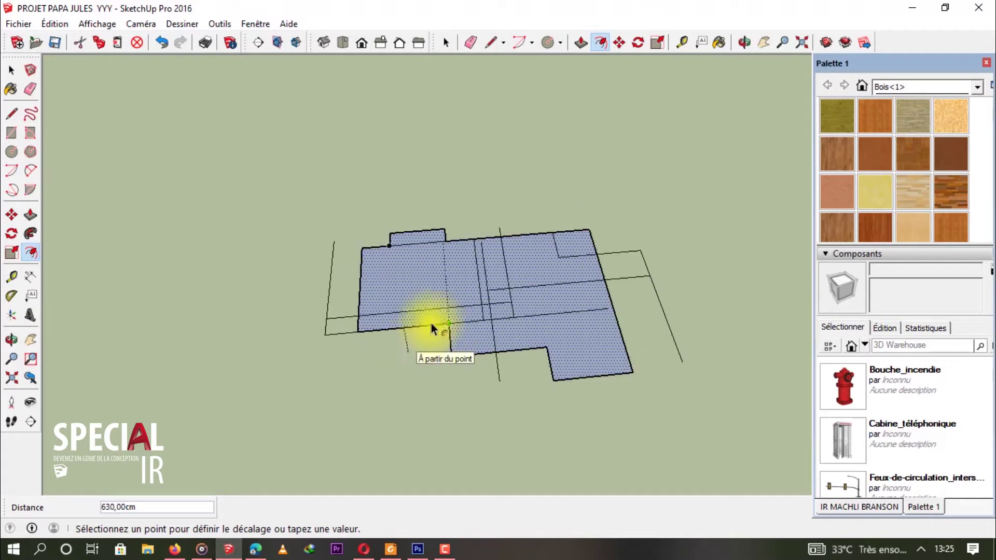
{"action": "left_click", "coordinate": [386, 325]}
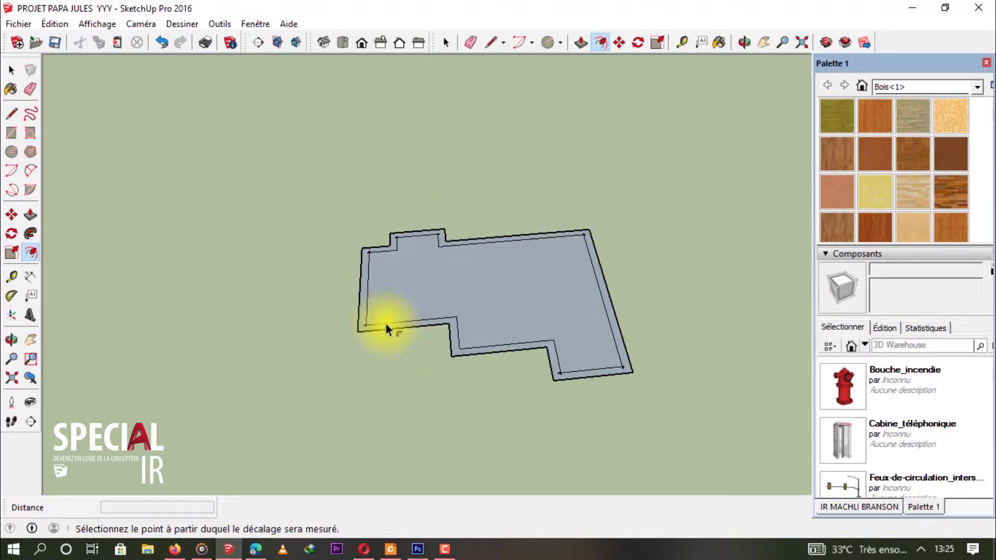
{"action": "key", "text": "ctrl+z"}
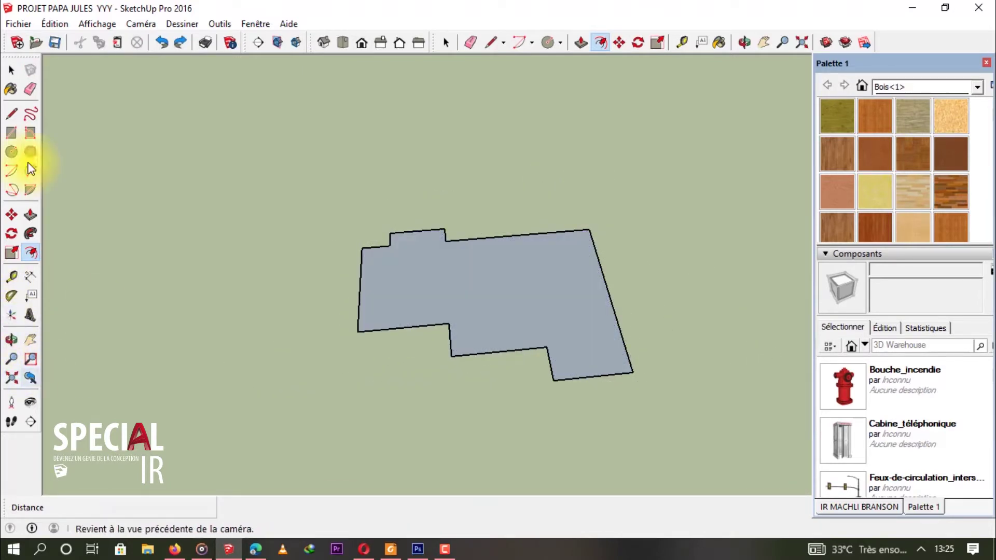
- Offset the outline face outward by 50 cm
{"action": "left_click", "coordinate": [32, 254]}
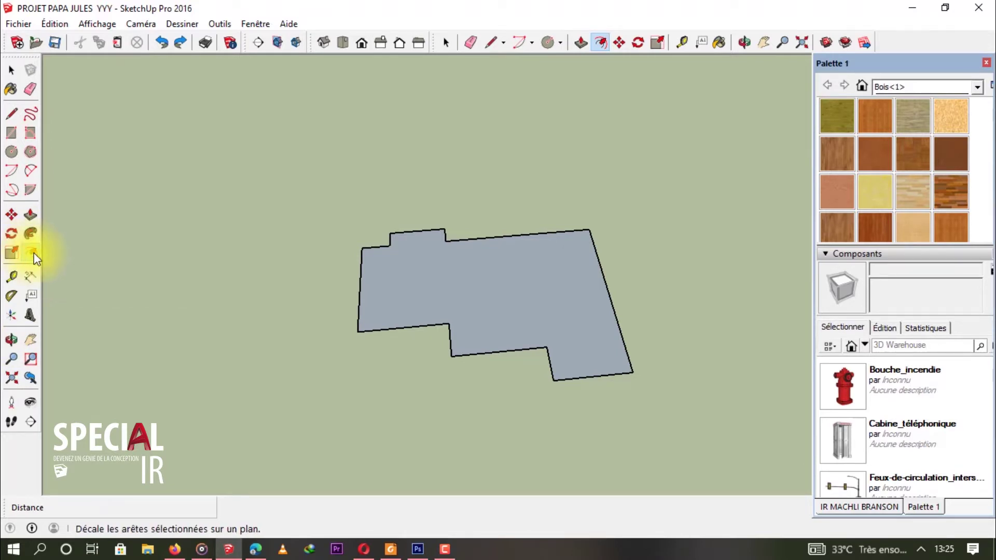
{"action": "left_click", "coordinate": [518, 280]}
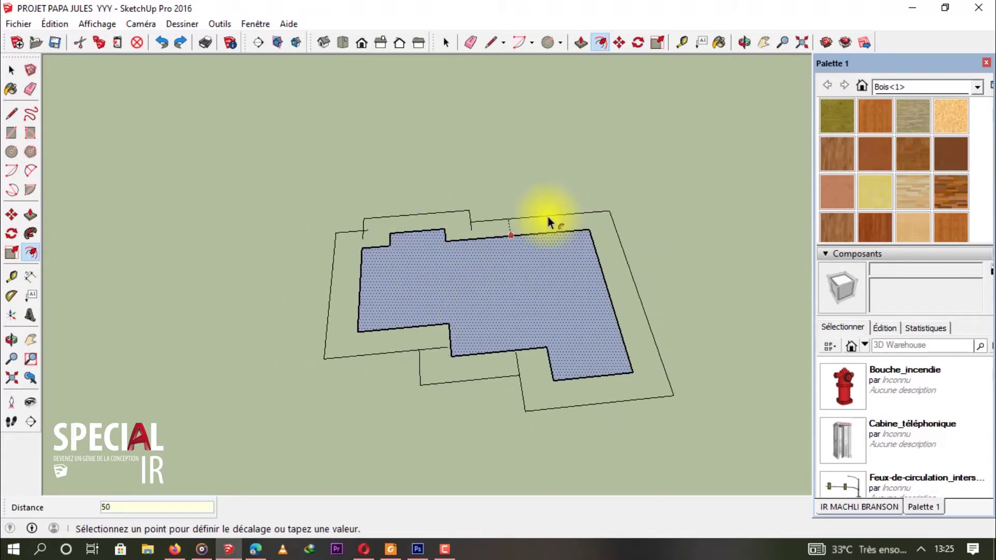
{"action": "key", "text": "Return"}
{"action": "mouse_move", "coordinate": [544, 216]}
{"action": "middle_mouse_down"}
{"action": "mouse_move", "coordinate": [627, 314]}
{"action": "mouse_move", "coordinate": [527, 349]}
{"action": "mouse_move", "coordinate": [484, 328]}
{"action": "mouse_move", "coordinate": [540, 289]}
{"action": "mouse_move", "coordinate": [467, 300]}
{"action": "middle_mouse_up"}
- Erase the overshooting line ends at the concave corners of the offset outline
{"action": "key", "text": "e"}
{"action": "scroll", "coordinate": [446, 298], "scroll_direction": "up", "scroll_amount": 3}
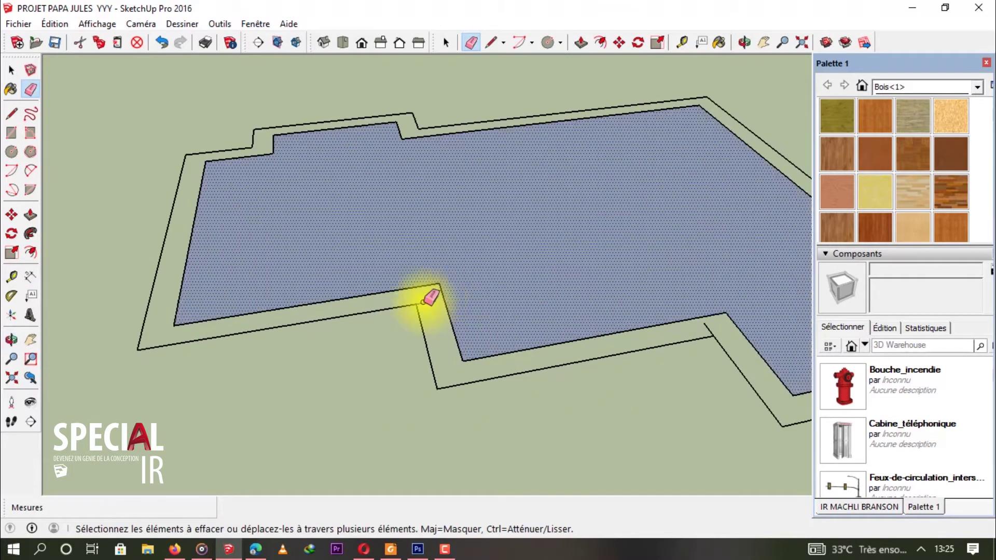
{"action": "middle_click_drag", "start_coordinate": [713, 327], "coordinate": [523, 304], "text": "shift"}
- Draw diagonal lines joining the inner and outer outlines at the two concave front corners to fill the border face
{"action": "key", "text": "l"}
{"action": "left_click", "coordinate": [502, 281]}
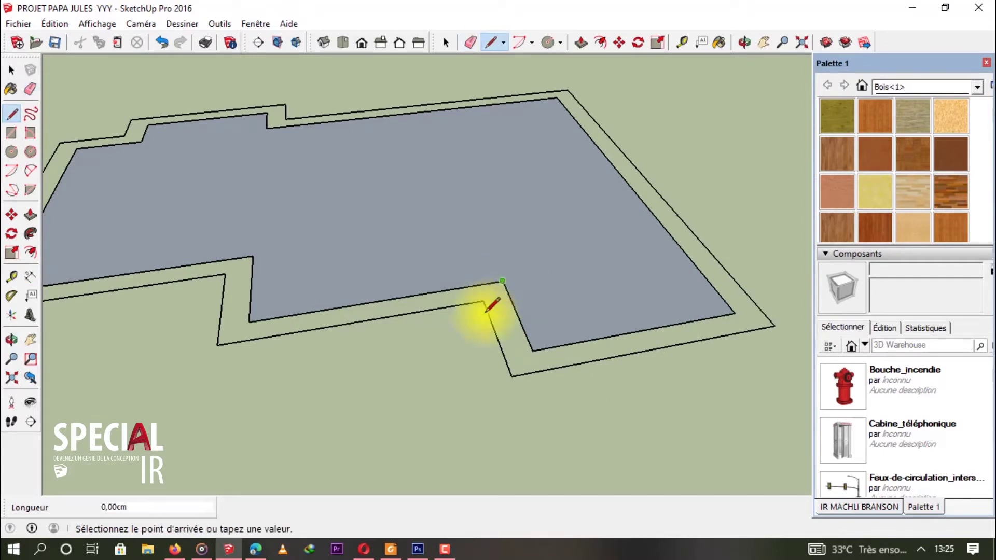
{"action": "left_click", "coordinate": [484, 301]}
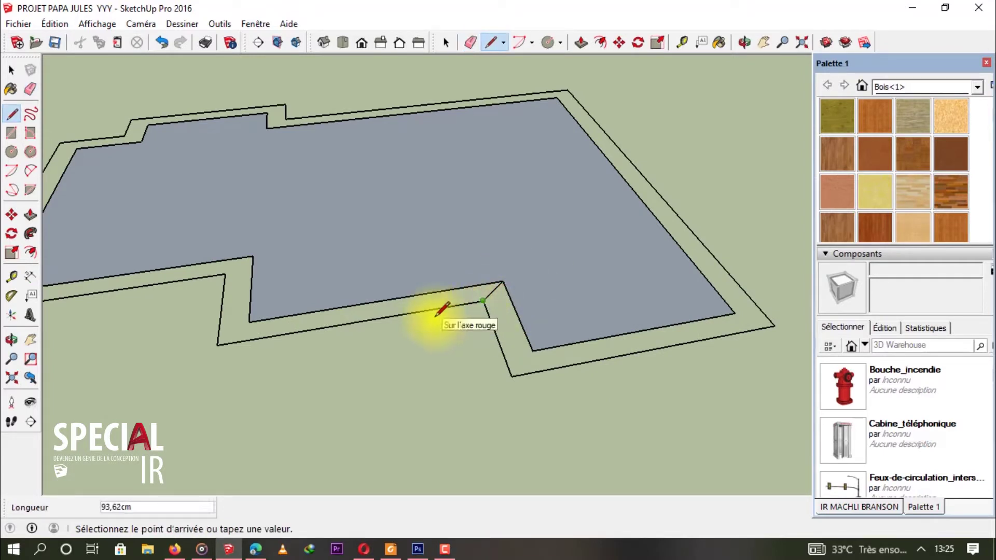
{"action": "left_click", "coordinate": [253, 256]}
{"action": "left_click", "coordinate": [225, 274]}
- Erase the diagonal helper lines at the two concave front corners, keeping the border face
{"action": "scroll", "coordinate": [236, 297], "scroll_direction": "down", "scroll_amount": 2}
{"action": "middle_click_drag", "start_coordinate": [241, 312], "coordinate": [353, 313]}
{"action": "scroll", "coordinate": [266, 302], "scroll_direction": "up", "scroll_amount": 2}
{"action": "key", "text": "e"}
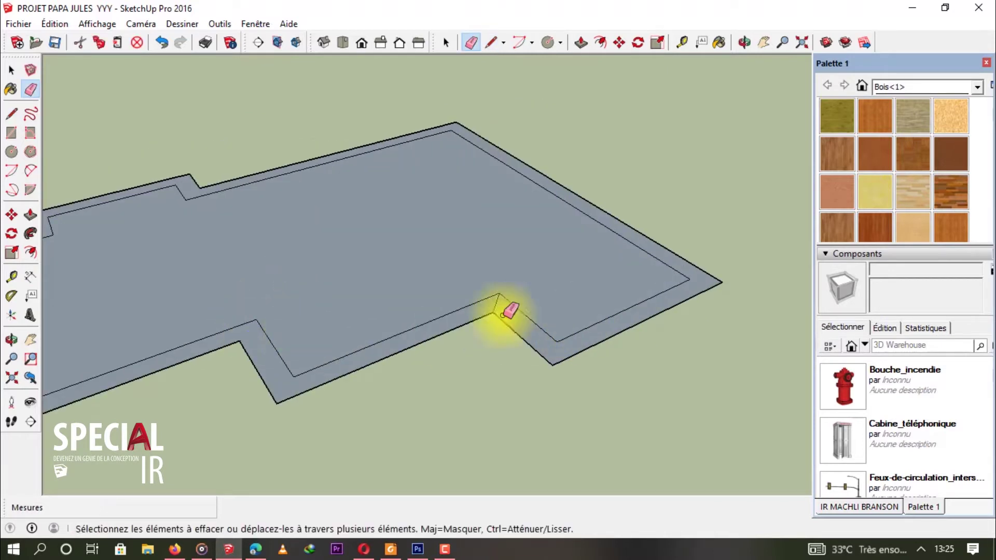
{"action": "scroll", "coordinate": [519, 316], "scroll_direction": "down", "scroll_amount": 3}
{"action": "mouse_move", "coordinate": [467, 313]}
{"action": "middle_mouse_down"}
{"action": "mouse_move", "coordinate": [313, 327]}
{"action": "mouse_move", "coordinate": [510, 389]}
{"action": "middle_mouse_up"}
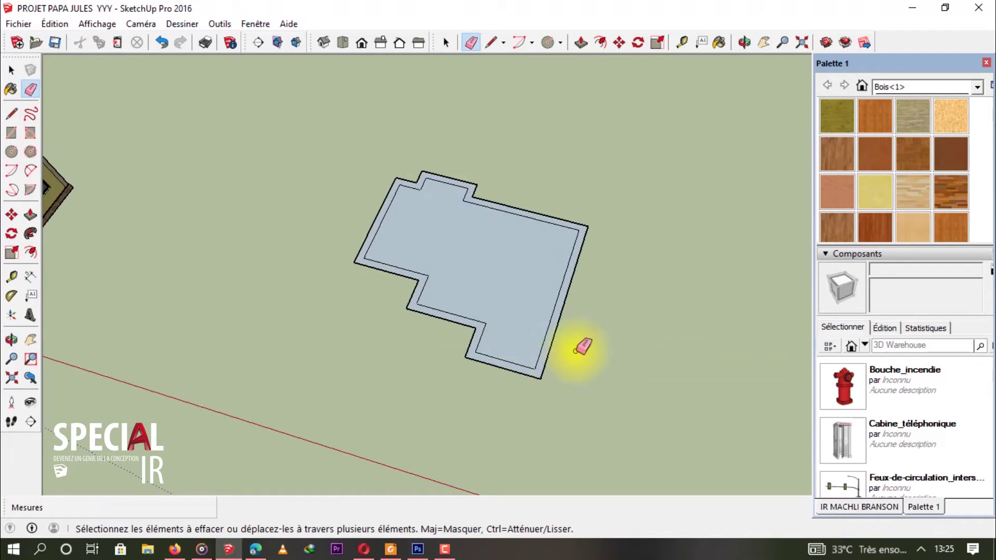
- Place a guide parallel to the inner outline's first short front step edge, offset about 422 cm into the face
{"action": "mouse_move", "coordinate": [264, 216]}
{"action": "middle_mouse_down"}
{"action": "mouse_move", "coordinate": [473, 249]}
{"action": "mouse_move", "coordinate": [556, 297]}
{"action": "mouse_move", "coordinate": [540, 278]}
{"action": "mouse_move", "coordinate": [505, 278]}
{"action": "middle_mouse_up"}
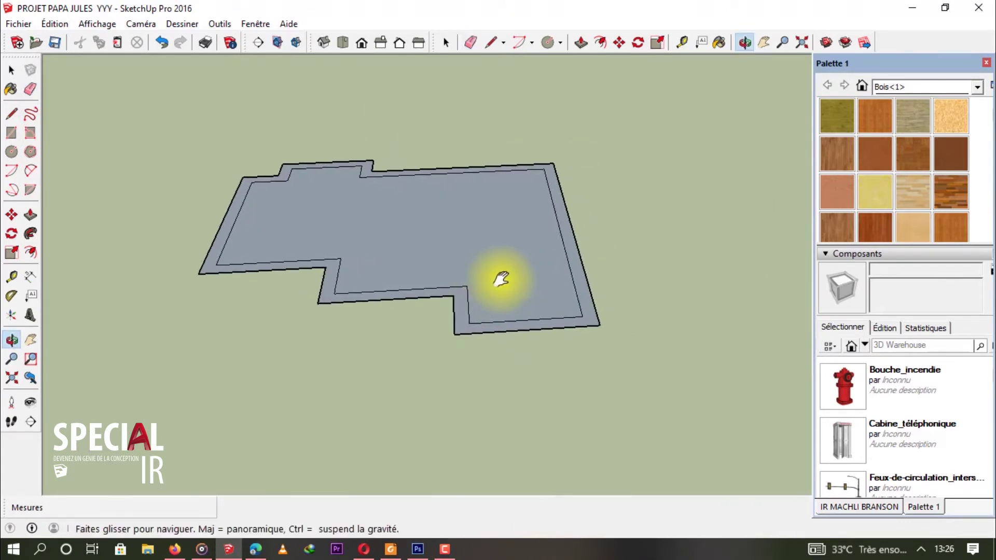
{"action": "key", "text": "t"}
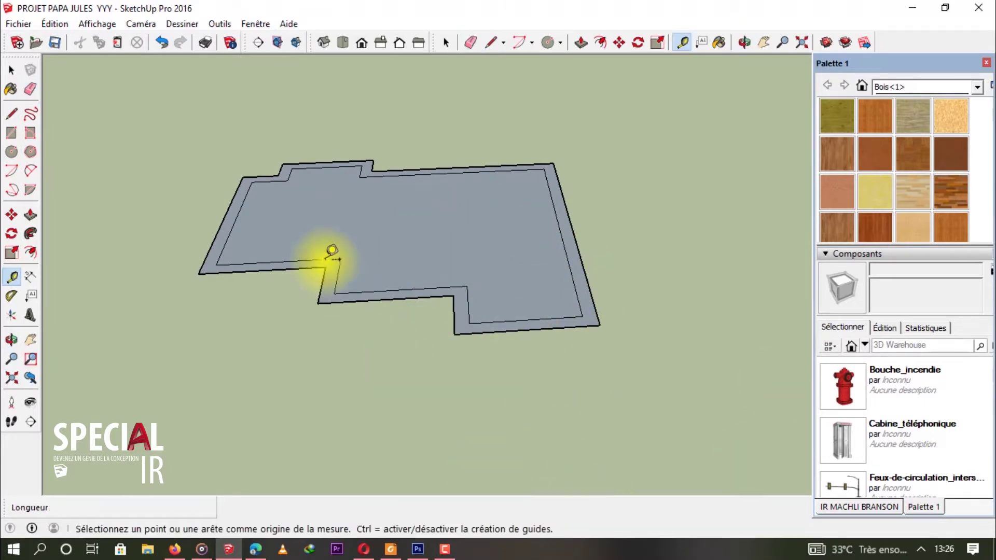
{"action": "scroll", "coordinate": [340, 262], "scroll_direction": "up", "scroll_amount": 3}
{"action": "left_click", "coordinate": [335, 268]}
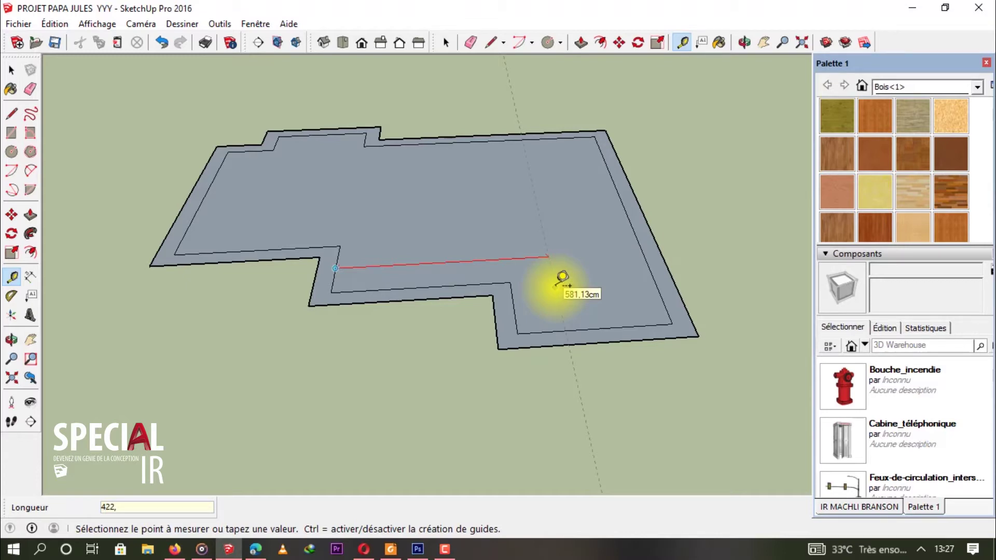
{"action": "left_click", "coordinate": [563, 278]}
{"action": "scroll", "coordinate": [549, 273], "scroll_direction": "up", "scroll_amount": 5}
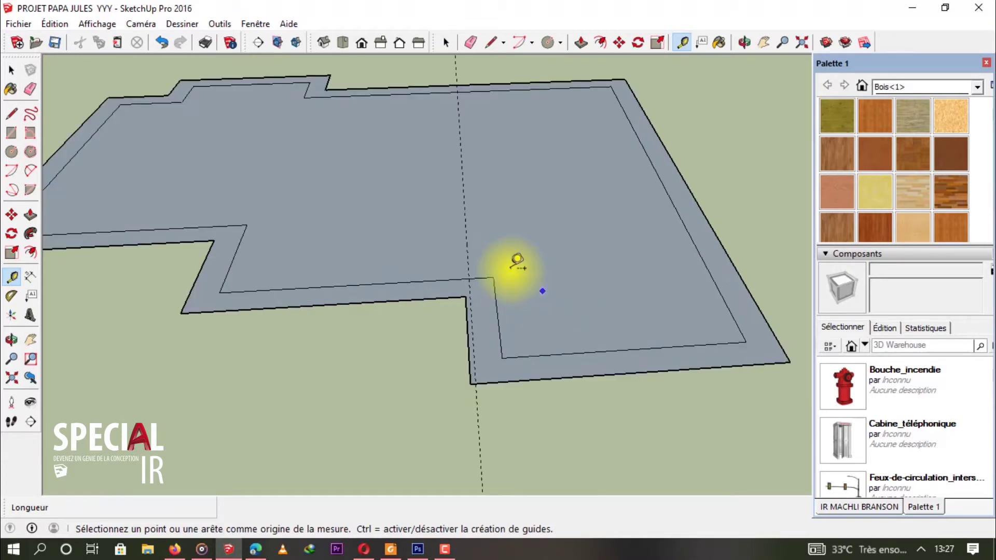
- Draw a vertical line up from where the guide crosses the inner outline's front edge
{"action": "middle_click_drag", "start_coordinate": [493, 282], "coordinate": [467, 334]}
{"action": "key", "text": "o"}
{"action": "key", "text": "t"}
{"action": "key", "text": "l"}
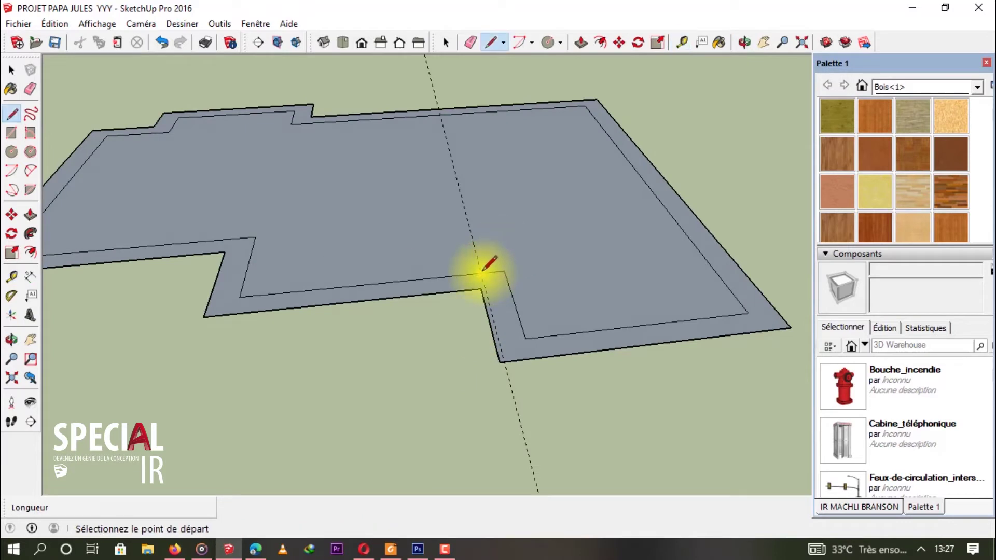
{"action": "left_click", "coordinate": [481, 273]}
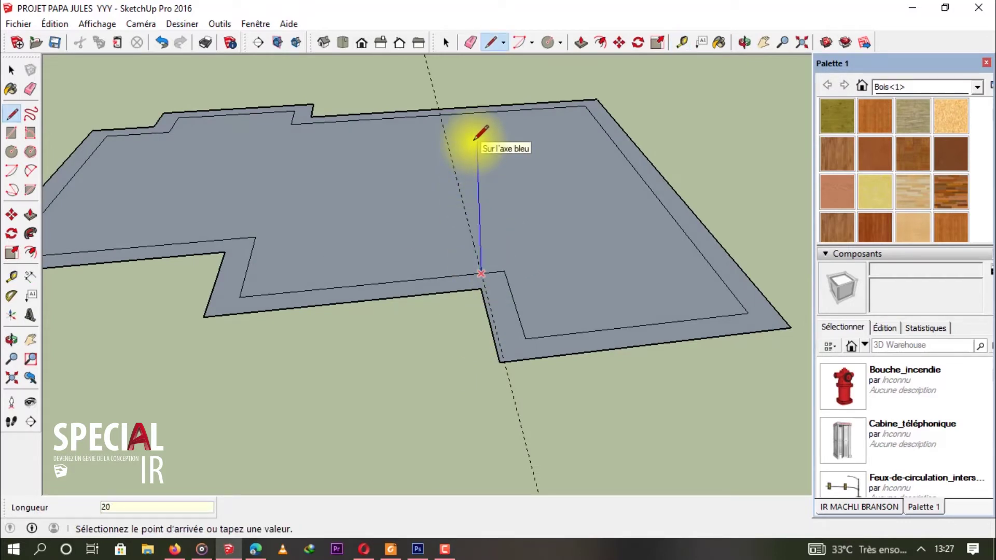
{"action": "key", "text": "Return"}
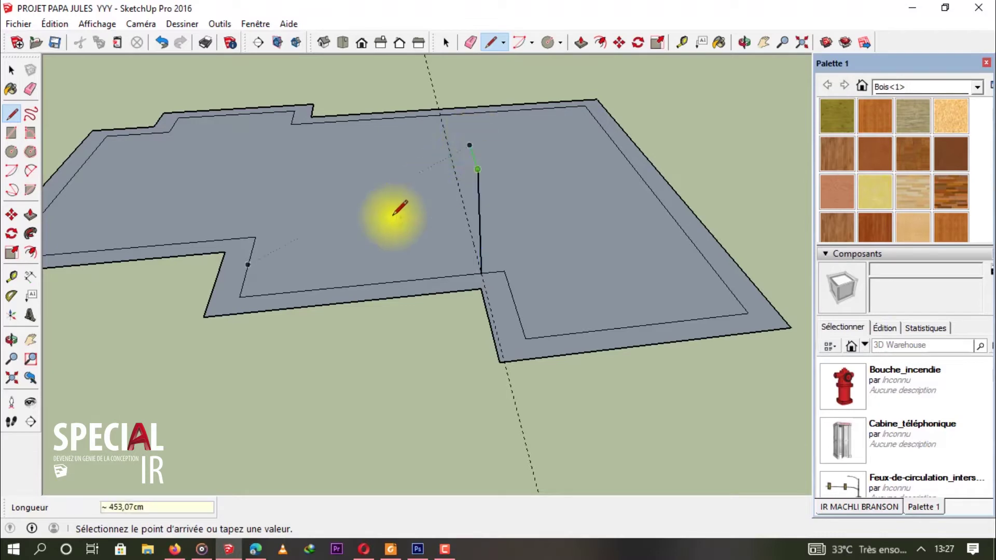
{"action": "left_click", "coordinate": [242, 294]}
- Erase the vertical line and the guide, leaving only the bordered outline face
{"action": "middle_click_drag", "start_coordinate": [527, 296], "coordinate": [541, 240]}
{"action": "key", "text": "l"}
{"action": "key", "text": "e"}
{"action": "left_click", "coordinate": [456, 192]}
{"action": "mouse_move", "coordinate": [382, 233]}
{"action": "middle_mouse_down"}
{"action": "mouse_move", "coordinate": [581, 204]}
{"action": "mouse_move", "coordinate": [493, 236]}
{"action": "middle_mouse_up"}
{"action": "middle_click_drag", "start_coordinate": [522, 204], "coordinate": [527, 220]}
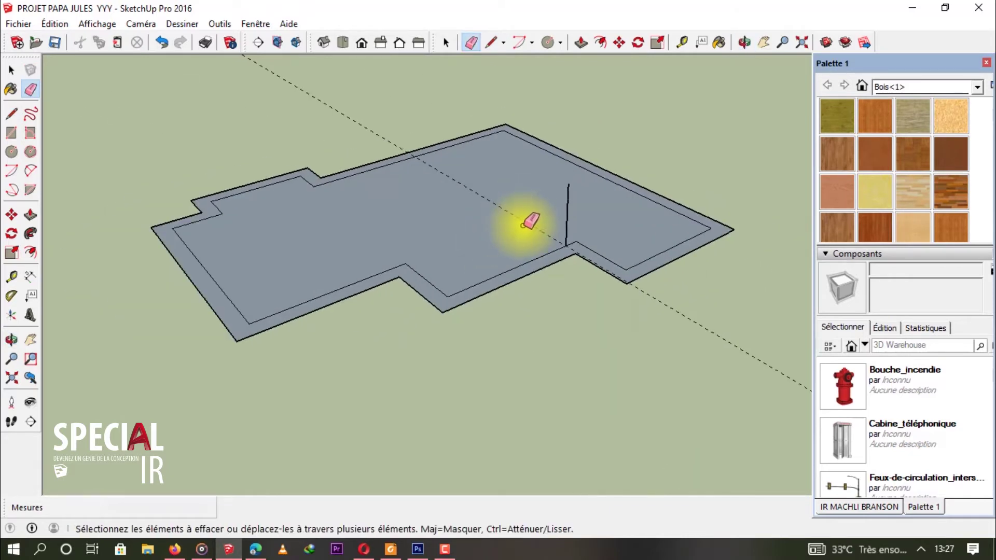
{"action": "middle_click_drag", "start_coordinate": [575, 204], "coordinate": [671, 178]}
- Place a new guide about 422 cm from the inner outline's first short front step edge, parallel to it
{"action": "key", "text": "t"}
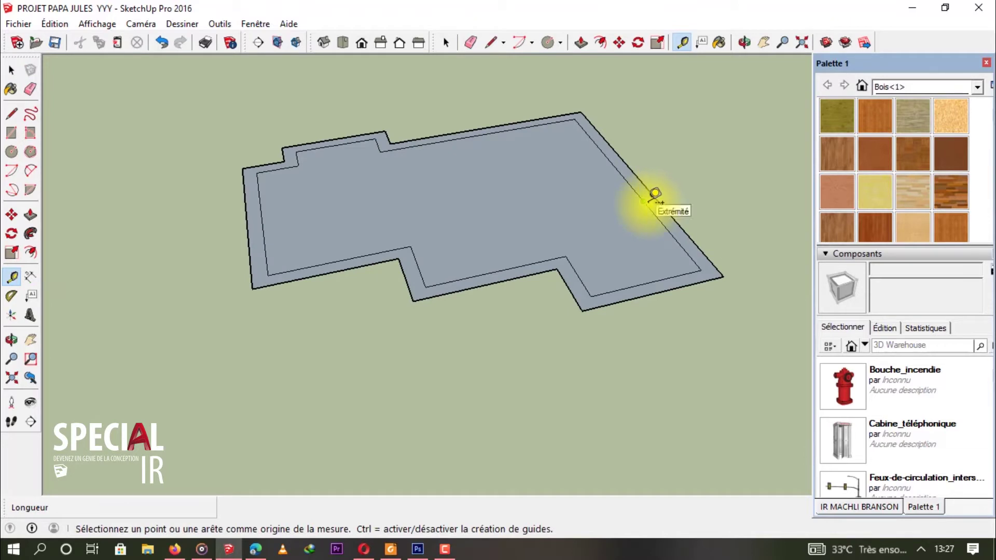
{"action": "left_click", "coordinate": [420, 276]}
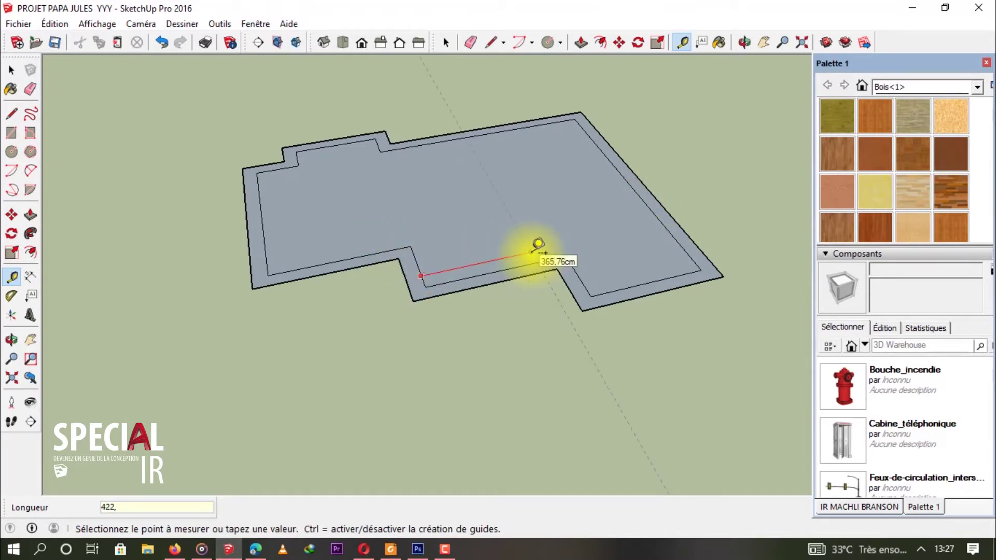
{"action": "key", "text": "Return"}
- Draw a 15 cm high vertical fascia along the outer outline's shorter end edge, starting with a vertical line at its rear corner
{"action": "middle_click_drag", "start_coordinate": [538, 244], "coordinate": [429, 322]}
{"action": "key", "text": "l"}
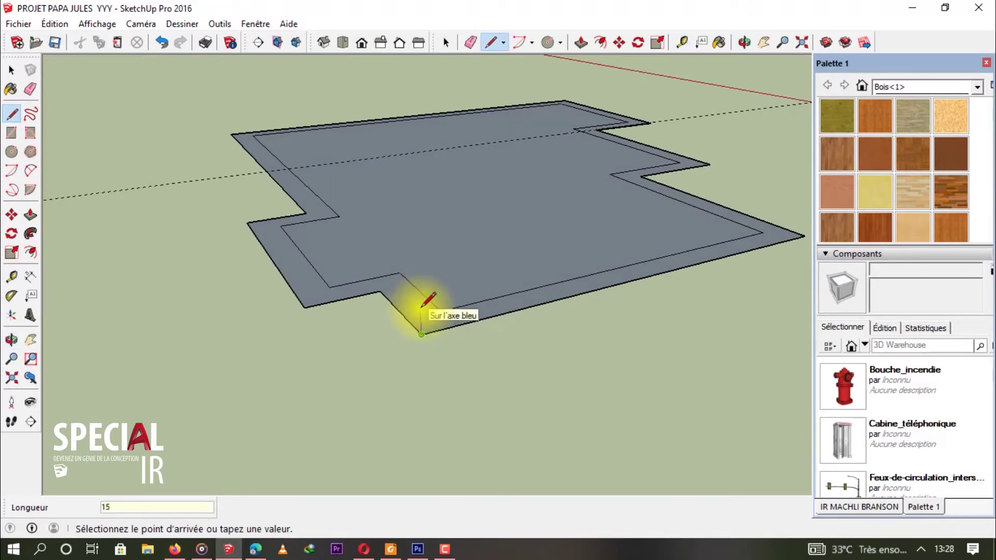
{"action": "key", "text": "Return"}
{"action": "middle_click_drag", "start_coordinate": [529, 295], "coordinate": [311, 300]}
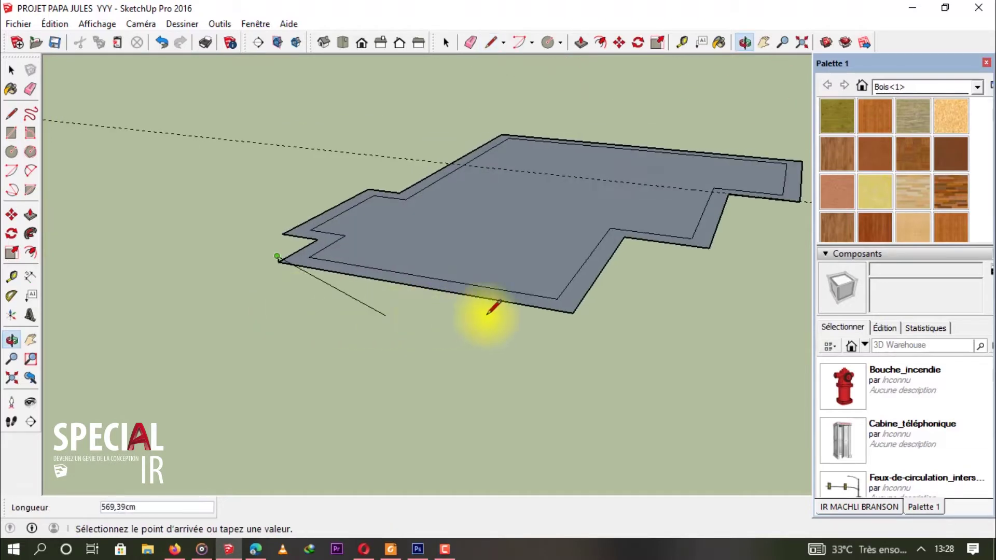
{"action": "scroll", "coordinate": [576, 310], "scroll_direction": "up", "scroll_amount": 2}
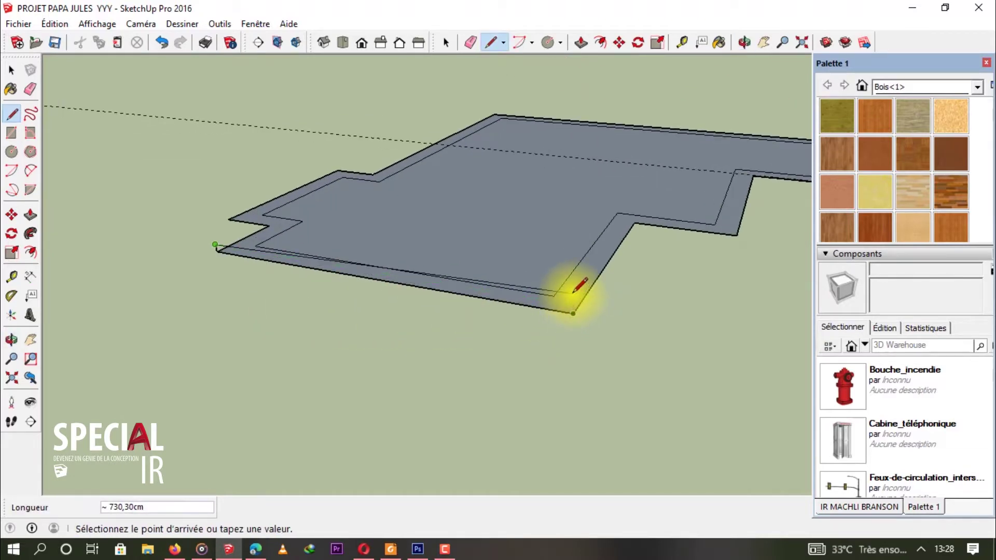
{"action": "left_click", "coordinate": [573, 306]}
- Continue the 15 cm fascia with lines along the first front segment and around the adjoining short step
{"action": "middle_click_drag", "start_coordinate": [574, 304], "coordinate": [379, 302]}
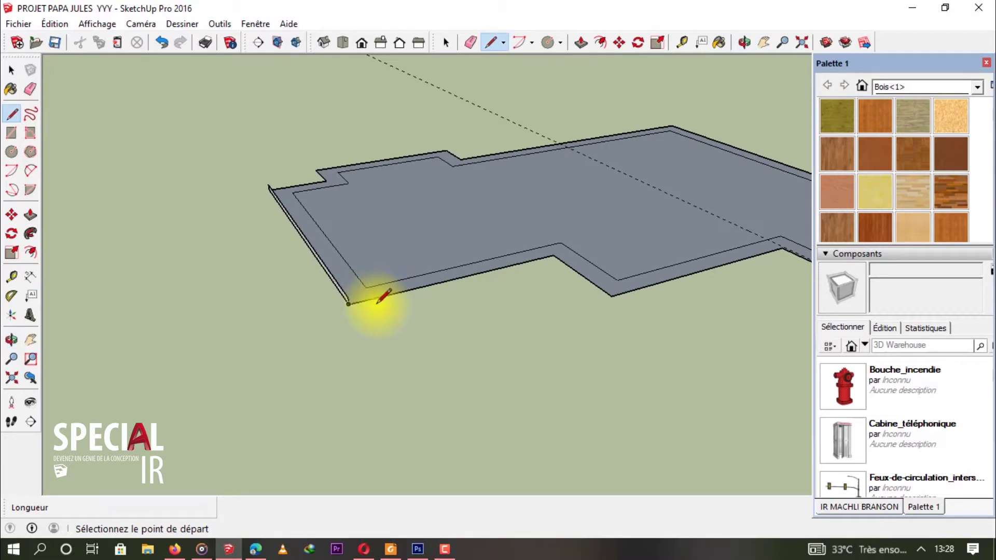
{"action": "left_click", "coordinate": [553, 255]}
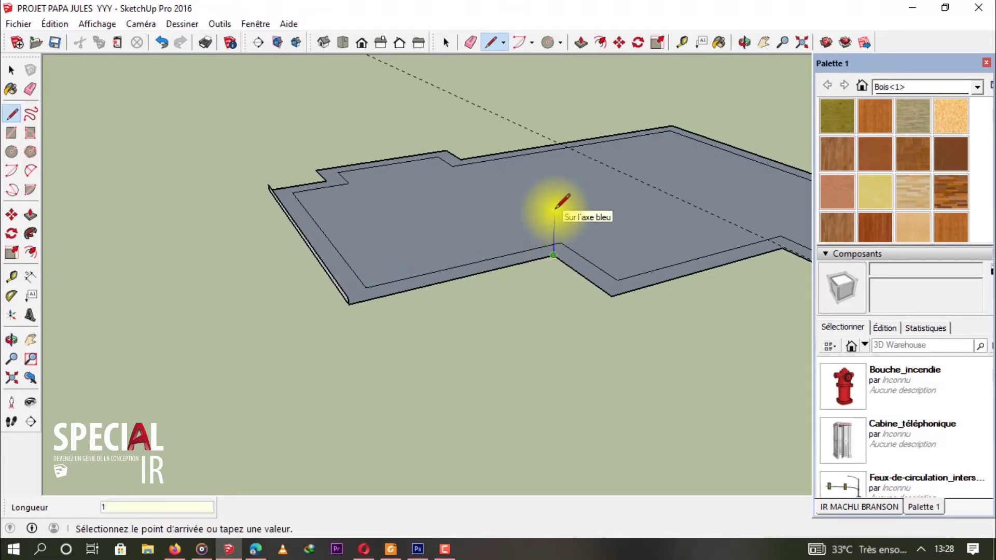
{"action": "key", "text": "Return"}
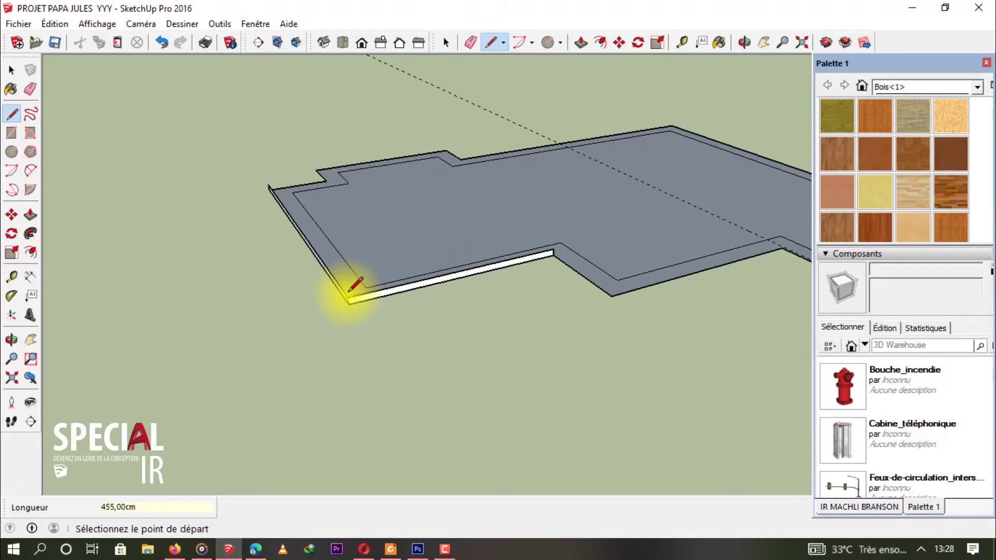
{"action": "left_click", "coordinate": [611, 295]}
{"action": "type", "text": "15"}
{"action": "key", "text": "Return"}
{"action": "left_click", "coordinate": [553, 251]}
- Draw a 15 cm vertical line at the second concave front corner and close the fascia along the middle front segment
{"action": "middle_click_drag", "start_coordinate": [565, 240], "coordinate": [344, 266]}
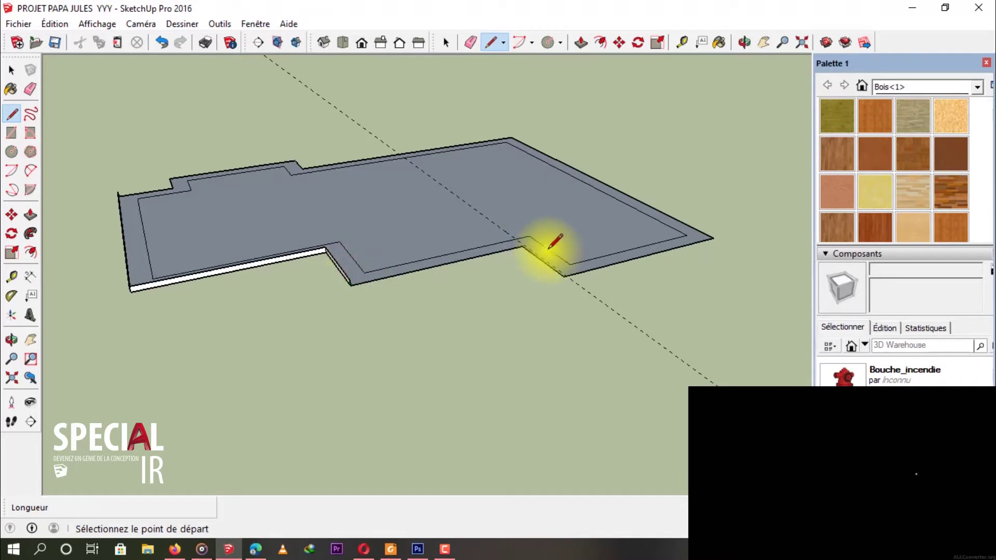
{"action": "left_click", "coordinate": [523, 244]}
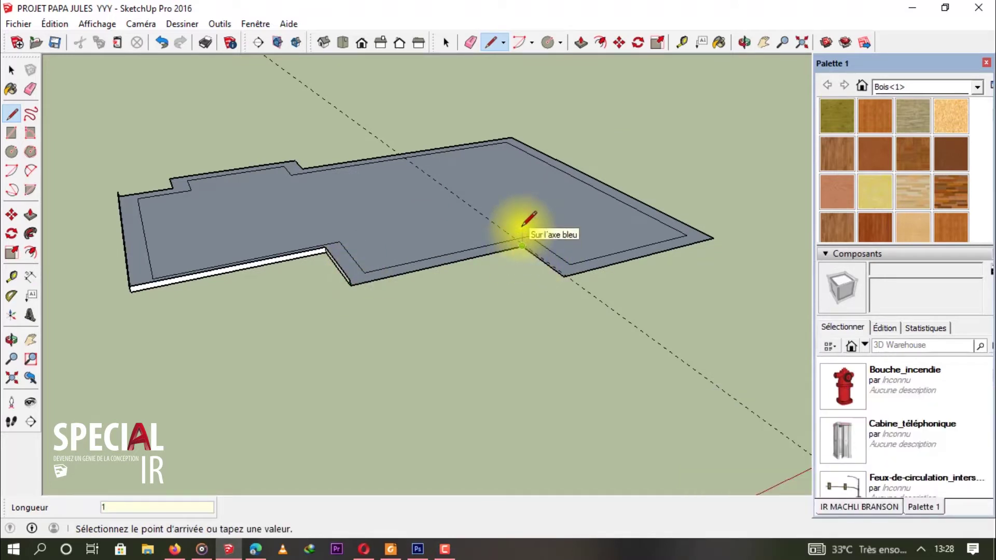
{"action": "type", "text": "15"}
{"action": "key", "text": "Return"}
{"action": "left_click", "coordinate": [349, 267]}
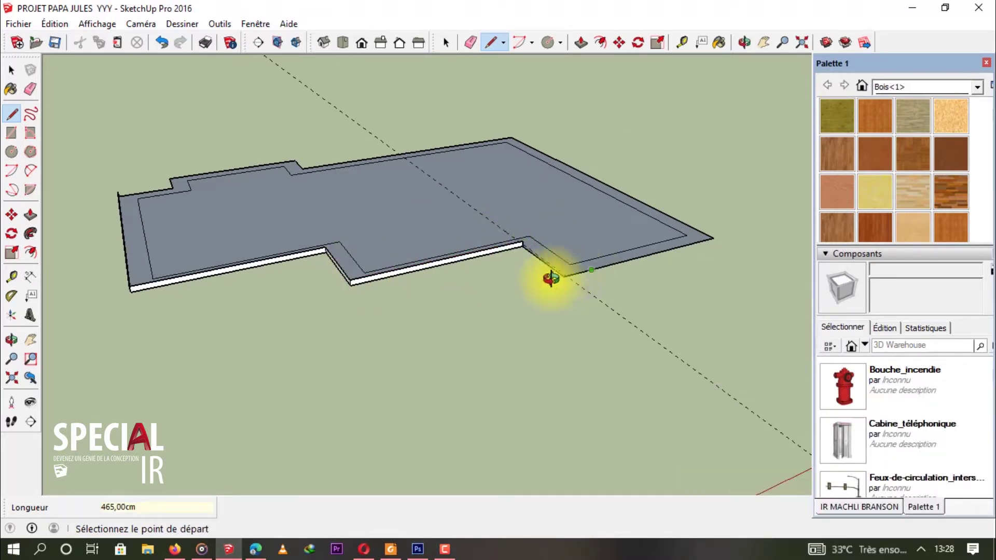
- Draw a 15 cm vertical line at the next outer front corner and close the fascia along the second short step
{"action": "middle_click_drag", "start_coordinate": [549, 282], "coordinate": [617, 268]}
{"action": "scroll", "coordinate": [610, 288], "scroll_direction": "up", "scroll_amount": 3}
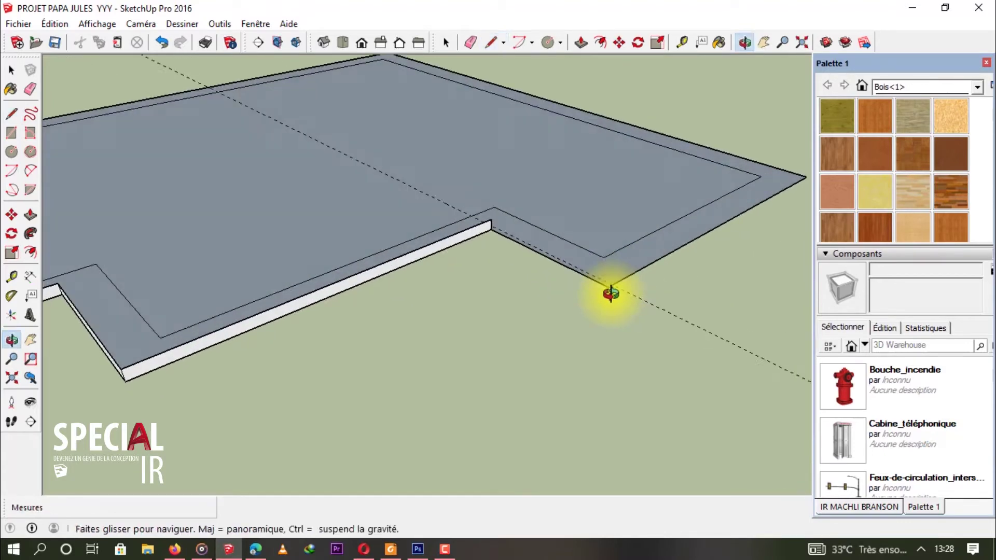
{"action": "left_click", "coordinate": [608, 289]}
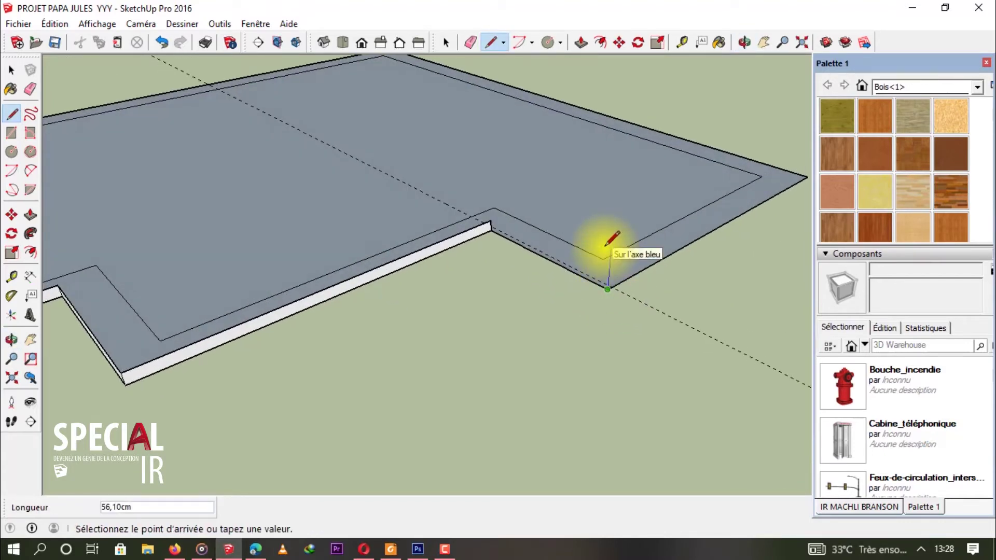
{"action": "type", "text": "15"}
{"action": "key", "text": "Return"}
{"action": "left_click", "coordinate": [490, 223]}
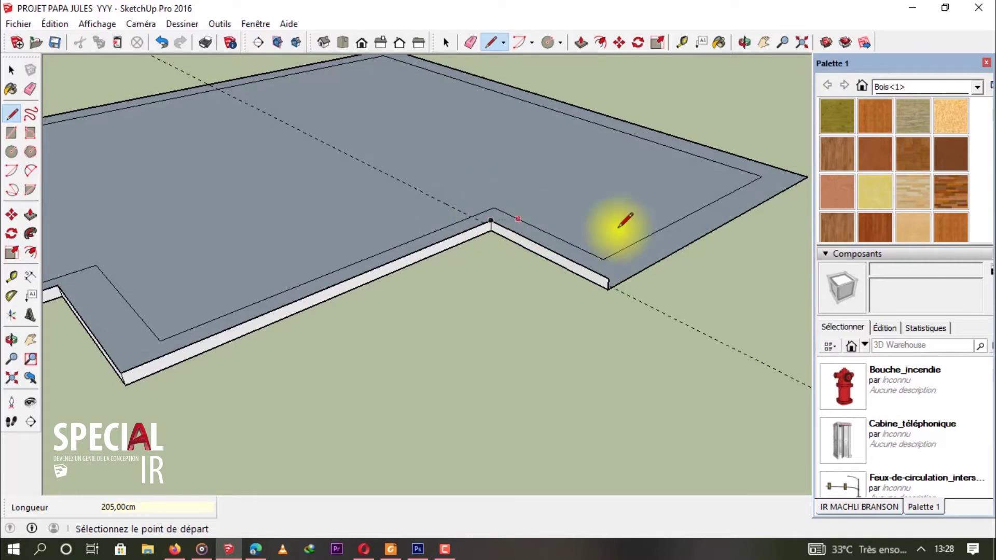
- Extend the 15 cm fascia along the last front segment up to the outer end corner
{"action": "scroll", "coordinate": [653, 234], "scroll_direction": "down", "scroll_amount": 2}
{"action": "scroll", "coordinate": [658, 229], "scroll_direction": "down", "scroll_amount": 2}
{"action": "middle_click_drag", "start_coordinate": [562, 272], "coordinate": [471, 215]}
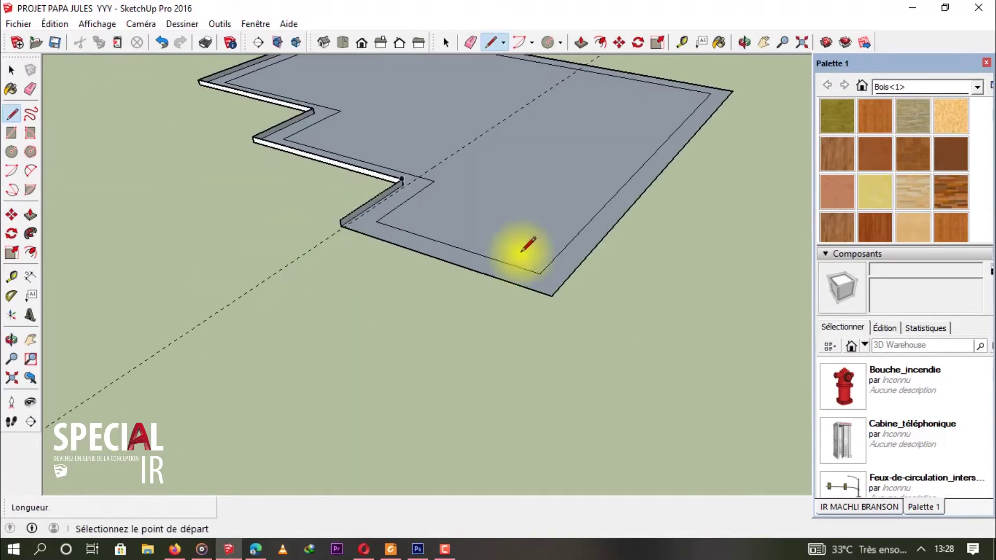
{"action": "left_click", "coordinate": [551, 296]}
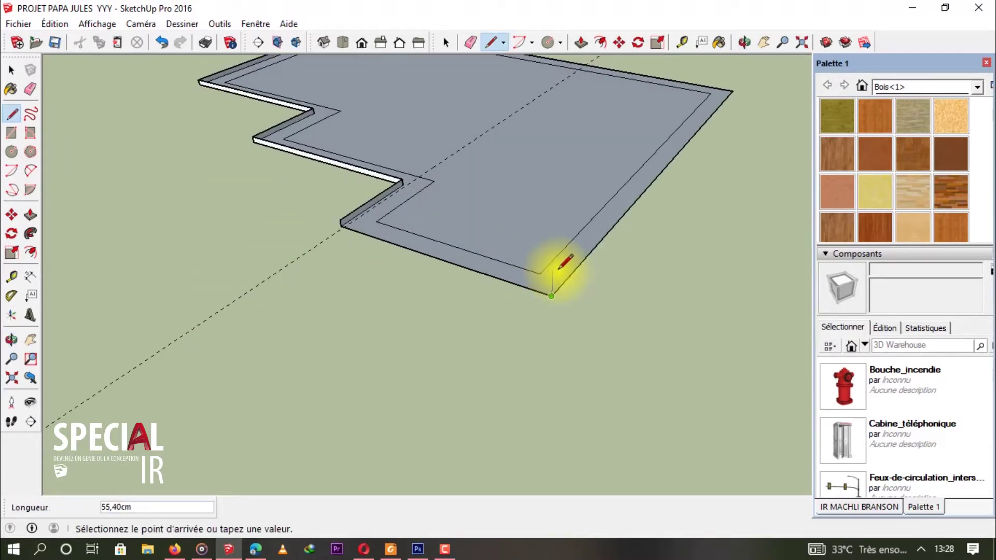
{"action": "key", "text": "Return"}
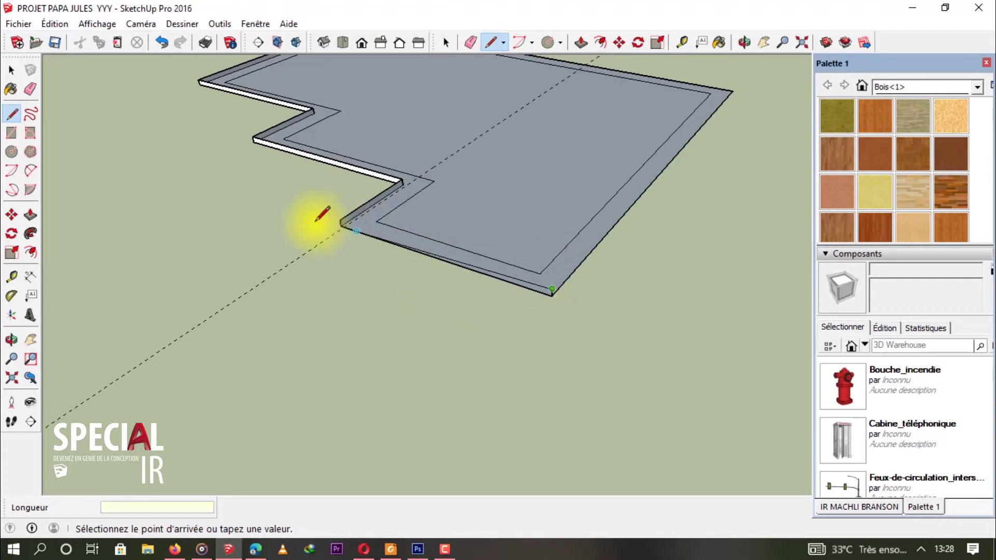
{"action": "left_click", "coordinate": [349, 223]}
- Extend the 15 cm fascia along the outline's long end edge from the front corner to the rear corner
{"action": "middle_click_drag", "start_coordinate": [390, 221], "coordinate": [344, 244]}
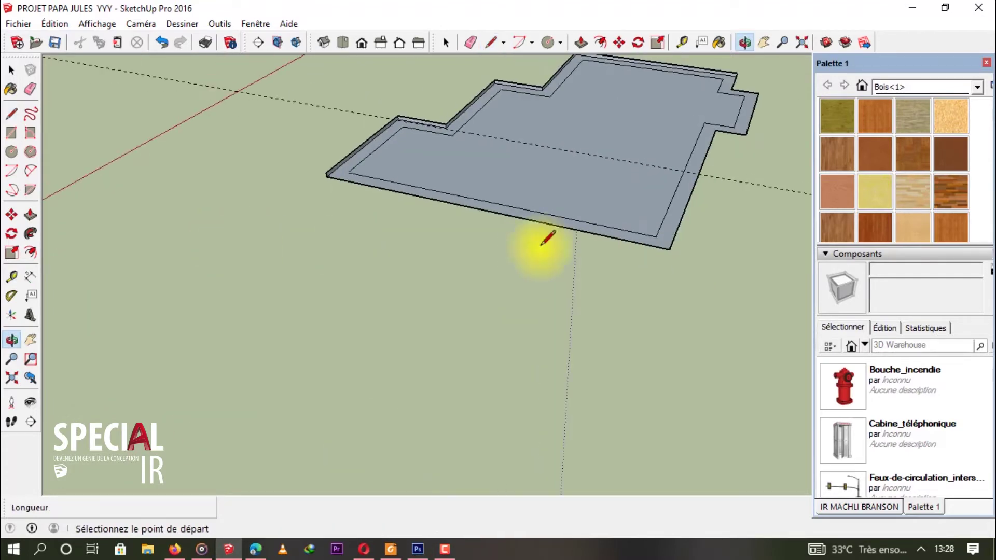
{"action": "left_click", "coordinate": [669, 248]}
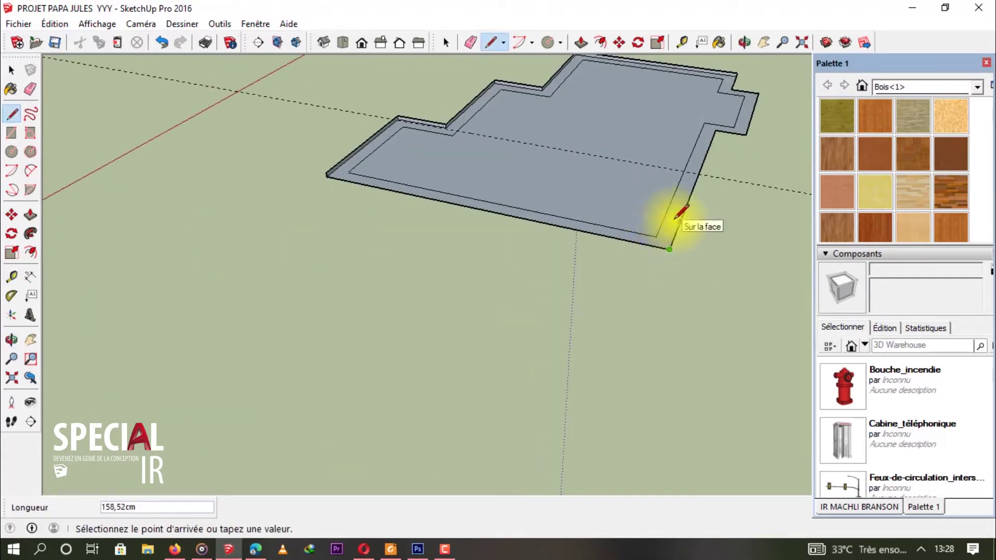
{"action": "middle_click_drag", "start_coordinate": [677, 227], "coordinate": [596, 156]}
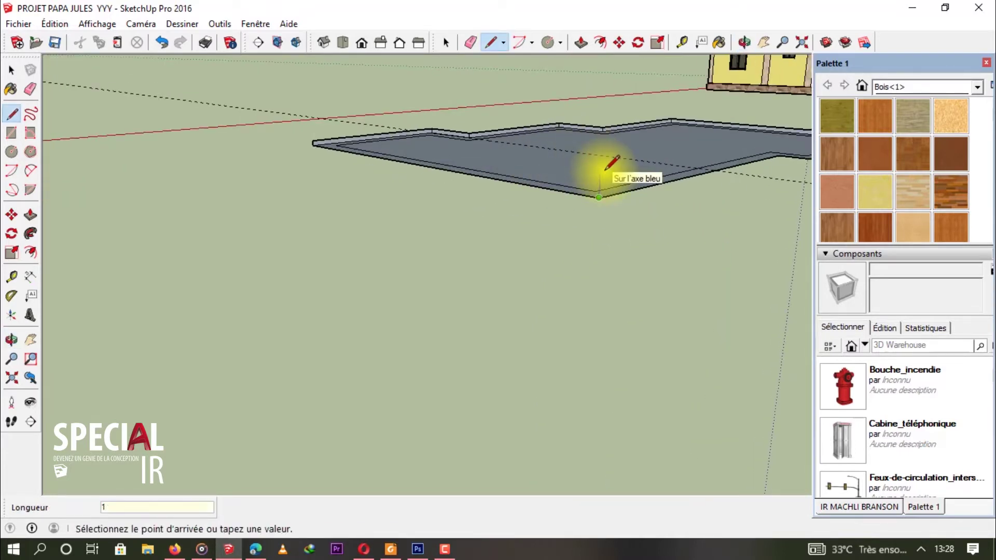
{"action": "middle_click_drag", "start_coordinate": [604, 171], "coordinate": [306, 262]}
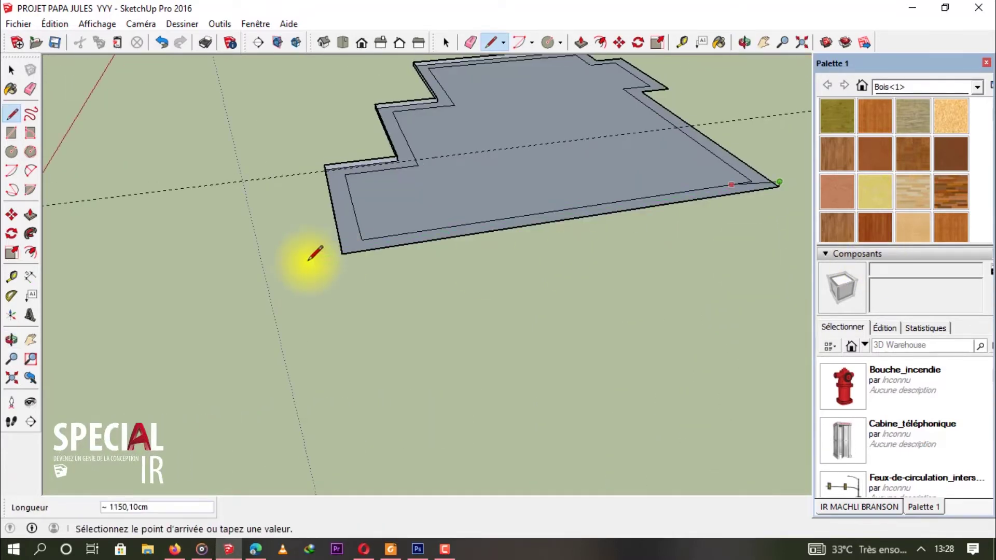
{"action": "left_click", "coordinate": [341, 252]}
- Extend the 15 cm fascia along the long rear edge and raise its edge at the rear projection's other concave corner
{"action": "middle_click_drag", "start_coordinate": [507, 218], "coordinate": [498, 255]}
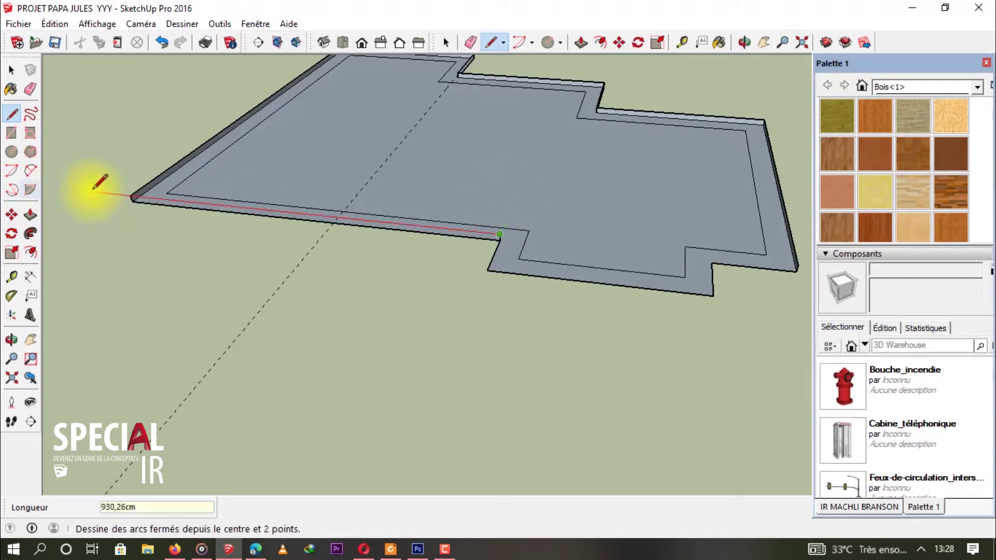
{"action": "left_click", "coordinate": [131, 196]}
{"action": "middle_click_drag", "start_coordinate": [733, 273], "coordinate": [646, 288]}
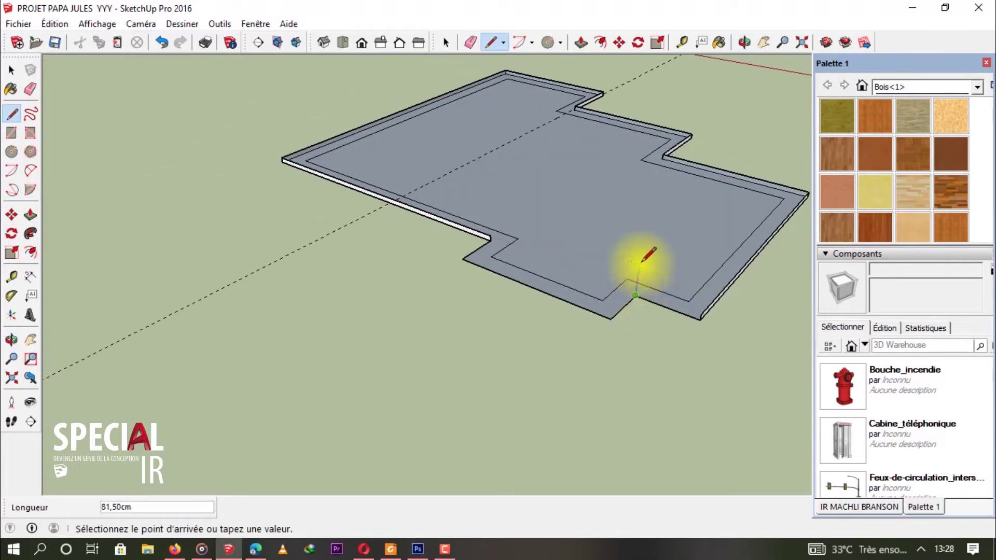
{"action": "key", "text": "Return"}
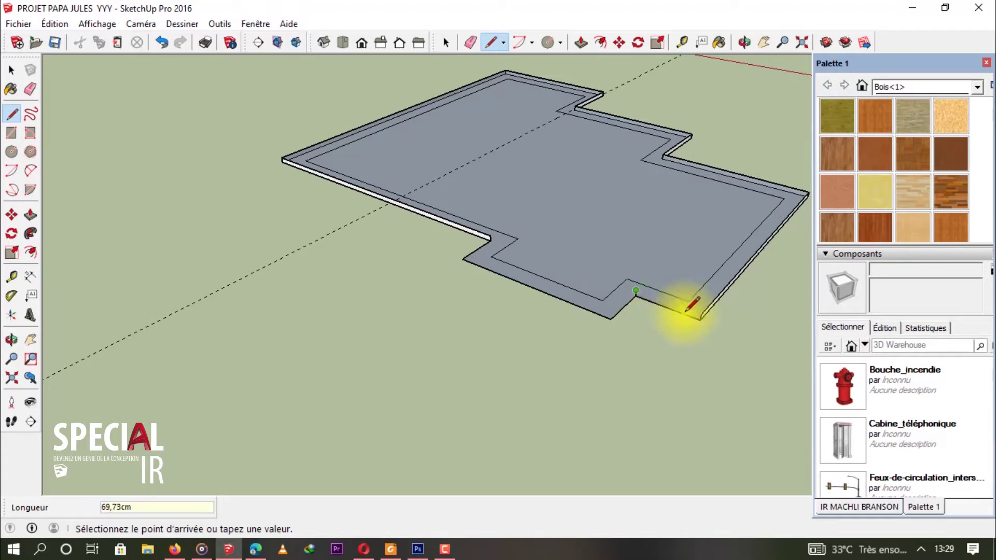
- Draw the 15 cm fascia around the rear projection and close the upper perimeter to form the top face
{"action": "left_click", "coordinate": [610, 318]}
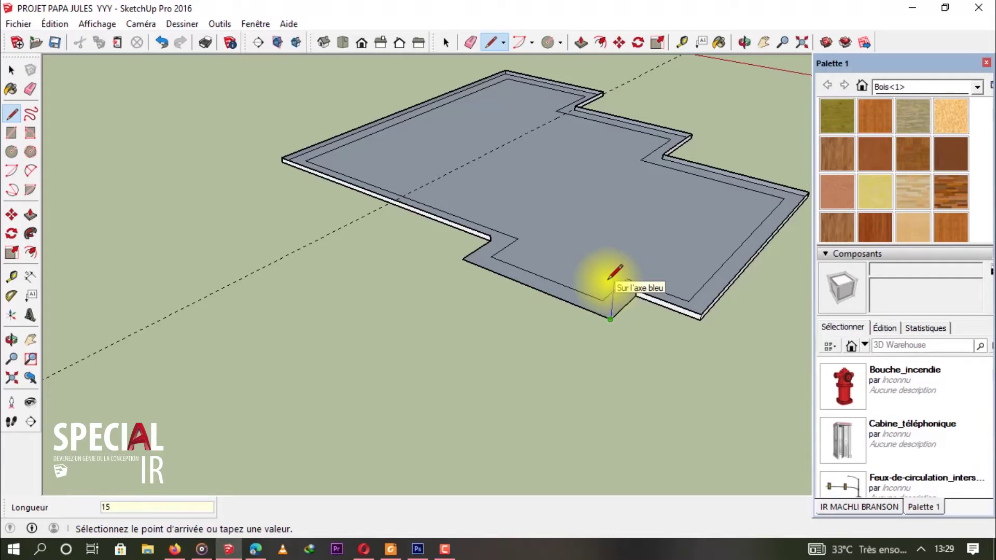
{"action": "key", "text": "Return"}
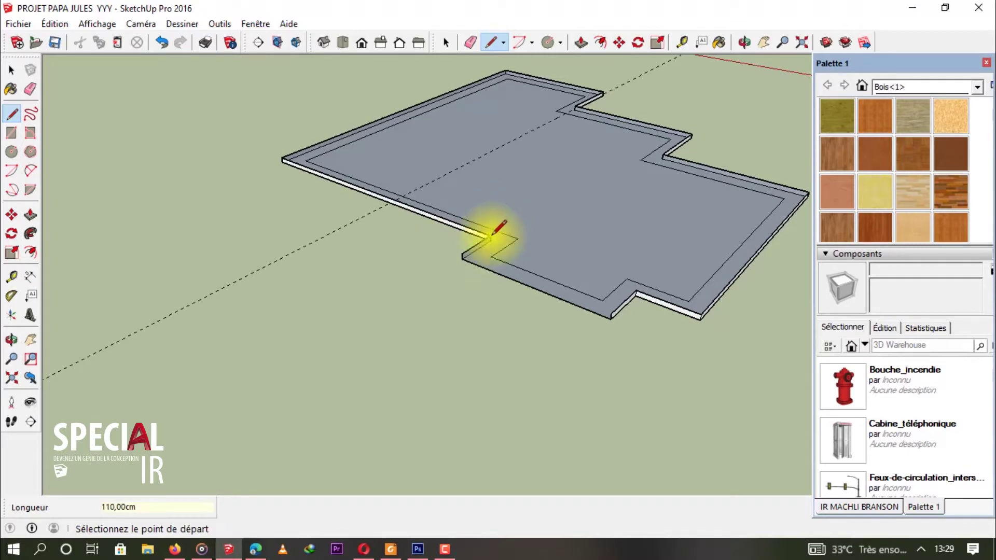
{"action": "left_click", "coordinate": [462, 255]}
{"action": "left_click", "coordinate": [611, 317]}
- Delete the face covering the slab's upper perimeter so the fascia is open on top
{"action": "middle_click_drag", "start_coordinate": [612, 312], "coordinate": [490, 275]}
{"action": "key", "text": "space"}
{"action": "left_click", "coordinate": [491, 275]}
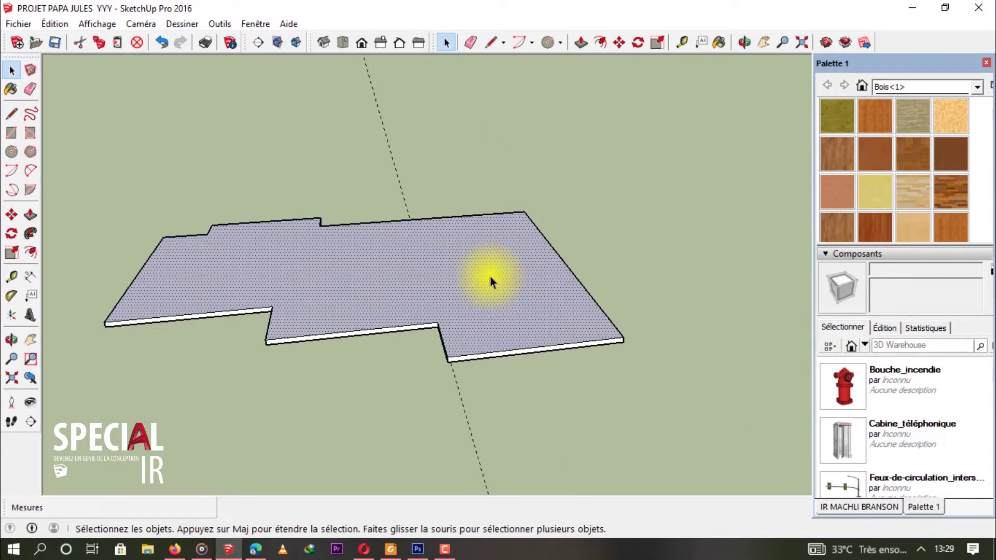
{"action": "left_click", "coordinate": [606, 226]}
- Draw a 205 cm vertical line up from where the dashed guide crosses the inner outline of the middle front segment
{"action": "middle_click_drag", "start_coordinate": [607, 225], "coordinate": [466, 300]}
{"action": "scroll", "coordinate": [473, 295], "scroll_direction": "up", "scroll_amount": 5}
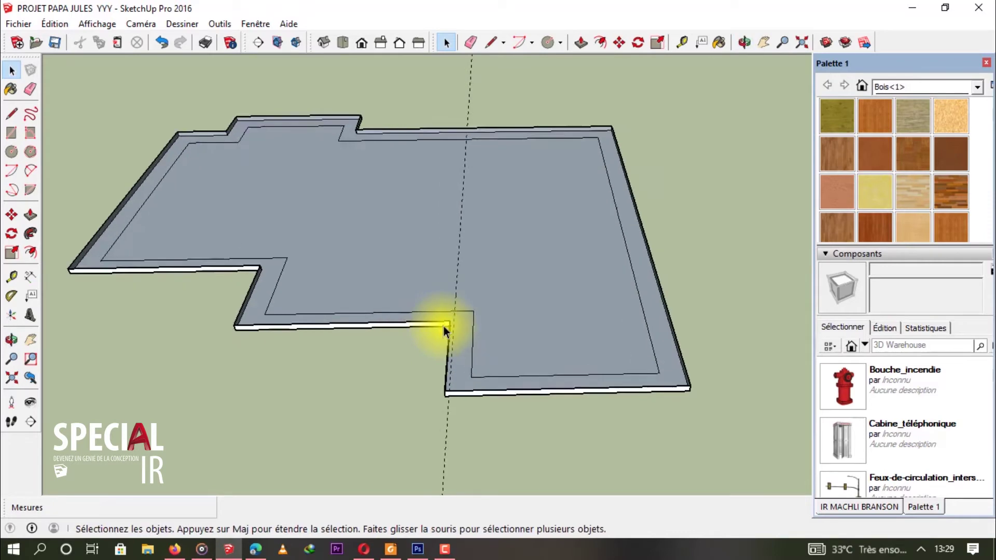
{"action": "scroll", "coordinate": [456, 330], "scroll_direction": "up", "scroll_amount": 3}
{"action": "scroll", "coordinate": [456, 350], "scroll_direction": "down", "scroll_amount": 6}
{"action": "scroll", "coordinate": [475, 307], "scroll_direction": "up", "scroll_amount": 5}
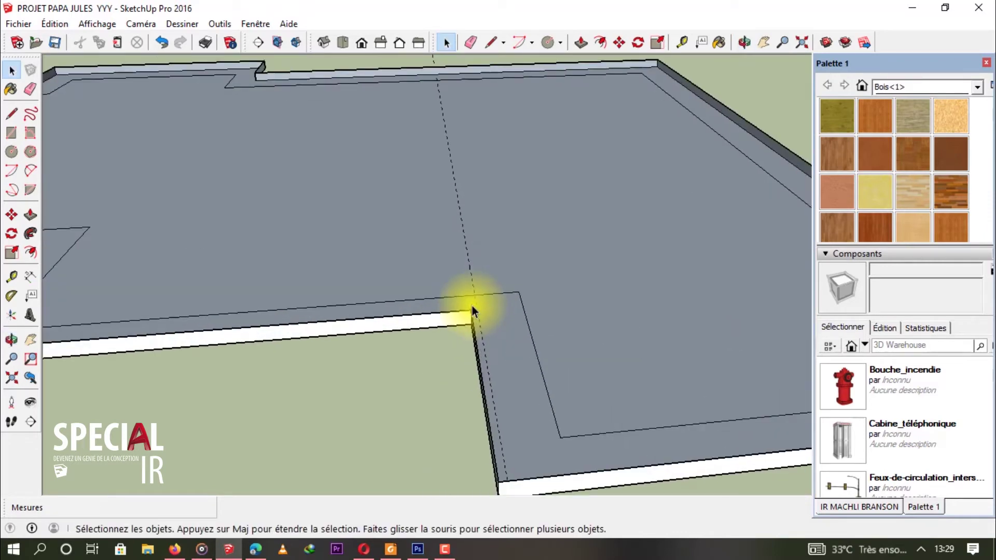
{"action": "key", "text": "l"}
{"action": "left_click", "coordinate": [474, 295]}
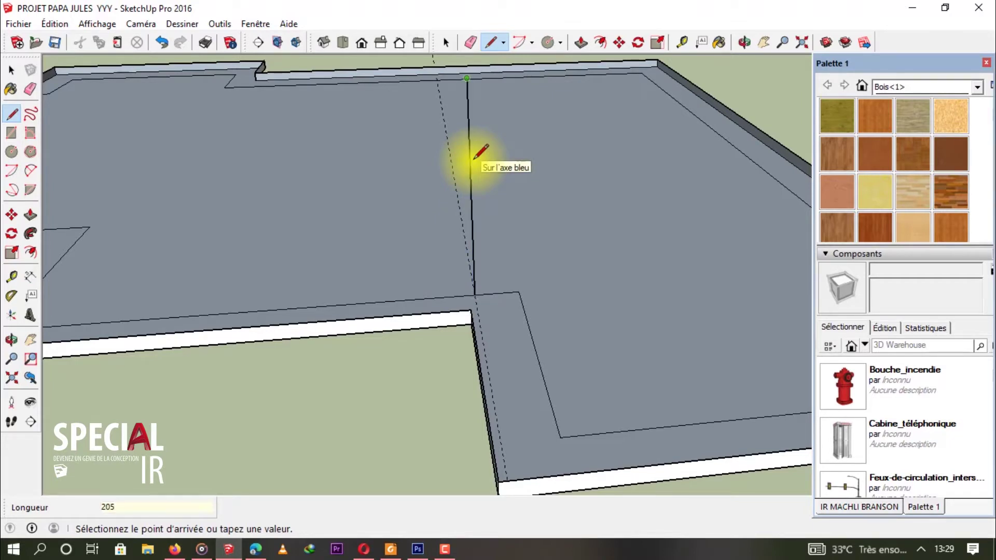
{"action": "key", "text": "Return"}
- Draw a sloping line from the 205 cm line's top to the fascia's upper edge, aligned with the middle segment's inner outline
{"action": "scroll", "coordinate": [369, 207], "scroll_direction": "down", "scroll_amount": 3}
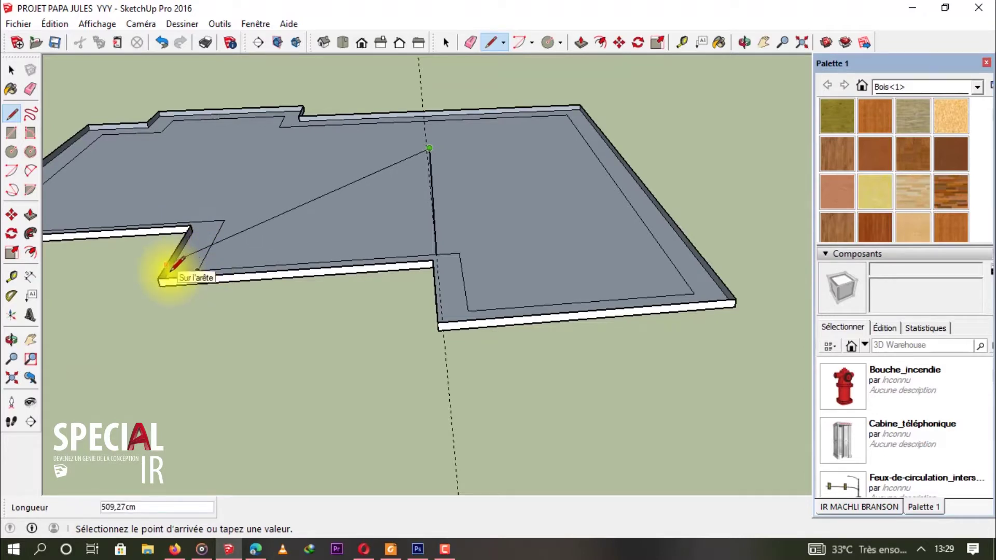
{"action": "middle_click_drag", "start_coordinate": [171, 267], "coordinate": [216, 284]}
{"action": "scroll", "coordinate": [216, 285], "scroll_direction": "up", "scroll_amount": 5}
{"action": "middle_click_drag", "start_coordinate": [234, 322], "coordinate": [222, 258]}
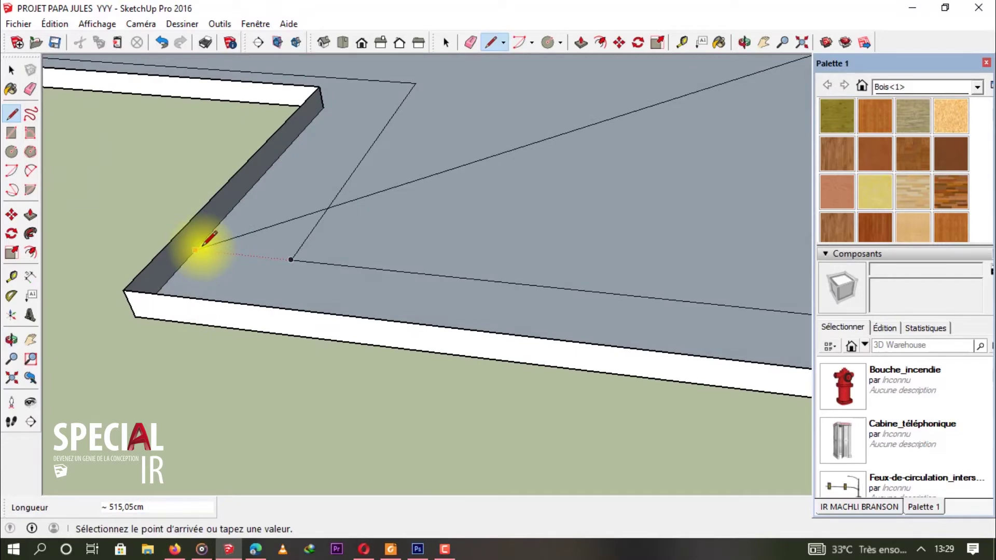
{"action": "left_click", "coordinate": [189, 217]}
- Draw a horizontal line from the slope's foot across the slab to the upper edge of the opposite end fascia
{"action": "scroll", "coordinate": [385, 234], "scroll_direction": "down", "scroll_amount": 6}
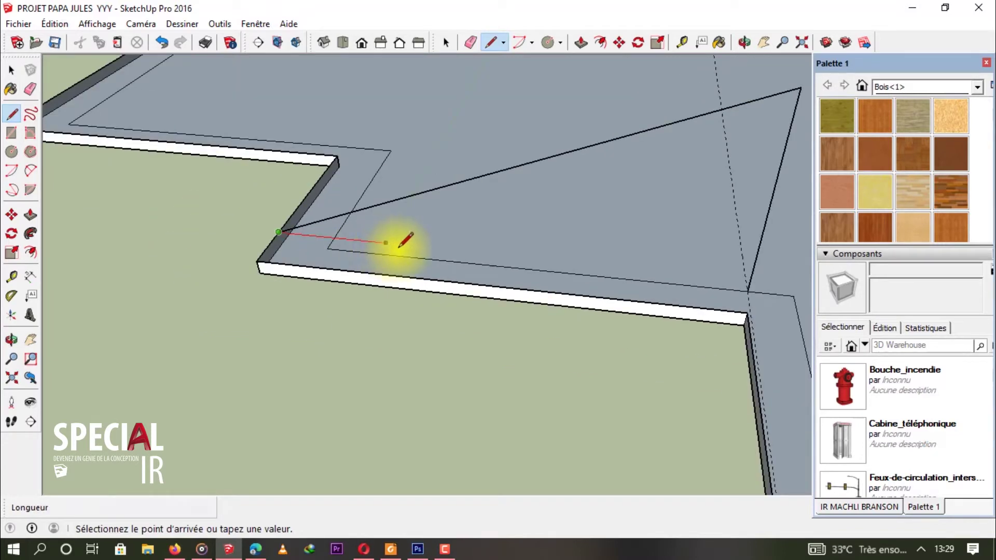
{"action": "scroll", "coordinate": [591, 249], "scroll_direction": "down", "scroll_amount": 3}
{"action": "middle_click_drag", "start_coordinate": [534, 256], "coordinate": [311, 211]}
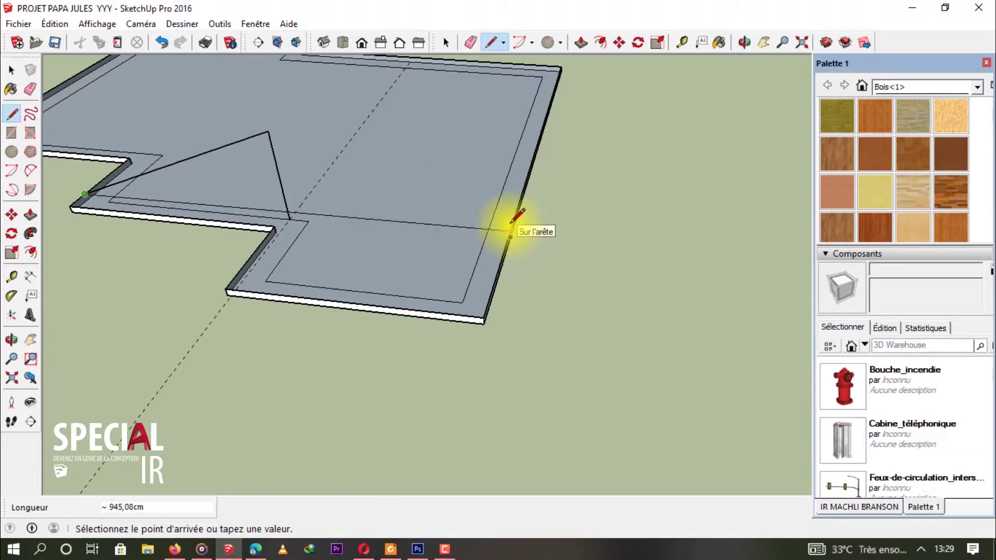
{"action": "scroll", "coordinate": [513, 226], "scroll_direction": "up", "scroll_amount": 4}
{"action": "middle_click_drag", "start_coordinate": [516, 222], "coordinate": [249, 228]}
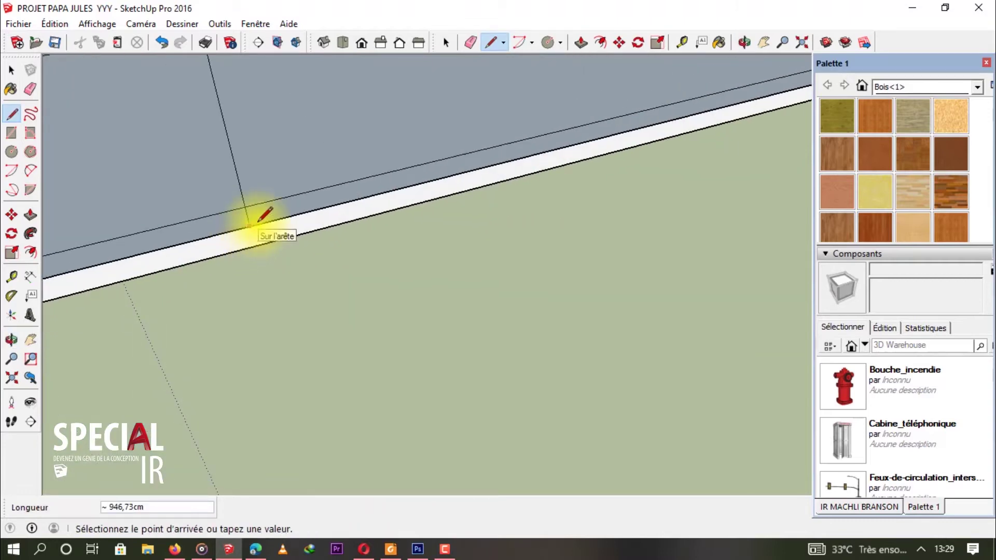
{"action": "left_click", "coordinate": [343, 202]}
- Draw the second slope from the end fascia's upper edge to the top of the 205 cm line, closing the triangular gable
{"action": "scroll", "coordinate": [344, 200], "scroll_direction": "down", "scroll_amount": 5}
{"action": "middle_click_drag", "start_coordinate": [344, 200], "coordinate": [451, 236]}
{"action": "left_click", "coordinate": [414, 254]}
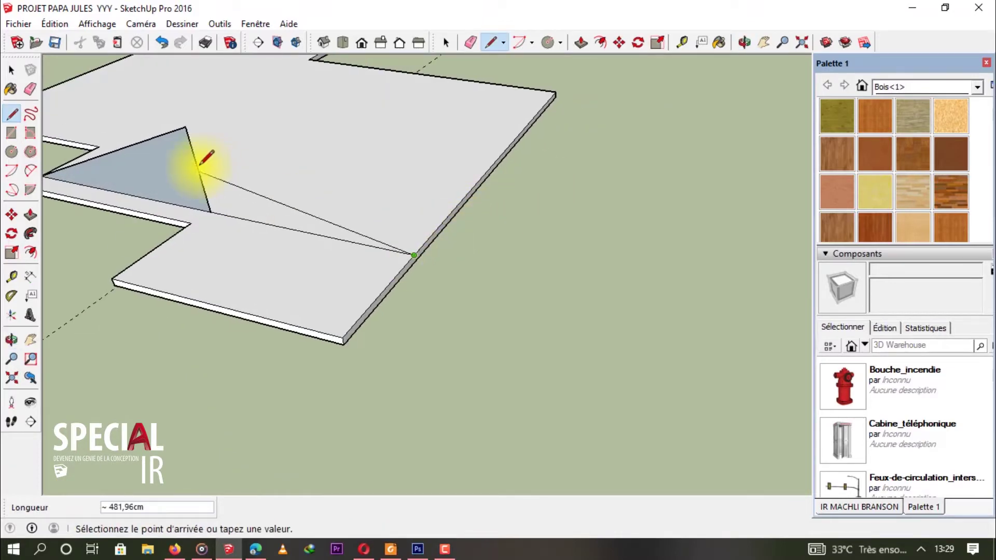
{"action": "left_click", "coordinate": [185, 127]}
- Delete the large horizontal face that covers the slab behind the gable
{"action": "middle_click_drag", "start_coordinate": [187, 124], "coordinate": [513, 241]}
{"action": "key", "text": "space"}
{"action": "left_click", "coordinate": [509, 146]}
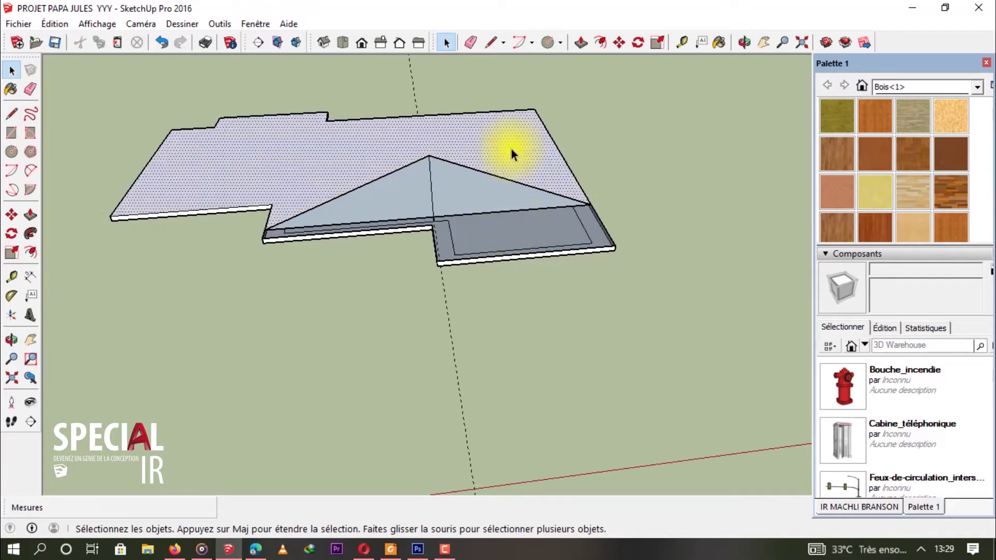
{"action": "middle_click_drag", "start_coordinate": [513, 195], "coordinate": [435, 197]}
{"action": "scroll", "coordinate": [434, 197], "scroll_direction": "up", "scroll_amount": 5}
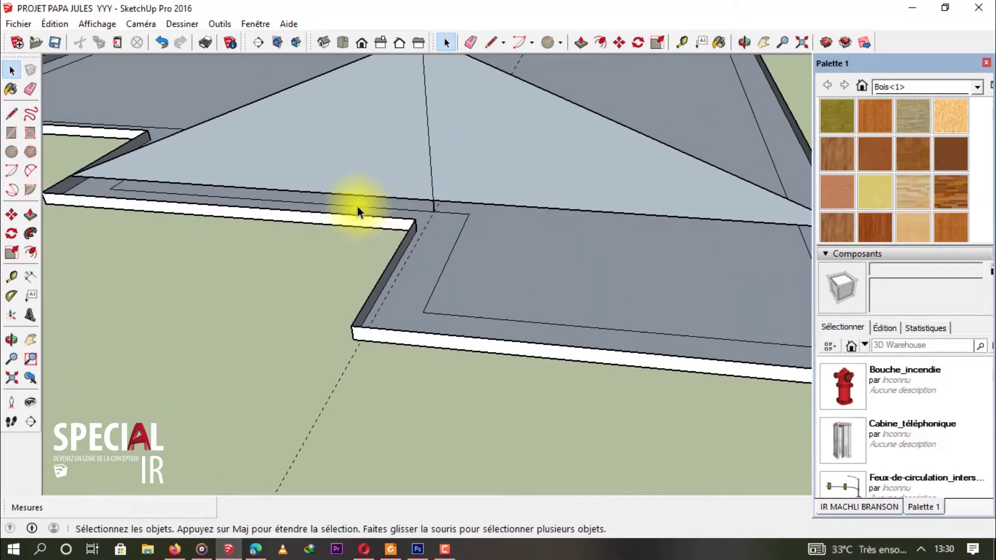
- Draw a 15 cm vertical edge down the fascia at the gable's foot and a base line about 945 cm long to the opposite fascia
{"action": "key", "text": "m"}
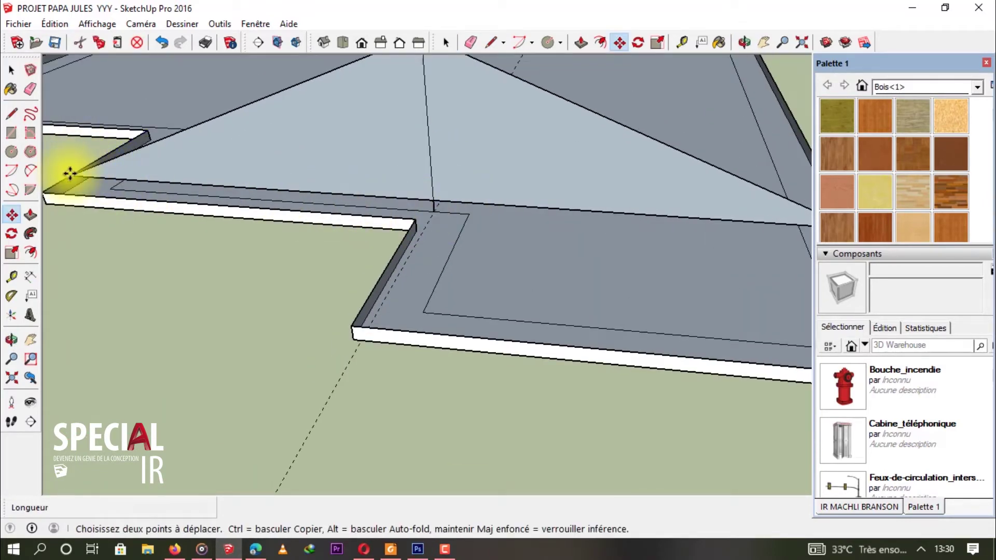
{"action": "key", "text": "l"}
{"action": "left_click", "coordinate": [70, 176]}
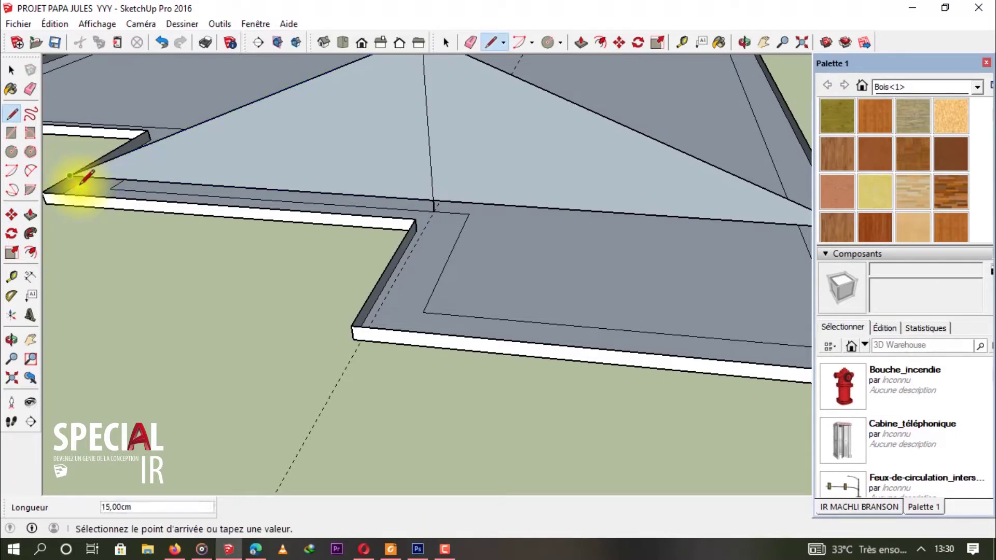
{"action": "scroll", "coordinate": [467, 211], "scroll_direction": "down", "scroll_amount": 3}
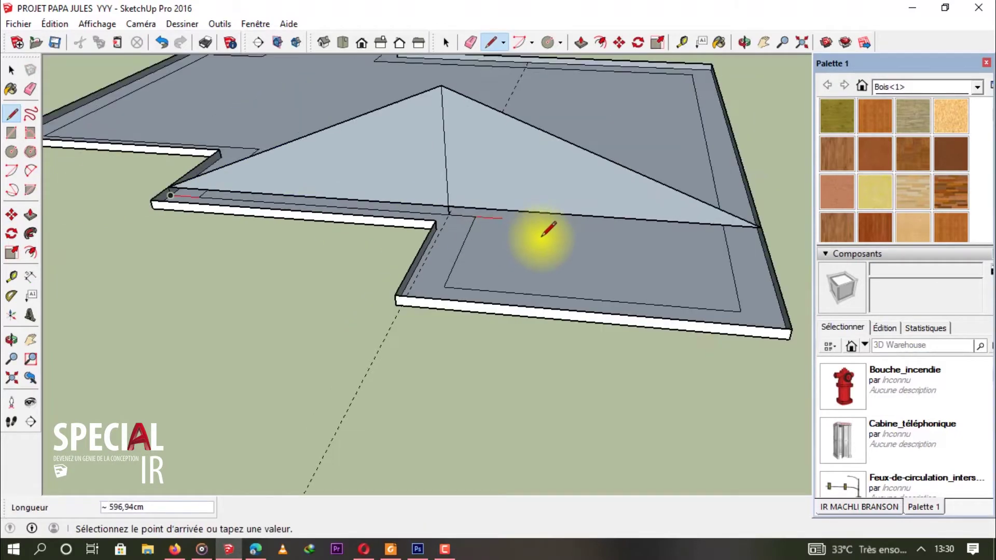
{"action": "middle_click_drag", "start_coordinate": [540, 229], "coordinate": [378, 167]}
{"action": "middle_click_drag", "start_coordinate": [447, 183], "coordinate": [580, 187]}
{"action": "scroll", "coordinate": [492, 167], "scroll_direction": "up", "scroll_amount": 3}
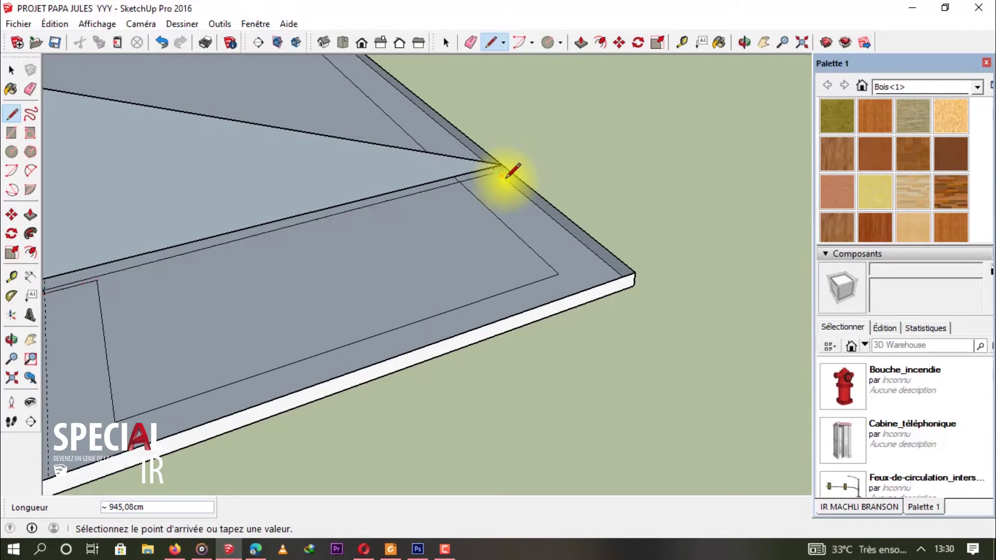
{"action": "left_click", "coordinate": [502, 174]}
{"action": "key", "text": "Escape"}
- Erase the gable's raised bottom edge so its face reaches down to the slab
{"action": "mouse_move", "coordinate": [509, 166]}
{"action": "middle_mouse_down"}
{"action": "mouse_move", "coordinate": [322, 195]}
{"action": "mouse_move", "coordinate": [437, 195]}
{"action": "mouse_move", "coordinate": [291, 216]}
{"action": "mouse_move", "coordinate": [549, 182]}
{"action": "mouse_move", "coordinate": [316, 184]}
{"action": "mouse_move", "coordinate": [624, 167]}
{"action": "mouse_move", "coordinate": [407, 182]}
{"action": "mouse_move", "coordinate": [487, 123]}
{"action": "middle_mouse_up"}
{"action": "key", "text": "e"}
{"action": "left_click", "coordinate": [358, 198]}
- Try to extrude the gable face across the roof base with Push/Pull
{"action": "key", "text": "p"}
{"action": "left_click_drag", "start_coordinate": [491, 151], "coordinate": [393, 225]}
{"action": "left_click_drag", "start_coordinate": [425, 270], "coordinate": [517, 315]}
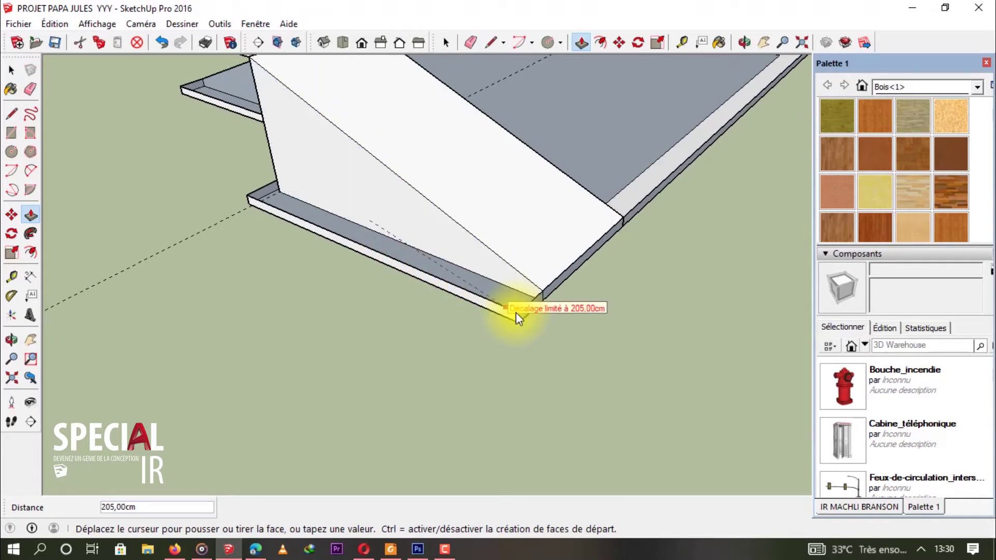
{"action": "scroll", "coordinate": [513, 231], "scroll_direction": "down", "scroll_amount": 1}
{"action": "middle_click_drag", "start_coordinate": [546, 189], "coordinate": [653, 156]}
{"action": "key", "text": "Escape"}
{"action": "middle_click_drag", "start_coordinate": [503, 193], "coordinate": [558, 191]}
{"action": "key", "text": "p"}
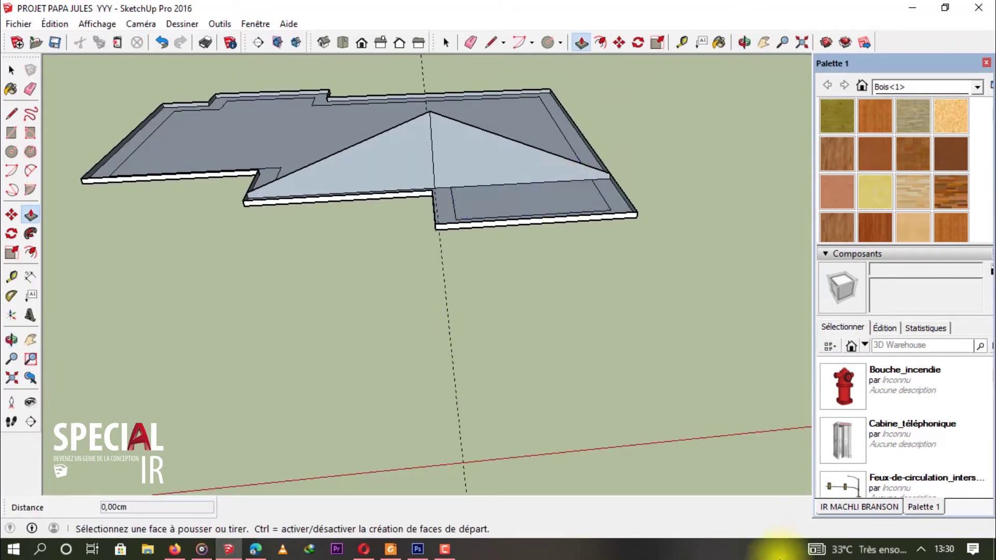
{"action": "left_click", "coordinate": [445, 549]}
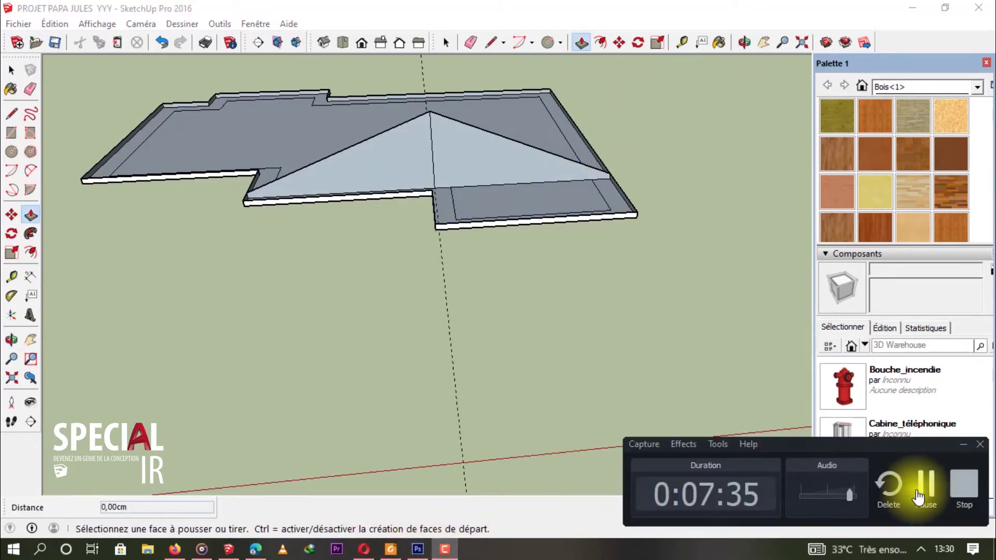
{"action": "left_click", "coordinate": [918, 489]}
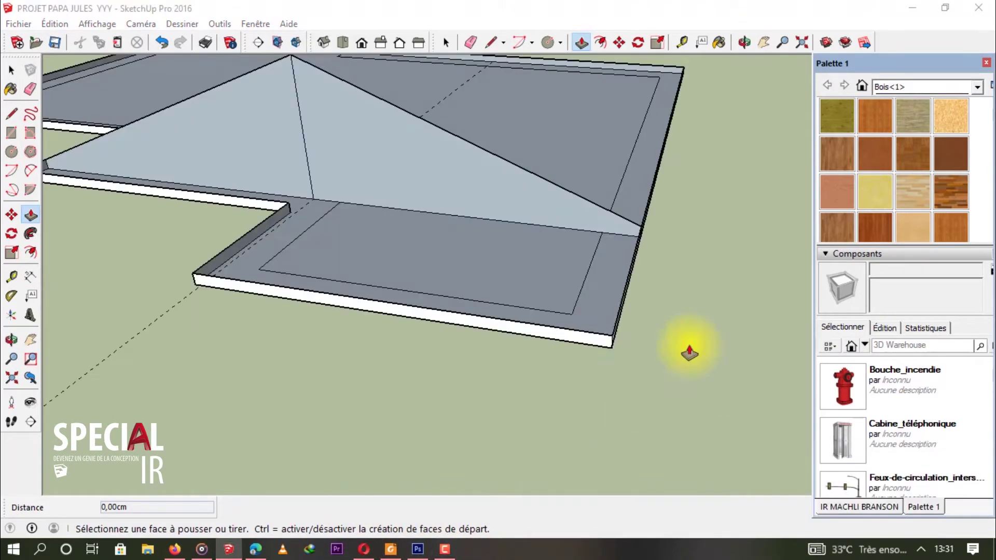
- Draw a 105 cm vertical line up from the midpoint of the front projection's inner outline edge
{"action": "middle_click_drag", "start_coordinate": [687, 349], "coordinate": [442, 326]}
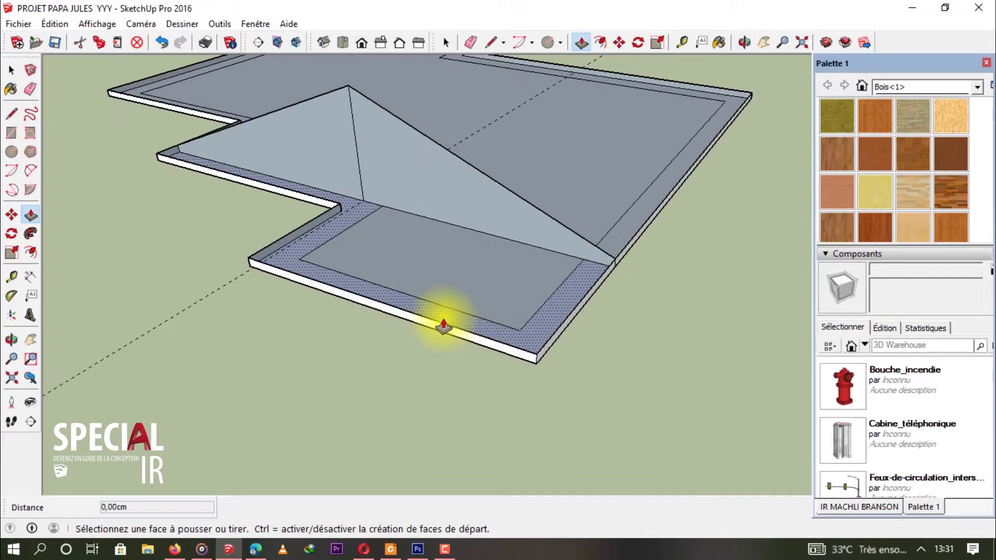
{"action": "key", "text": "l"}
{"action": "left_click", "coordinate": [400, 291]}
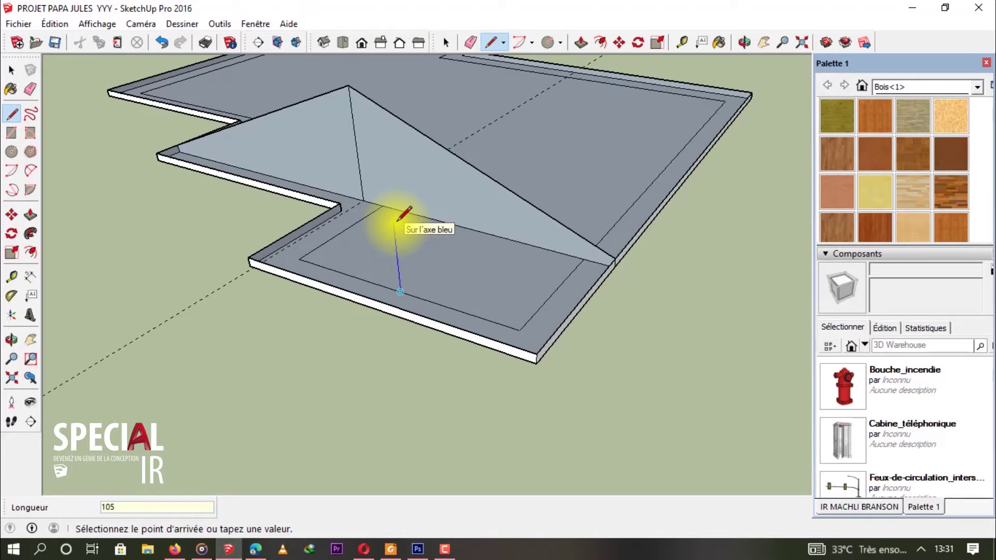
{"action": "left_click", "coordinate": [398, 220]}
{"action": "key", "text": "Escape"}
- Select the gable's slope toward the end fascia, and extend the front projection's inner outline 50 cm to that fascia and up its height
{"action": "middle_click_drag", "start_coordinate": [466, 280], "coordinate": [590, 184]}
{"action": "key", "text": "space"}
{"action": "left_click", "coordinate": [579, 210]}
{"action": "middle_click_drag", "start_coordinate": [577, 214], "coordinate": [701, 321]}
{"action": "scroll", "coordinate": [748, 349], "scroll_direction": "up", "scroll_amount": 5}
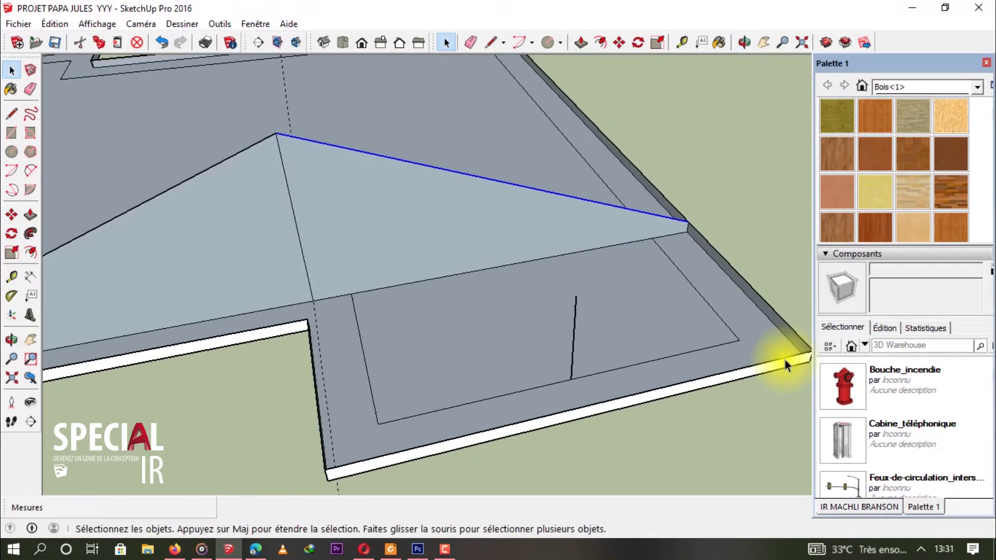
{"action": "key", "text": "l"}
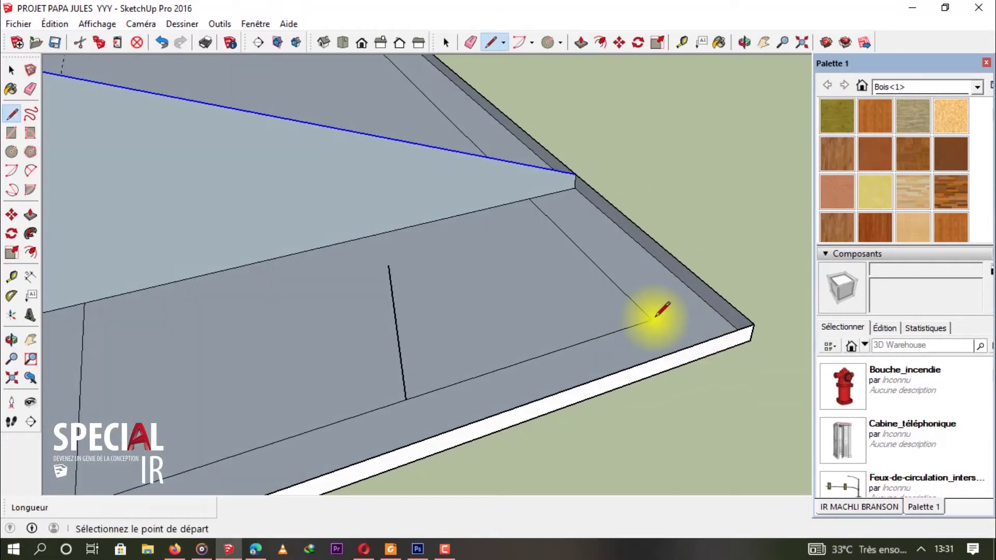
{"action": "left_click", "coordinate": [651, 319]}
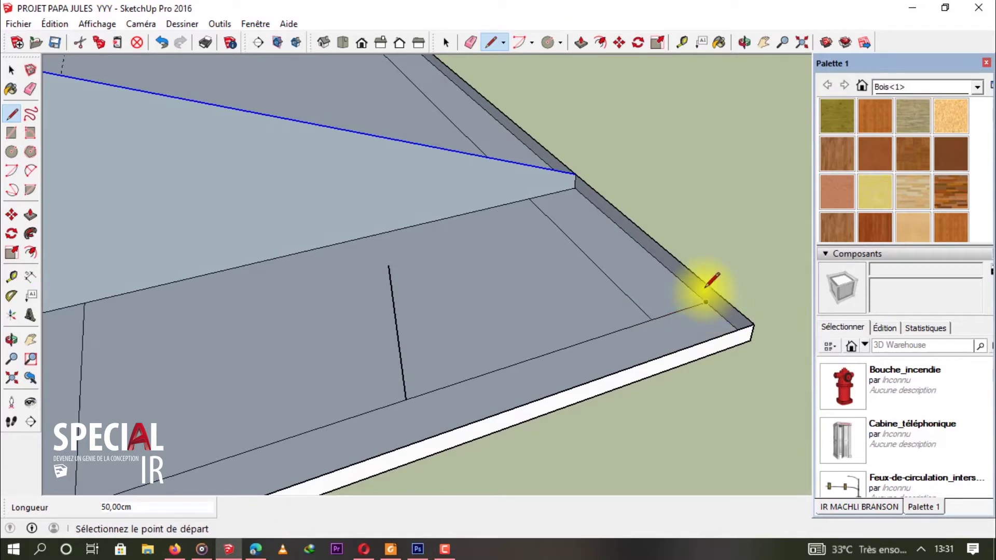
{"action": "mouse_move", "coordinate": [716, 295]}
{"action": "middle_mouse_down"}
{"action": "mouse_move", "coordinate": [678, 305]}
{"action": "mouse_move", "coordinate": [623, 219]}
{"action": "middle_mouse_up"}
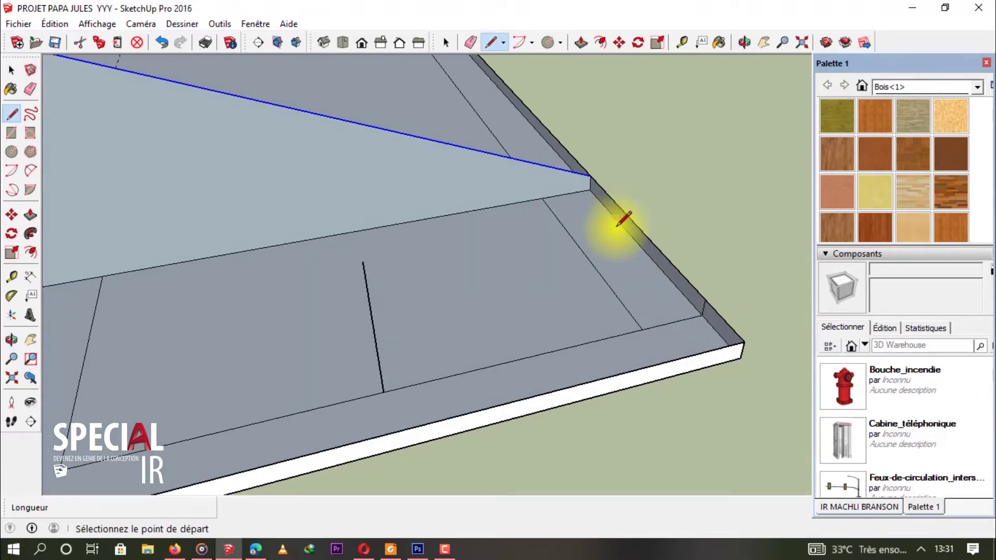
- Copy the selected gable slope to the top of the new vertical edge on the end fascia
{"action": "key", "text": "m"}
{"action": "key", "text": "ctrl"}
{"action": "left_click", "coordinate": [593, 176]}
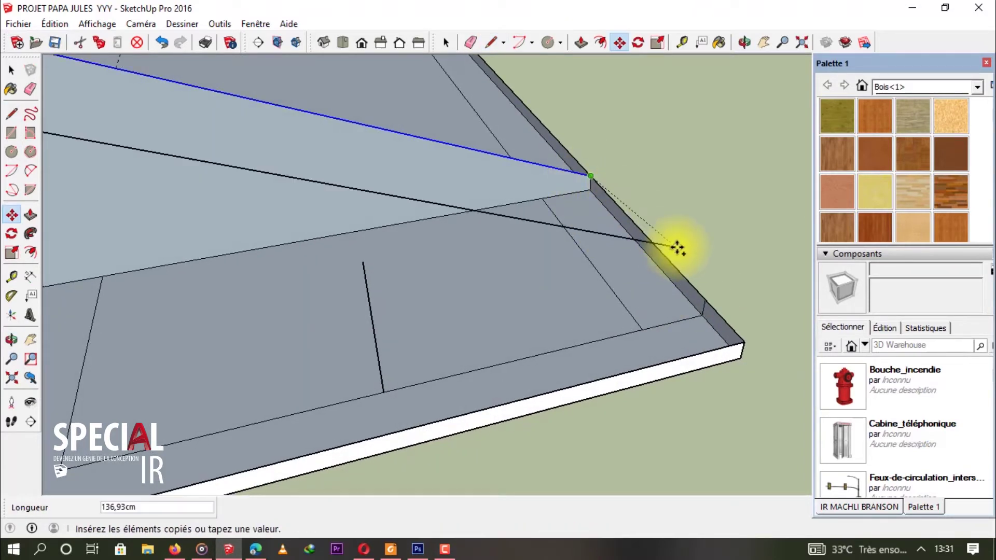
{"action": "left_click", "coordinate": [687, 300]}
{"action": "middle_click_drag", "start_coordinate": [687, 299], "coordinate": [429, 228]}
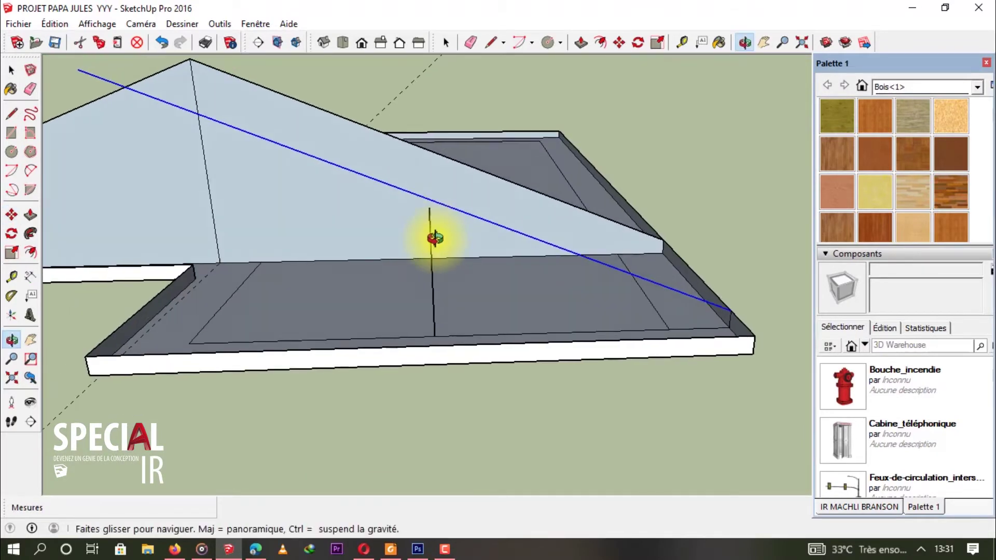
- Extend the 105 cm vertical line about 6.5 cm up to meet the copied slope, closing half of the small gable
{"action": "scroll", "coordinate": [434, 248], "scroll_direction": "up", "scroll_amount": 5}
{"action": "scroll", "coordinate": [435, 243], "scroll_direction": "down", "scroll_amount": 4}
{"action": "mouse_move", "coordinate": [418, 289]}
{"action": "middle_mouse_down"}
{"action": "mouse_move", "coordinate": [422, 304]}
{"action": "mouse_move", "coordinate": [423, 294]}
{"action": "middle_mouse_up"}
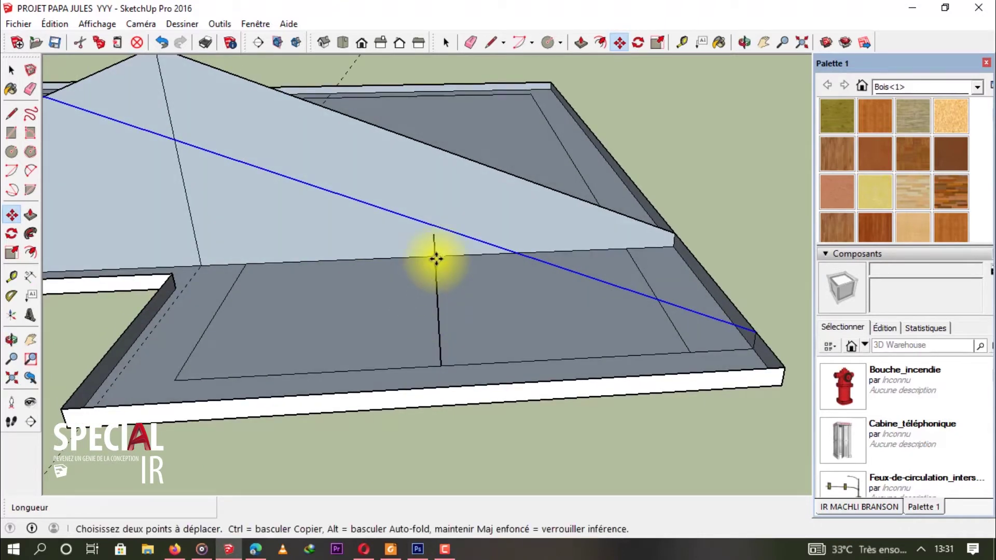
{"action": "key", "text": "l"}
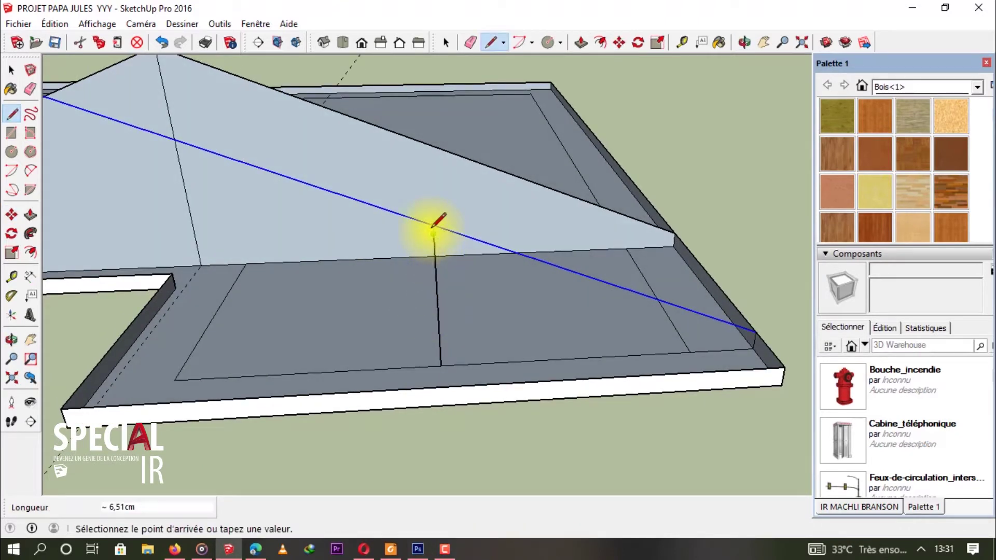
{"action": "left_click", "coordinate": [433, 223]}
{"action": "mouse_move", "coordinate": [474, 315]}
{"action": "middle_mouse_down"}
{"action": "mouse_move", "coordinate": [388, 322]}
{"action": "mouse_move", "coordinate": [578, 302]}
{"action": "mouse_move", "coordinate": [605, 285]}
{"action": "mouse_move", "coordinate": [589, 244]}
{"action": "mouse_move", "coordinate": [493, 309]}
{"action": "mouse_move", "coordinate": [453, 265]}
{"action": "middle_mouse_up"}
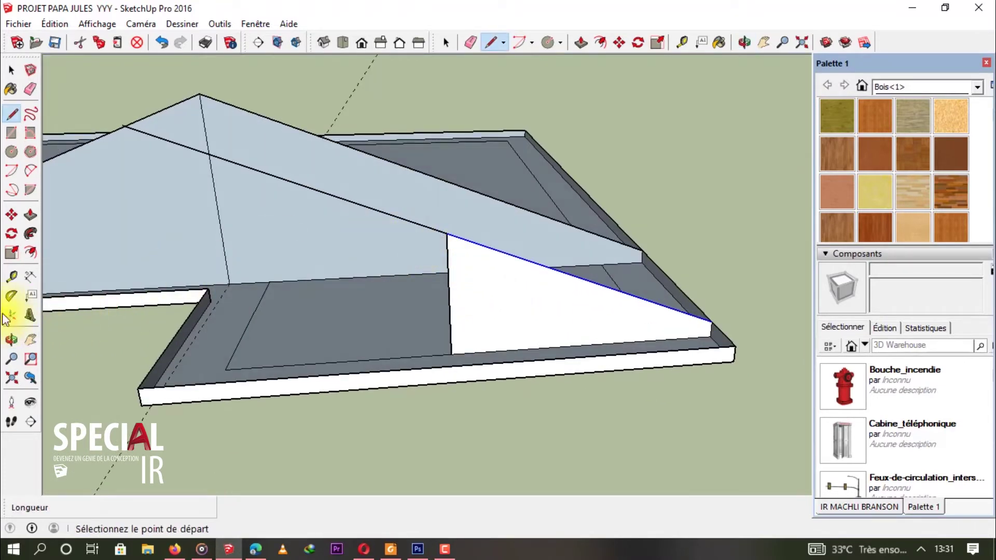
{"action": "left_click", "coordinate": [12, 296]}
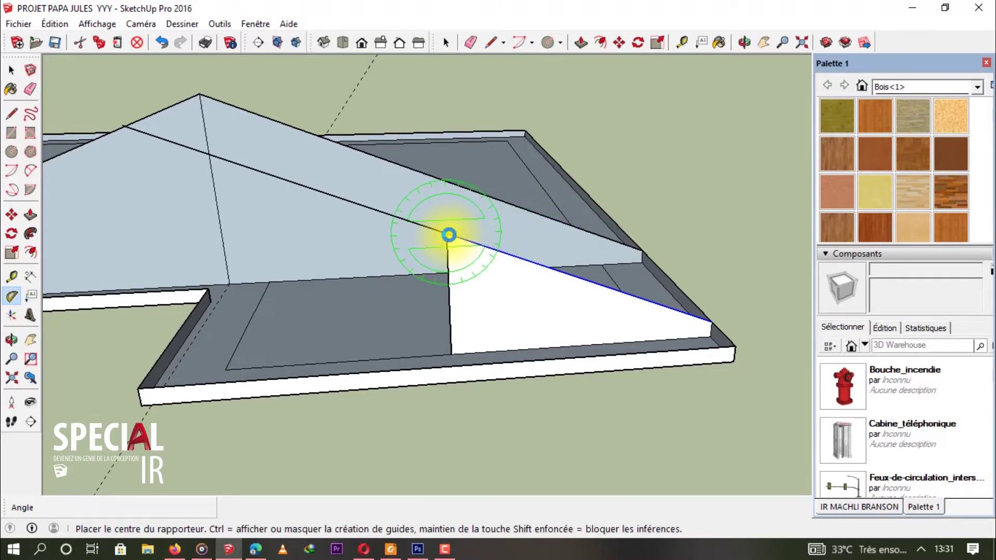
{"action": "left_click", "coordinate": [447, 235]}
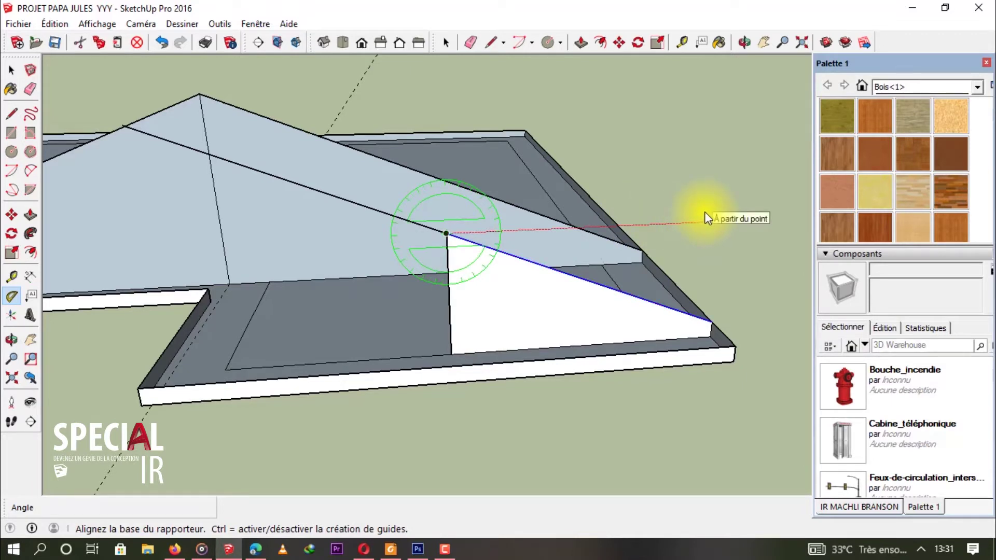
{"action": "key", "text": "Escape"}
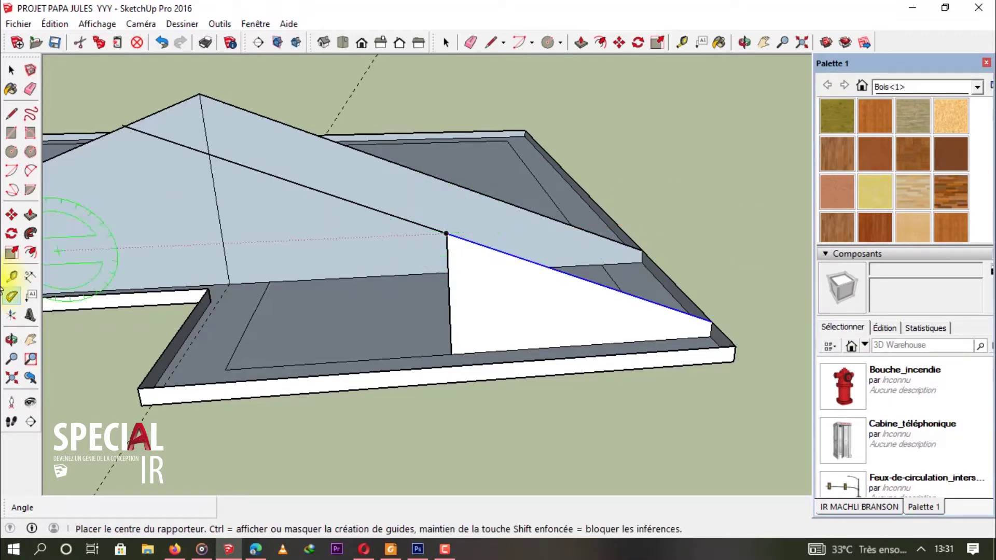
- Rotate a copy of the small gable's slope about its peak to the opposite side, and erase the leftover copied slope line
{"action": "left_click", "coordinate": [11, 233]}
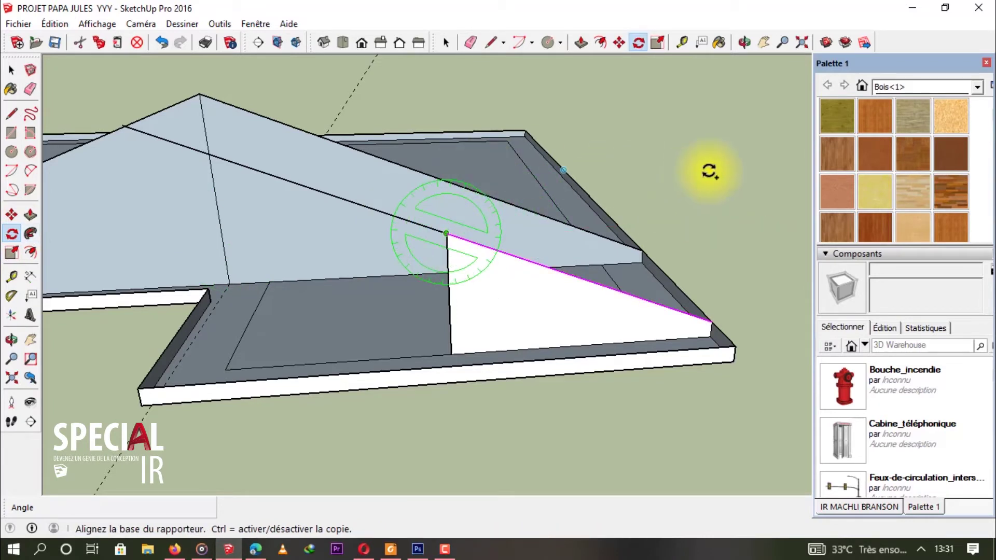
{"action": "left_click", "coordinate": [747, 334]}
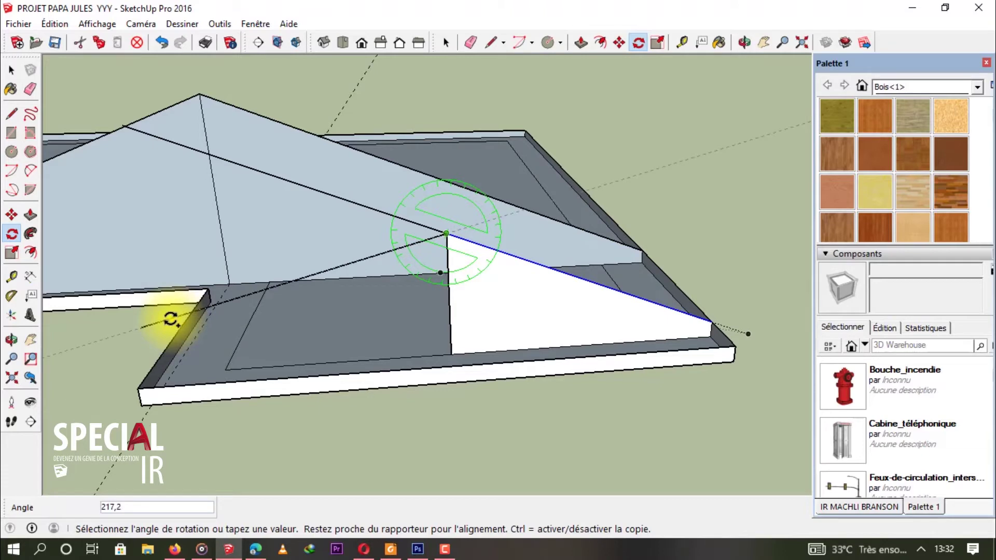
{"action": "left_click", "coordinate": [150, 371]}
{"action": "mouse_move", "coordinate": [150, 372]}
{"action": "middle_mouse_down"}
{"action": "mouse_move", "coordinate": [378, 249]}
{"action": "mouse_move", "coordinate": [378, 278]}
{"action": "mouse_move", "coordinate": [481, 326]}
{"action": "mouse_move", "coordinate": [344, 362]}
{"action": "middle_mouse_up"}
{"action": "key", "text": "e"}
{"action": "scroll", "coordinate": [363, 363], "scroll_direction": "up", "scroll_amount": 3}
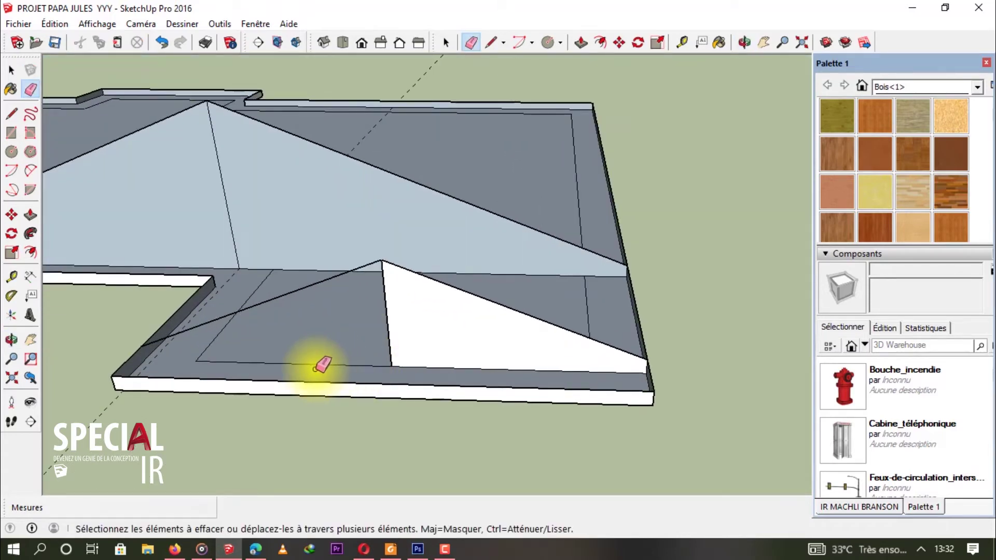
- Close the small gable's other half with a 15 cm vertical edge on the fascia, and erase the vertical centre line
{"action": "key", "text": "l"}
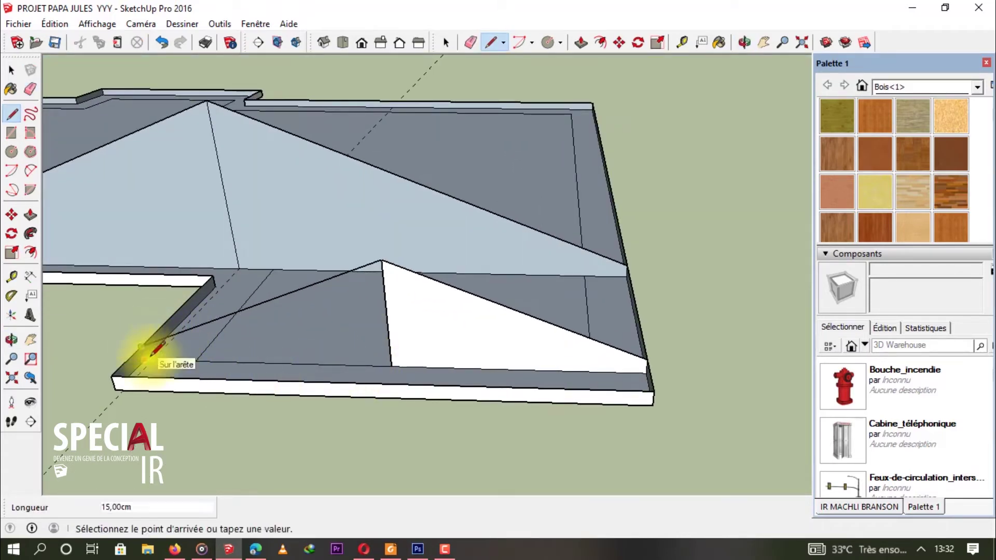
{"action": "left_click", "coordinate": [144, 359]}
{"action": "mouse_move", "coordinate": [394, 363]}
{"action": "middle_mouse_down"}
{"action": "mouse_move", "coordinate": [367, 349]}
{"action": "mouse_move", "coordinate": [373, 318]}
{"action": "mouse_move", "coordinate": [396, 317]}
{"action": "middle_mouse_up"}
{"action": "key", "text": "e"}
{"action": "scroll", "coordinate": [340, 228], "scroll_direction": "up", "scroll_amount": 2}
{"action": "left_click", "coordinate": [339, 221]}
{"action": "scroll", "coordinate": [443, 352], "scroll_direction": "down", "scroll_amount": 2}
- Pull the small gable's face 50 cm forward to the front fascia
{"action": "middle_click_drag", "start_coordinate": [444, 353], "coordinate": [389, 327]}
{"action": "key", "text": "p"}
{"action": "left_click", "coordinate": [389, 328]}
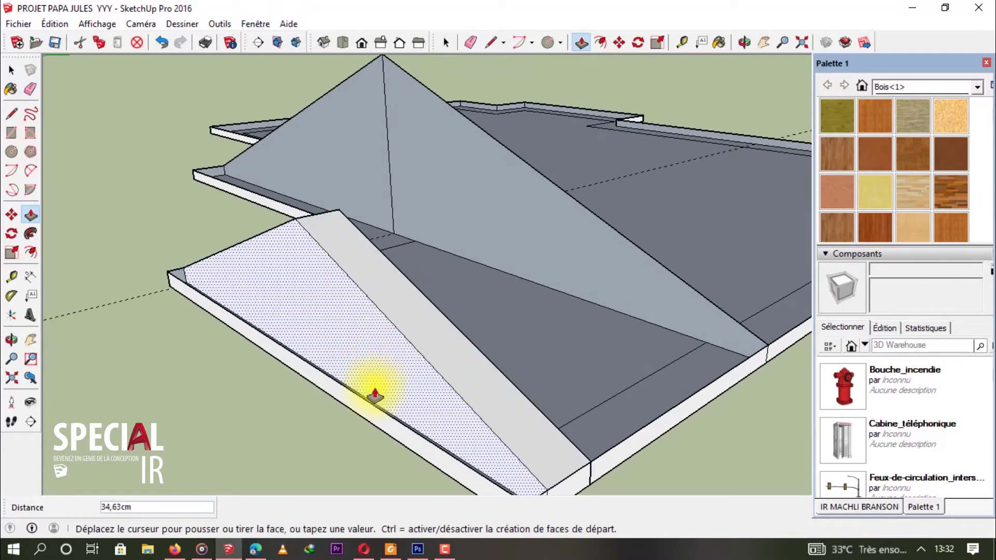
{"action": "type", "text": "50"}
{"action": "key", "text": "Return"}
{"action": "middle_click_drag", "start_coordinate": [374, 395], "coordinate": [486, 345]}
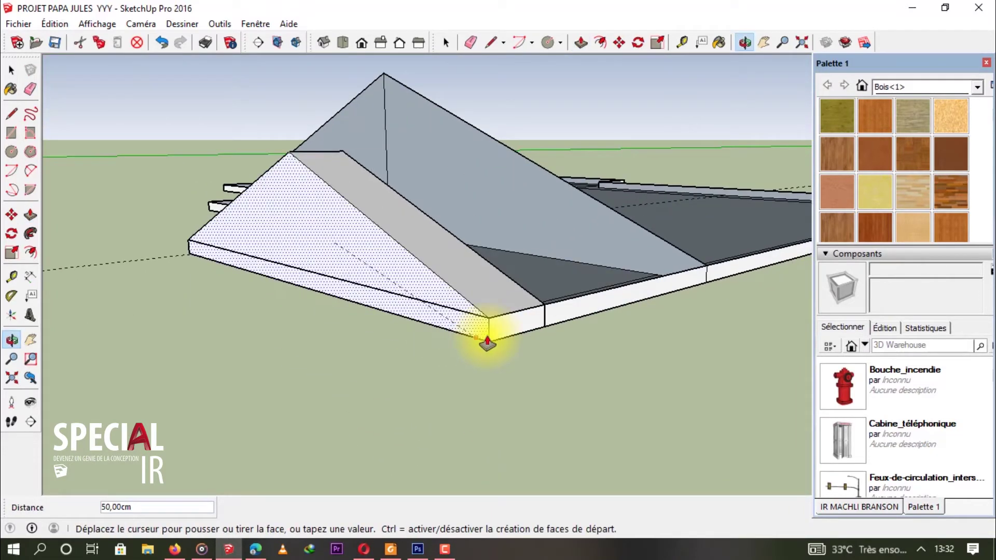
{"action": "left_click", "coordinate": [489, 345]}
{"action": "middle_click_drag", "start_coordinate": [489, 345], "coordinate": [519, 336]}
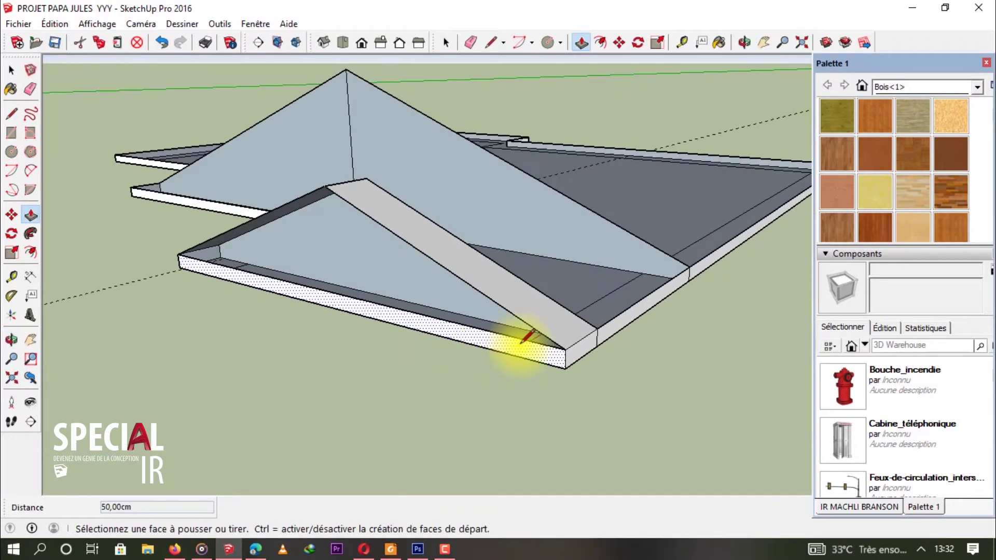
- Draw a line along the top of the front fascia from corner to corner to close the small gable's front face
{"action": "key", "text": "l"}
{"action": "left_click", "coordinate": [565, 350]}
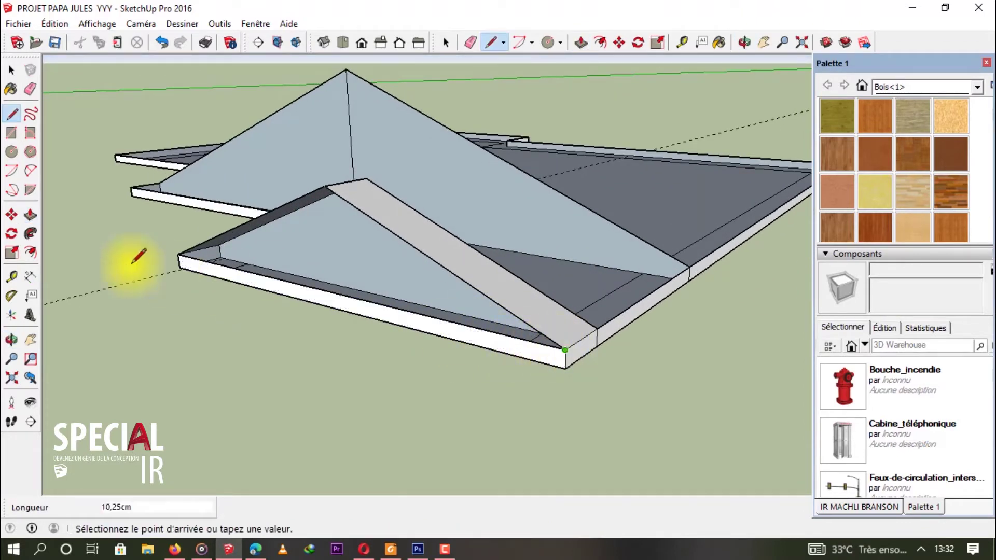
{"action": "left_click", "coordinate": [183, 255]}
- Try to extend the small gable's back face 205 cm into the main gable
{"action": "middle_click_drag", "start_coordinate": [474, 262], "coordinate": [296, 322]}
{"action": "scroll", "coordinate": [462, 291], "scroll_direction": "up", "scroll_amount": 5}
{"action": "key", "text": "space"}
{"action": "left_click", "coordinate": [502, 288]}
{"action": "middle_click_drag", "start_coordinate": [502, 288], "coordinate": [370, 213]}
{"action": "key", "text": "p"}
{"action": "left_click", "coordinate": [369, 214]}
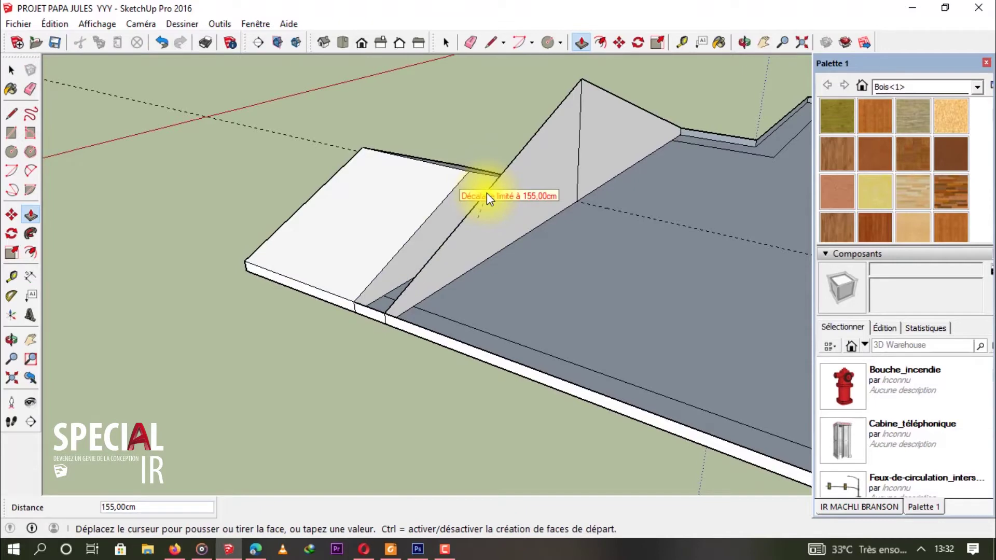
{"action": "left_click", "coordinate": [458, 252]}
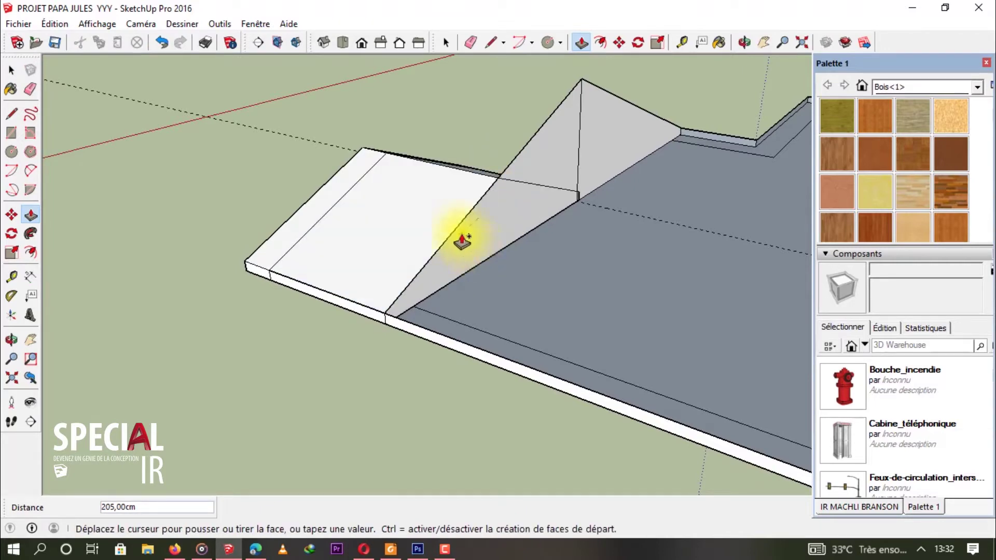
{"action": "left_click", "coordinate": [459, 240]}
{"action": "mouse_move", "coordinate": [456, 238]}
{"action": "middle_mouse_down"}
{"action": "mouse_move", "coordinate": [395, 275]}
{"action": "mouse_move", "coordinate": [662, 264]}
{"action": "mouse_move", "coordinate": [490, 274]}
{"action": "mouse_move", "coordinate": [678, 296]}
{"action": "mouse_move", "coordinate": [539, 203]}
{"action": "mouse_move", "coordinate": [456, 206]}
{"action": "mouse_move", "coordinate": [574, 204]}
{"action": "mouse_move", "coordinate": [442, 171]}
{"action": "mouse_move", "coordinate": [459, 211]}
{"action": "middle_mouse_up"}
{"action": "scroll", "coordinate": [487, 276], "scroll_direction": "up", "scroll_amount": 2}
{"action": "key", "text": "e"}
{"action": "scroll", "coordinate": [488, 223], "scroll_direction": "down", "scroll_amount": 3}
{"action": "mouse_move", "coordinate": [515, 238]}
{"action": "middle_mouse_down"}
{"action": "mouse_move", "coordinate": [576, 232]}
{"action": "mouse_move", "coordinate": [522, 240]}
{"action": "mouse_move", "coordinate": [441, 293]}
{"action": "mouse_move", "coordinate": [225, 311]}
{"action": "mouse_move", "coordinate": [545, 271]}
{"action": "mouse_move", "coordinate": [460, 276]}
{"action": "middle_mouse_up"}
{"action": "scroll", "coordinate": [434, 211], "scroll_direction": "down", "scroll_amount": 5}
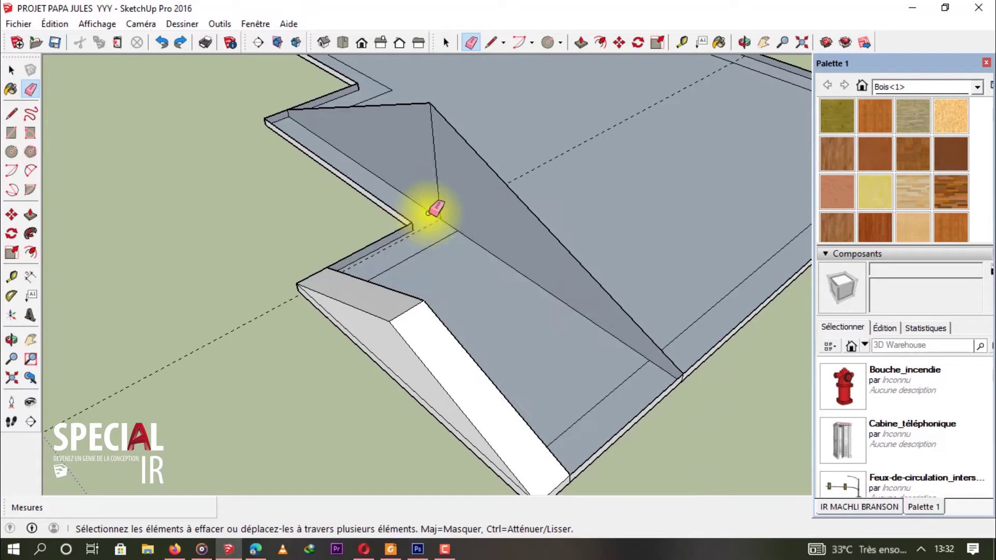
- Erase the main gable's vertical centre line so its two halves form one face
{"action": "mouse_move", "coordinate": [434, 211]}
{"action": "middle_mouse_down"}
{"action": "mouse_move", "coordinate": [468, 249]}
{"action": "mouse_move", "coordinate": [624, 252]}
{"action": "mouse_move", "coordinate": [512, 256]}
{"action": "mouse_move", "coordinate": [515, 275]}
{"action": "middle_mouse_up"}
{"action": "key", "text": "space"}
{"action": "left_click", "coordinate": [645, 251]}
{"action": "scroll", "coordinate": [514, 275], "scroll_direction": "up", "scroll_amount": 5}
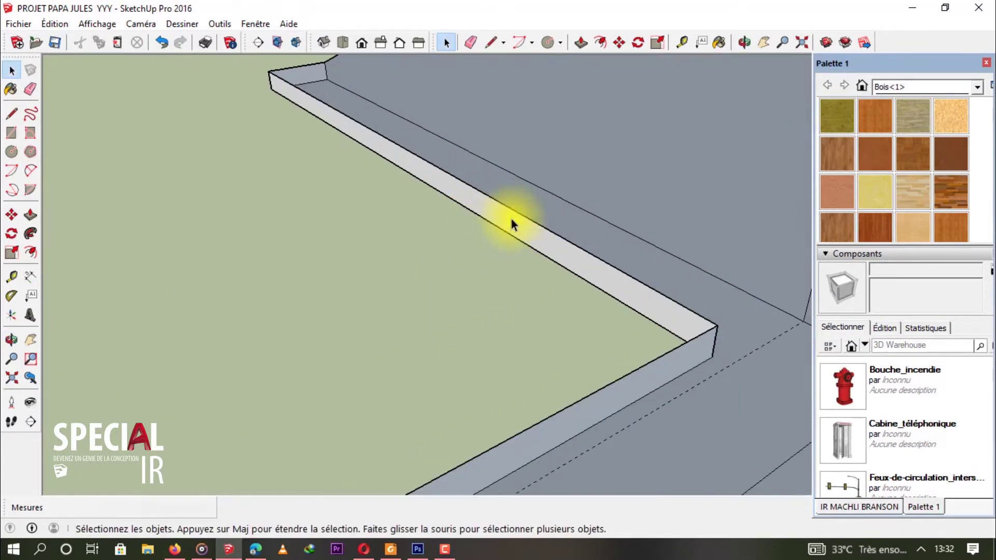
{"action": "scroll", "coordinate": [578, 229], "scroll_direction": "down", "scroll_amount": 3}
{"action": "key", "text": "e"}
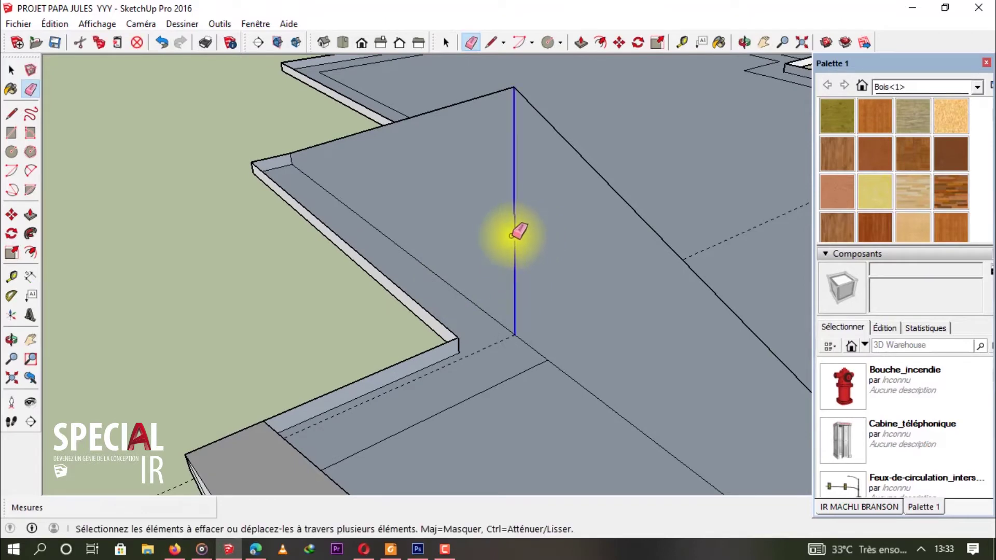
- Pull the main gable's face 50 cm forward to the outer edge of the fascia
{"action": "key", "text": "p"}
{"action": "left_click", "coordinate": [473, 211]}
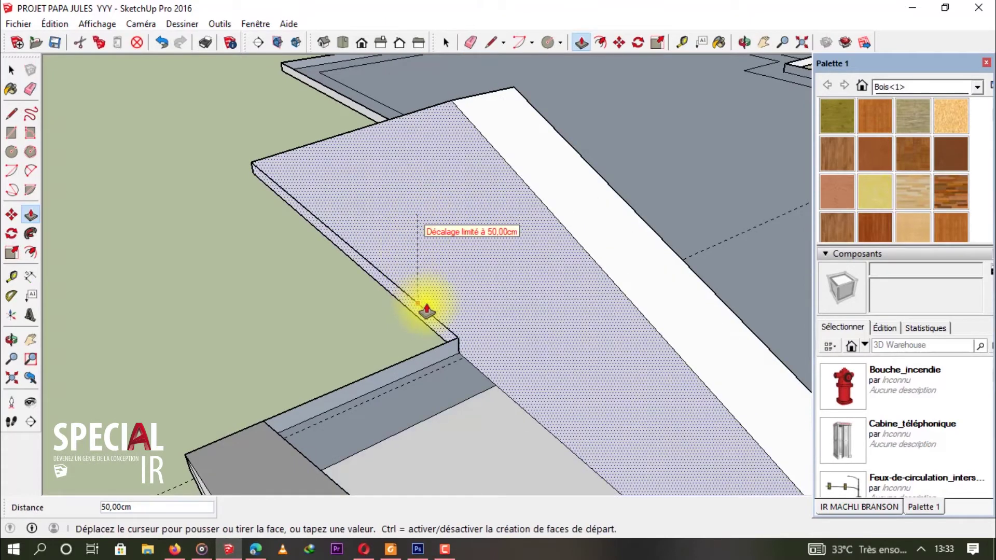
{"action": "left_click", "coordinate": [438, 330]}
{"action": "scroll", "coordinate": [471, 334], "scroll_direction": "down", "scroll_amount": 3}
{"action": "mouse_move", "coordinate": [471, 334]}
{"action": "middle_mouse_down"}
{"action": "mouse_move", "coordinate": [389, 228]}
{"action": "mouse_move", "coordinate": [355, 213]}
{"action": "mouse_move", "coordinate": [436, 226]}
{"action": "mouse_move", "coordinate": [437, 207]}
{"action": "mouse_move", "coordinate": [484, 240]}
{"action": "middle_mouse_up"}
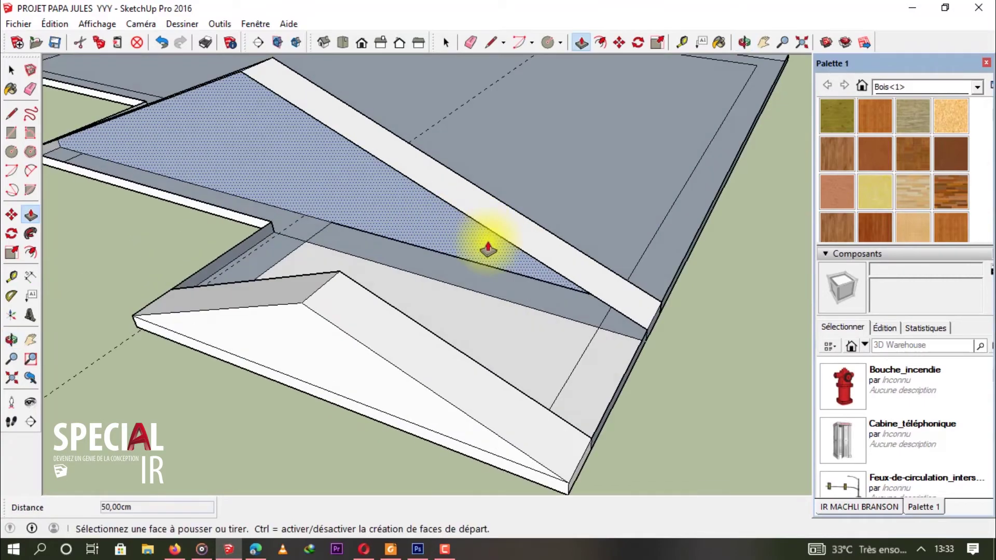
- Draw a line across the main gable's front base at fascia height to close its front face
{"action": "key", "text": "l"}
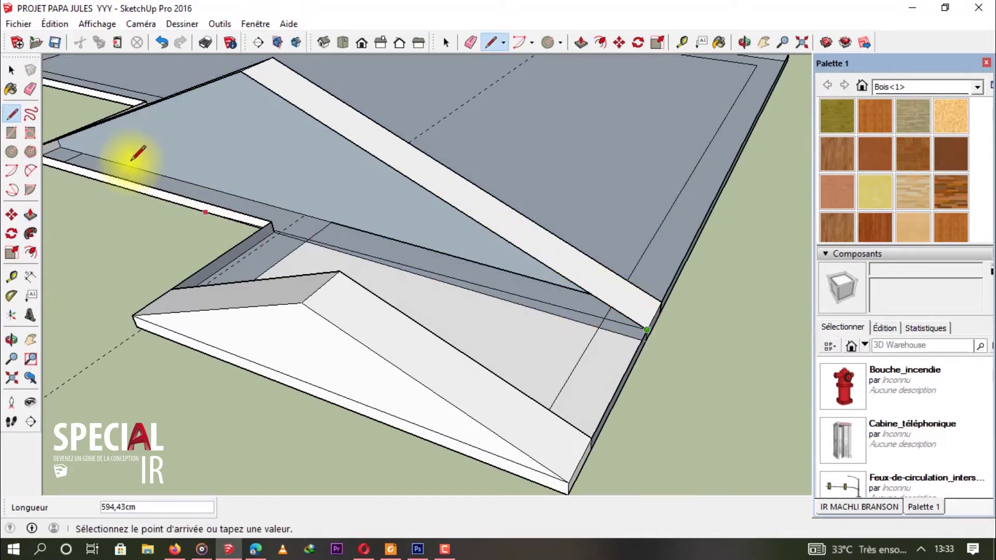
{"action": "middle_click_drag", "start_coordinate": [104, 151], "coordinate": [456, 182]}
{"action": "left_click", "coordinate": [204, 155]}
- Delete the flat faces covering the base behind the main gable and between the two gables
{"action": "key", "text": "space"}
{"action": "left_click", "coordinate": [627, 185]}
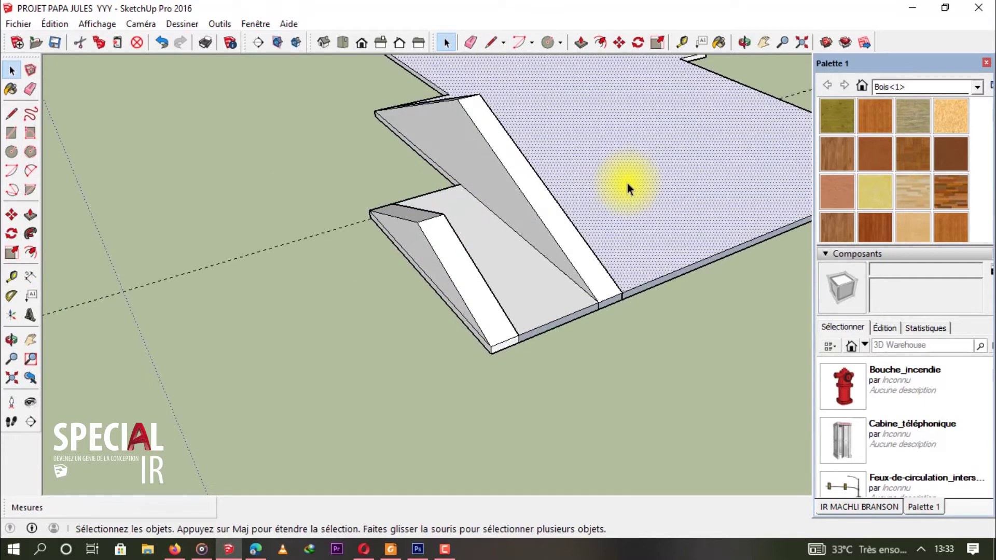
{"action": "middle_click_drag", "start_coordinate": [627, 183], "coordinate": [422, 222]}
{"action": "scroll", "coordinate": [425, 228], "scroll_direction": "up", "scroll_amount": 3}
{"action": "left_click", "coordinate": [430, 248]}
{"action": "key", "text": "Delete"}
- Extend the small gable's back face to meet the main gable, and erase the seam between them
{"action": "key", "text": "p"}
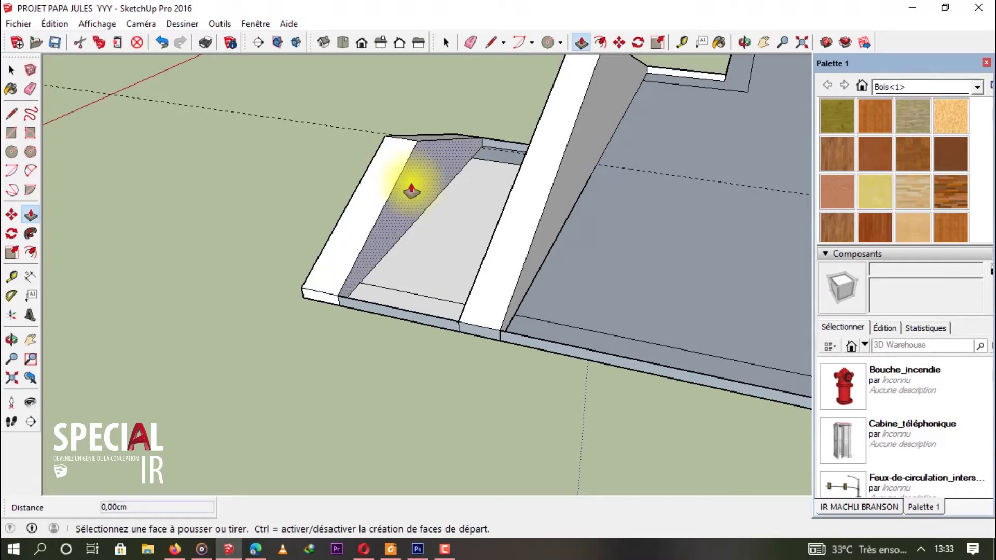
{"action": "left_click", "coordinate": [411, 191]}
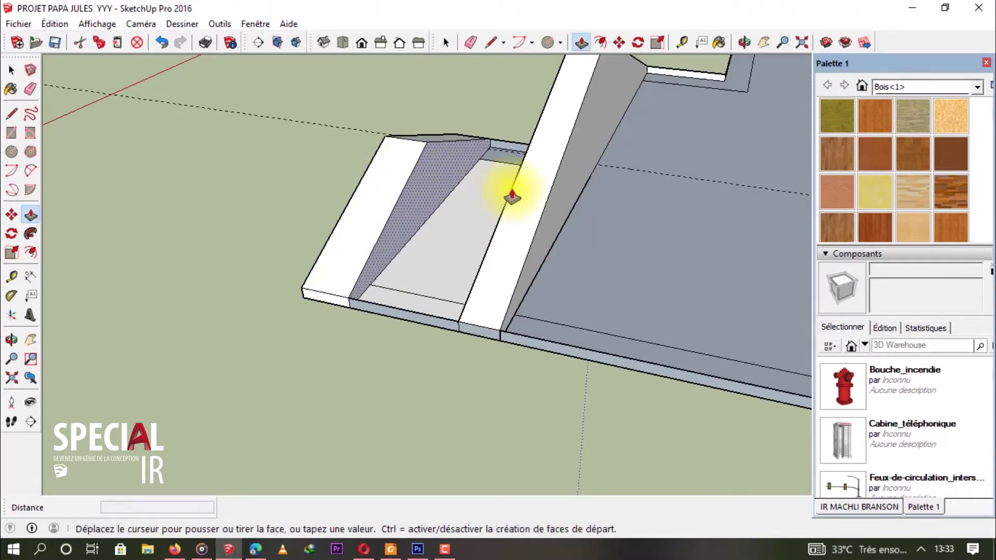
{"action": "left_click", "coordinate": [492, 255]}
{"action": "mouse_move", "coordinate": [492, 255]}
{"action": "middle_mouse_down"}
{"action": "mouse_move", "coordinate": [438, 251]}
{"action": "mouse_move", "coordinate": [549, 251]}
{"action": "mouse_move", "coordinate": [484, 228]}
{"action": "mouse_move", "coordinate": [773, 215]}
{"action": "mouse_move", "coordinate": [612, 48]}
{"action": "mouse_move", "coordinate": [598, 73]}
{"action": "mouse_move", "coordinate": [663, 145]}
{"action": "mouse_move", "coordinate": [529, 160]}
{"action": "mouse_move", "coordinate": [355, 204]}
{"action": "mouse_move", "coordinate": [428, 194]}
{"action": "mouse_move", "coordinate": [511, 223]}
{"action": "mouse_move", "coordinate": [444, 177]}
{"action": "mouse_move", "coordinate": [442, 149]}
{"action": "mouse_move", "coordinate": [487, 194]}
{"action": "mouse_move", "coordinate": [549, 156]}
{"action": "mouse_move", "coordinate": [463, 138]}
{"action": "middle_mouse_up"}
{"action": "key", "text": "e"}
- Extend the main gable's back face 895 cm to the corner of the base
{"action": "key", "text": "p"}
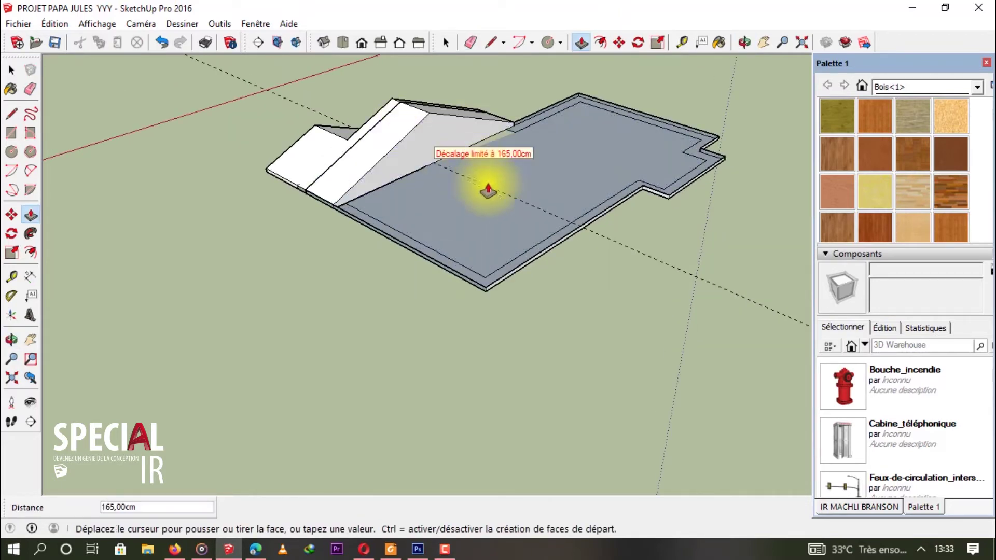
{"action": "left_click", "coordinate": [492, 196]}
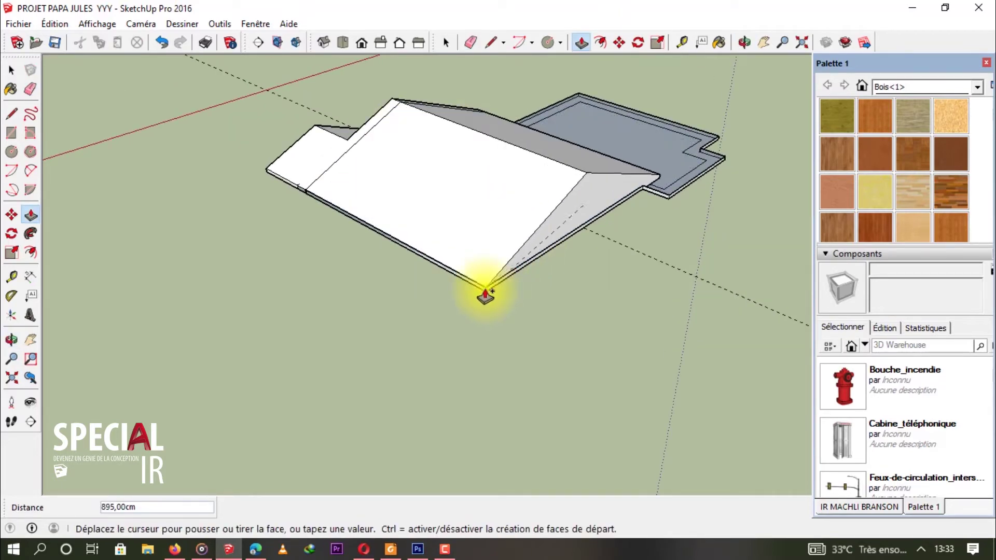
{"action": "left_click", "coordinate": [485, 294]}
- Erase the seam lines on both slopes of the main roof
{"action": "mouse_move", "coordinate": [578, 215]}
{"action": "middle_mouse_down"}
{"action": "mouse_move", "coordinate": [545, 205]}
{"action": "mouse_move", "coordinate": [642, 204]}
{"action": "mouse_move", "coordinate": [613, 200]}
{"action": "mouse_move", "coordinate": [576, 225]}
{"action": "middle_mouse_up"}
{"action": "scroll", "coordinate": [485, 230], "scroll_direction": "up", "scroll_amount": 5}
{"action": "key", "text": "e"}
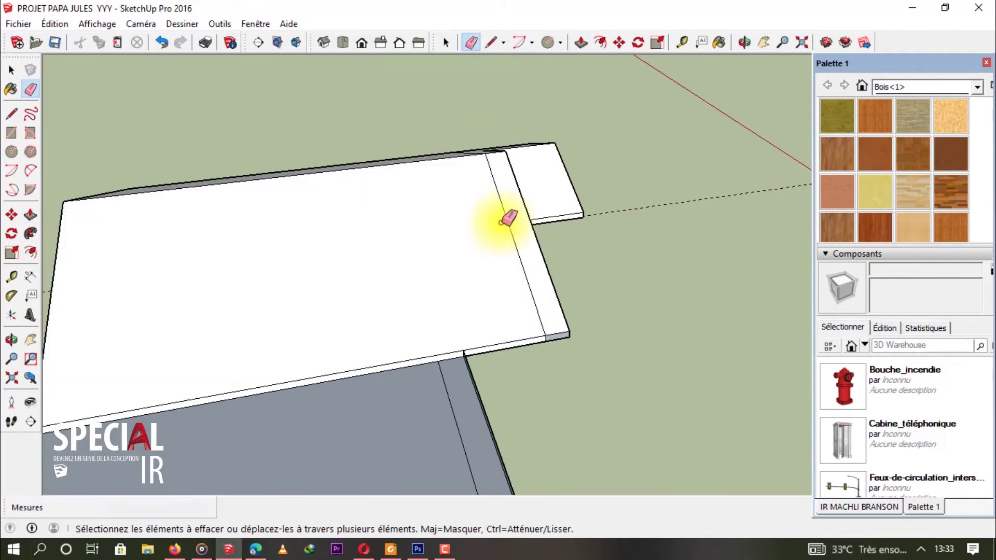
{"action": "middle_click_drag", "start_coordinate": [520, 213], "coordinate": [487, 172]}
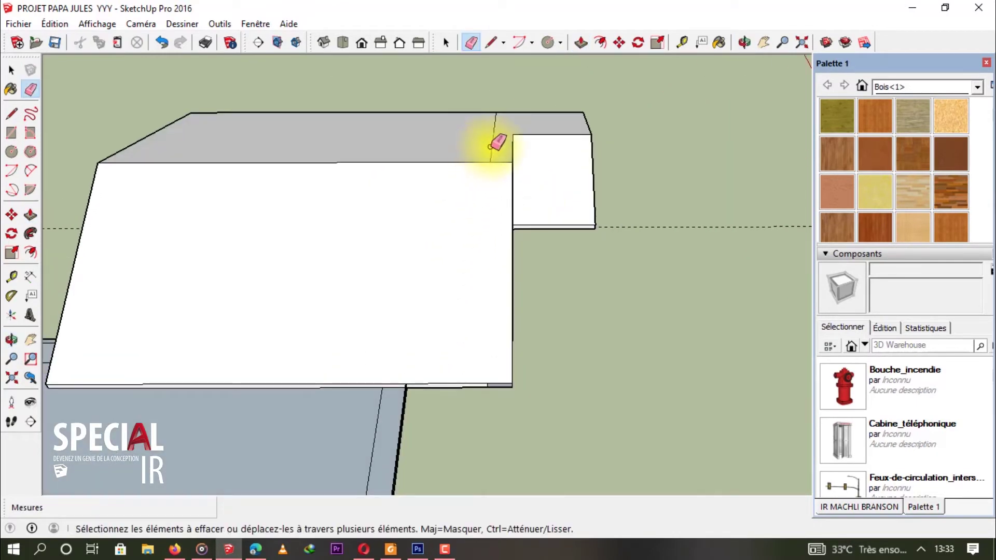
{"action": "scroll", "coordinate": [518, 145], "scroll_direction": "down", "scroll_amount": 3}
- Examine the front and side shapes of the two joined gables
{"action": "middle_click_drag", "start_coordinate": [543, 149], "coordinate": [503, 231]}
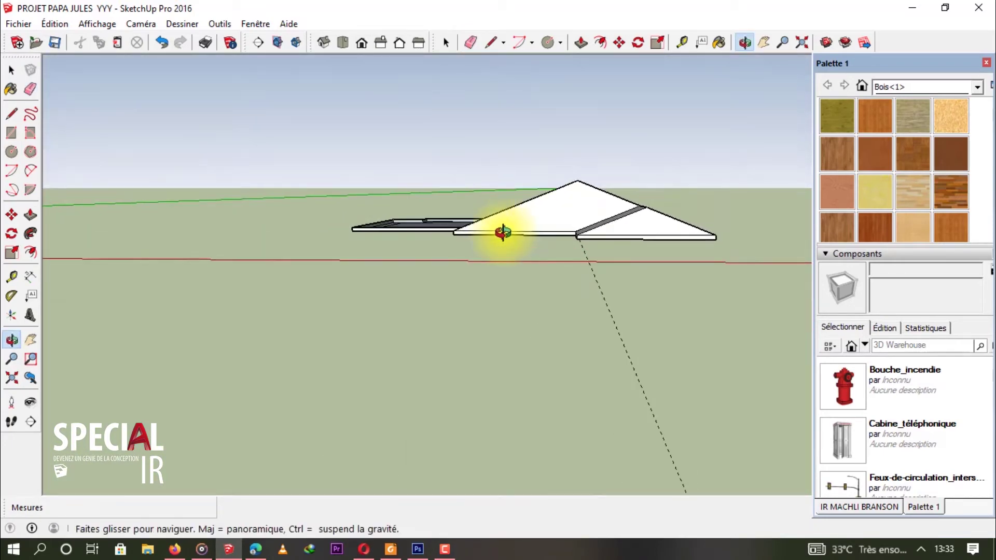
{"action": "scroll", "coordinate": [634, 222], "scroll_direction": "up", "scroll_amount": 5}
{"action": "mouse_move", "coordinate": [642, 214]}
{"action": "middle_mouse_down"}
{"action": "mouse_move", "coordinate": [631, 186]}
{"action": "mouse_move", "coordinate": [625, 242]}
{"action": "middle_mouse_up"}
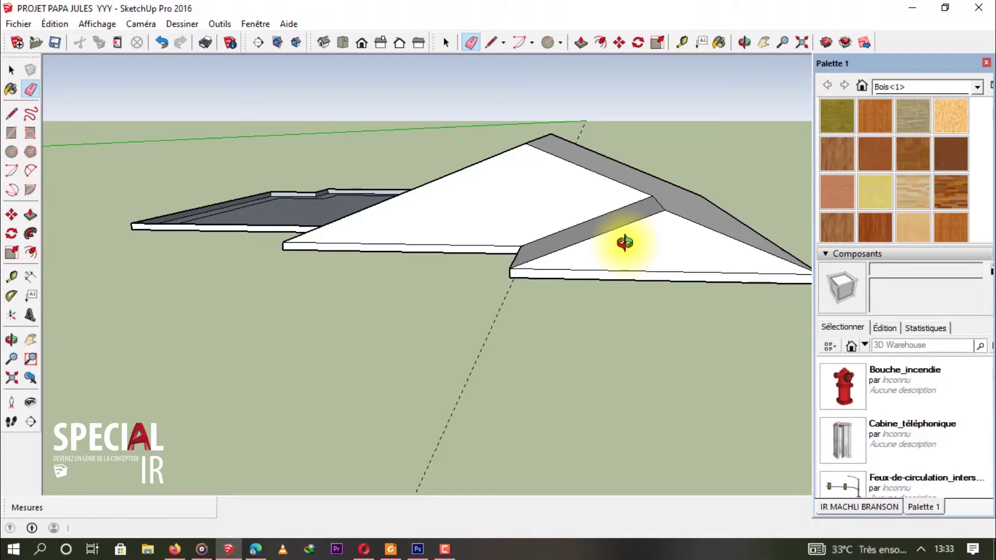
{"action": "mouse_move", "coordinate": [625, 242]}
{"action": "middle_mouse_down"}
{"action": "mouse_move", "coordinate": [740, 237]}
{"action": "mouse_move", "coordinate": [715, 266]}
{"action": "mouse_move", "coordinate": [755, 223]}
{"action": "mouse_move", "coordinate": [709, 253]}
{"action": "mouse_move", "coordinate": [692, 256]}
{"action": "mouse_move", "coordinate": [695, 239]}
{"action": "middle_mouse_up"}
{"action": "key", "text": "o"}
{"action": "key", "text": "e"}
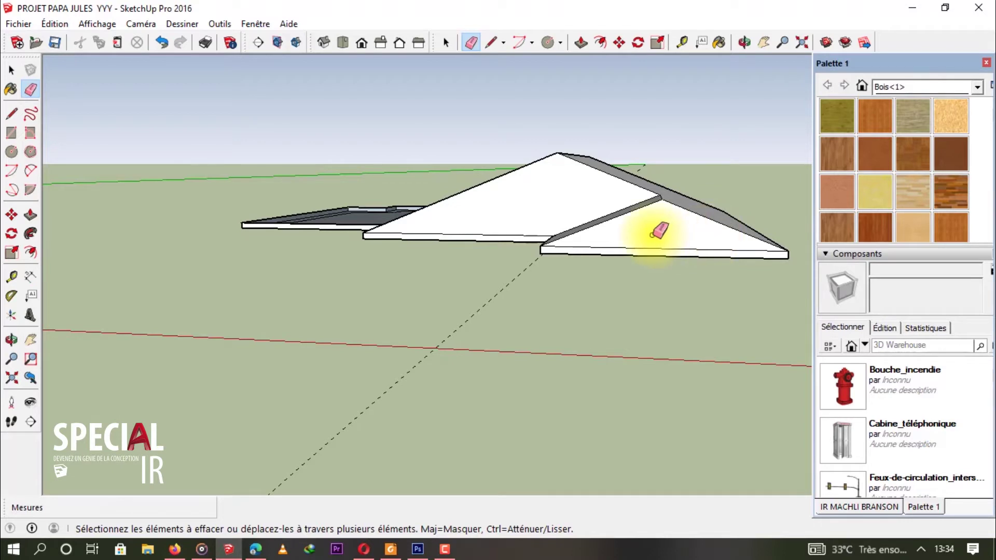
{"action": "mouse_move", "coordinate": [659, 230]}
{"action": "middle_mouse_down"}
{"action": "mouse_move", "coordinate": [640, 227]}
{"action": "mouse_move", "coordinate": [653, 253]}
{"action": "mouse_move", "coordinate": [682, 249]}
{"action": "middle_mouse_up"}
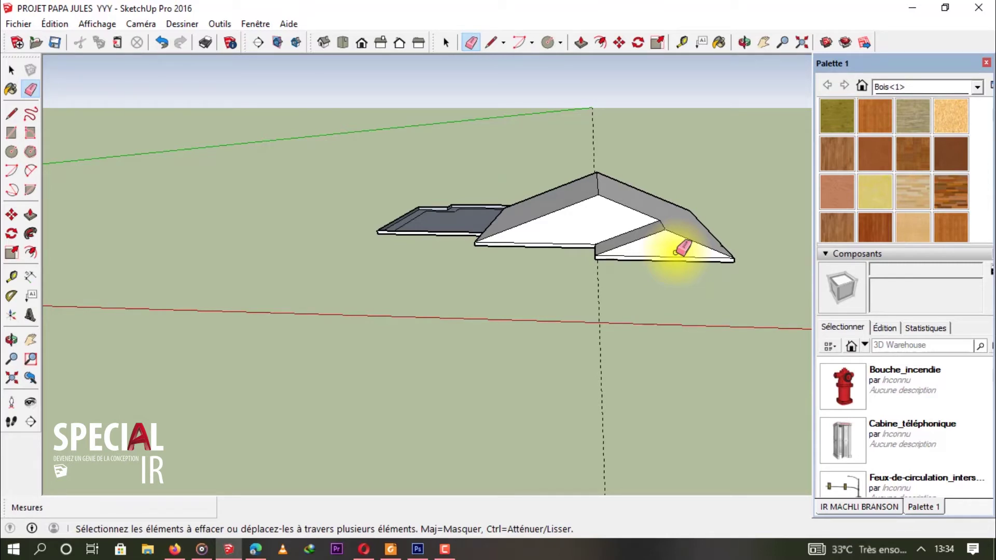
{"action": "middle_click_drag", "start_coordinate": [751, 172], "coordinate": [601, 264]}
- Erase the vertical seams on the fascia along the joined gables' shared slope
{"action": "middle_click_drag", "start_coordinate": [637, 296], "coordinate": [518, 289]}
{"action": "scroll", "coordinate": [539, 304], "scroll_direction": "up", "scroll_amount": 10}
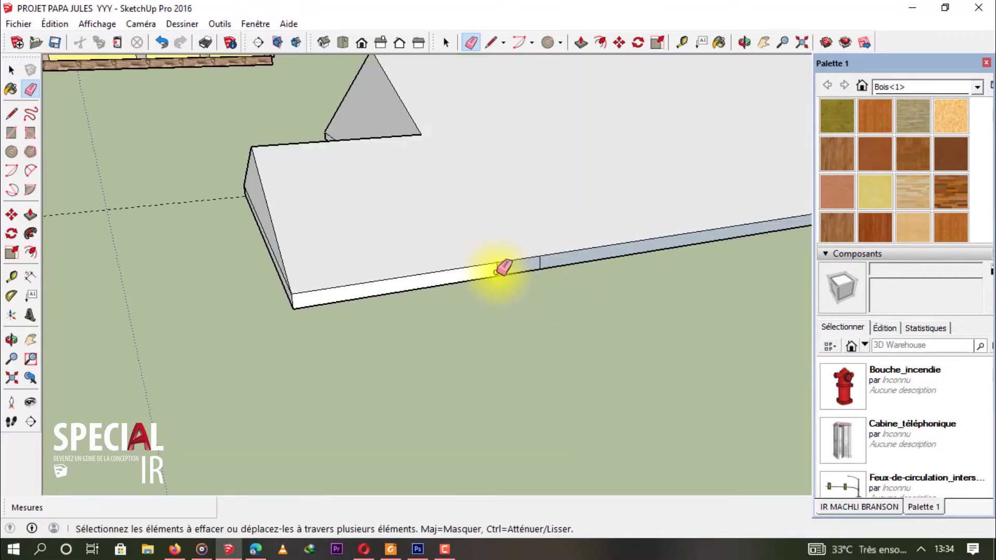
{"action": "left_click_drag", "start_coordinate": [499, 269], "coordinate": [537, 264]}
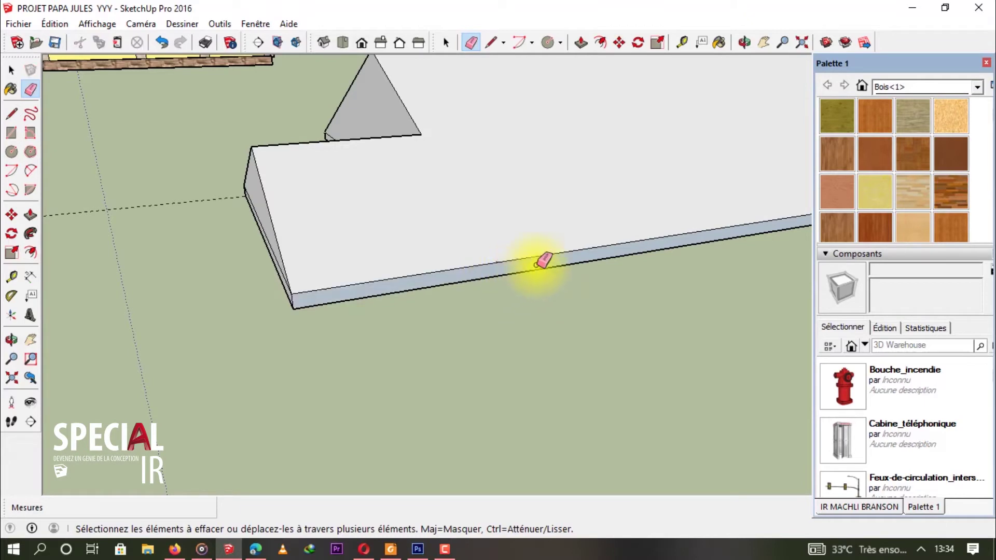
{"action": "scroll", "coordinate": [600, 240], "scroll_direction": "down", "scroll_amount": 5}
{"action": "mouse_move", "coordinate": [660, 207]}
{"action": "middle_mouse_down"}
{"action": "mouse_move", "coordinate": [385, 263]}
{"action": "mouse_move", "coordinate": [356, 280]}
{"action": "mouse_move", "coordinate": [75, 248]}
{"action": "middle_mouse_up"}
{"action": "middle_click_drag", "start_coordinate": [336, 295], "coordinate": [201, 281]}
{"action": "mouse_move", "coordinate": [628, 302]}
{"action": "middle_mouse_down"}
{"action": "mouse_move", "coordinate": [509, 288]}
{"action": "mouse_move", "coordinate": [533, 267]}
{"action": "middle_mouse_up"}
{"action": "middle_click_drag", "start_coordinate": [551, 303], "coordinate": [593, 333]}
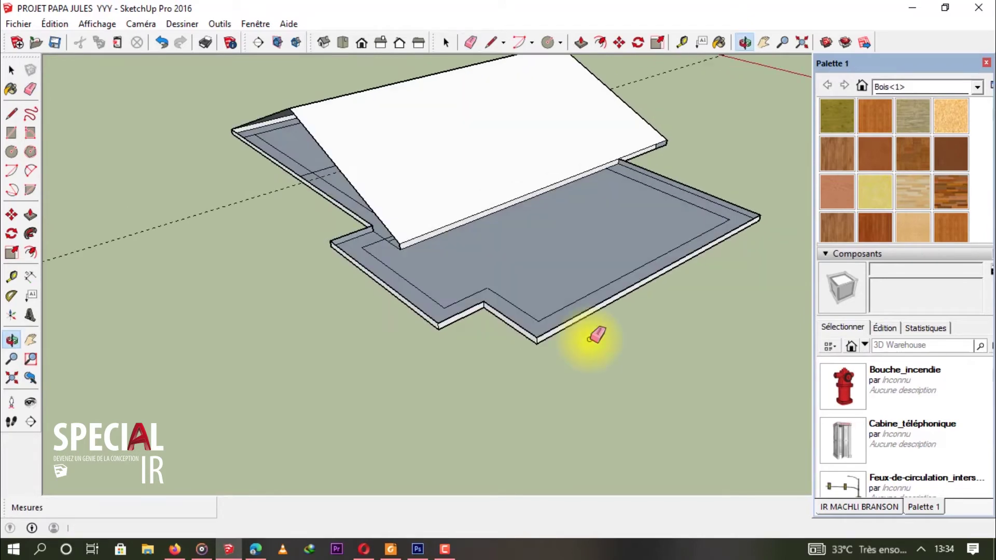
{"action": "left_click", "coordinate": [445, 548]}
{"action": "left_click", "coordinate": [922, 511]}
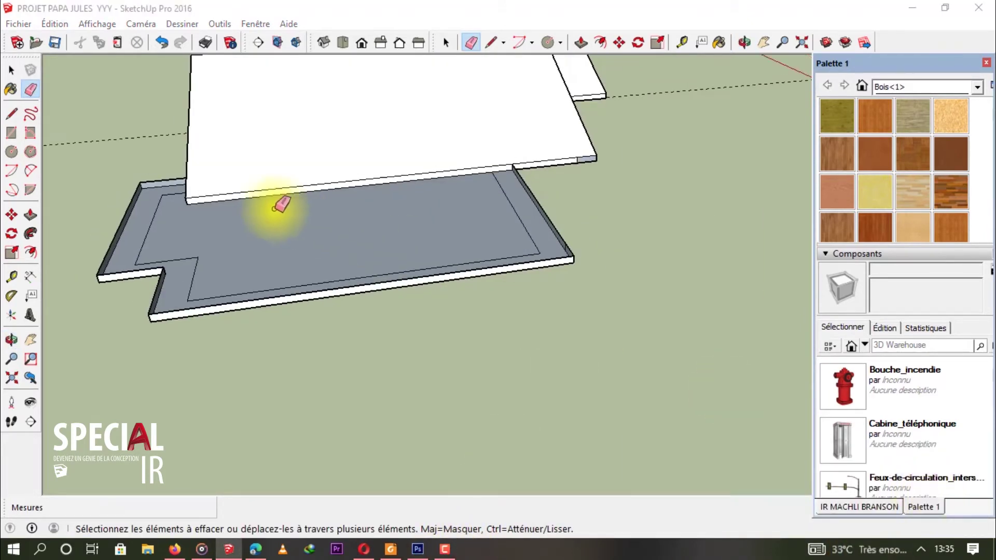
- Draw a vertical line up from the midpoint of the inner outline edge on the uncovered rear part of the base
{"action": "scroll", "coordinate": [345, 285], "scroll_direction": "up", "scroll_amount": 4}
{"action": "key", "text": "l"}
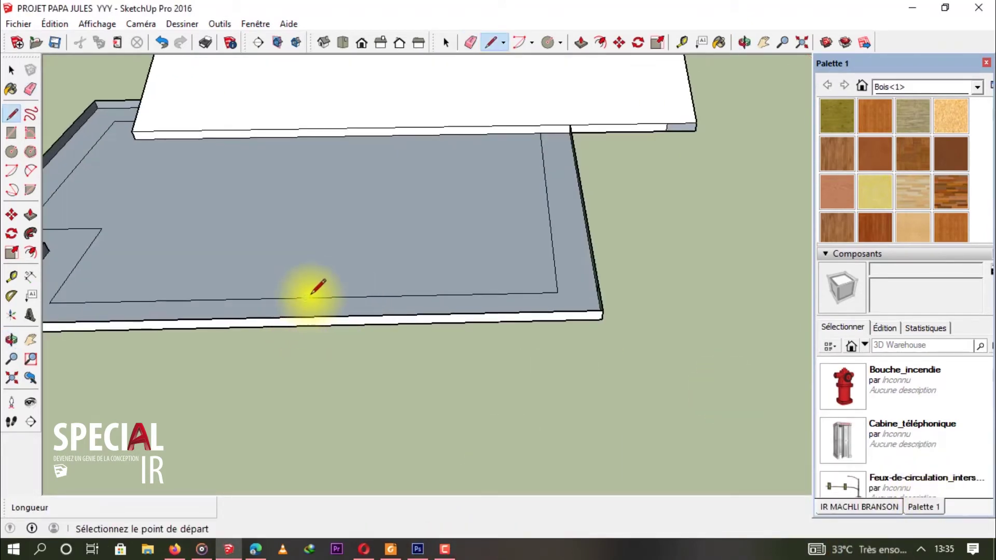
{"action": "left_click", "coordinate": [306, 297]}
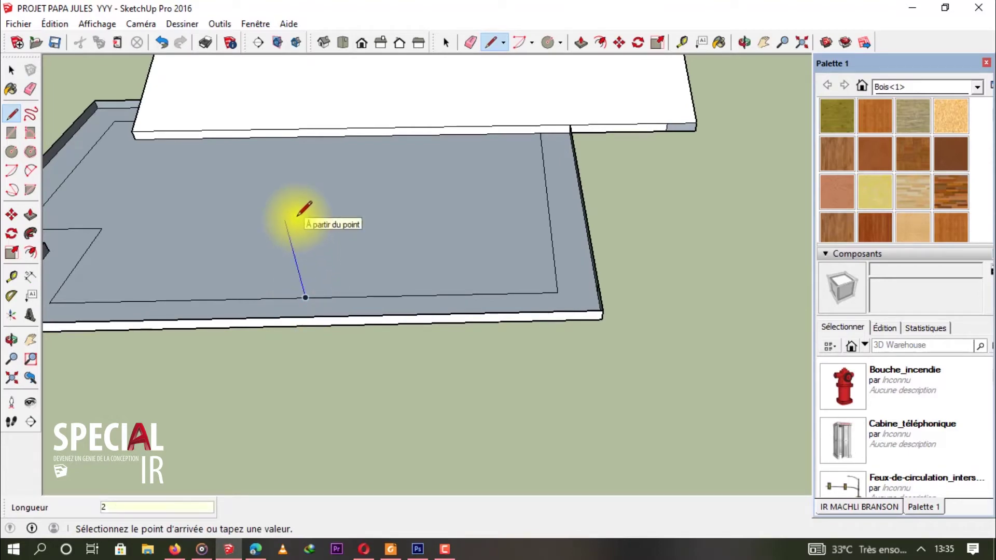
{"action": "key", "text": "Return"}
- Draw the rear gable's first slope line from the top of the vertical line to the side fascia's upper edge
{"action": "middle_click_drag", "start_coordinate": [589, 285], "coordinate": [629, 252]}
{"action": "scroll", "coordinate": [638, 245], "scroll_direction": "up", "scroll_amount": 2}
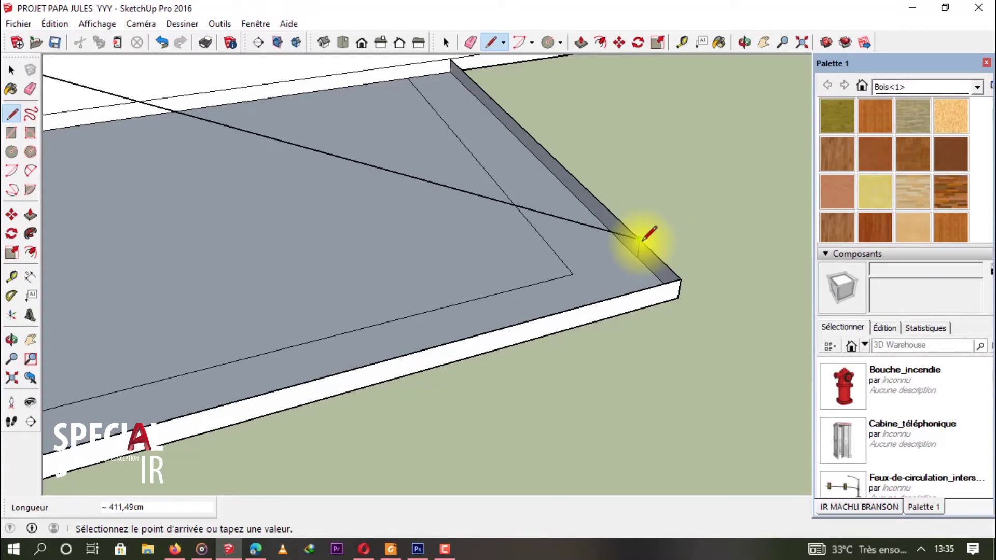
{"action": "key", "text": "e"}
- Using a 50 cm helper line from the outline corner as reference, draw the second slope line from the apex to the opposite fascia
{"action": "mouse_move", "coordinate": [611, 239]}
{"action": "middle_mouse_down"}
{"action": "mouse_move", "coordinate": [407, 262]}
{"action": "mouse_move", "coordinate": [407, 276]}
{"action": "mouse_move", "coordinate": [378, 278]}
{"action": "middle_mouse_up"}
{"action": "key", "text": "l"}
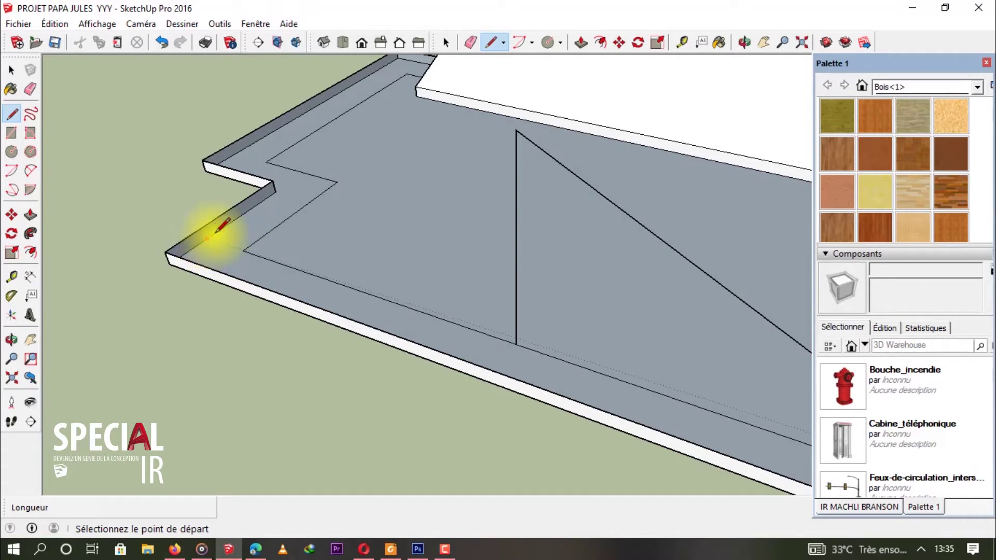
{"action": "left_click", "coordinate": [242, 251]}
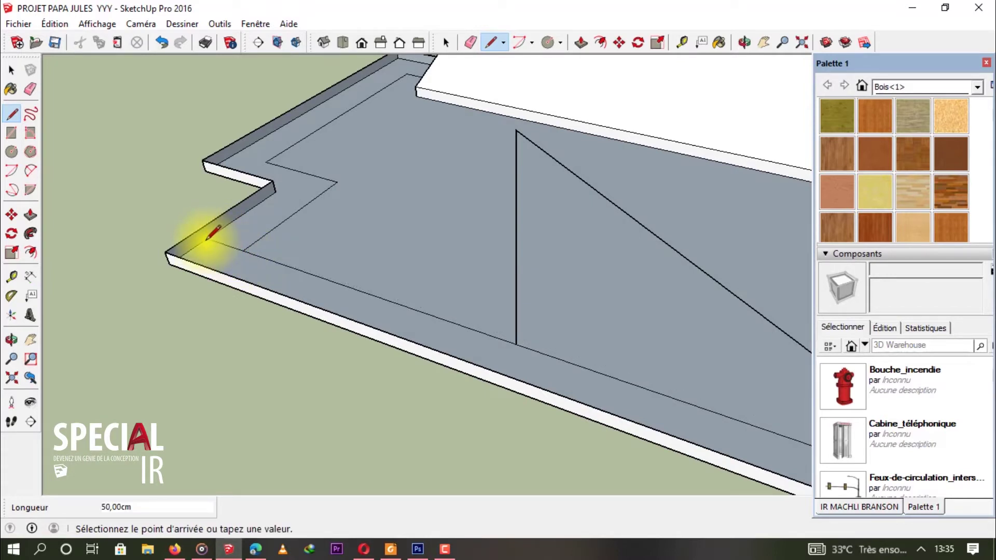
{"action": "left_click", "coordinate": [207, 238]}
{"action": "key", "text": "e"}
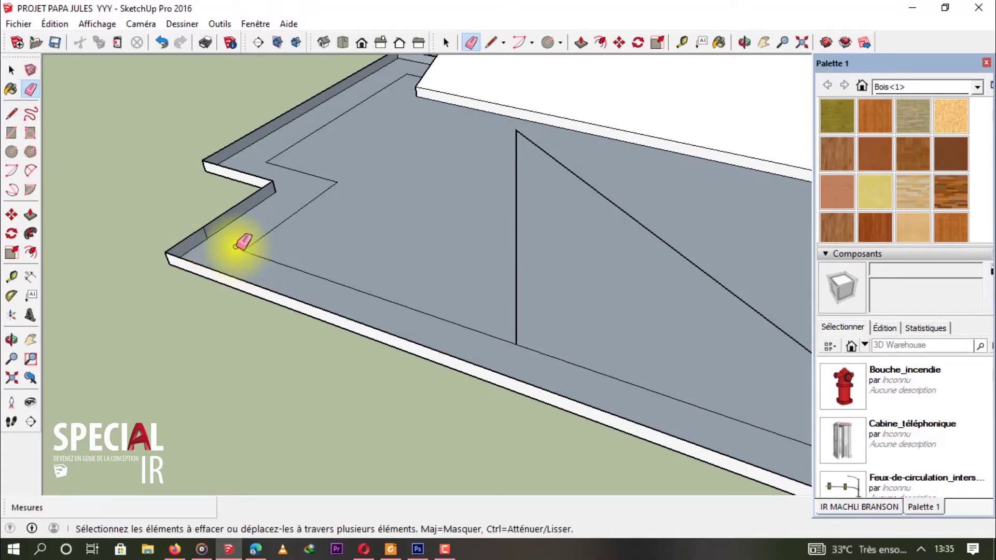
{"action": "key", "text": "l"}
{"action": "left_click", "coordinate": [514, 130]}
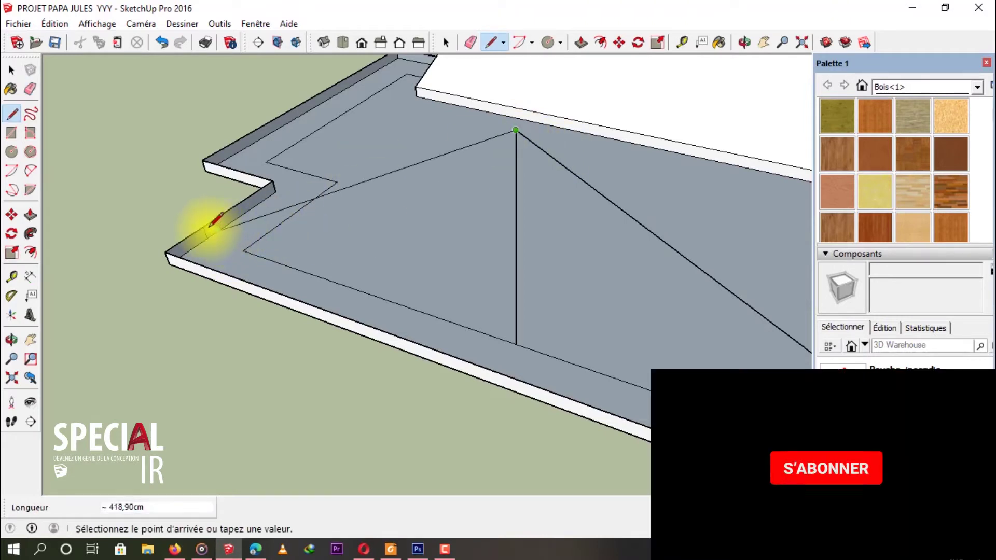
{"action": "left_click", "coordinate": [210, 224]}
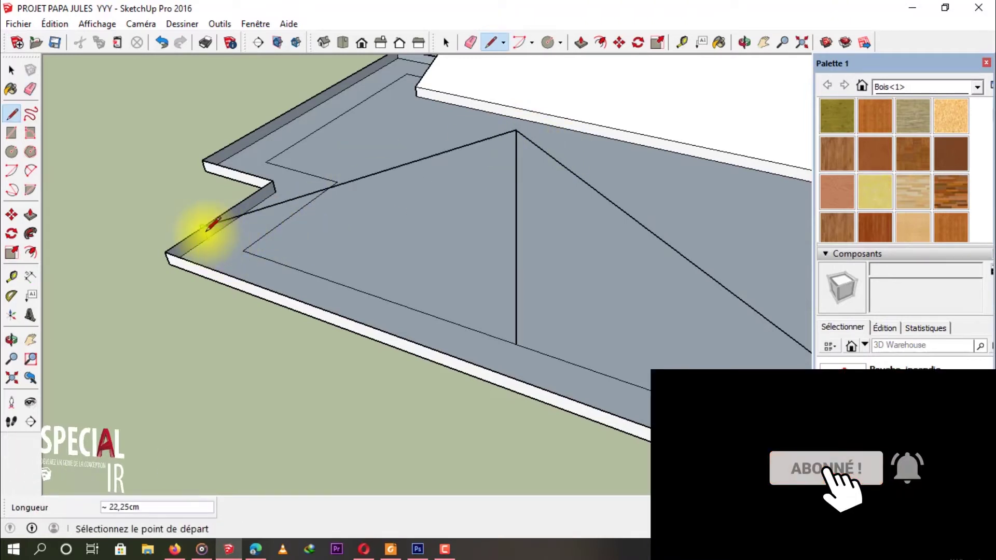
- Close the rear gable triangle with a 730 cm base line between the side fascias and erase its central vertical line
{"action": "left_click", "coordinate": [210, 225]}
{"action": "scroll", "coordinate": [407, 283], "scroll_direction": "down", "scroll_amount": 3}
{"action": "middle_click_drag", "start_coordinate": [406, 282], "coordinate": [711, 272]}
{"action": "scroll", "coordinate": [707, 240], "scroll_direction": "up", "scroll_amount": 5}
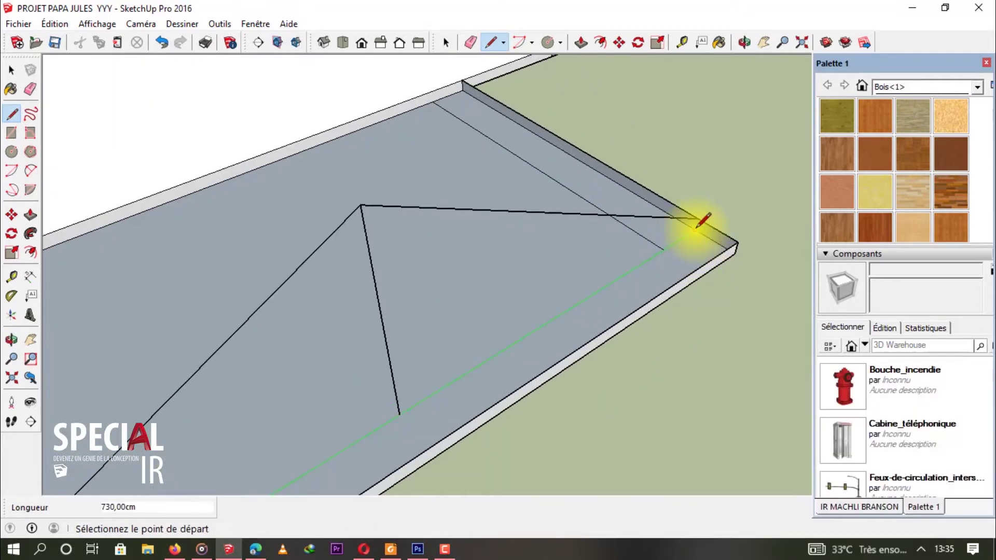
{"action": "left_click", "coordinate": [696, 227]}
{"action": "key", "text": "Escape"}
{"action": "mouse_move", "coordinate": [696, 226]}
{"action": "middle_mouse_down"}
{"action": "mouse_move", "coordinate": [338, 309]}
{"action": "mouse_move", "coordinate": [293, 238]}
{"action": "mouse_move", "coordinate": [498, 228]}
{"action": "mouse_move", "coordinate": [400, 233]}
{"action": "middle_mouse_up"}
{"action": "key", "text": "e"}
{"action": "mouse_move", "coordinate": [444, 207]}
{"action": "middle_mouse_down"}
{"action": "mouse_move", "coordinate": [540, 285]}
{"action": "mouse_move", "coordinate": [441, 270]}
{"action": "middle_mouse_up"}
- Pull the gable triangle 50 cm out to the base's rear edge and close its end face with a line between the eave corners
{"action": "key", "text": "p"}
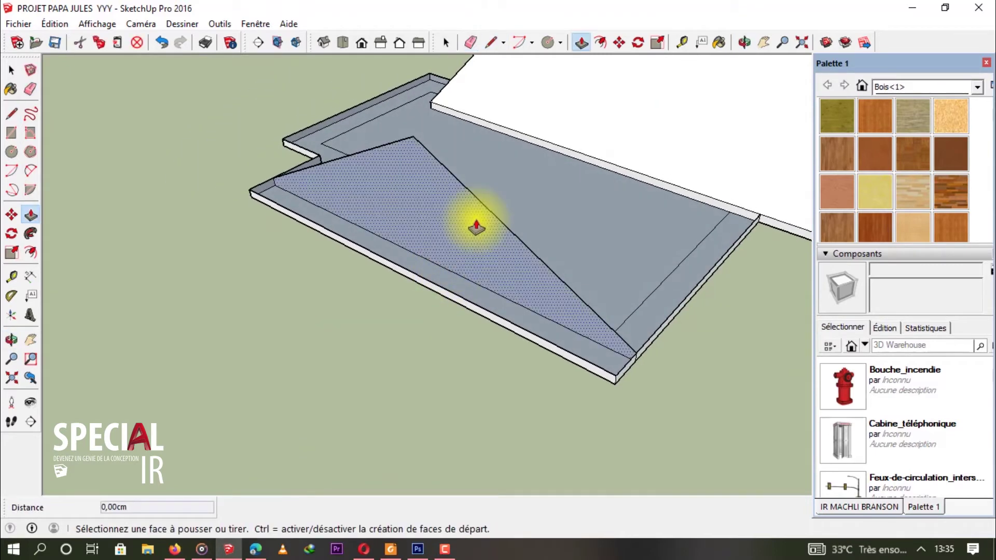
{"action": "left_click", "coordinate": [454, 236]}
{"action": "left_click", "coordinate": [608, 378]}
{"action": "middle_click_drag", "start_coordinate": [604, 371], "coordinate": [549, 349]}
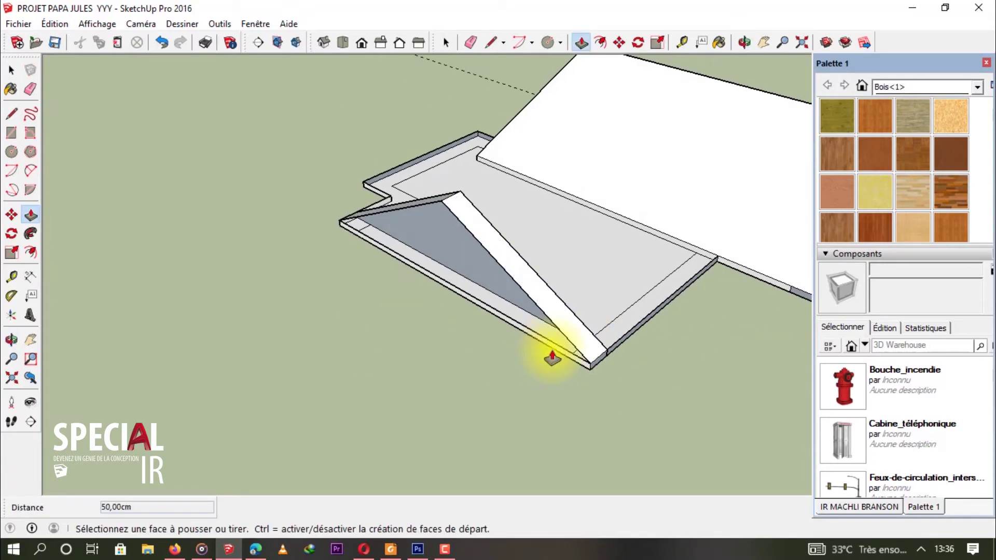
{"action": "key", "text": "l"}
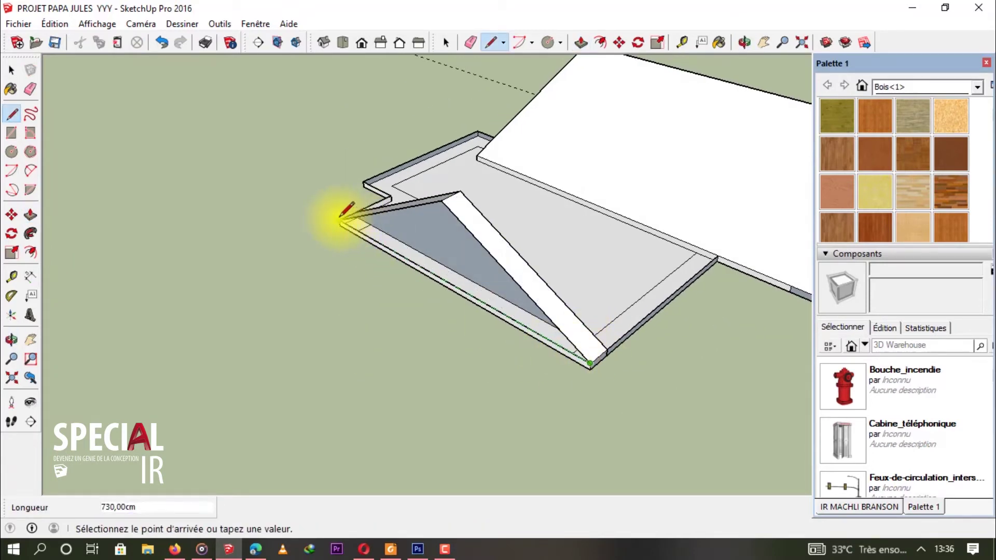
- Pull the back face of the rear gable 1350 cm through the main roof
{"action": "middle_click_drag", "start_coordinate": [493, 226], "coordinate": [505, 264]}
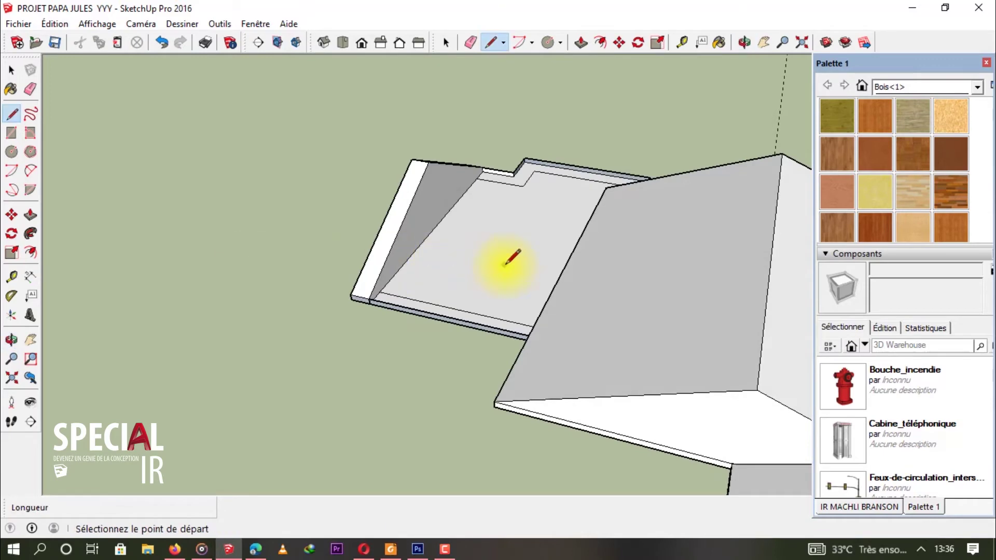
{"action": "left_click", "coordinate": [435, 212]}
{"action": "middle_click_drag", "start_coordinate": [667, 266], "coordinate": [253, 208]}
{"action": "middle_click_drag", "start_coordinate": [529, 250], "coordinate": [422, 285]}
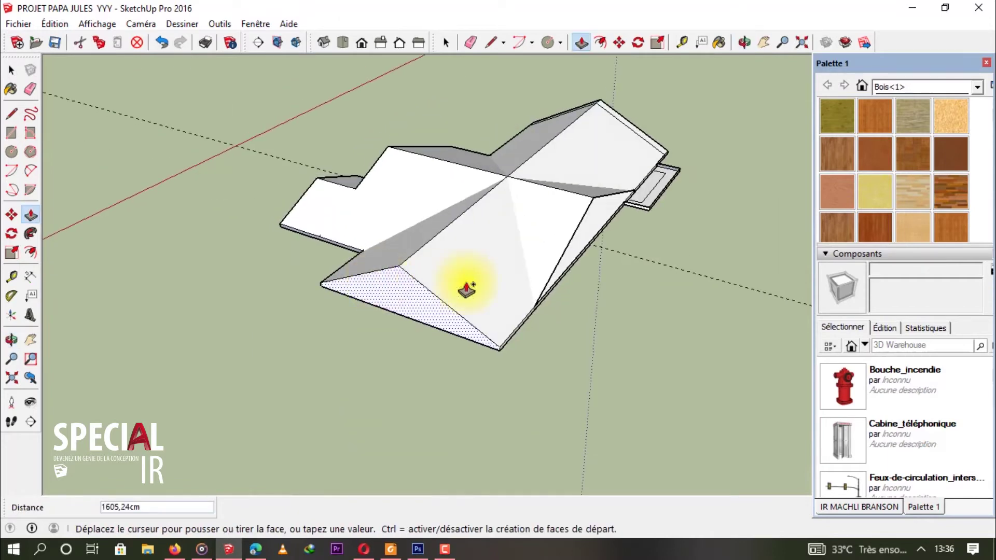
{"action": "left_click", "coordinate": [533, 313]}
- Erase the seam lines between the first 50 cm and the extended part on the new gable's slopes
{"action": "middle_click_drag", "start_coordinate": [477, 222], "coordinate": [767, 356]}
{"action": "scroll", "coordinate": [674, 319], "scroll_direction": "up", "scroll_amount": 3}
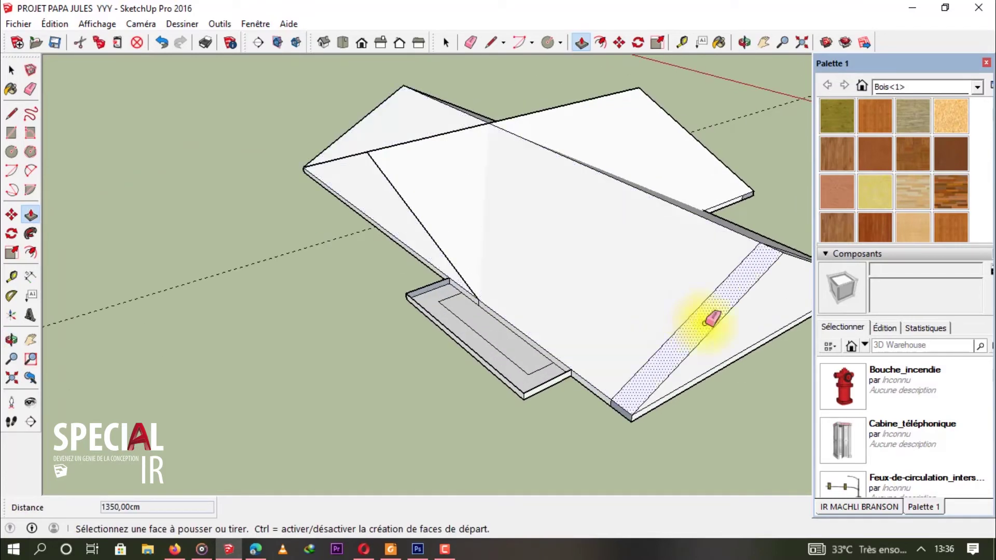
{"action": "key", "text": "e"}
{"action": "mouse_move", "coordinate": [722, 292]}
{"action": "middle_mouse_down"}
{"action": "mouse_move", "coordinate": [478, 305]}
{"action": "mouse_move", "coordinate": [549, 322]}
{"action": "mouse_move", "coordinate": [502, 275]}
{"action": "mouse_move", "coordinate": [413, 298]}
{"action": "mouse_move", "coordinate": [518, 262]}
{"action": "mouse_move", "coordinate": [571, 184]}
{"action": "middle_mouse_up"}
{"action": "scroll", "coordinate": [633, 296], "scroll_direction": "up", "scroll_amount": 4}
{"action": "middle_click_drag", "start_coordinate": [633, 295], "coordinate": [540, 313]}
- Draw the dividing lines from the lower roof corners up to the point where the ridges cross
{"action": "key", "text": "l"}
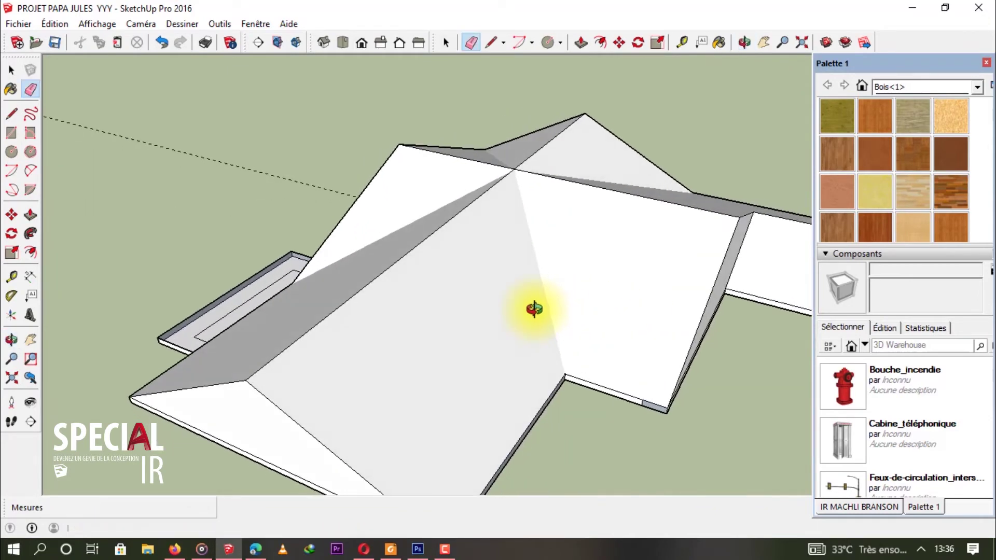
{"action": "left_click", "coordinate": [564, 374]}
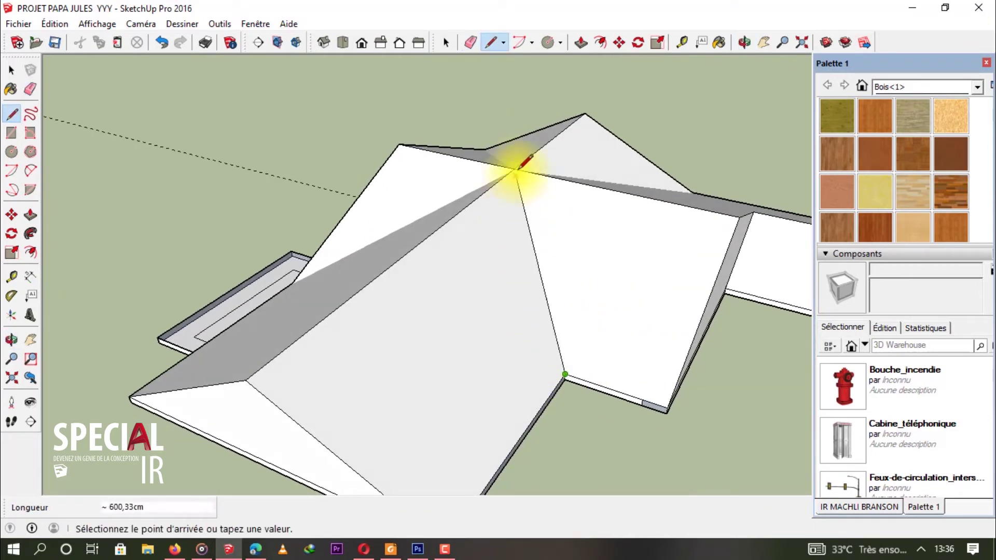
{"action": "middle_click_drag", "start_coordinate": [515, 170], "coordinate": [621, 307]}
{"action": "left_click", "coordinate": [643, 301]}
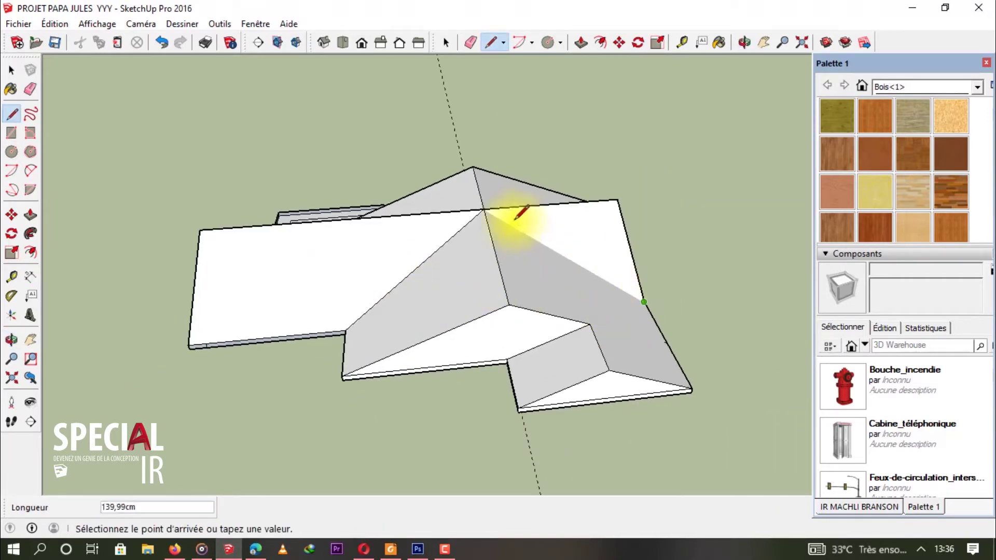
{"action": "key", "text": "Escape"}
{"action": "middle_click_drag", "start_coordinate": [607, 256], "coordinate": [284, 303]}
{"action": "left_click", "coordinate": [604, 337]}
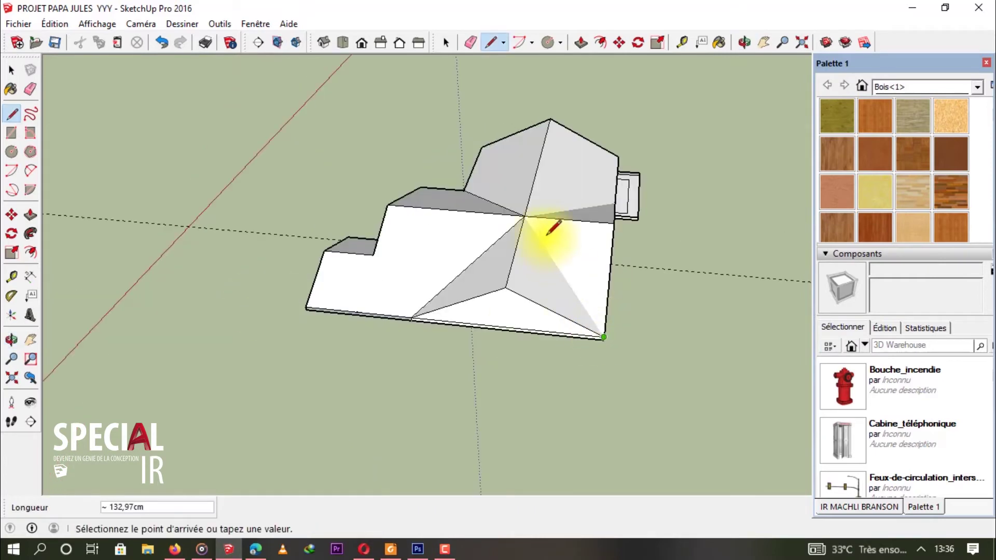
{"action": "left_click", "coordinate": [525, 214]}
{"action": "middle_click_drag", "start_coordinate": [524, 214], "coordinate": [704, 276]}
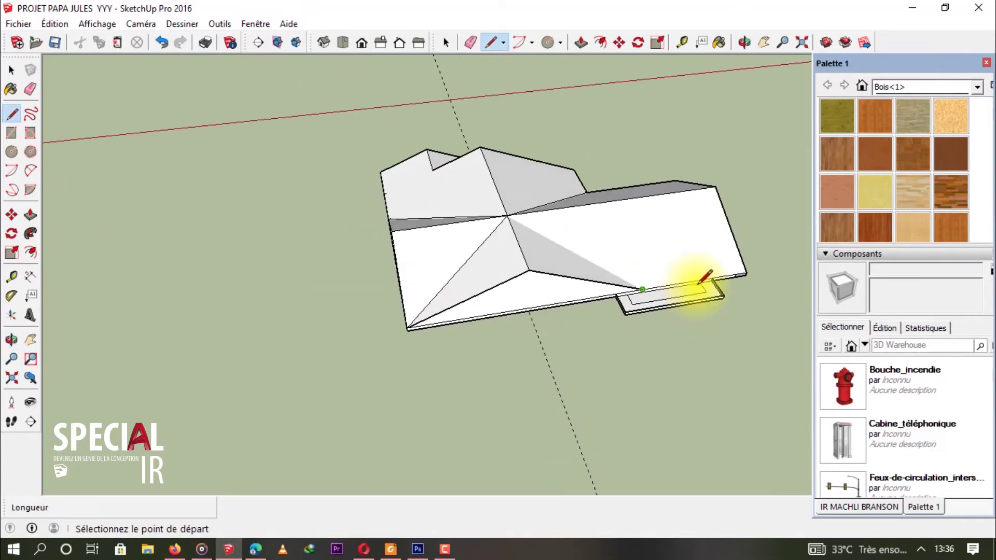
{"action": "left_click", "coordinate": [642, 288]}
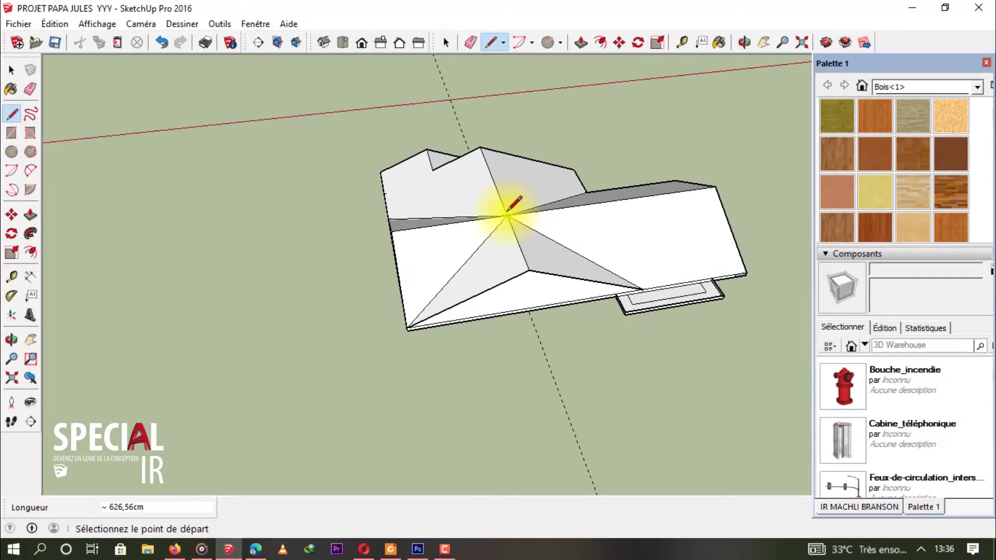
- Erase the protruding gable end and the leftover edges beside the new lines so the slopes merge
{"action": "middle_click_drag", "start_coordinate": [544, 207], "coordinate": [702, 251]}
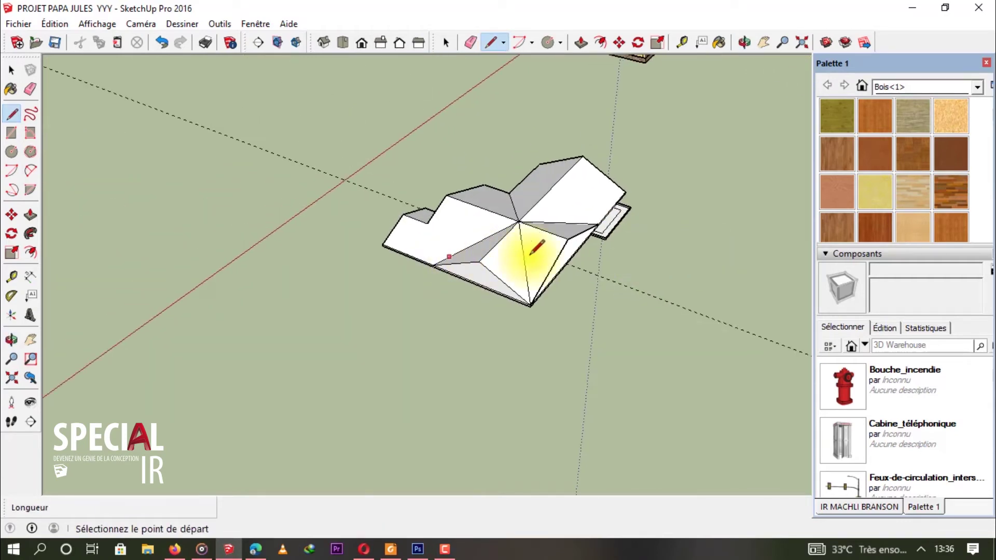
{"action": "scroll", "coordinate": [534, 249], "scroll_direction": "up", "scroll_amount": 4}
{"action": "scroll", "coordinate": [549, 248], "scroll_direction": "up", "scroll_amount": 2}
{"action": "key", "text": "e"}
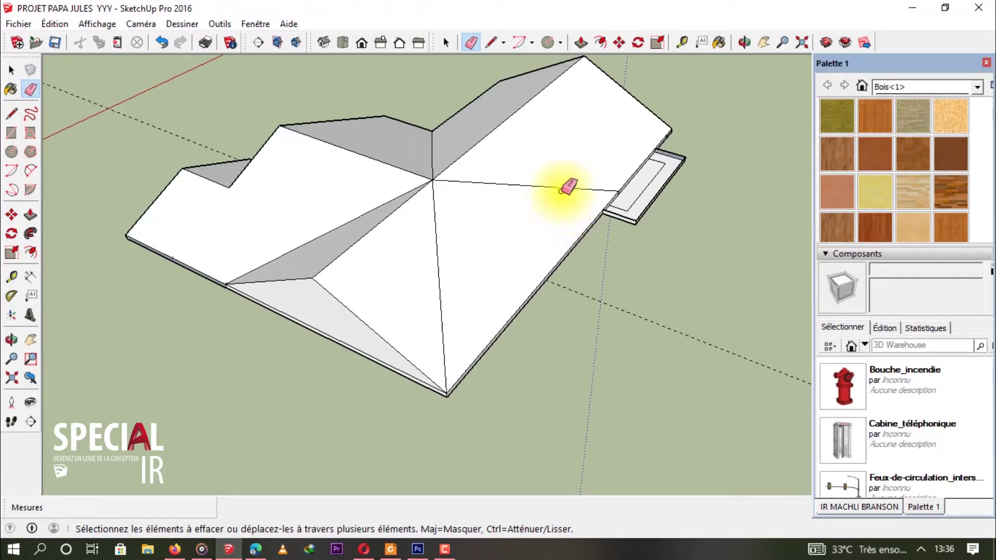
{"action": "left_click", "coordinate": [341, 300]}
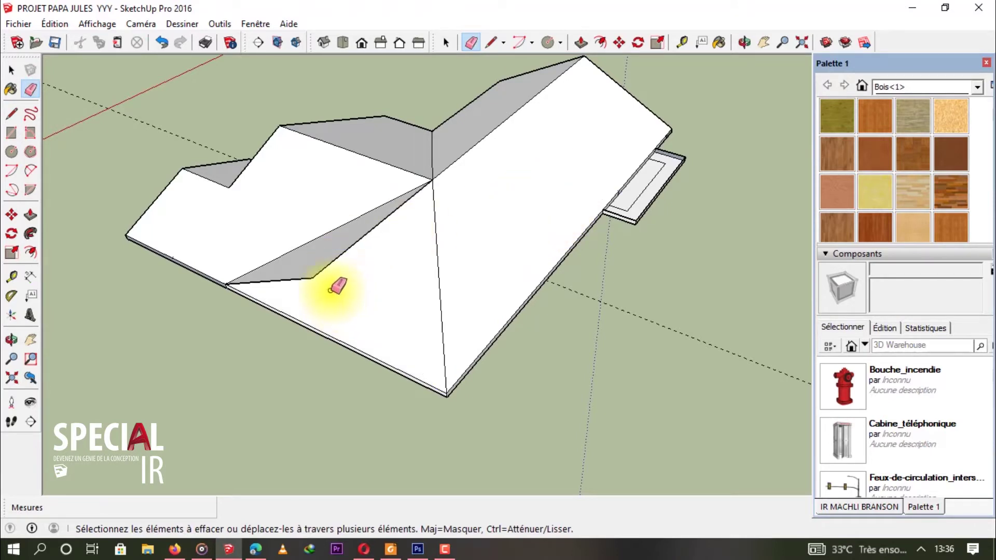
{"action": "left_click", "coordinate": [316, 277]}
{"action": "middle_click_drag", "start_coordinate": [415, 269], "coordinate": [358, 182]}
{"action": "scroll", "coordinate": [358, 182], "scroll_direction": "up", "scroll_amount": 3}
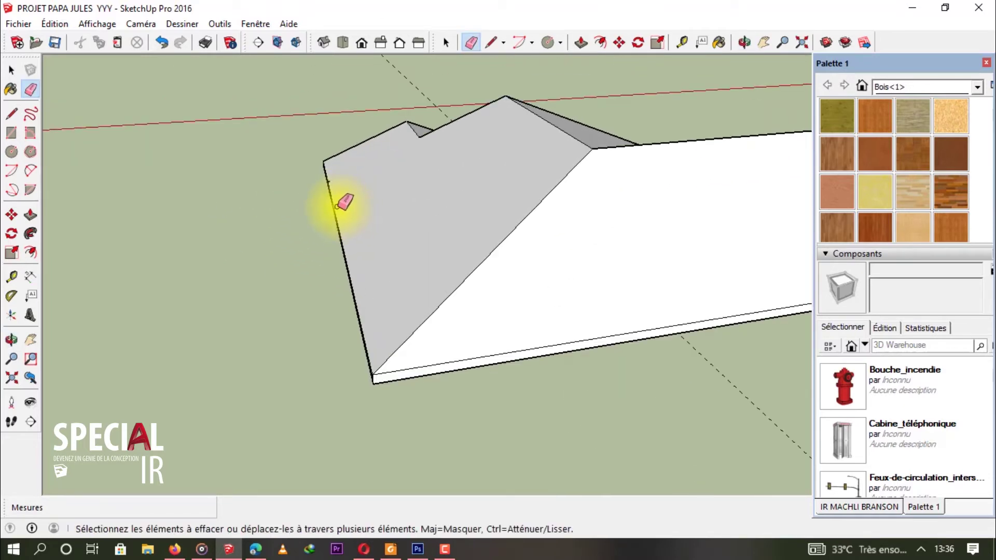
{"action": "mouse_move", "coordinate": [334, 179]}
{"action": "middle_mouse_down"}
{"action": "mouse_move", "coordinate": [604, 201]}
{"action": "mouse_move", "coordinate": [344, 205]}
{"action": "mouse_move", "coordinate": [523, 230]}
{"action": "mouse_move", "coordinate": [522, 267]}
{"action": "mouse_move", "coordinate": [416, 247]}
{"action": "mouse_move", "coordinate": [664, 302]}
{"action": "mouse_move", "coordinate": [400, 257]}
{"action": "mouse_move", "coordinate": [560, 258]}
{"action": "mouse_move", "coordinate": [379, 267]}
{"action": "mouse_move", "coordinate": [542, 262]}
{"action": "mouse_move", "coordinate": [627, 337]}
{"action": "mouse_move", "coordinate": [351, 340]}
{"action": "mouse_move", "coordinate": [438, 313]}
{"action": "mouse_move", "coordinate": [444, 344]}
{"action": "middle_mouse_up"}
{"action": "key", "text": "e"}
- Measure the front gable's half-width from its outer corner to the line of its peak
{"action": "key", "text": "t"}
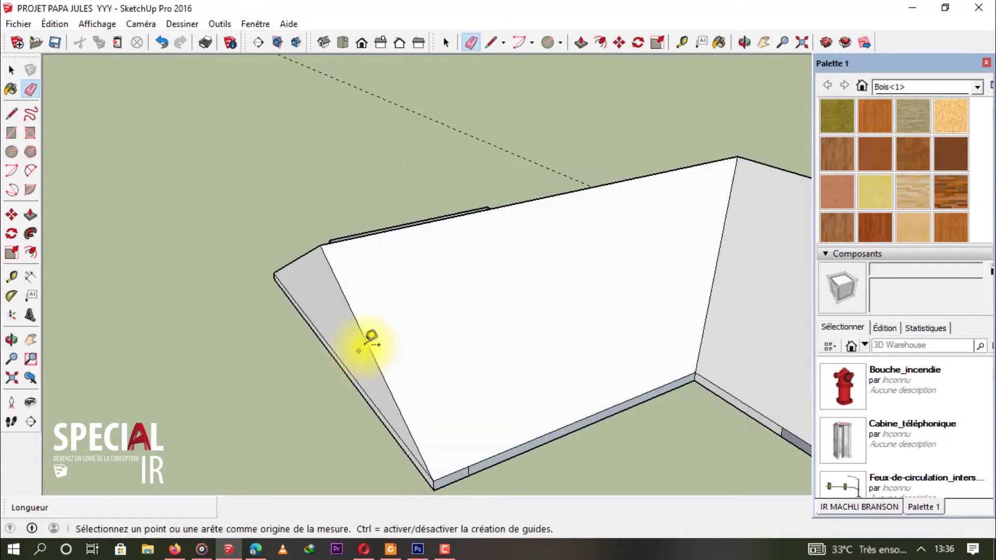
{"action": "middle_click_drag", "start_coordinate": [372, 337], "coordinate": [481, 280]}
{"action": "middle_click_drag", "start_coordinate": [551, 278], "coordinate": [473, 284]}
{"action": "left_click", "coordinate": [527, 271]}
{"action": "left_click", "coordinate": [473, 285]}
{"action": "middle_click_drag", "start_coordinate": [631, 271], "coordinate": [556, 265]}
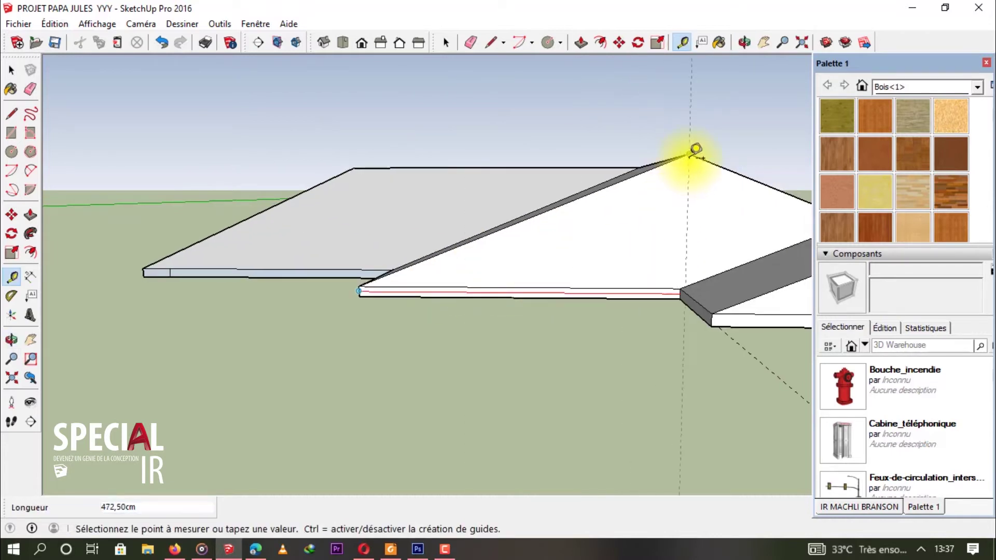
{"action": "left_click", "coordinate": [696, 150]}
- Undo the trial hip and place a guide line 427 cm in from the rear gable end's sloping edge
{"action": "middle_click_drag", "start_coordinate": [521, 170], "coordinate": [510, 270]}
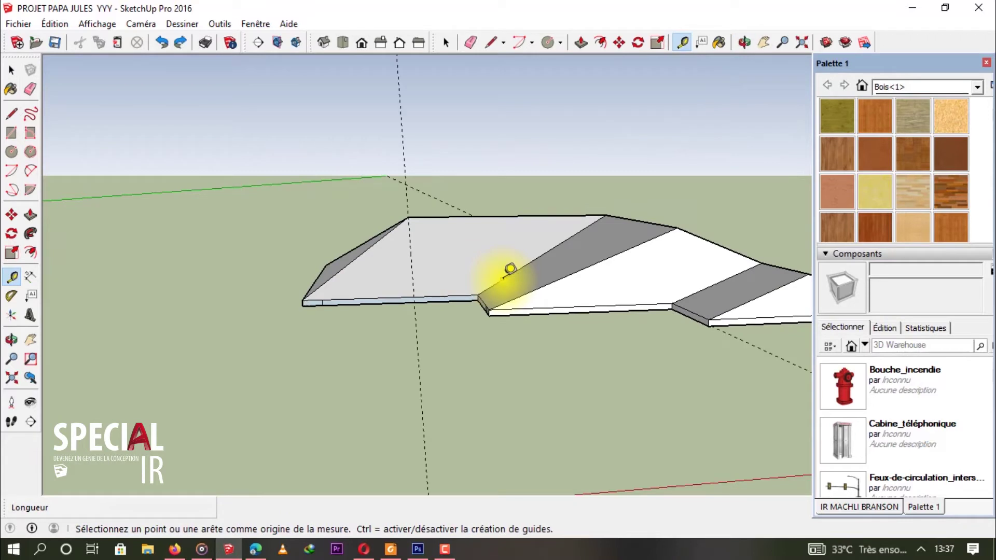
{"action": "key", "text": "ctrl+z"}
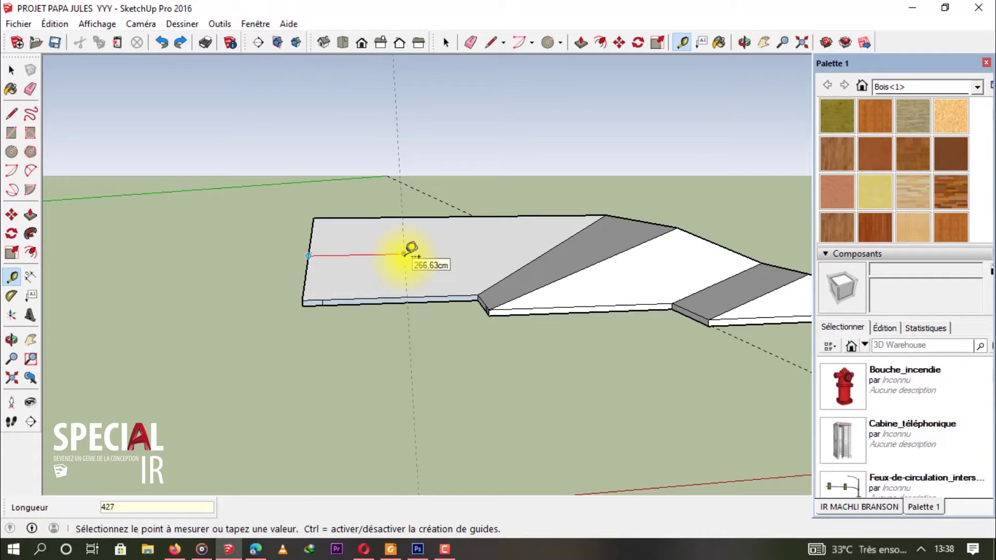
{"action": "middle_click_drag", "start_coordinate": [434, 254], "coordinate": [517, 275]}
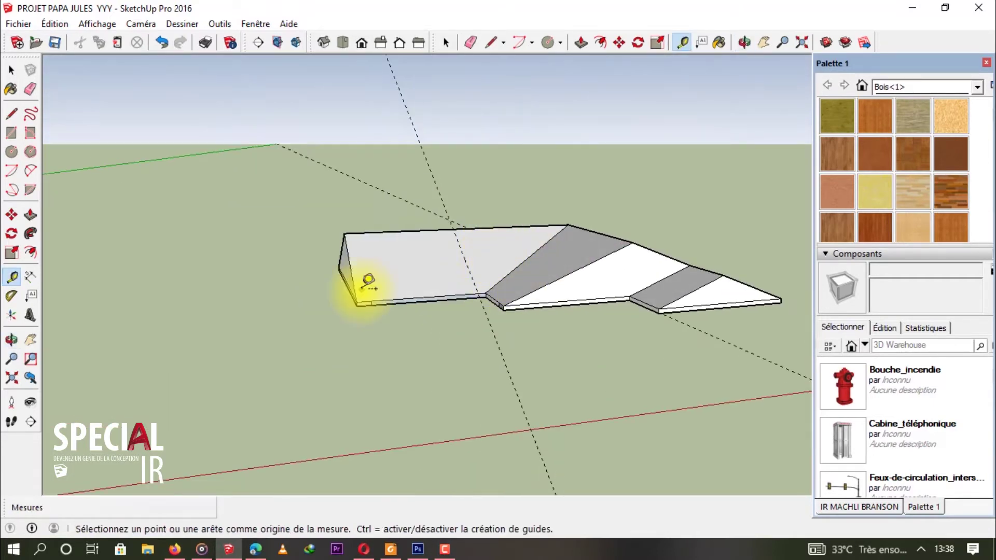
{"action": "scroll", "coordinate": [369, 283], "scroll_direction": "up", "scroll_amount": 1}
- Draw hip lines from the rear end's eave corners to the point where the guide meets the ridge
{"action": "key", "text": "l"}
{"action": "left_click", "coordinate": [355, 304]}
{"action": "left_click", "coordinate": [471, 216]}
{"action": "middle_click_drag", "start_coordinate": [472, 215], "coordinate": [485, 241]}
{"action": "left_click", "coordinate": [487, 242]}
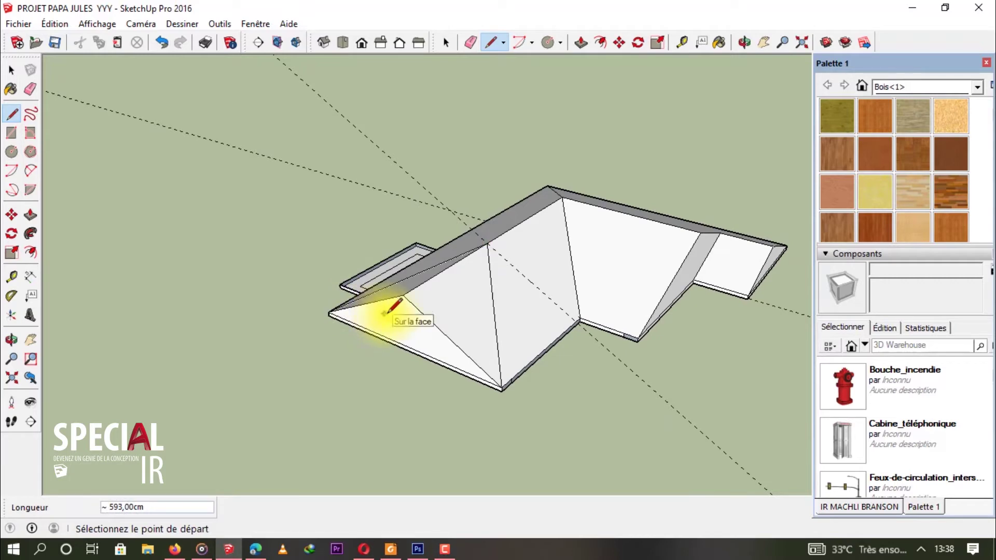
- Erase the old gable end edges outside the hip lines and the guide line through the ridge
{"action": "key", "text": "e"}
{"action": "mouse_move", "coordinate": [418, 295]}
{"action": "middle_mouse_down"}
{"action": "mouse_move", "coordinate": [534, 295]}
{"action": "mouse_move", "coordinate": [259, 183]}
{"action": "middle_mouse_up"}
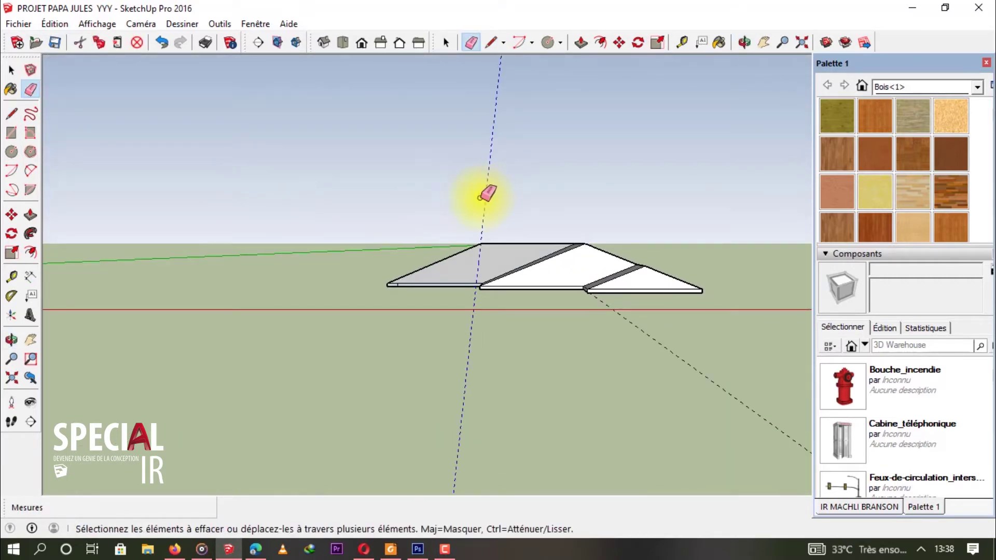
{"action": "scroll", "coordinate": [527, 240], "scroll_direction": "up", "scroll_amount": 3}
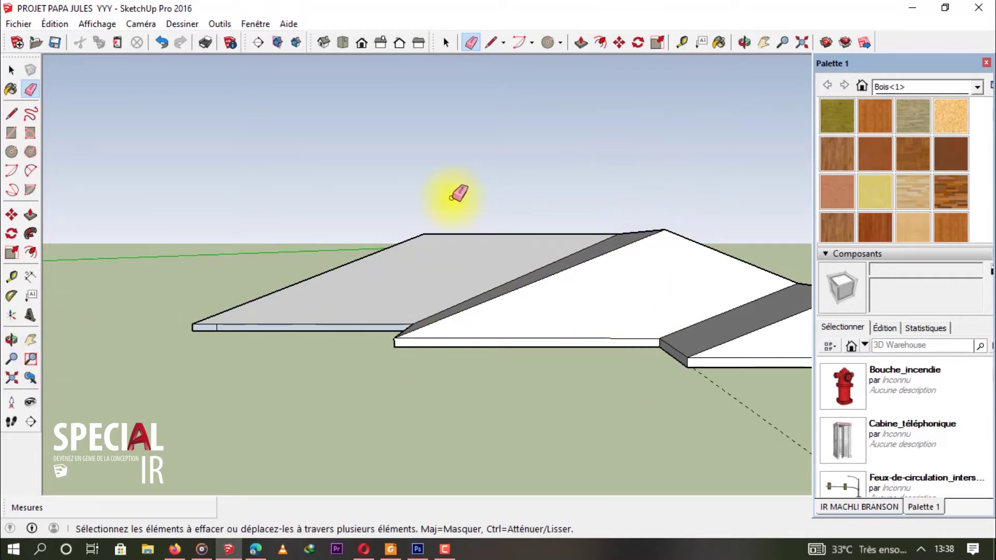
- Draw a 90 cm vertical line up from the midpoint of the inner outline edge on the small uncovered base extension
{"action": "scroll", "coordinate": [223, 306], "scroll_direction": "down", "scroll_amount": 2}
{"action": "mouse_move", "coordinate": [222, 307]}
{"action": "middle_mouse_down"}
{"action": "mouse_move", "coordinate": [540, 371]}
{"action": "mouse_move", "coordinate": [344, 355]}
{"action": "mouse_move", "coordinate": [269, 344]}
{"action": "mouse_move", "coordinate": [605, 360]}
{"action": "mouse_move", "coordinate": [360, 360]}
{"action": "mouse_move", "coordinate": [446, 384]}
{"action": "mouse_move", "coordinate": [389, 406]}
{"action": "middle_mouse_up"}
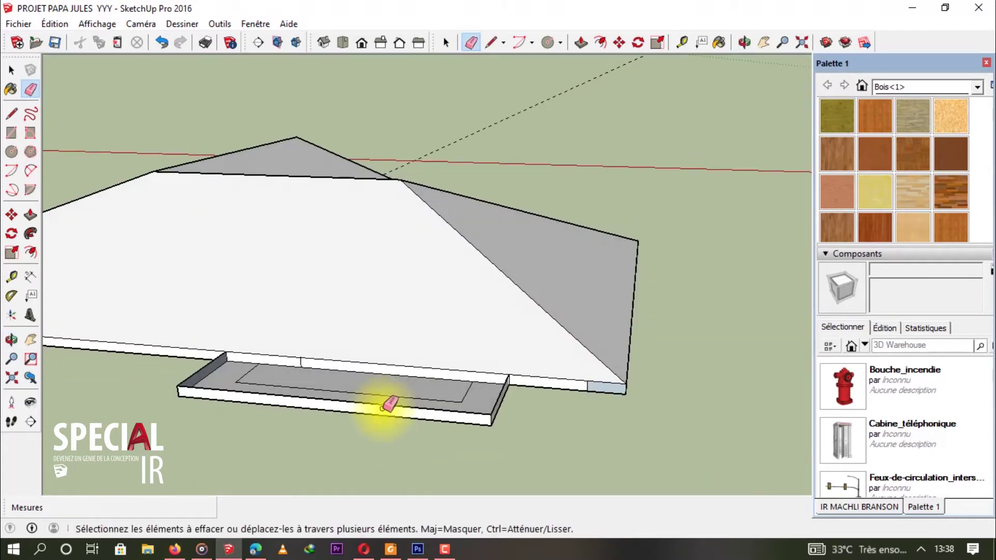
{"action": "scroll", "coordinate": [384, 373], "scroll_direction": "up", "scroll_amount": 2}
{"action": "mouse_move", "coordinate": [356, 396]}
{"action": "middle_mouse_down"}
{"action": "mouse_move", "coordinate": [356, 445]}
{"action": "mouse_move", "coordinate": [328, 370]}
{"action": "middle_mouse_up"}
{"action": "key", "text": "l"}
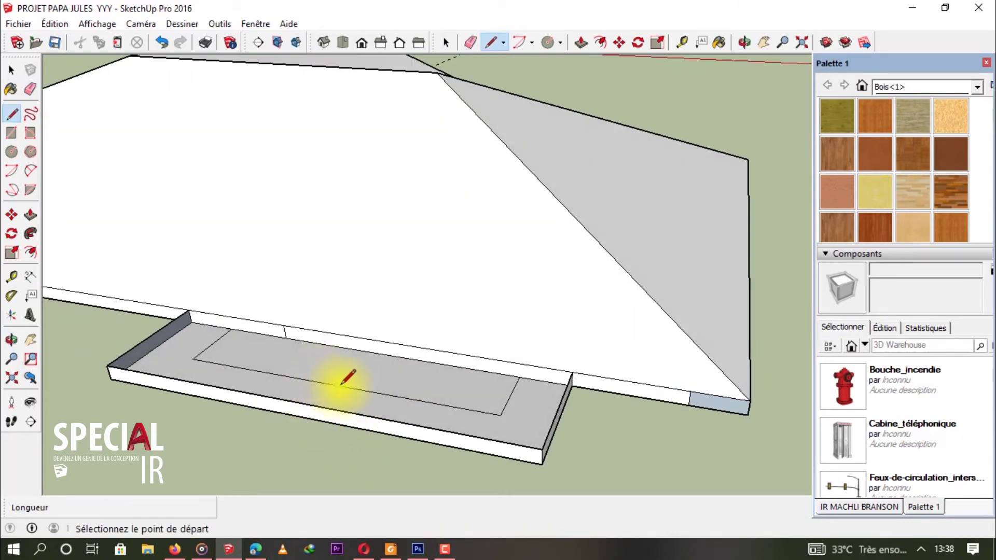
{"action": "left_click", "coordinate": [336, 384]}
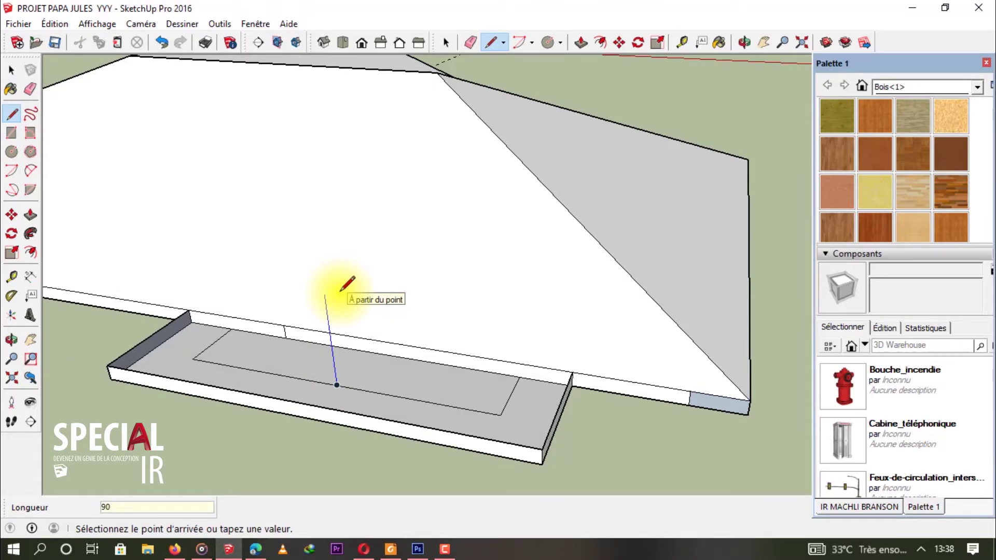
{"action": "key", "text": "Return"}
{"action": "middle_click_drag", "start_coordinate": [513, 414], "coordinate": [645, 382]}
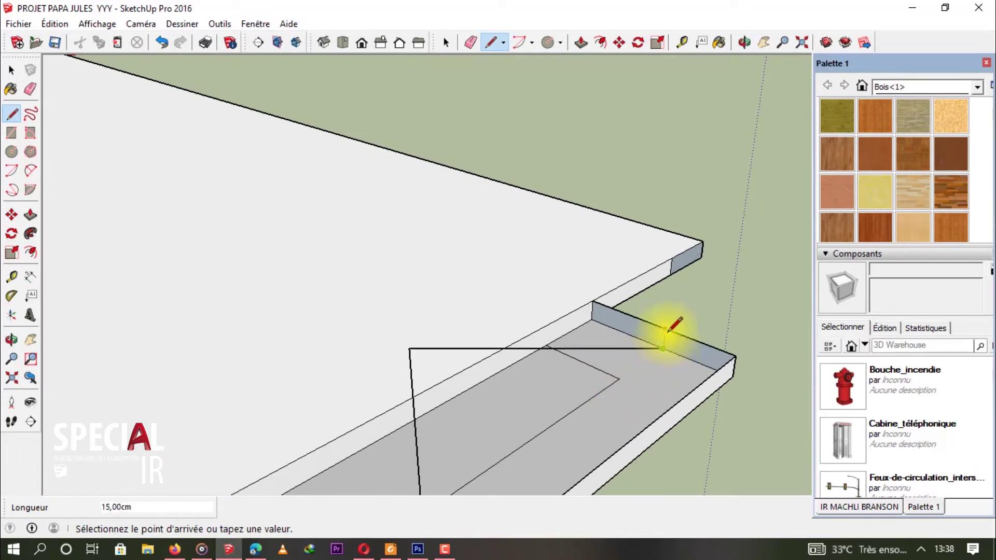
- Remove the horizontal line from the vertical's top and draw a sloping line from the top midpoint of one end fascia to the vertical's top
{"action": "key", "text": "e"}
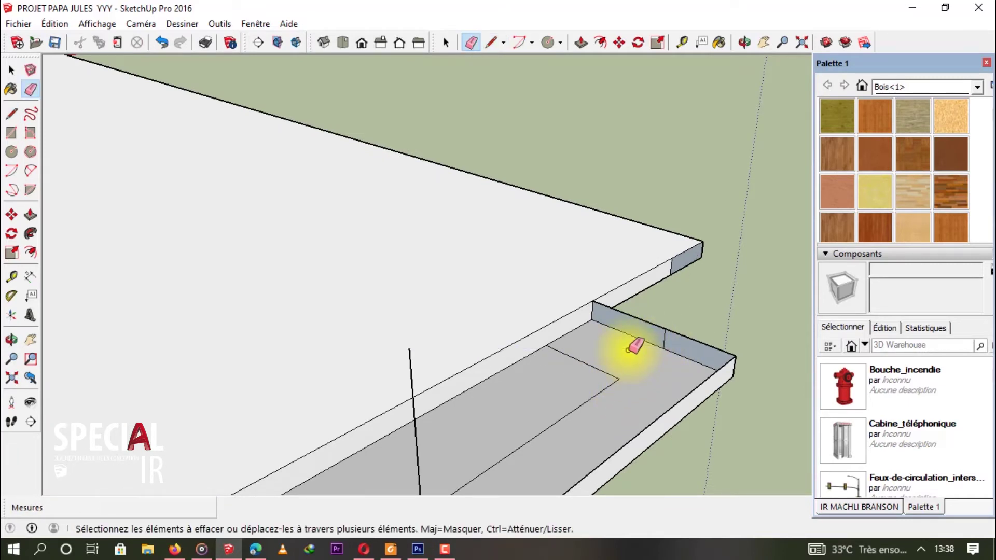
{"action": "key", "text": "l"}
{"action": "left_click", "coordinate": [665, 328]}
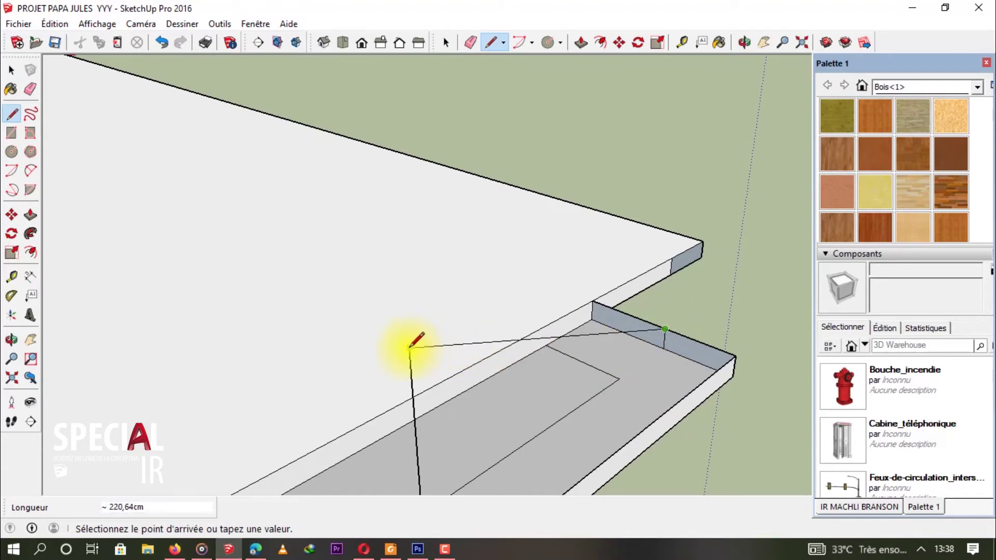
{"action": "mouse_move", "coordinate": [482, 374]}
{"action": "middle_mouse_down"}
{"action": "mouse_move", "coordinate": [278, 373]}
{"action": "mouse_move", "coordinate": [329, 337]}
{"action": "mouse_move", "coordinate": [373, 280]}
{"action": "mouse_move", "coordinate": [251, 325]}
{"action": "mouse_move", "coordinate": [440, 310]}
{"action": "mouse_move", "coordinate": [390, 313]}
{"action": "mouse_move", "coordinate": [266, 352]}
{"action": "mouse_move", "coordinate": [275, 351]}
{"action": "middle_mouse_up"}
{"action": "key", "text": "Escape"}
{"action": "key", "text": "space"}
- Draw the matching sloping line from the top midpoint of the opposite end fascia to the vertical's top
{"action": "key", "text": "l"}
{"action": "left_click", "coordinate": [268, 350]}
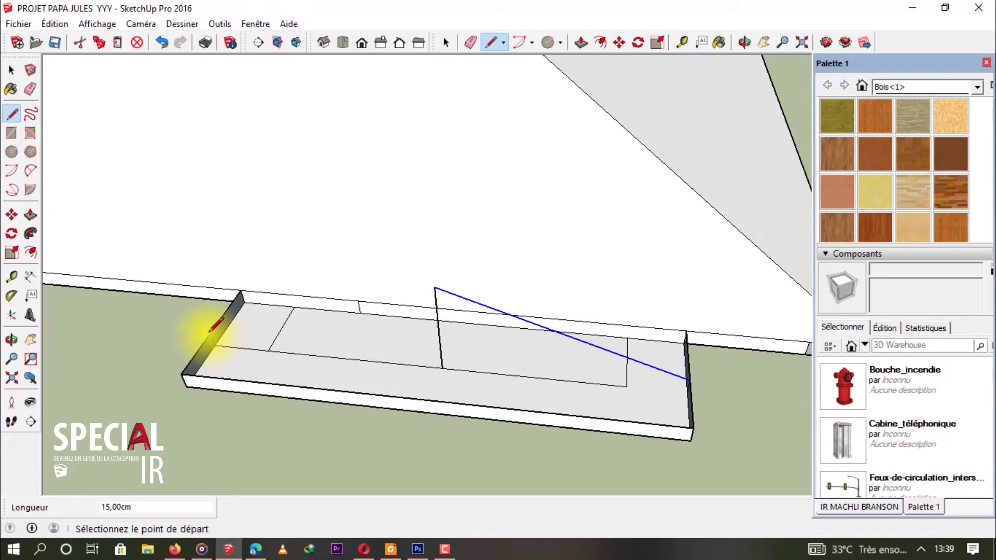
{"action": "left_click", "coordinate": [209, 333]}
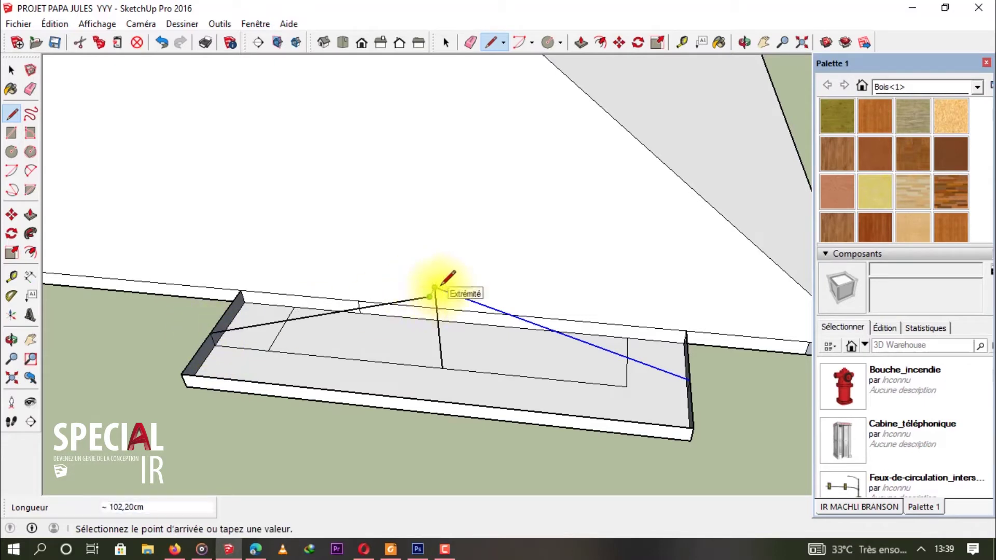
{"action": "key", "text": "ctrl+z"}
{"action": "left_click", "coordinate": [210, 335]}
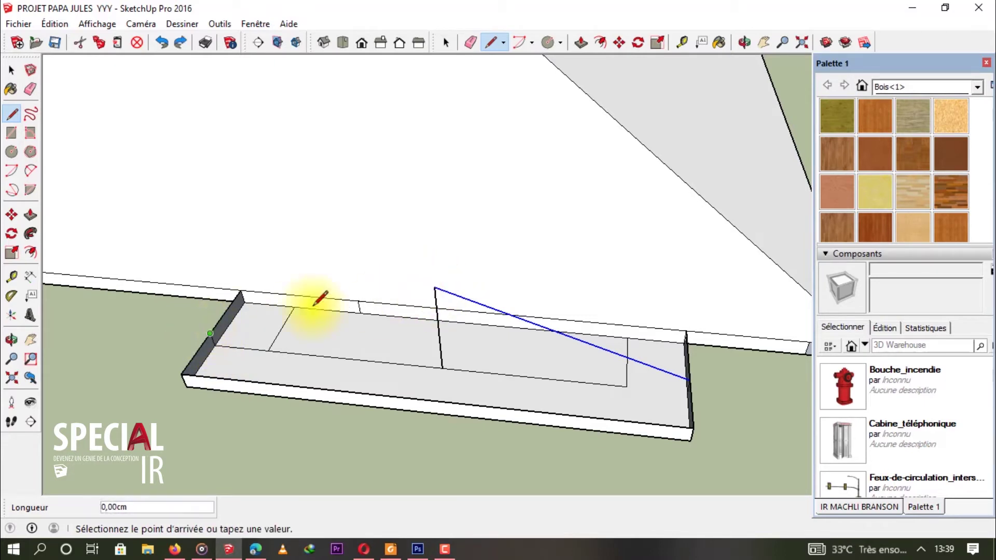
{"action": "left_click", "coordinate": [435, 288]}
- Close the triangular gable with a line along its base and erase the vertical line inside it
{"action": "mouse_move", "coordinate": [472, 316]}
{"action": "middle_mouse_down"}
{"action": "mouse_move", "coordinate": [716, 325]}
{"action": "mouse_move", "coordinate": [625, 337]}
{"action": "middle_mouse_up"}
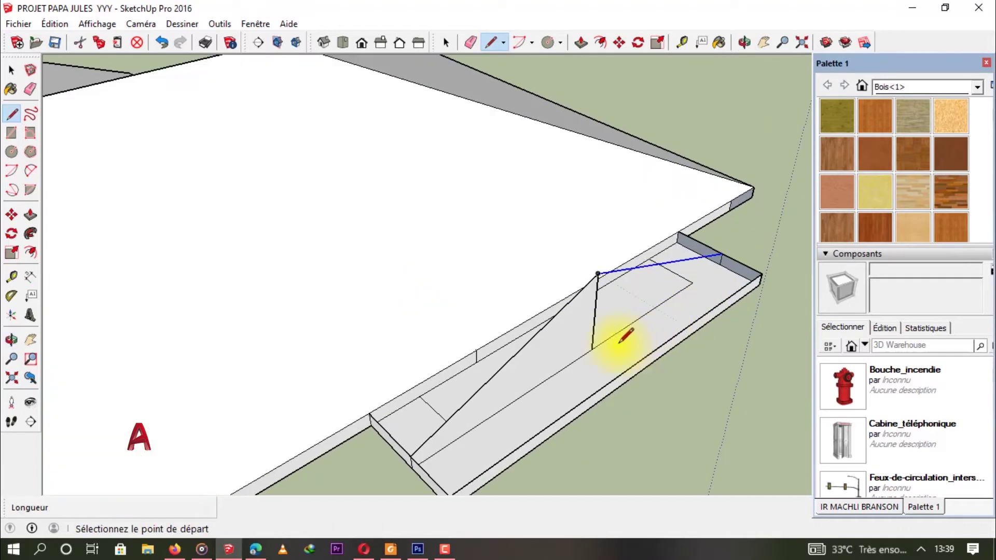
{"action": "left_click", "coordinate": [592, 349]}
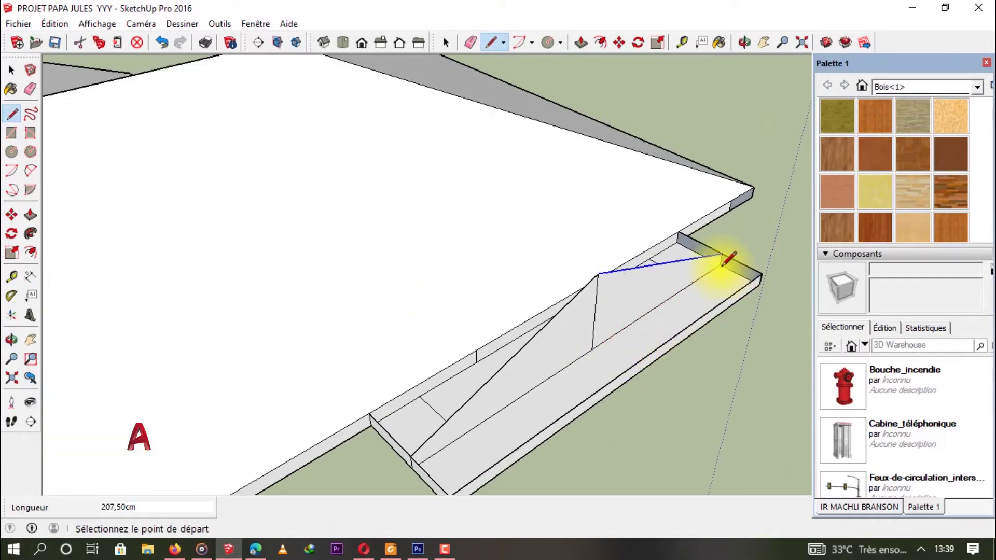
{"action": "mouse_move", "coordinate": [725, 260]}
{"action": "middle_mouse_down"}
{"action": "mouse_move", "coordinate": [322, 290]}
{"action": "mouse_move", "coordinate": [451, 296]}
{"action": "mouse_move", "coordinate": [300, 278]}
{"action": "mouse_move", "coordinate": [378, 245]}
{"action": "middle_mouse_up"}
{"action": "key", "text": "e"}
{"action": "left_click", "coordinate": [323, 289]}
- Extrude the triangular gable face outward to the outer edge of the extension's base
{"action": "key", "text": "p"}
{"action": "left_click", "coordinate": [379, 231]}
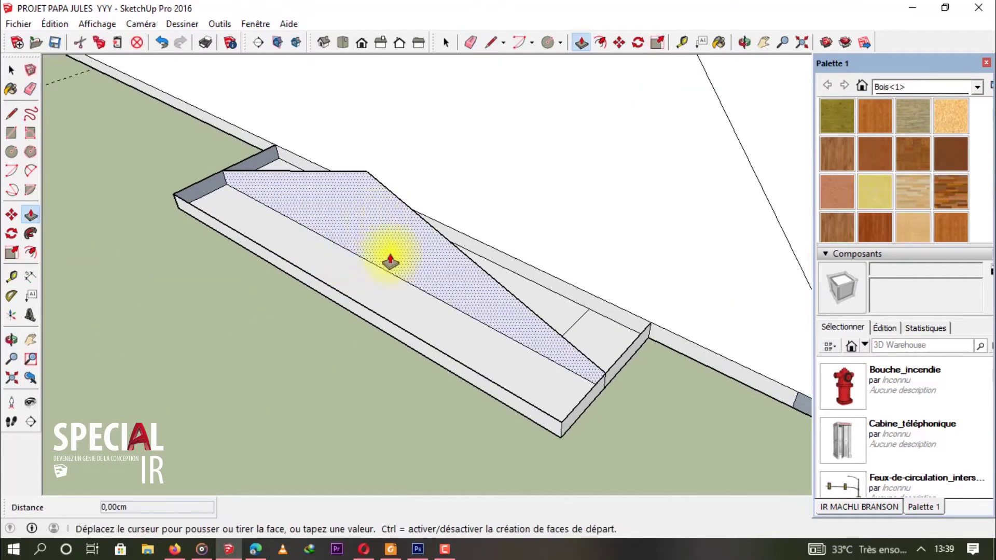
{"action": "left_click", "coordinate": [567, 418]}
{"action": "type", "text": "50"}
{"action": "key", "text": "Return"}
- Close the extension's front gable with a line along the top of the fascia between its two outer corners
{"action": "middle_click_drag", "start_coordinate": [567, 418], "coordinate": [477, 346]}
{"action": "key", "text": "l"}
{"action": "left_click", "coordinate": [597, 375]}
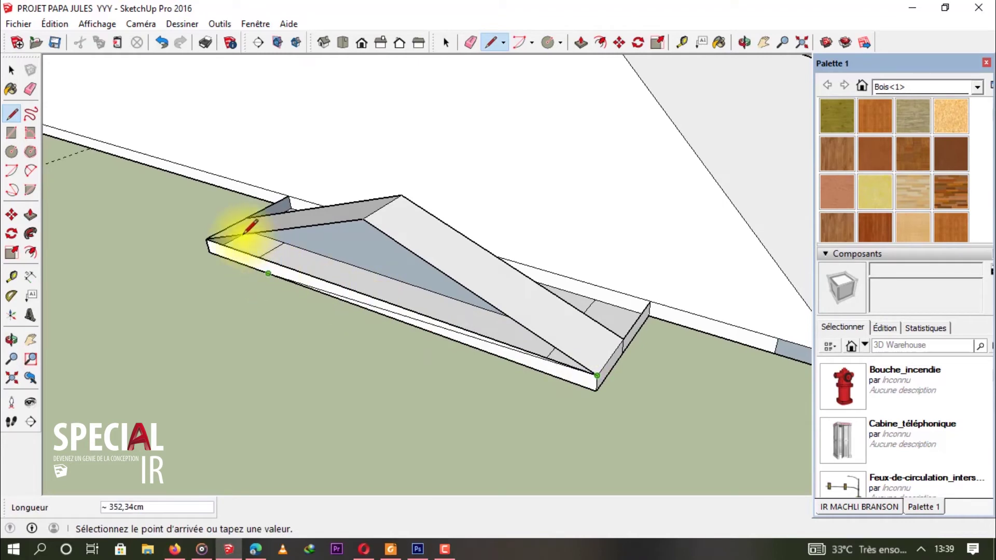
{"action": "left_click", "coordinate": [207, 239]}
- Extrude the back face of the extension's gable about 285 cm into the main roof slope
{"action": "middle_click_drag", "start_coordinate": [207, 231], "coordinate": [417, 264]}
{"action": "key", "text": "space"}
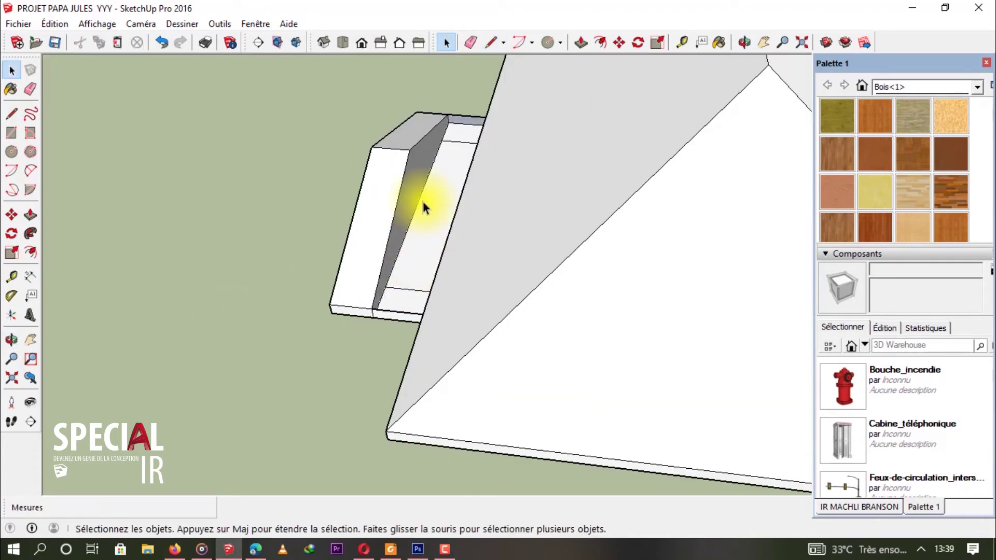
{"action": "key", "text": "p"}
{"action": "left_click", "coordinate": [413, 185]}
{"action": "left_click", "coordinate": [528, 188]}
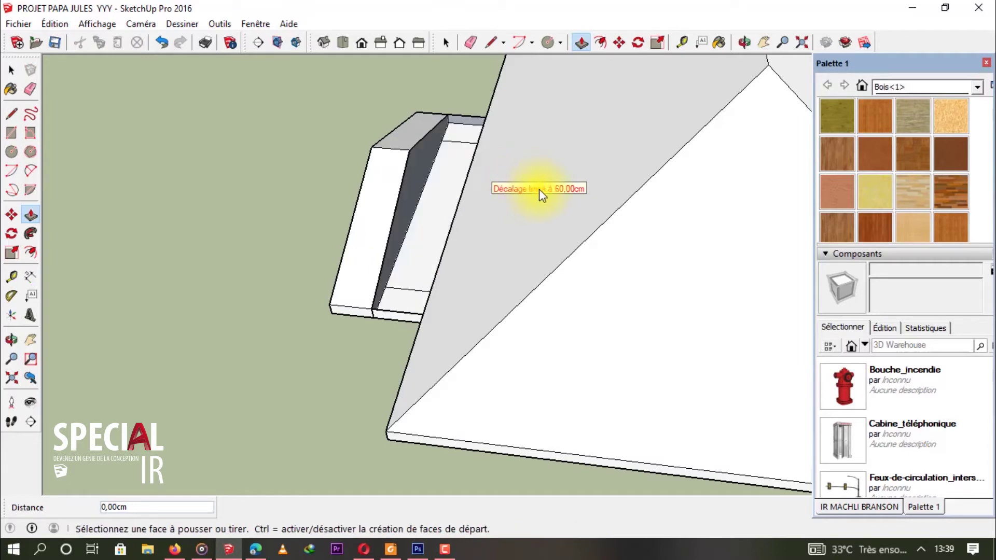
{"action": "left_click", "coordinate": [594, 196]}
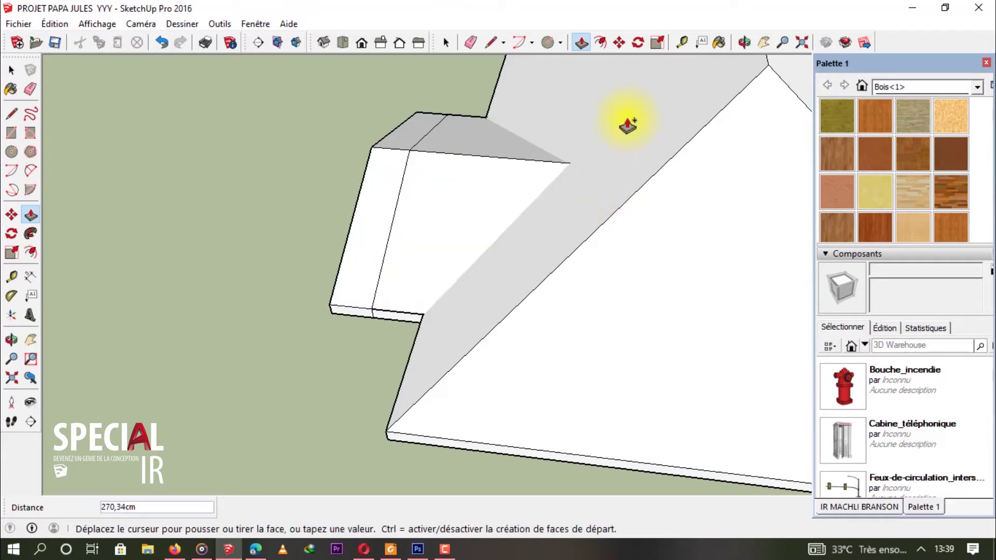
{"action": "left_click", "coordinate": [632, 192]}
- Erase the seam lines between the two extrusions on both slopes of the extension roof
{"action": "middle_click_drag", "start_coordinate": [617, 188], "coordinate": [525, 204]}
{"action": "scroll", "coordinate": [447, 230], "scroll_direction": "up", "scroll_amount": 3}
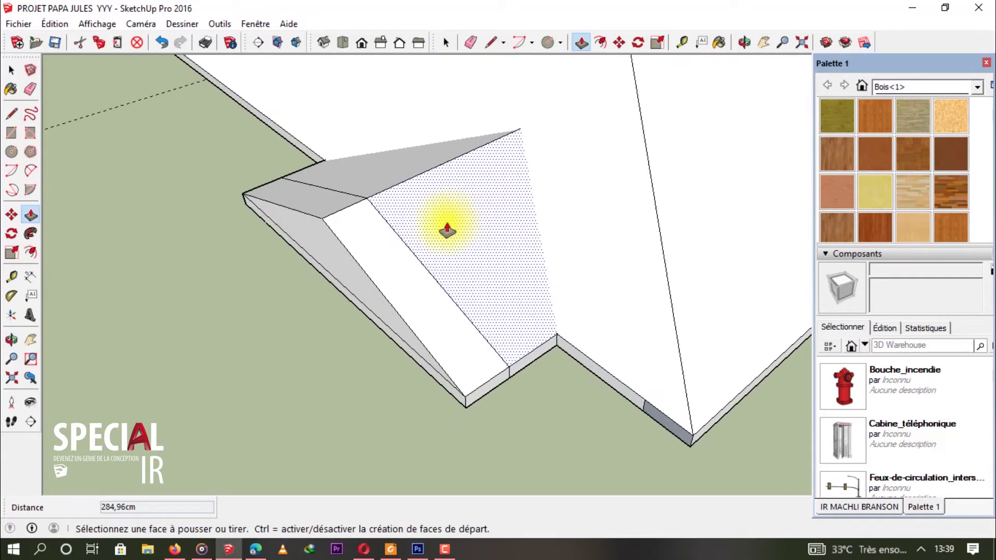
{"action": "key", "text": "e"}
{"action": "left_click", "coordinate": [407, 246]}
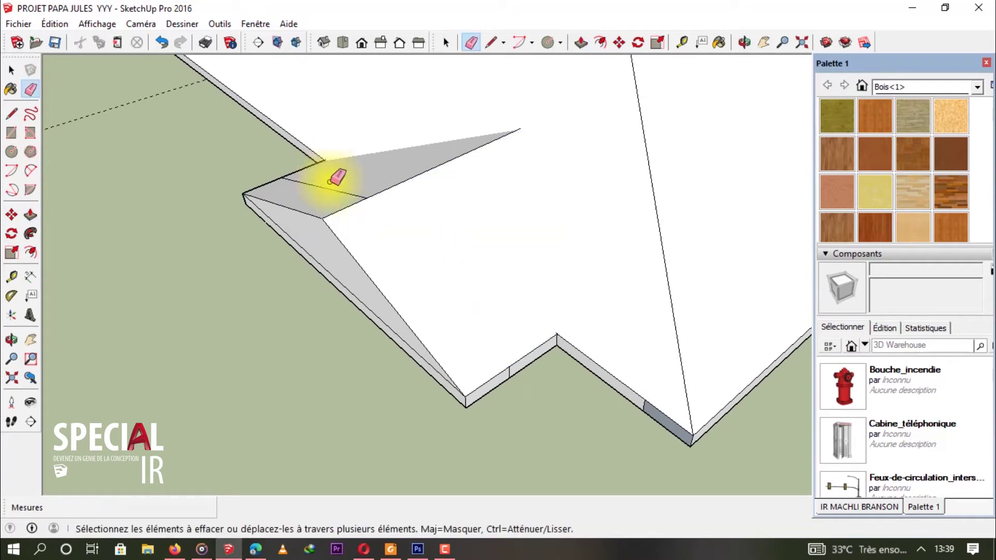
{"action": "left_click", "coordinate": [368, 199]}
- Draw the valley lines where the extension roof meets the main slope, from the fascia corners to the inner ridge end
{"action": "key", "text": "l"}
{"action": "left_click", "coordinate": [556, 333]}
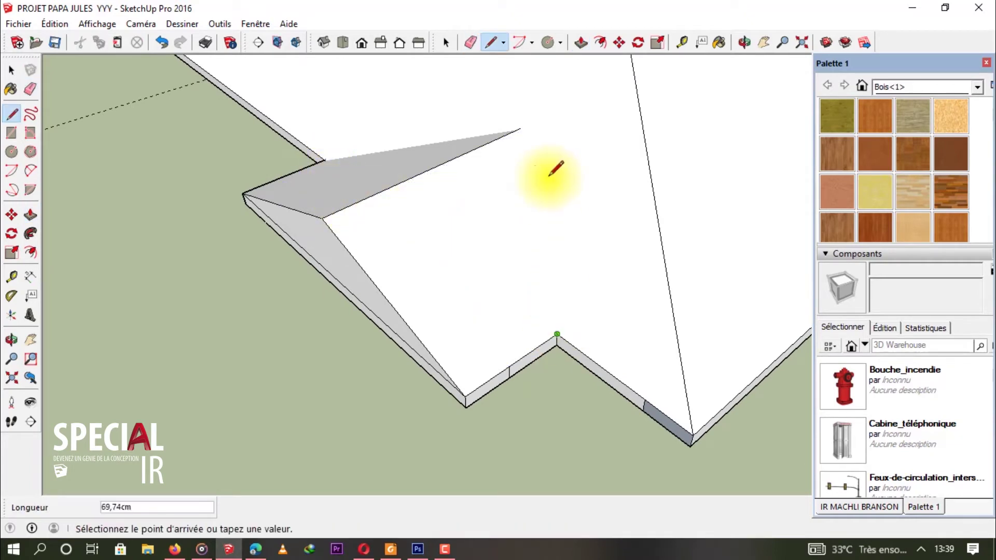
{"action": "left_click", "coordinate": [520, 129]}
{"action": "middle_click_drag", "start_coordinate": [520, 129], "coordinate": [474, 149]}
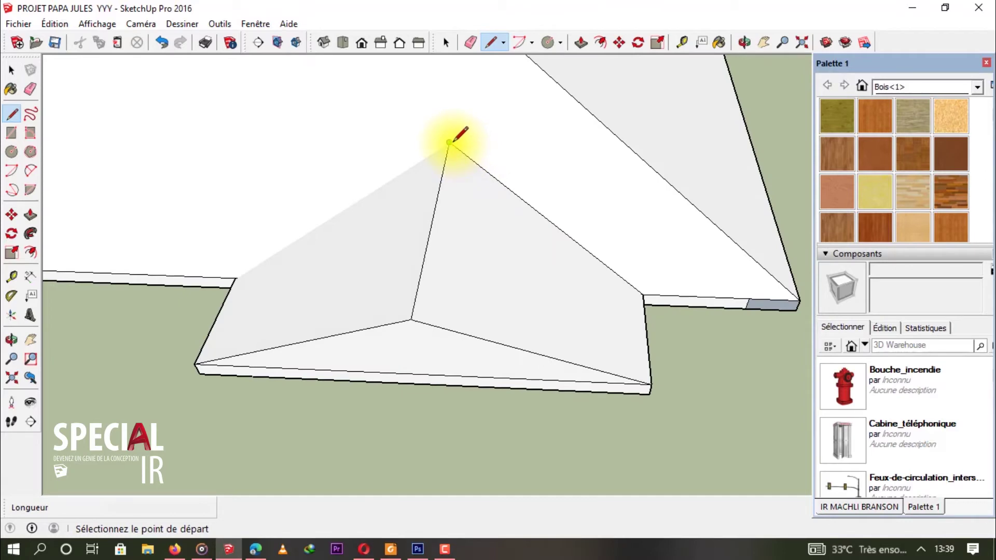
{"action": "left_click", "coordinate": [449, 142]}
- Examine the whole roof from all sides and from below, including its fascia and the extension's joint
{"action": "mouse_move", "coordinate": [267, 290]}
{"action": "middle_mouse_down"}
{"action": "mouse_move", "coordinate": [474, 262]}
{"action": "mouse_move", "coordinate": [513, 166]}
{"action": "mouse_move", "coordinate": [410, 164]}
{"action": "mouse_move", "coordinate": [338, 259]}
{"action": "mouse_move", "coordinate": [651, 129]}
{"action": "mouse_move", "coordinate": [545, 133]}
{"action": "mouse_move", "coordinate": [699, 176]}
{"action": "mouse_move", "coordinate": [785, 171]}
{"action": "mouse_move", "coordinate": [713, 165]}
{"action": "middle_mouse_up"}
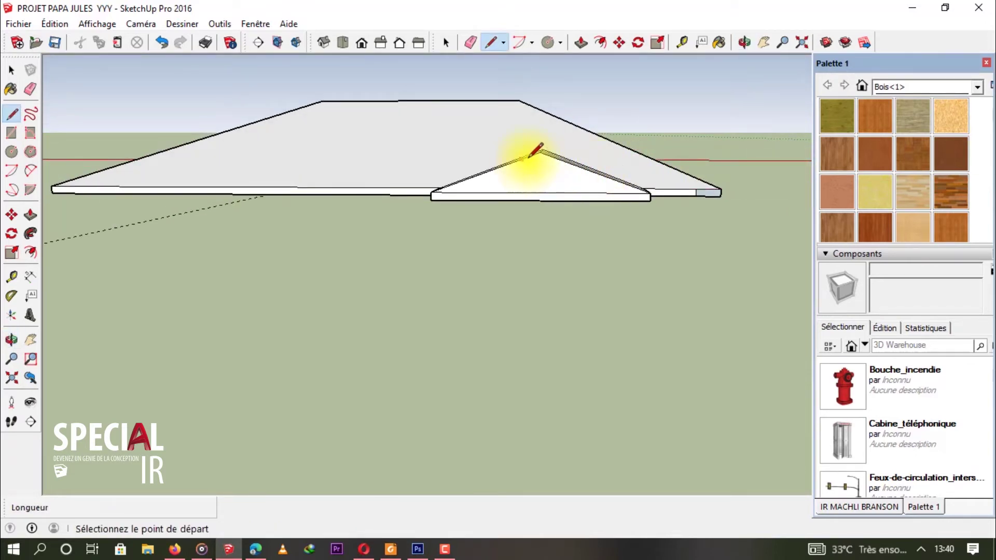
{"action": "middle_click_drag", "start_coordinate": [502, 160], "coordinate": [614, 141]}
{"action": "middle_click_drag", "start_coordinate": [291, 162], "coordinate": [478, 204]}
{"action": "scroll", "coordinate": [637, 310], "scroll_direction": "up", "scroll_amount": 3}
{"action": "middle_click_drag", "start_coordinate": [637, 310], "coordinate": [487, 146]}
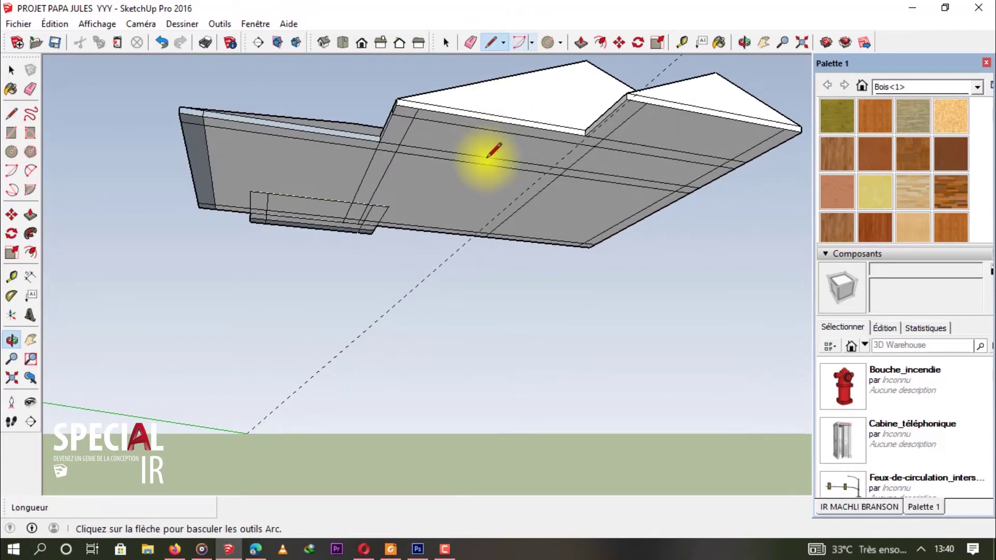
{"action": "mouse_move", "coordinate": [202, 163]}
{"action": "middle_mouse_down"}
{"action": "mouse_move", "coordinate": [446, 278]}
{"action": "mouse_move", "coordinate": [554, 211]}
{"action": "middle_mouse_up"}
{"action": "scroll", "coordinate": [318, 222], "scroll_direction": "up", "scroll_amount": 5}
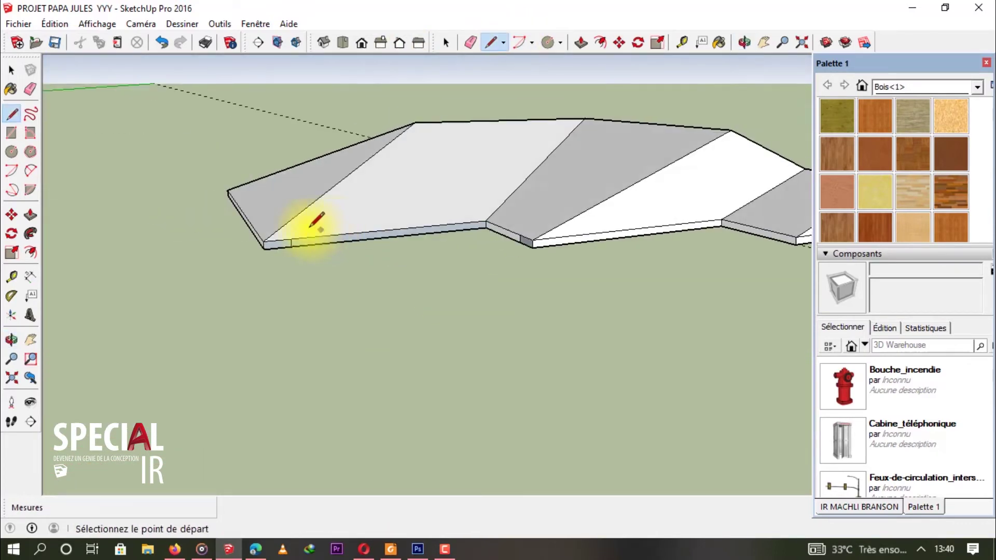
{"action": "scroll", "coordinate": [280, 245], "scroll_direction": "up", "scroll_amount": 1}
{"action": "key", "text": "e"}
{"action": "mouse_move", "coordinate": [357, 241]}
{"action": "middle_mouse_down"}
{"action": "mouse_move", "coordinate": [445, 227]}
{"action": "mouse_move", "coordinate": [631, 235]}
{"action": "mouse_move", "coordinate": [717, 227]}
{"action": "mouse_move", "coordinate": [126, 276]}
{"action": "mouse_move", "coordinate": [596, 149]}
{"action": "mouse_move", "coordinate": [425, 215]}
{"action": "middle_mouse_up"}
{"action": "scroll", "coordinate": [421, 215], "scroll_direction": "up", "scroll_amount": 3}
{"action": "scroll", "coordinate": [419, 211], "scroll_direction": "down", "scroll_amount": 5}
{"action": "middle_click_drag", "start_coordinate": [636, 166], "coordinate": [445, 274]}
{"action": "scroll", "coordinate": [651, 260], "scroll_direction": "up", "scroll_amount": 5}
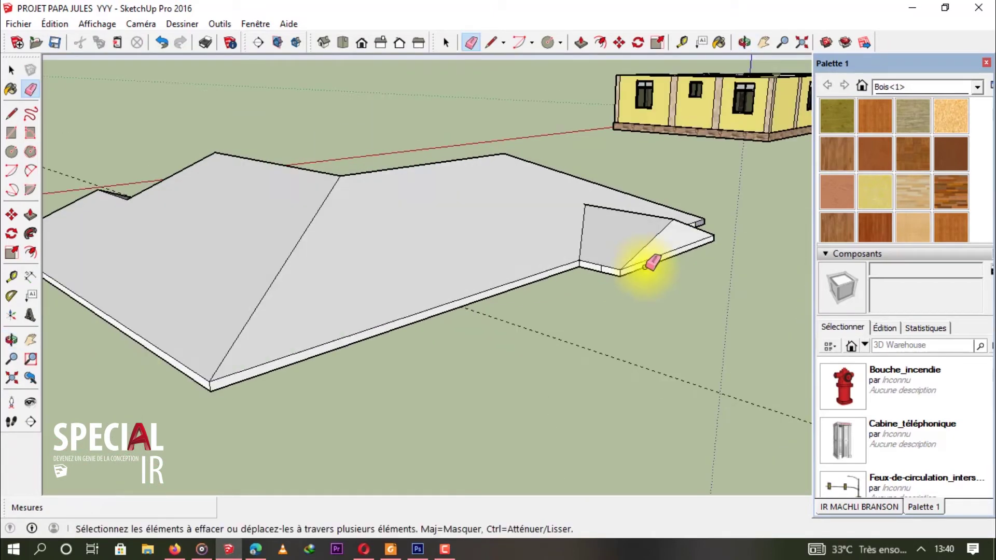
{"action": "mouse_move", "coordinate": [569, 263]}
{"action": "middle_mouse_down"}
{"action": "mouse_move", "coordinate": [432, 238]}
{"action": "mouse_move", "coordinate": [590, 300]}
{"action": "middle_mouse_up"}
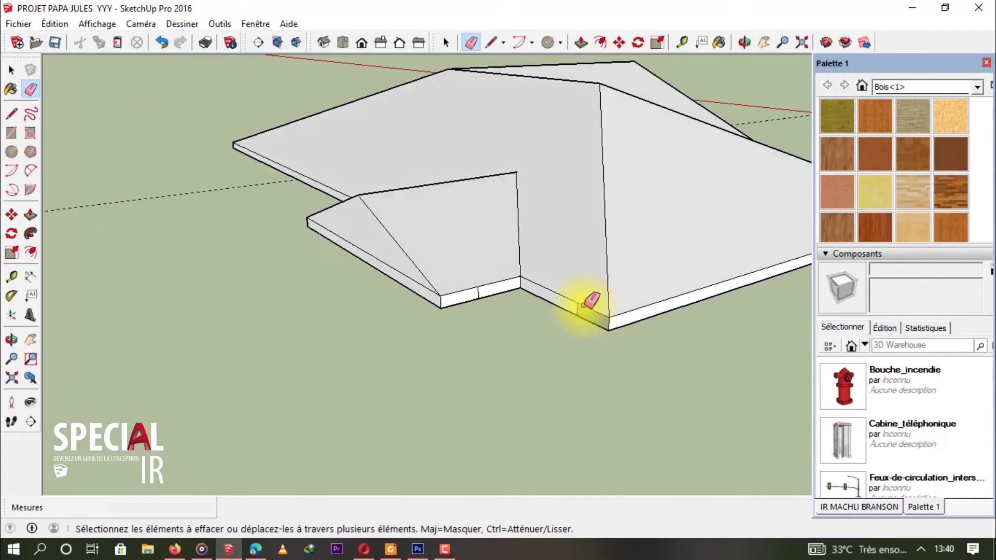
{"action": "scroll", "coordinate": [584, 307], "scroll_direction": "up", "scroll_amount": 2}
{"action": "scroll", "coordinate": [445, 295], "scroll_direction": "down", "scroll_amount": 2}
- Place a vertical guide on the extension's front fascia, 25 cm in from its end edge
{"action": "mouse_move", "coordinate": [355, 278]}
{"action": "middle_mouse_down"}
{"action": "mouse_move", "coordinate": [471, 211]}
{"action": "mouse_move", "coordinate": [535, 244]}
{"action": "middle_mouse_up"}
{"action": "scroll", "coordinate": [510, 258], "scroll_direction": "up", "scroll_amount": 3}
{"action": "scroll", "coordinate": [467, 278], "scroll_direction": "up", "scroll_amount": 1}
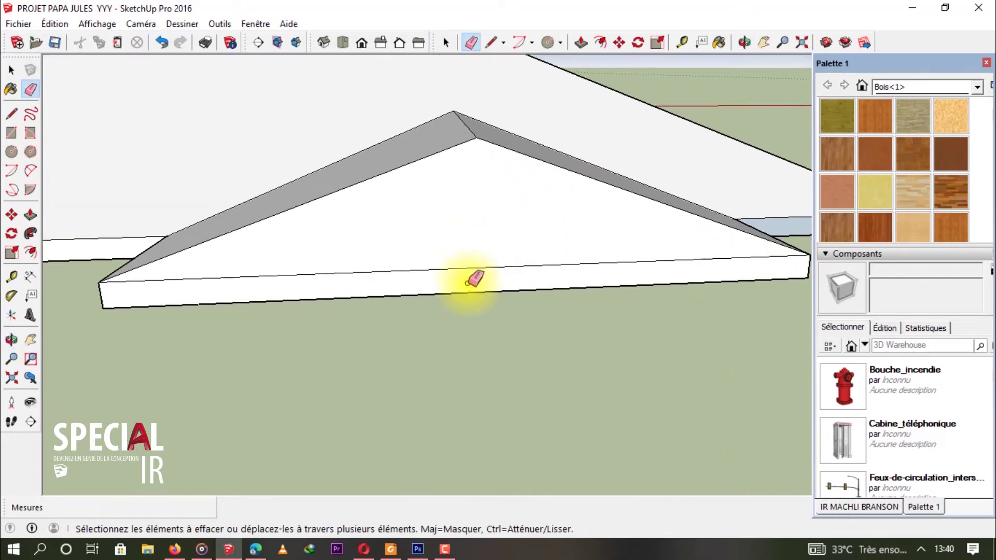
{"action": "scroll", "coordinate": [246, 271], "scroll_direction": "up", "scroll_amount": 2}
{"action": "scroll", "coordinate": [446, 260], "scroll_direction": "down", "scroll_amount": 2}
{"action": "middle_click_drag", "start_coordinate": [446, 259], "coordinate": [281, 267]}
{"action": "key", "text": "t"}
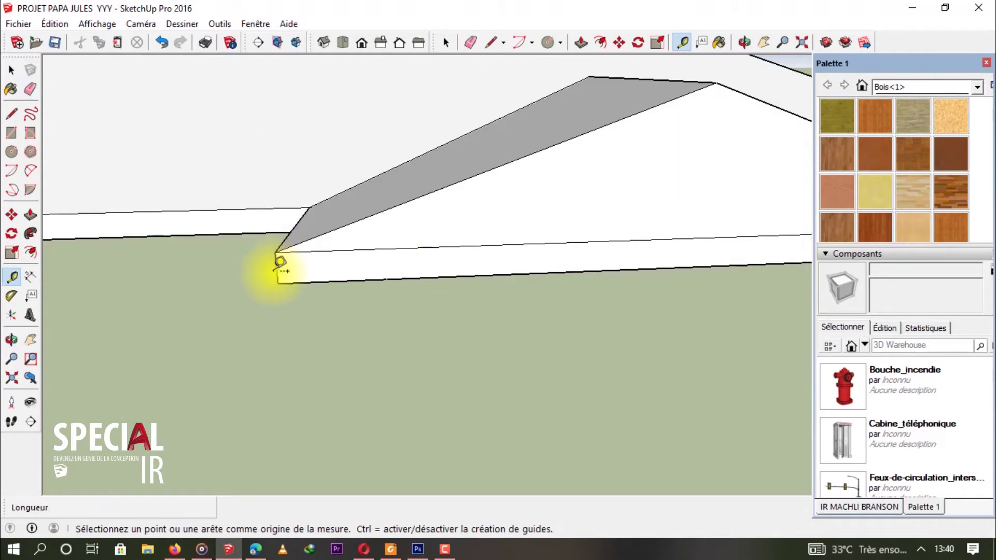
{"action": "left_click", "coordinate": [276, 268]}
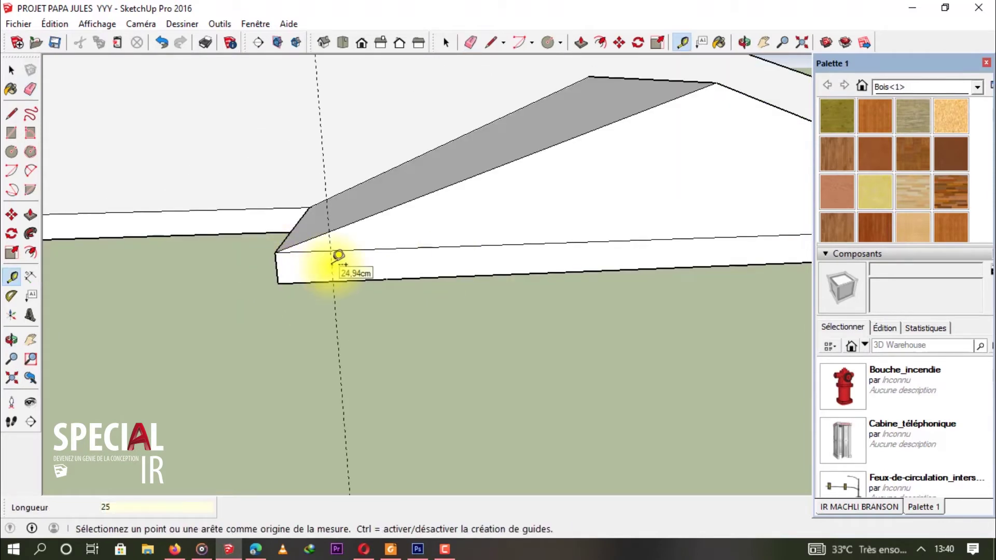
{"action": "key", "text": "Escape"}
- Place guides parallel to both sloping edges of the extension's gable, 10 cm inside them
{"action": "middle_click_drag", "start_coordinate": [618, 268], "coordinate": [414, 152]}
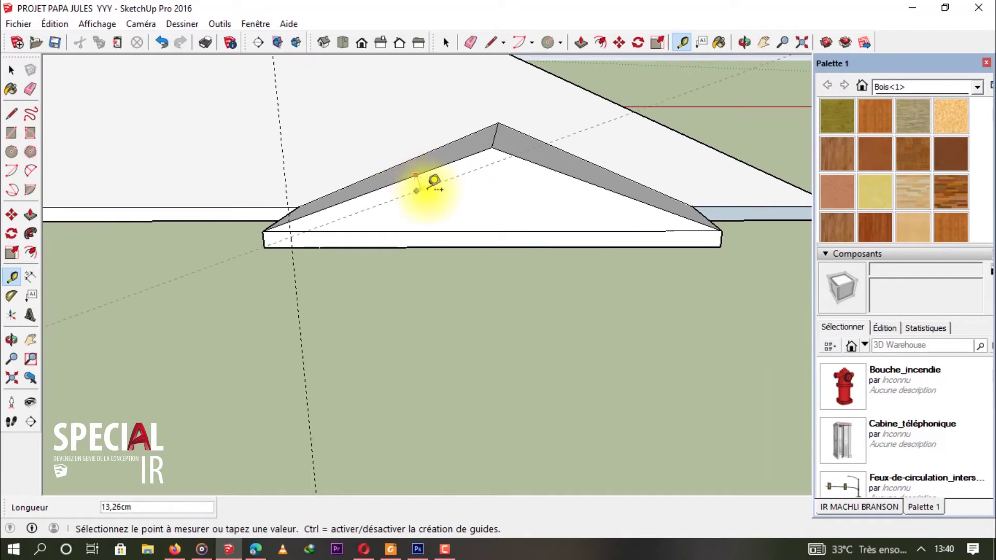
{"action": "left_click", "coordinate": [427, 190]}
{"action": "left_click", "coordinate": [577, 178]}
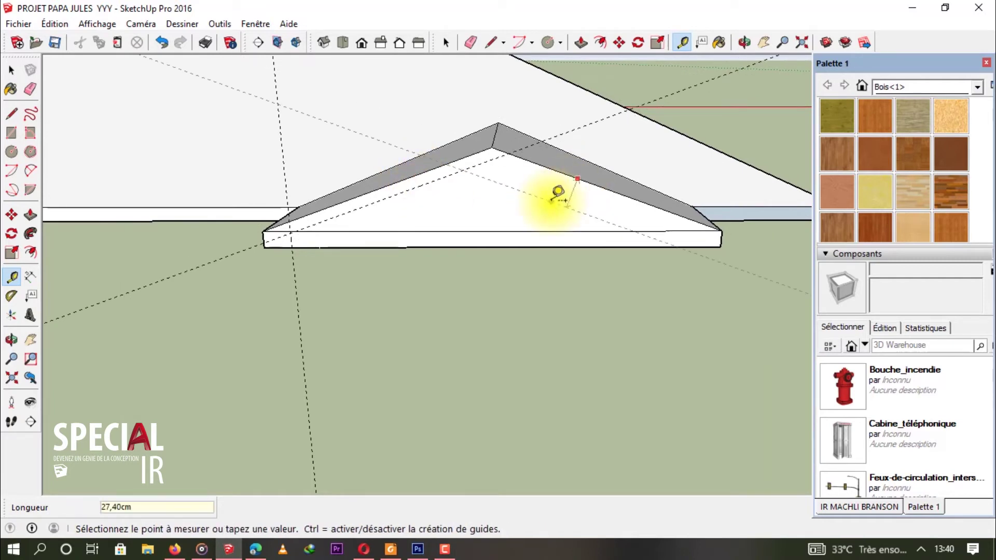
{"action": "type", "text": "10"}
{"action": "key", "text": "Return"}
- Place a vertical guide 25 cm in from the opposite end of the extension's front fascia
{"action": "middle_click_drag", "start_coordinate": [536, 178], "coordinate": [344, 195]}
{"action": "left_click", "coordinate": [347, 197]}
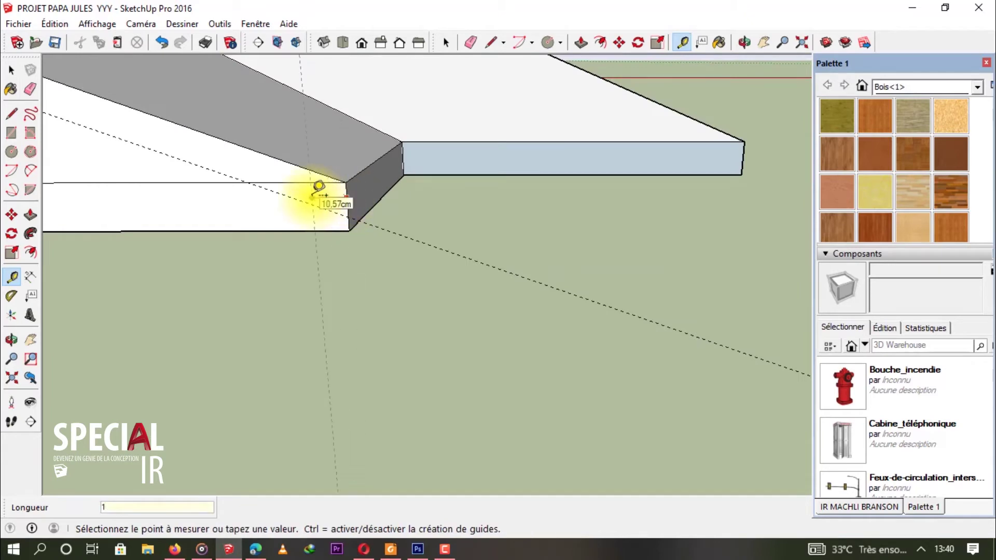
{"action": "type", "text": "25"}
{"action": "key", "text": "Return"}
- Draw two sloping lines along the gable guides, meeting at the guides' crossing below the peak
{"action": "middle_click_drag", "start_coordinate": [317, 188], "coordinate": [403, 192]}
{"action": "scroll", "coordinate": [403, 193], "scroll_direction": "up", "scroll_amount": 2}
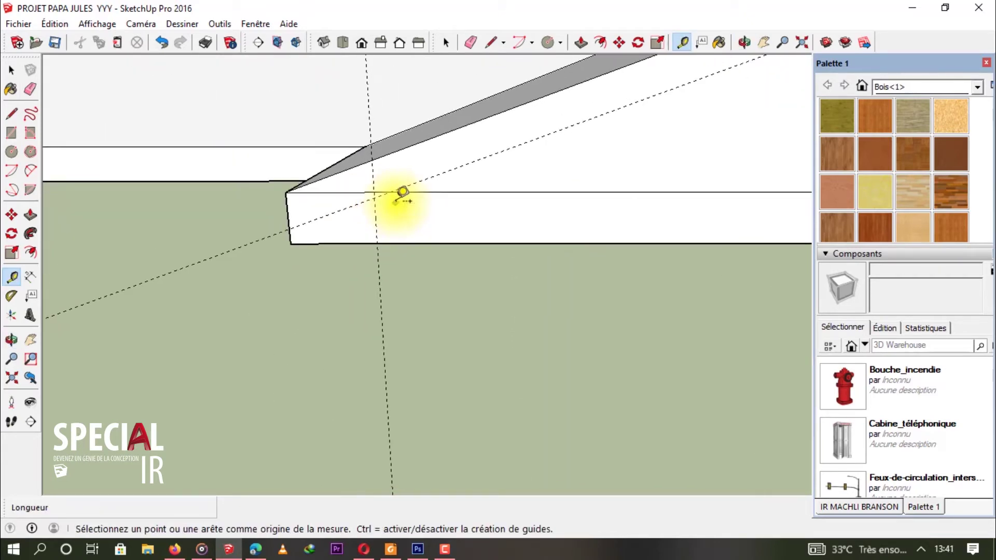
{"action": "key", "text": "l"}
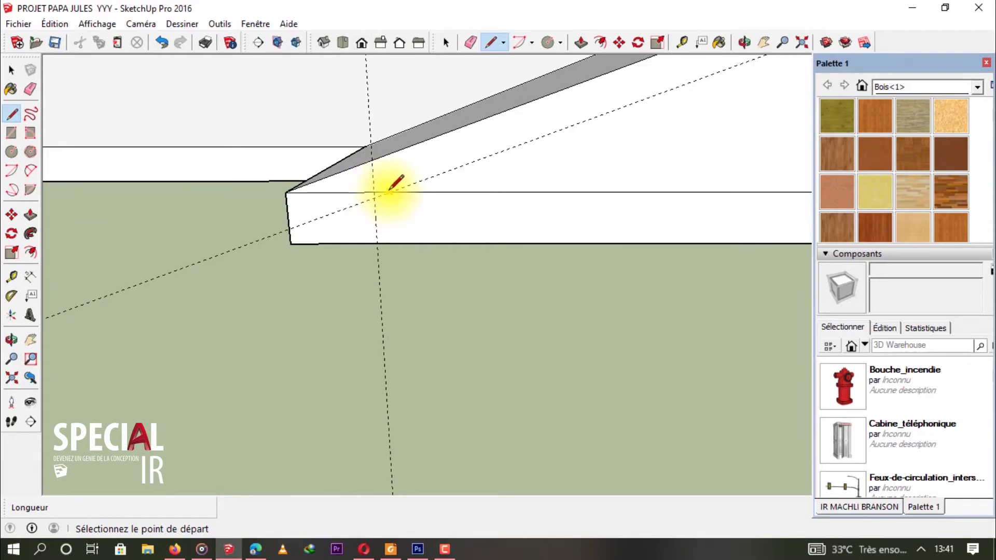
{"action": "left_click", "coordinate": [375, 192]}
{"action": "middle_click_drag", "start_coordinate": [512, 161], "coordinate": [413, 242]}
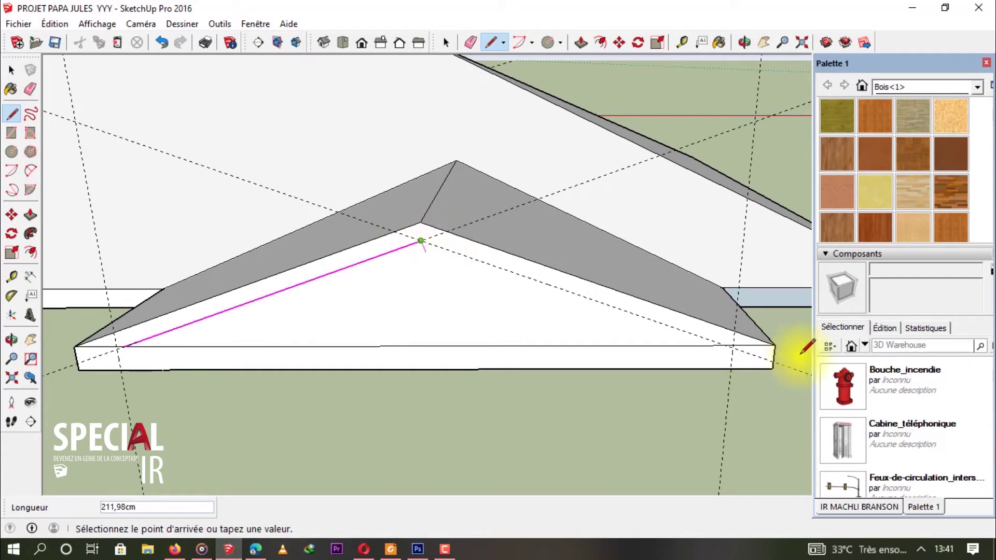
{"action": "scroll", "coordinate": [741, 349], "scroll_direction": "up", "scroll_amount": 2}
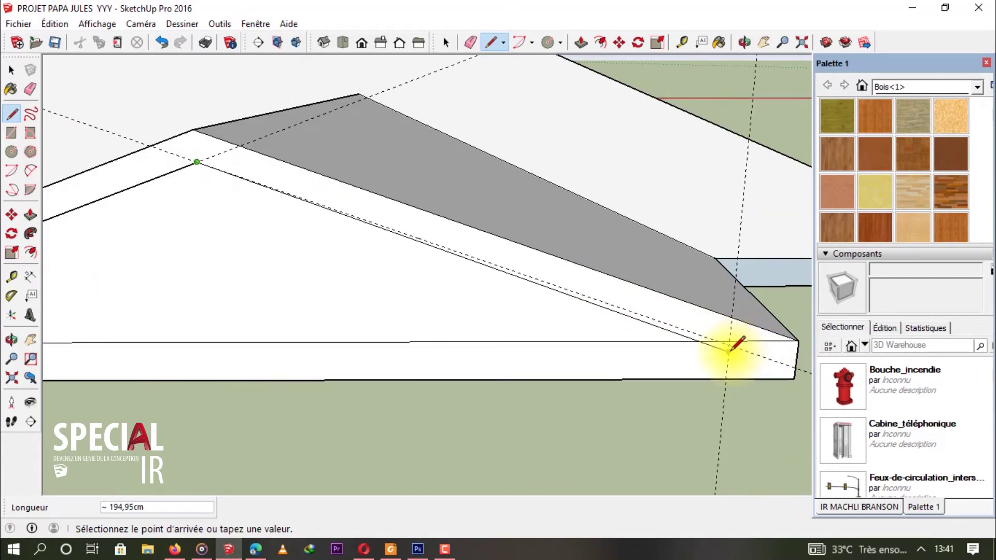
{"action": "left_click", "coordinate": [729, 343]}
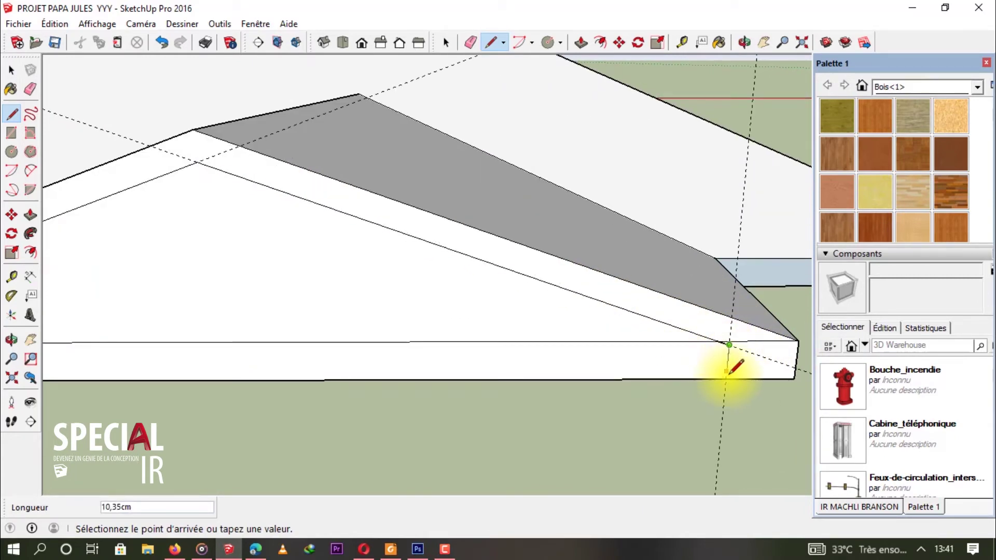
- Draw short lines down the vertical guides from the sloping lines to the fascia's bottom edge
{"action": "middle_click_drag", "start_coordinate": [720, 368], "coordinate": [402, 322]}
{"action": "left_click", "coordinate": [372, 326]}
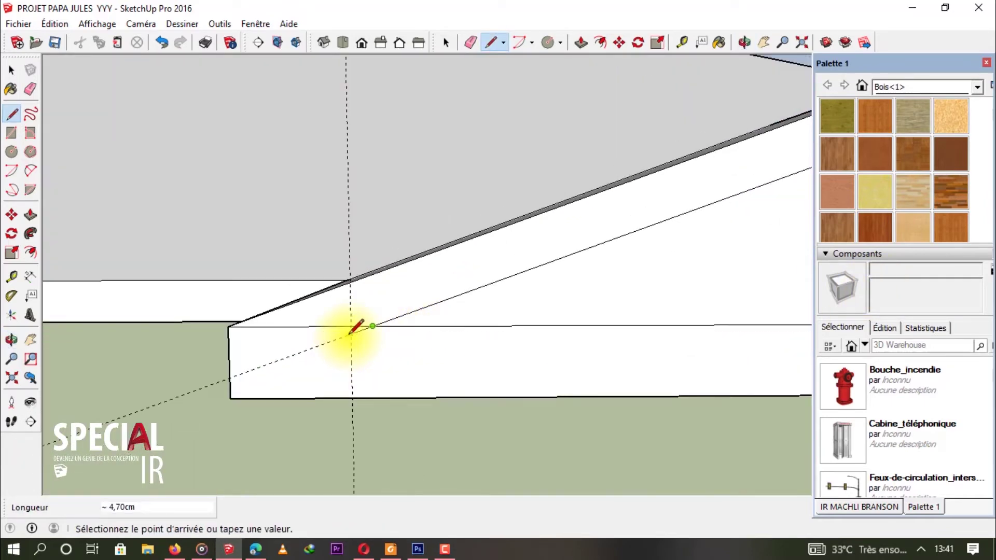
{"action": "left_click", "coordinate": [353, 396]}
- Erase the horizontal line across the extension's gable face and push the framed inner face inward
{"action": "mouse_move", "coordinate": [477, 344]}
{"action": "middle_mouse_down"}
{"action": "mouse_move", "coordinate": [422, 340]}
{"action": "mouse_move", "coordinate": [256, 360]}
{"action": "mouse_move", "coordinate": [357, 370]}
{"action": "mouse_move", "coordinate": [262, 351]}
{"action": "mouse_move", "coordinate": [247, 330]}
{"action": "mouse_move", "coordinate": [535, 331]}
{"action": "mouse_move", "coordinate": [488, 349]}
{"action": "mouse_move", "coordinate": [333, 351]}
{"action": "mouse_move", "coordinate": [456, 289]}
{"action": "mouse_move", "coordinate": [349, 238]}
{"action": "mouse_move", "coordinate": [385, 237]}
{"action": "middle_mouse_up"}
{"action": "key", "text": "e"}
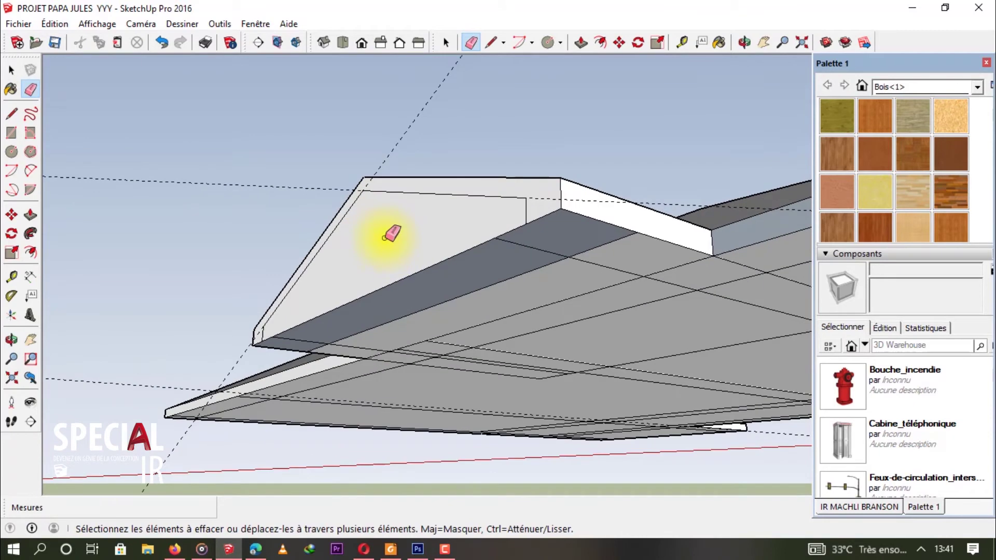
{"action": "key", "text": "p"}
{"action": "left_click", "coordinate": [429, 244]}
{"action": "left_click", "coordinate": [524, 260]}
- Place a guide parallel to the larger gable's sloping edge, 10 cm inside it
{"action": "mouse_move", "coordinate": [525, 260]}
{"action": "middle_mouse_down"}
{"action": "mouse_move", "coordinate": [390, 275]}
{"action": "mouse_move", "coordinate": [674, 356]}
{"action": "mouse_move", "coordinate": [152, 351]}
{"action": "mouse_move", "coordinate": [251, 313]}
{"action": "mouse_move", "coordinate": [543, 341]}
{"action": "mouse_move", "coordinate": [584, 316]}
{"action": "mouse_move", "coordinate": [618, 312]}
{"action": "mouse_move", "coordinate": [489, 301]}
{"action": "mouse_move", "coordinate": [534, 333]}
{"action": "mouse_move", "coordinate": [407, 318]}
{"action": "mouse_move", "coordinate": [450, 362]}
{"action": "mouse_move", "coordinate": [445, 282]}
{"action": "middle_mouse_up"}
{"action": "key", "text": "t"}
{"action": "left_click", "coordinate": [438, 291]}
{"action": "type", "text": "10"}
{"action": "key", "text": "Return"}
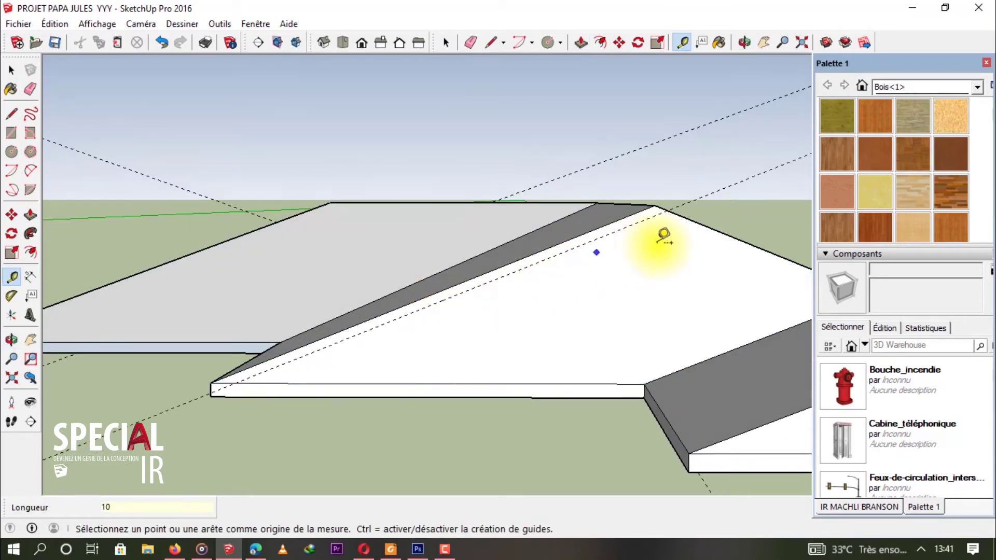
- Place guides 10 cm inside the larger gable's other sloping edge and inside both sloping edges of the front gable
{"action": "left_click", "coordinate": [696, 223]}
{"action": "type", "text": "10"}
{"action": "key", "text": "Return"}
{"action": "middle_click_drag", "start_coordinate": [618, 280], "coordinate": [598, 257]}
{"action": "left_click", "coordinate": [591, 265]}
{"action": "type", "text": "10"}
{"action": "key", "text": "Return"}
{"action": "left_click", "coordinate": [700, 252]}
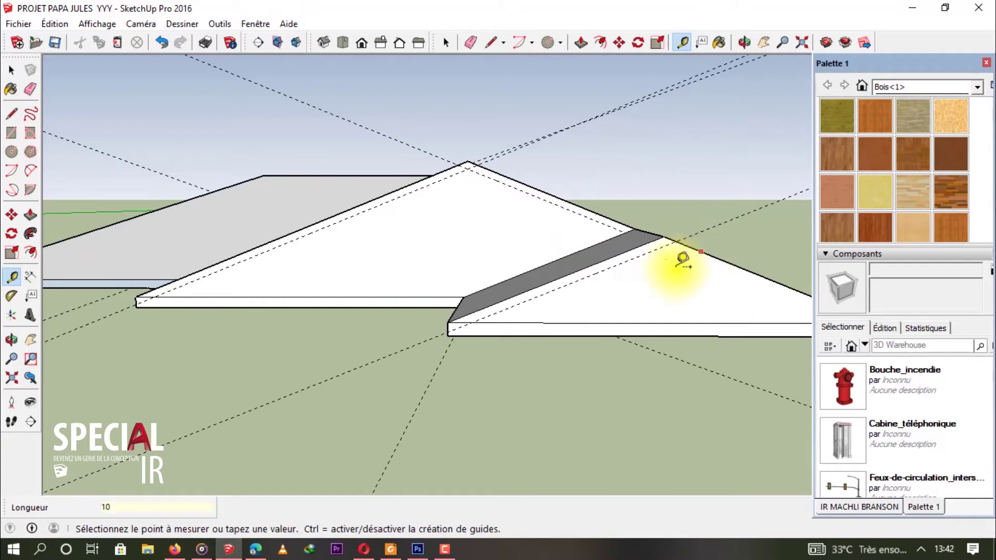
{"action": "type", "text": "10"}
{"action": "key", "text": "Return"}
- Place vertical guides 25 cm in from the larger gable's outer fascia end and from both fascia ends of the front gable
{"action": "scroll", "coordinate": [115, 266], "scroll_direction": "up", "scroll_amount": 5}
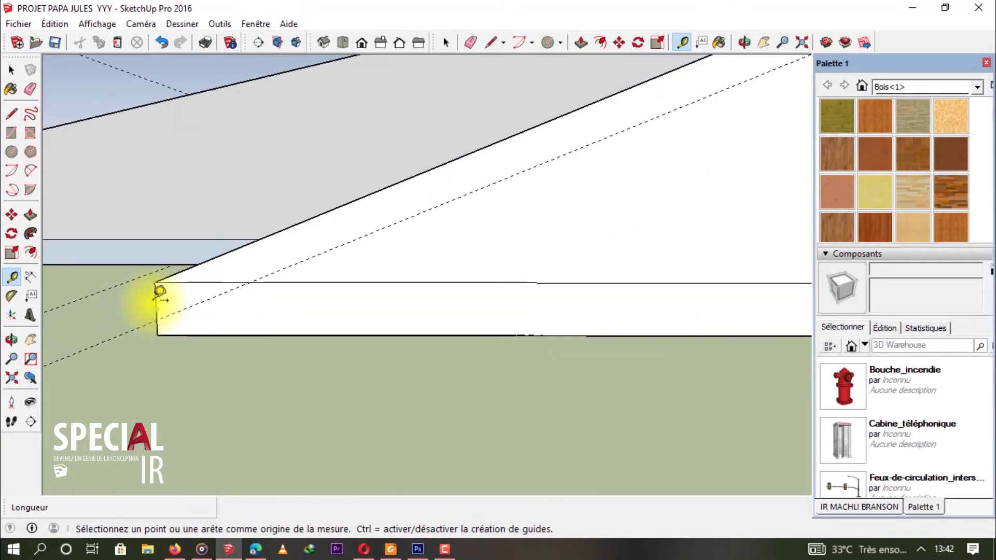
{"action": "left_click", "coordinate": [156, 308]}
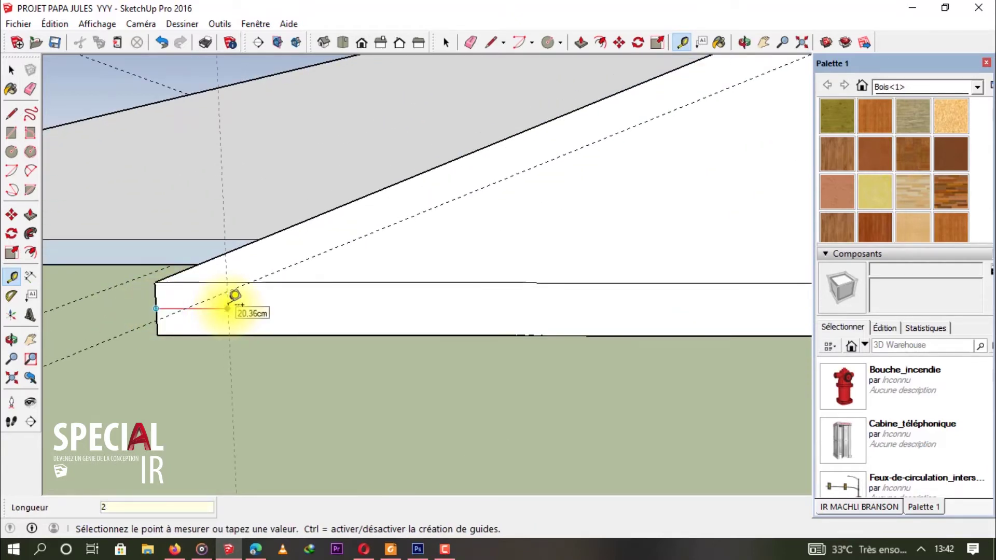
{"action": "type", "text": "25"}
{"action": "key", "text": "Return"}
{"action": "scroll", "coordinate": [430, 289], "scroll_direction": "down", "scroll_amount": 3}
{"action": "middle_click_drag", "start_coordinate": [430, 289], "coordinate": [417, 319]}
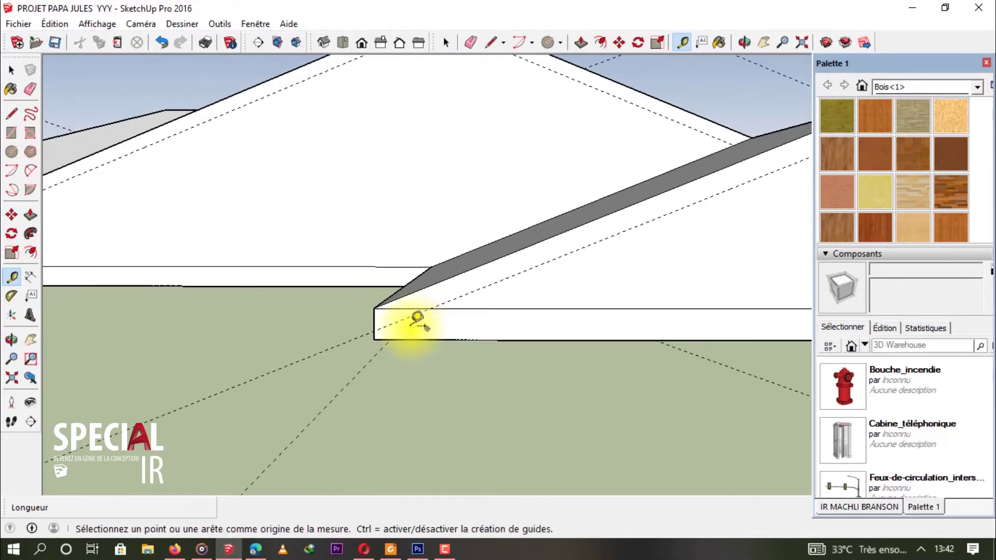
{"action": "left_click", "coordinate": [374, 322]}
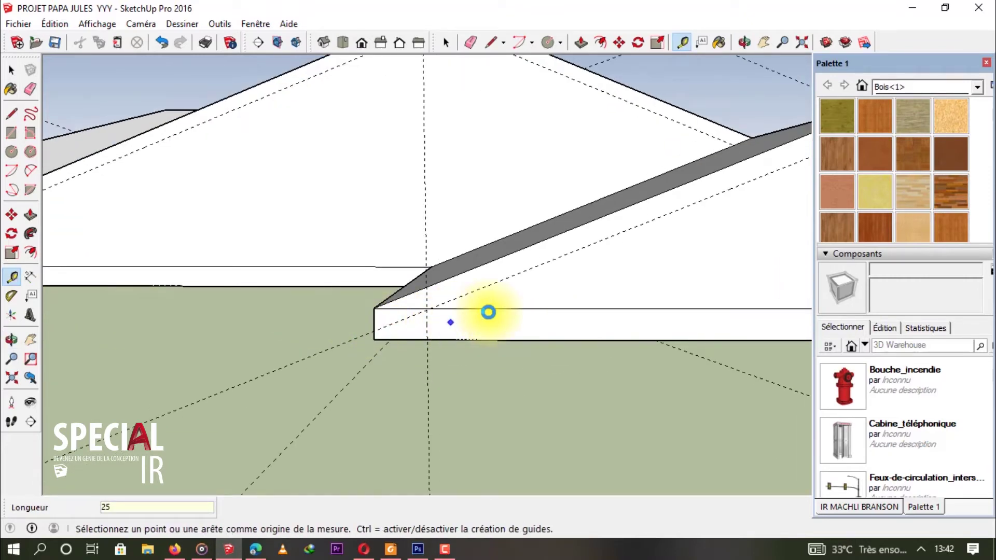
{"action": "scroll", "coordinate": [488, 311], "scroll_direction": "down", "scroll_amount": 5}
{"action": "scroll", "coordinate": [573, 304], "scroll_direction": "up", "scroll_amount": 5}
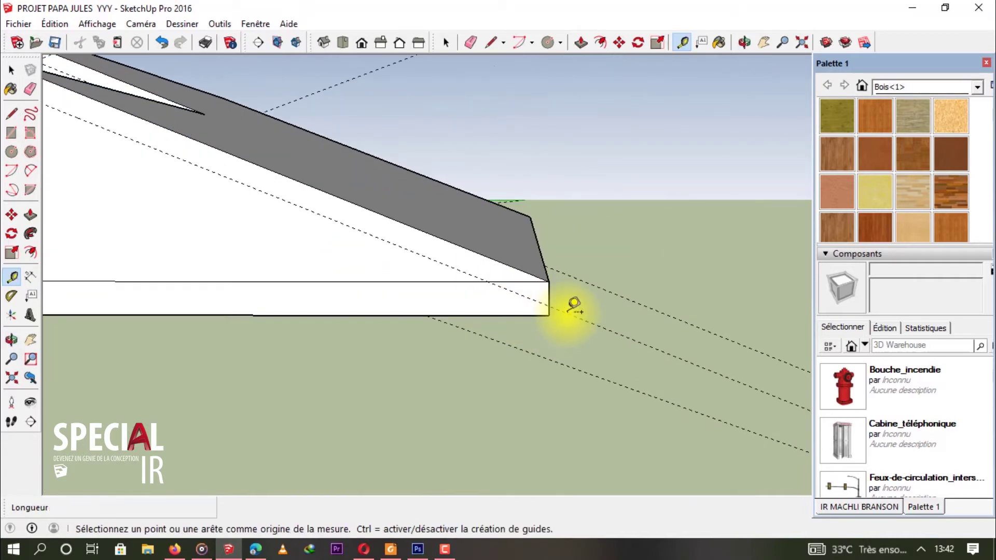
{"action": "left_click", "coordinate": [544, 295]}
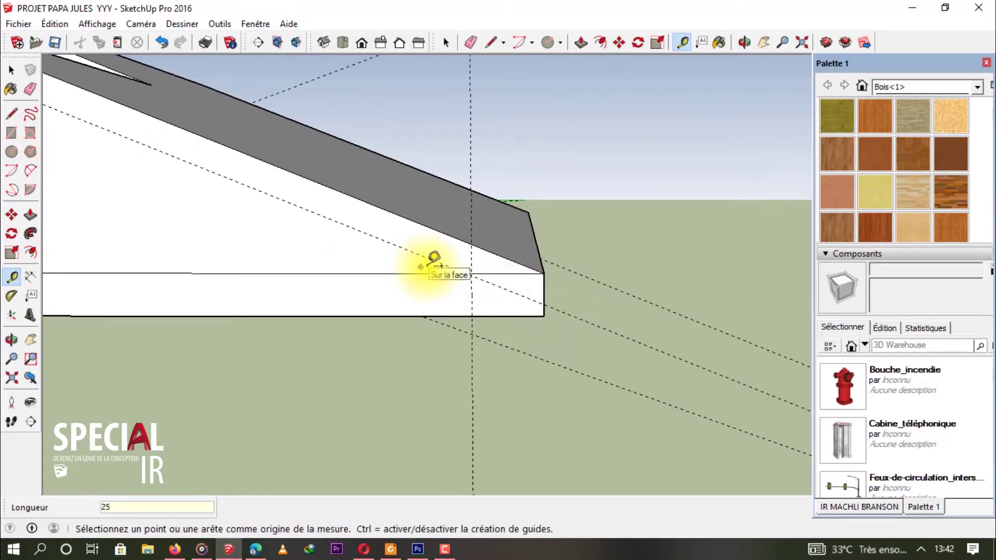
- Draw lines along the front gable's sloping guides and down its vertical guides to the fascia's bottom edge
{"action": "scroll", "coordinate": [434, 257], "scroll_direction": "up", "scroll_amount": 2}
{"action": "key", "text": "l"}
{"action": "left_click", "coordinate": [487, 278]}
{"action": "left_click", "coordinate": [489, 279]}
{"action": "scroll", "coordinate": [338, 216], "scroll_direction": "down", "scroll_amount": 2}
{"action": "middle_click_drag", "start_coordinate": [451, 262], "coordinate": [444, 222]}
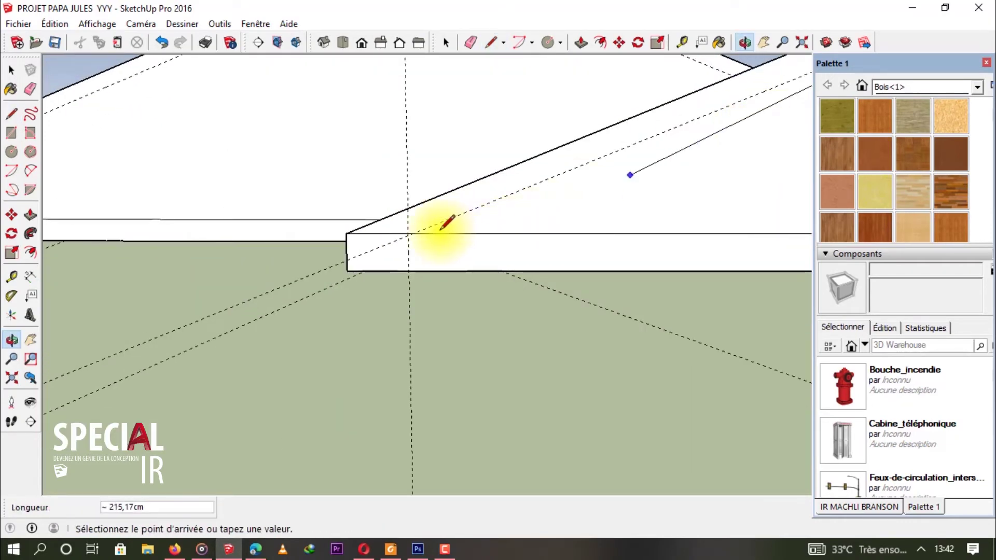
{"action": "scroll", "coordinate": [411, 229], "scroll_direction": "up", "scroll_amount": 3}
{"action": "left_click", "coordinate": [404, 236]}
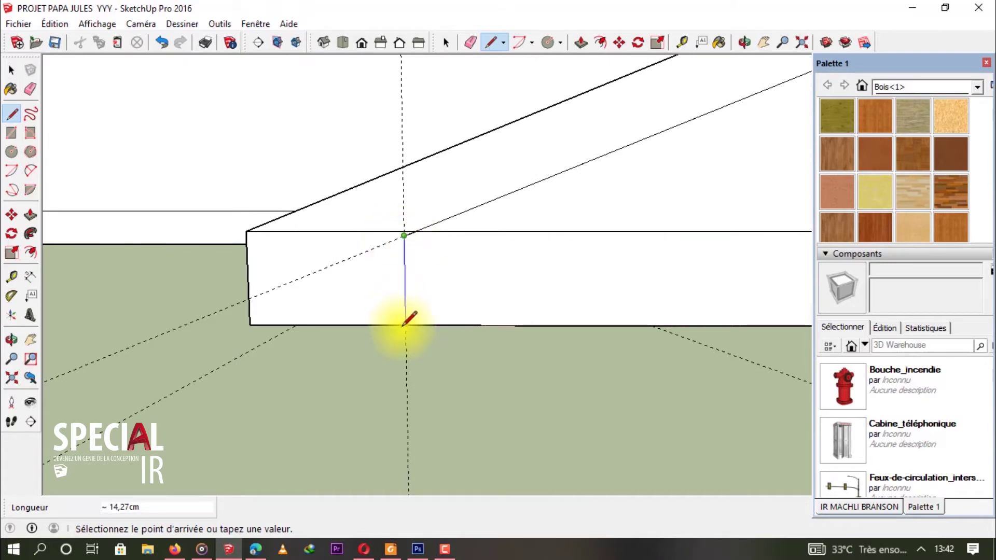
{"action": "left_click", "coordinate": [405, 324]}
- Draw lines along the larger gable's sloping guides and down its vertical guide to the fascia's bottom edge
{"action": "scroll", "coordinate": [322, 278], "scroll_direction": "down", "scroll_amount": 3}
{"action": "middle_click_drag", "start_coordinate": [322, 278], "coordinate": [655, 294]}
{"action": "scroll", "coordinate": [654, 294], "scroll_direction": "up", "scroll_amount": 4}
{"action": "left_click", "coordinate": [647, 297]}
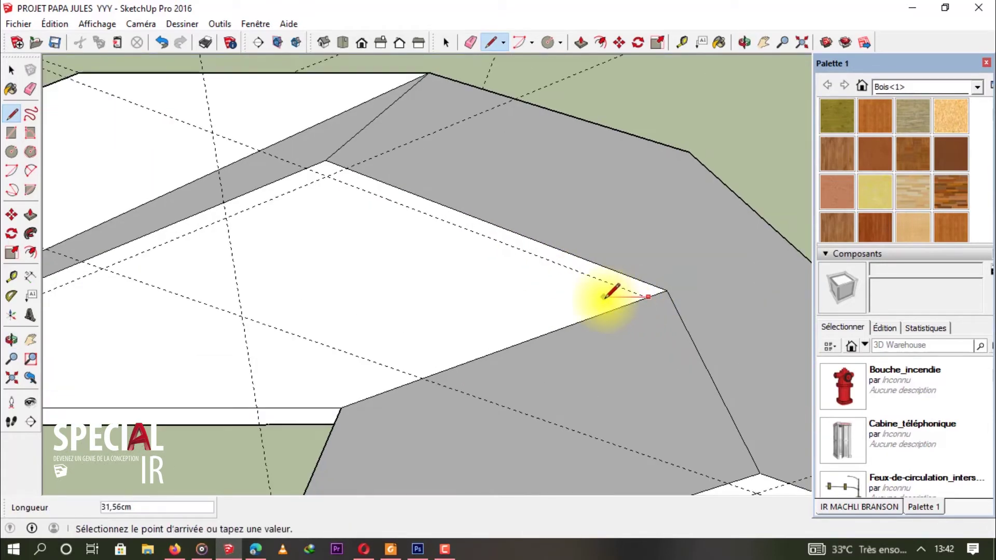
{"action": "left_click", "coordinate": [328, 174]}
{"action": "scroll", "coordinate": [278, 222], "scroll_direction": "down", "scroll_amount": 2}
{"action": "middle_click_drag", "start_coordinate": [278, 222], "coordinate": [289, 251]}
{"action": "scroll", "coordinate": [286, 246], "scroll_direction": "up", "scroll_amount": 4}
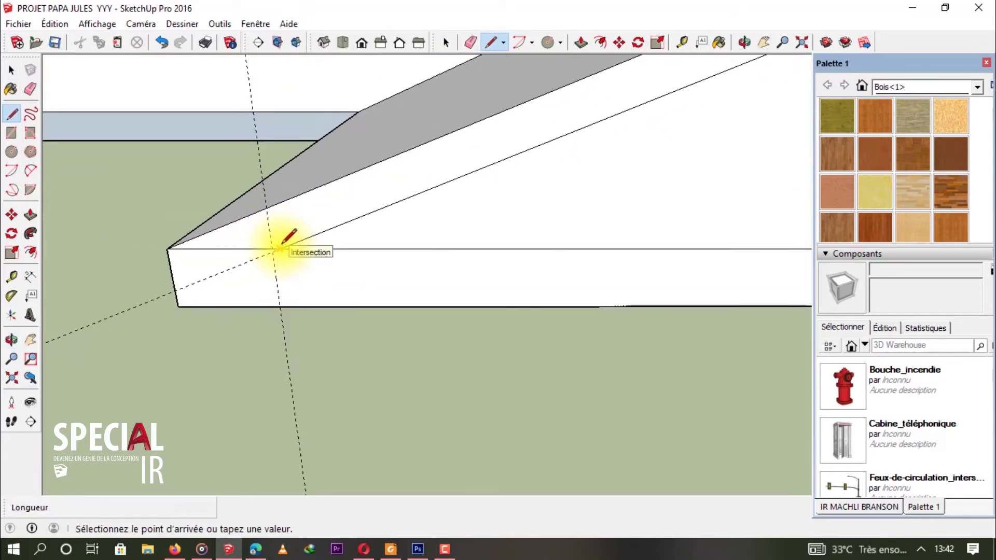
{"action": "left_click", "coordinate": [278, 307]}
- Erase the horizontal lines along the fascia's top across the larger and front gable faces
{"action": "scroll", "coordinate": [340, 296], "scroll_direction": "down", "scroll_amount": 2}
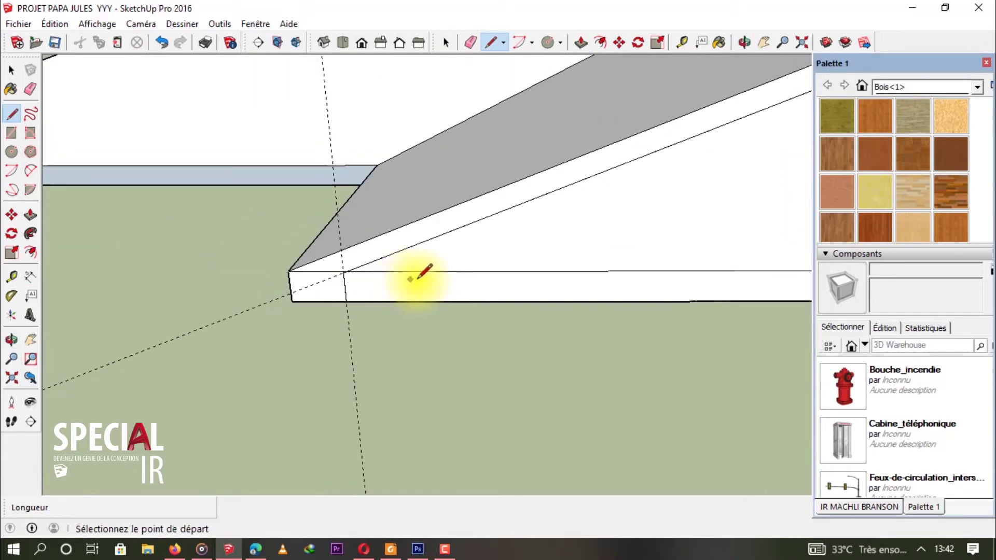
{"action": "key", "text": "e"}
{"action": "mouse_move", "coordinate": [338, 271]}
{"action": "middle_mouse_down"}
{"action": "mouse_move", "coordinate": [529, 271]}
{"action": "mouse_move", "coordinate": [263, 270]}
{"action": "mouse_move", "coordinate": [480, 263]}
{"action": "mouse_move", "coordinate": [255, 289]}
{"action": "middle_mouse_up"}
{"action": "scroll", "coordinate": [269, 285], "scroll_direction": "up", "scroll_amount": 4}
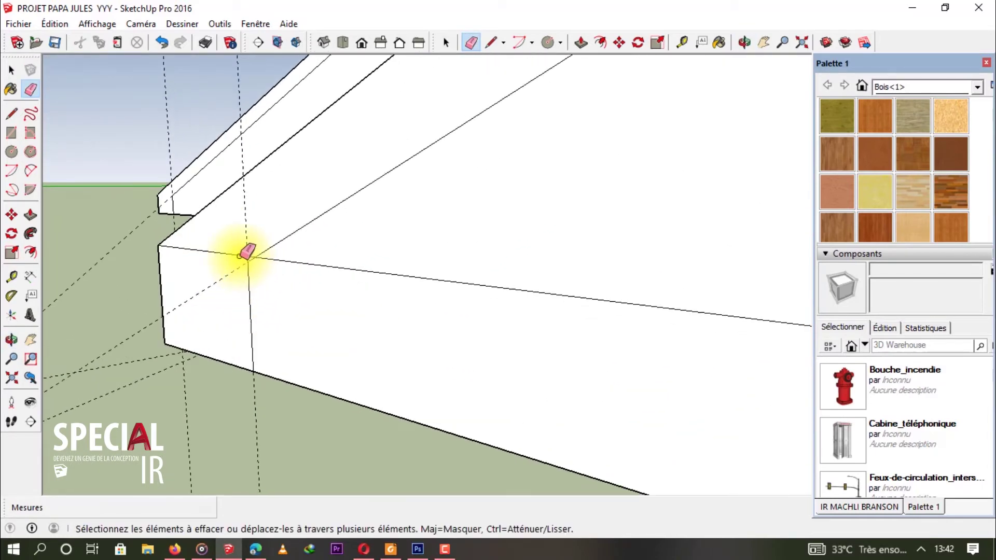
{"action": "middle_click_drag", "start_coordinate": [268, 254], "coordinate": [267, 287]}
{"action": "scroll", "coordinate": [373, 292], "scroll_direction": "up", "scroll_amount": 2}
{"action": "mouse_move", "coordinate": [374, 292]}
{"action": "middle_mouse_down"}
{"action": "mouse_move", "coordinate": [210, 250]}
{"action": "mouse_move", "coordinate": [507, 307]}
{"action": "middle_mouse_up"}
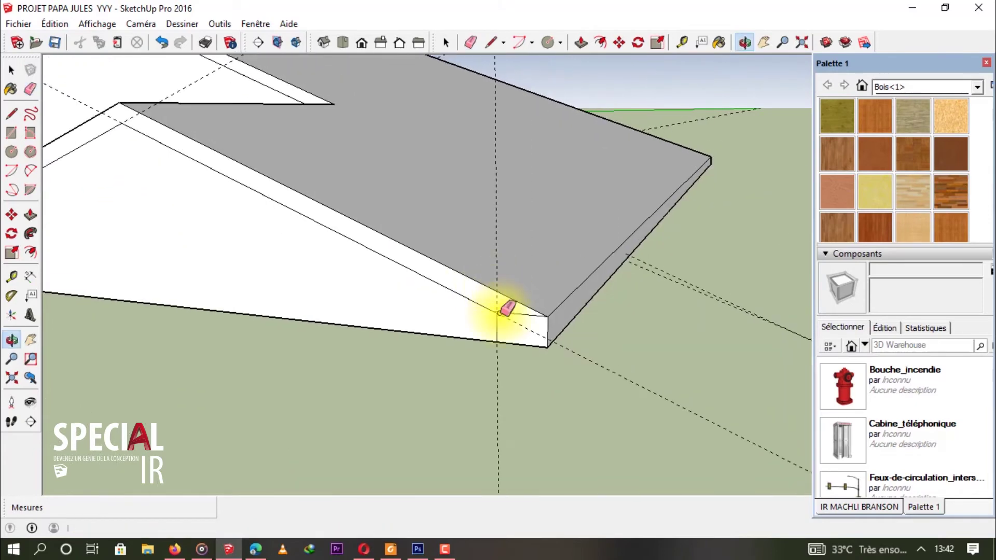
{"action": "scroll", "coordinate": [519, 311], "scroll_direction": "up", "scroll_amount": 2}
{"action": "mouse_move", "coordinate": [436, 311]}
{"action": "middle_mouse_down"}
{"action": "mouse_move", "coordinate": [436, 289]}
{"action": "mouse_move", "coordinate": [327, 264]}
{"action": "mouse_move", "coordinate": [140, 178]}
{"action": "mouse_move", "coordinate": [481, 207]}
{"action": "mouse_move", "coordinate": [400, 139]}
{"action": "mouse_move", "coordinate": [389, 144]}
{"action": "middle_mouse_up"}
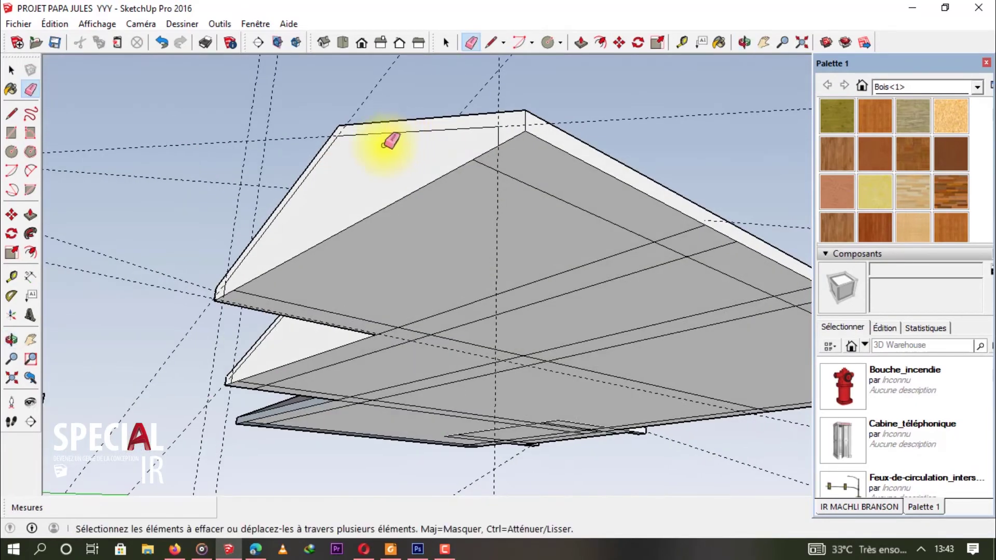
- Push the framed inner faces of the front and larger gables inward and delete all guides
{"action": "key", "text": "p"}
{"action": "left_click", "coordinate": [392, 148]}
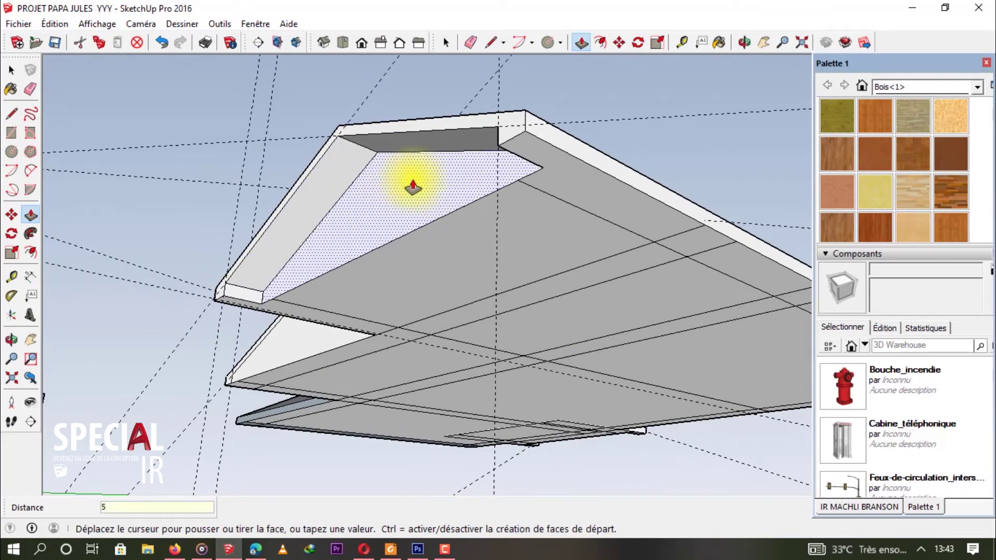
{"action": "key", "text": "Return"}
{"action": "middle_click_drag", "start_coordinate": [271, 224], "coordinate": [442, 333]}
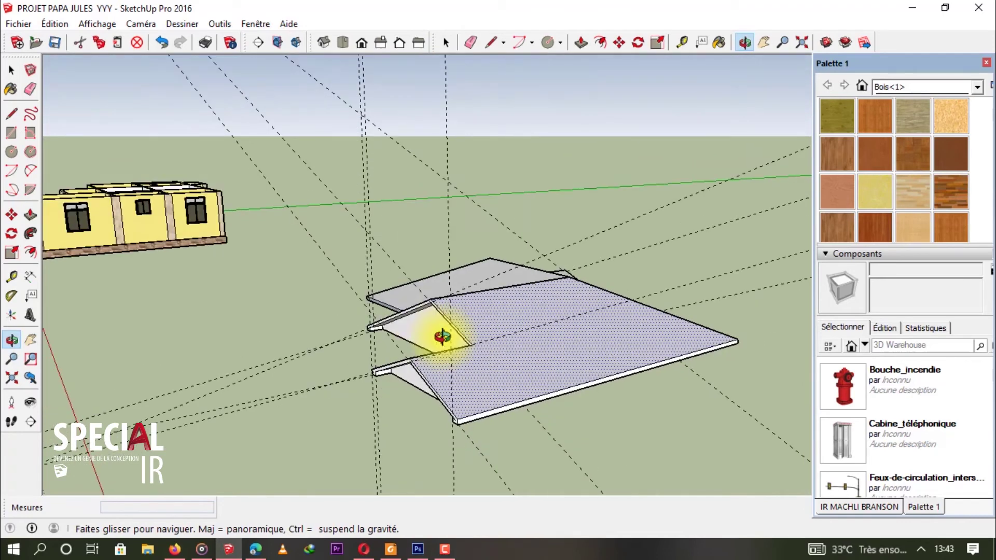
{"action": "left_click", "coordinate": [54, 24]}
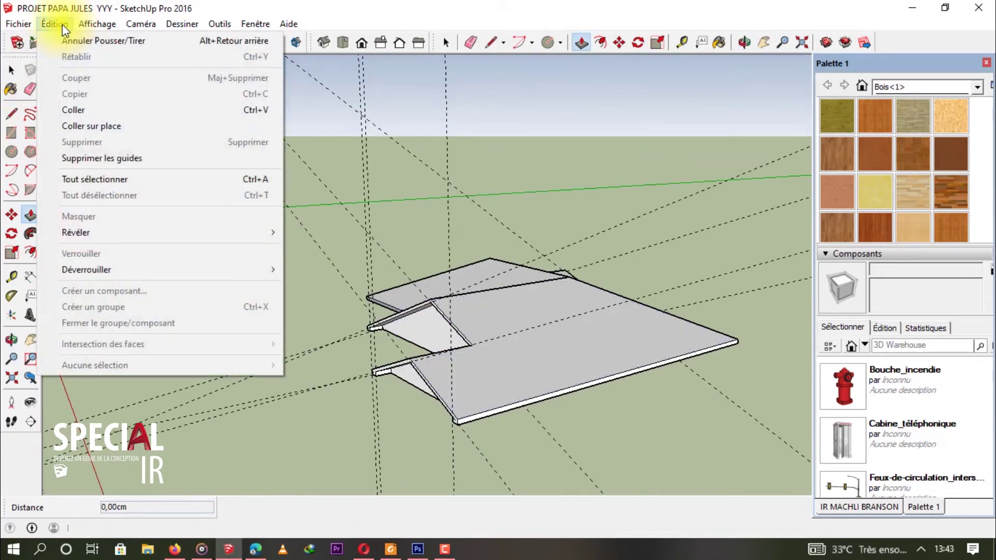
{"action": "left_click", "coordinate": [111, 157]}
- Draw a vertical line down the larger gable's recessed face from its peak to the front roof
{"action": "middle_click_drag", "start_coordinate": [359, 362], "coordinate": [502, 210]}
{"action": "scroll", "coordinate": [529, 347], "scroll_direction": "up", "scroll_amount": 5}
{"action": "key", "text": "p"}
{"action": "key", "text": "l"}
{"action": "left_click", "coordinate": [502, 149]}
{"action": "mouse_move", "coordinate": [511, 267]}
{"action": "middle_mouse_down"}
{"action": "mouse_move", "coordinate": [567, 200]}
{"action": "mouse_move", "coordinate": [539, 301]}
{"action": "mouse_move", "coordinate": [506, 223]}
{"action": "mouse_move", "coordinate": [511, 349]}
{"action": "middle_mouse_up"}
{"action": "scroll", "coordinate": [510, 308], "scroll_direction": "up", "scroll_amount": 3}
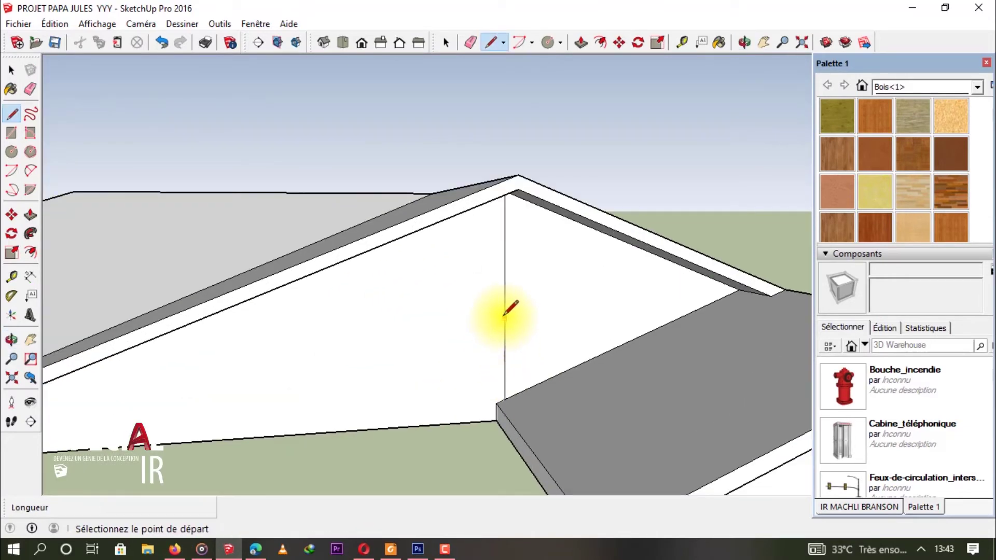
{"action": "middle_click_drag", "start_coordinate": [512, 291], "coordinate": [478, 288]}
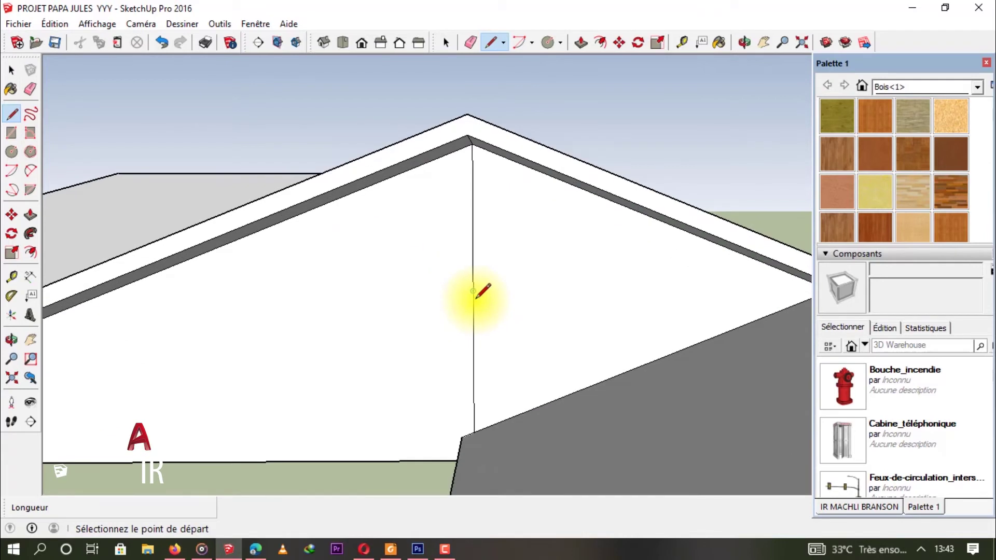
- Draw a horizontal line about 160 cm long across the larger gable's recessed face from the vertical line's midpoint
{"action": "left_click", "coordinate": [473, 291]}
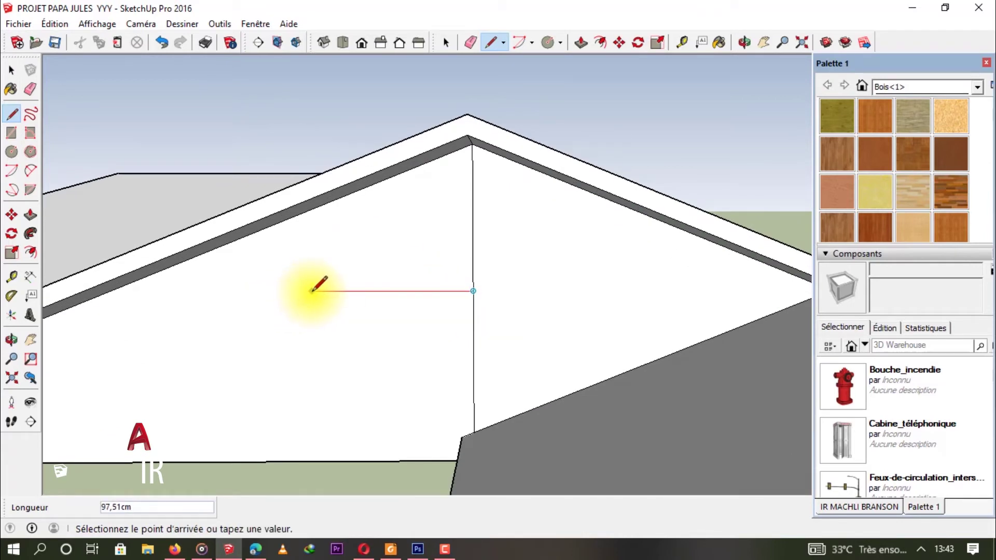
{"action": "type", "text": "160"}
{"action": "key", "text": "Return"}
{"action": "middle_click_drag", "start_coordinate": [318, 289], "coordinate": [390, 304]}
{"action": "key", "text": "Escape"}
- Move the horizontal line 40 cm down along the vertical line and place a copy of it higher up
{"action": "key", "text": "space"}
{"action": "left_click", "coordinate": [387, 294]}
{"action": "key", "text": "l"}
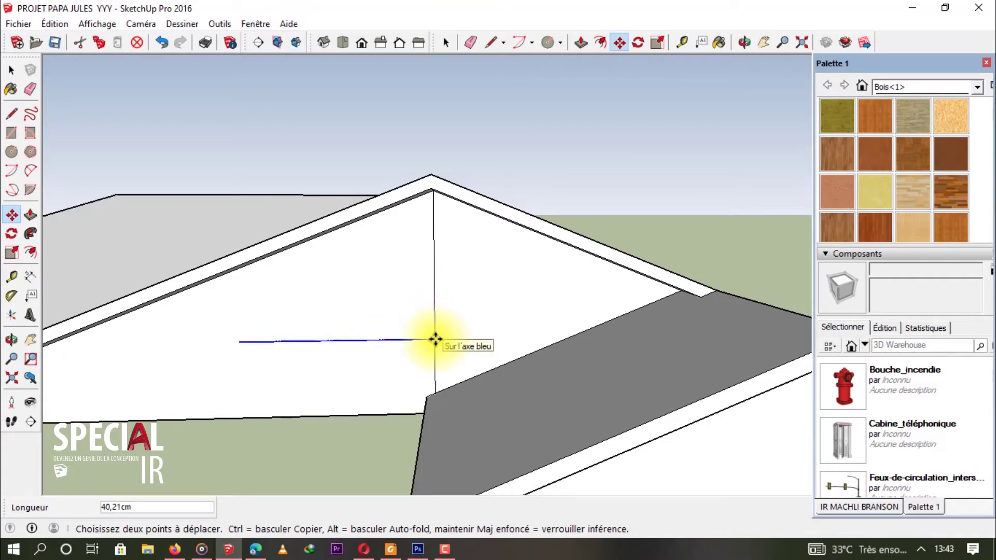
{"action": "key", "text": "Return"}
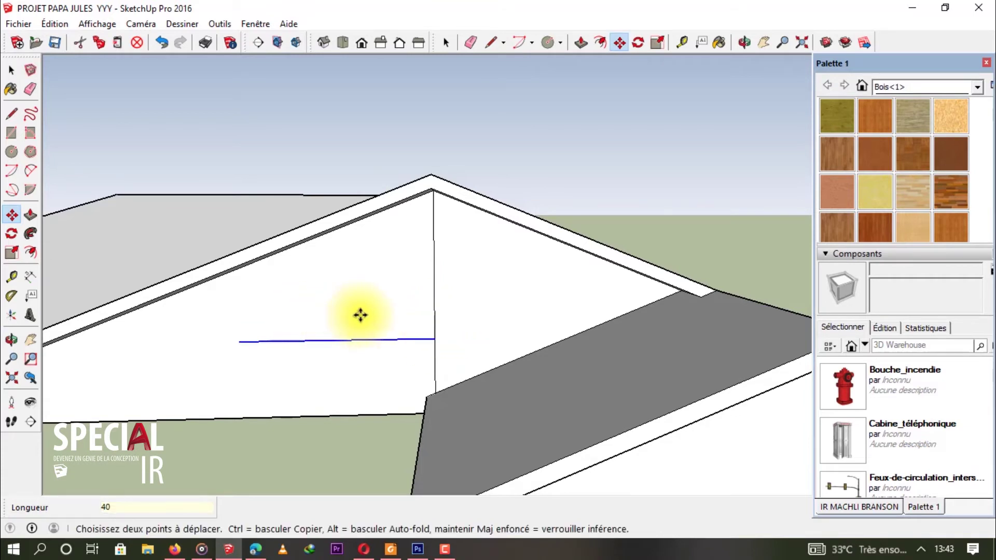
{"action": "left_click", "coordinate": [433, 340]}
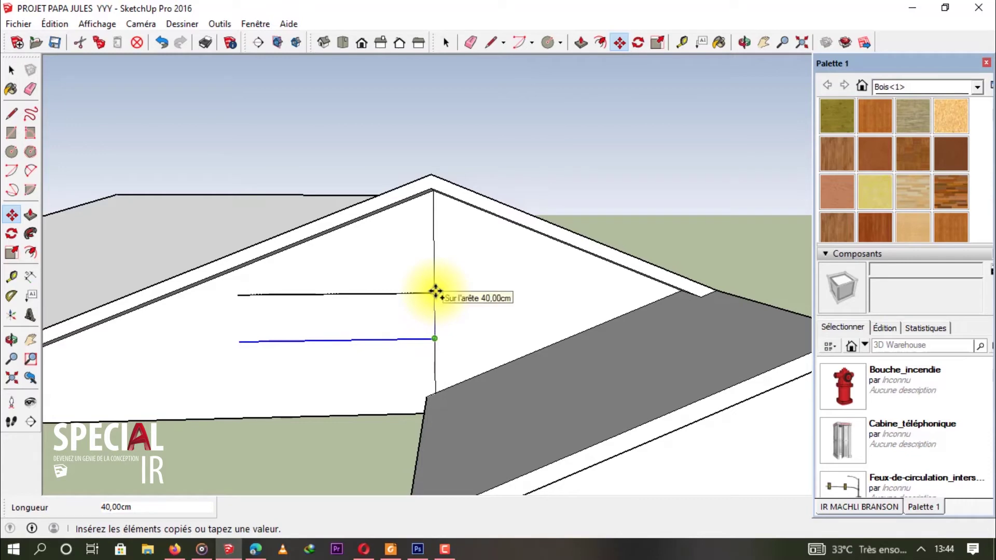
{"action": "key", "text": "Return"}
- Join the lower line's free end to the upper line's vertical-line end, and erase the surplus lines around the triangle
{"action": "key", "text": "l"}
{"action": "left_click", "coordinate": [238, 341]}
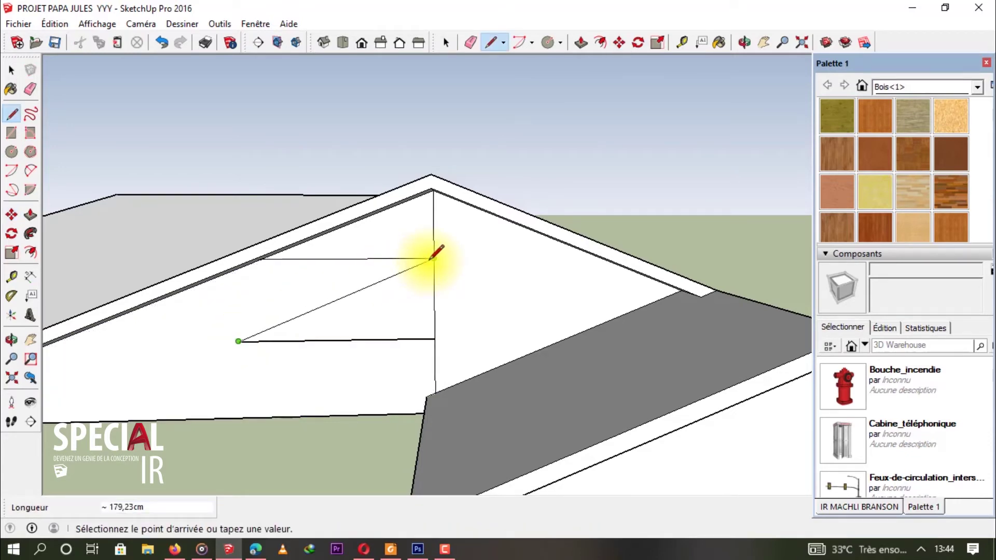
{"action": "key", "text": "e"}
{"action": "left_click", "coordinate": [396, 257]}
- Draw a vertical line from the front gable's recessed peak to its base and a 90 cm horizontal line from its midpoint
{"action": "mouse_move", "coordinate": [396, 257]}
{"action": "middle_mouse_down"}
{"action": "mouse_move", "coordinate": [452, 340]}
{"action": "mouse_move", "coordinate": [485, 329]}
{"action": "mouse_move", "coordinate": [418, 289]}
{"action": "mouse_move", "coordinate": [571, 300]}
{"action": "mouse_move", "coordinate": [518, 289]}
{"action": "middle_mouse_up"}
{"action": "key", "text": "l"}
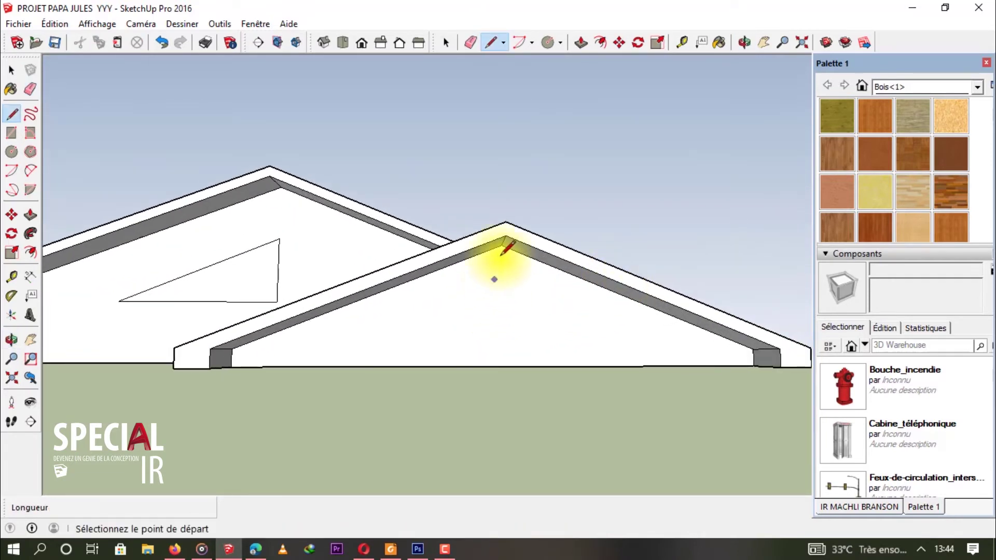
{"action": "left_click", "coordinate": [501, 245]}
{"action": "left_click", "coordinate": [501, 366]}
{"action": "left_click", "coordinate": [501, 306]}
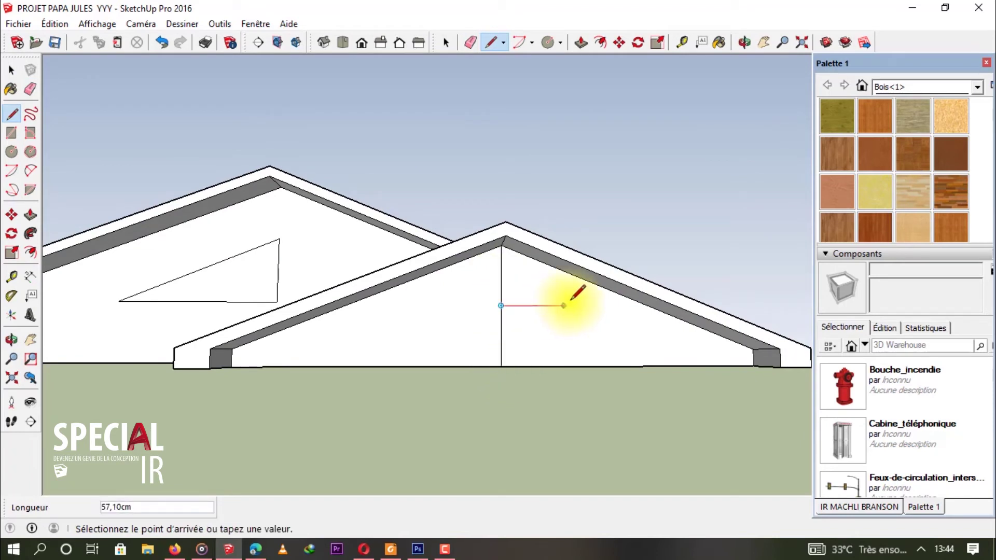
{"action": "key", "text": "Return"}
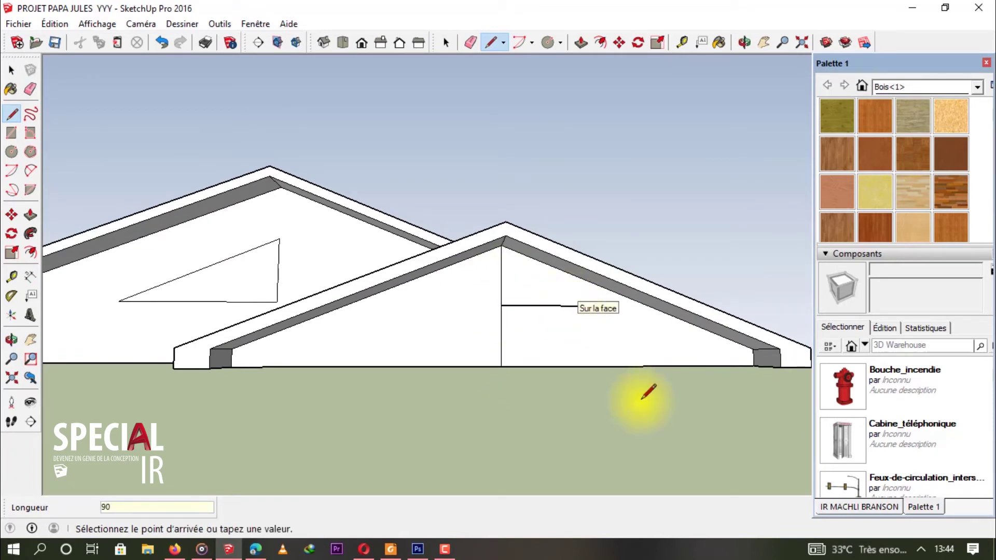
- Move the front gable's 90 cm horizontal line 20 cm down along the vertical line
{"action": "middle_click_drag", "start_coordinate": [605, 307], "coordinate": [509, 309]}
{"action": "key", "text": "space"}
{"action": "key", "text": "m"}
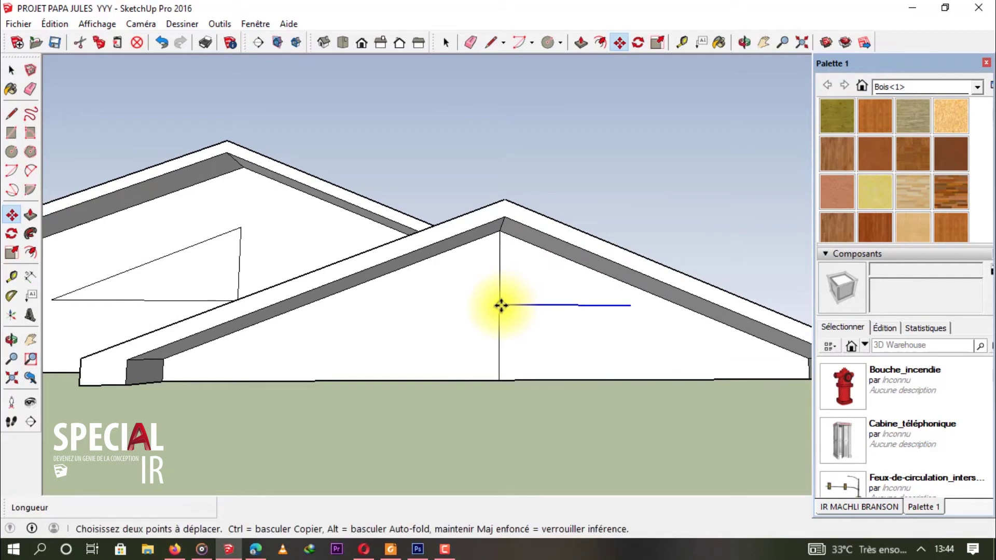
{"action": "left_click", "coordinate": [501, 305]}
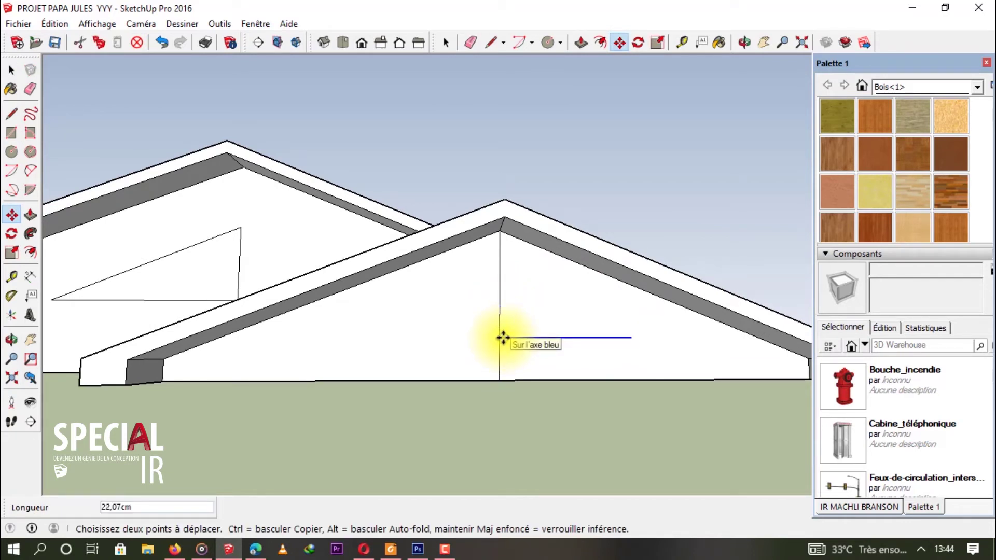
{"action": "type", "text": "20"}
{"action": "key", "text": "Return"}
{"action": "key", "text": "space"}
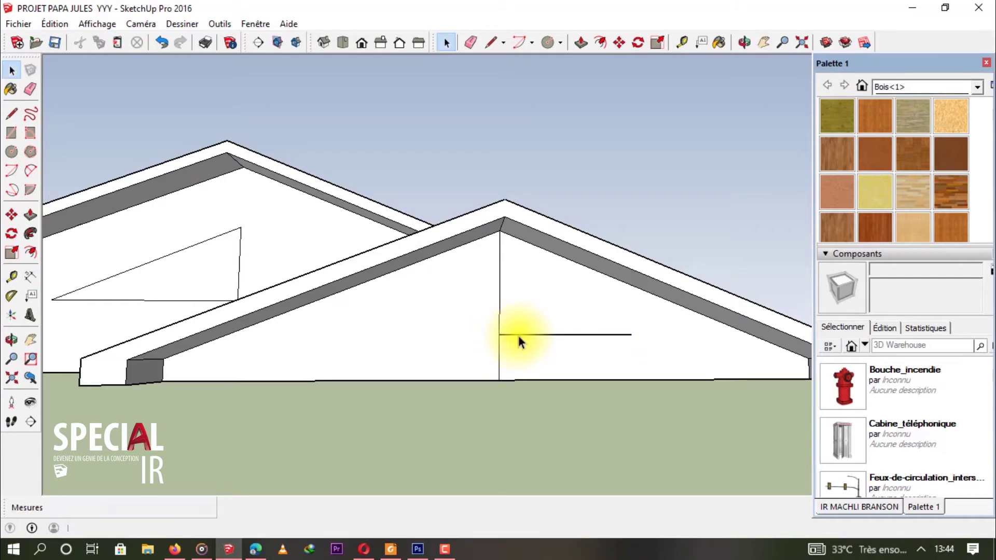
- Copy the front gable's horizontal line 38 cm upward along the vertical line
{"action": "key", "text": "m"}
{"action": "left_click", "coordinate": [499, 335], "text": "ctrl"}
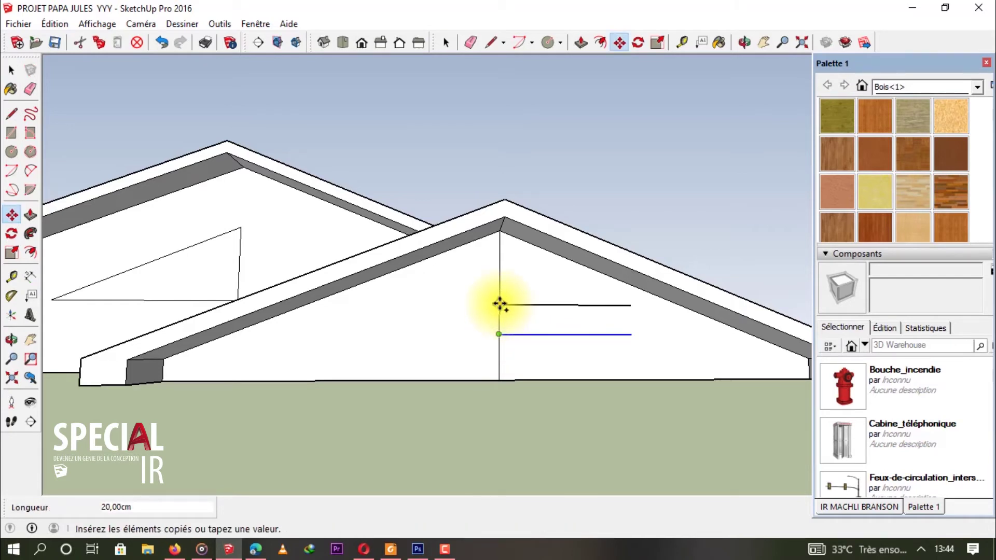
{"action": "type", "text": "38"}
{"action": "key", "text": "Return"}
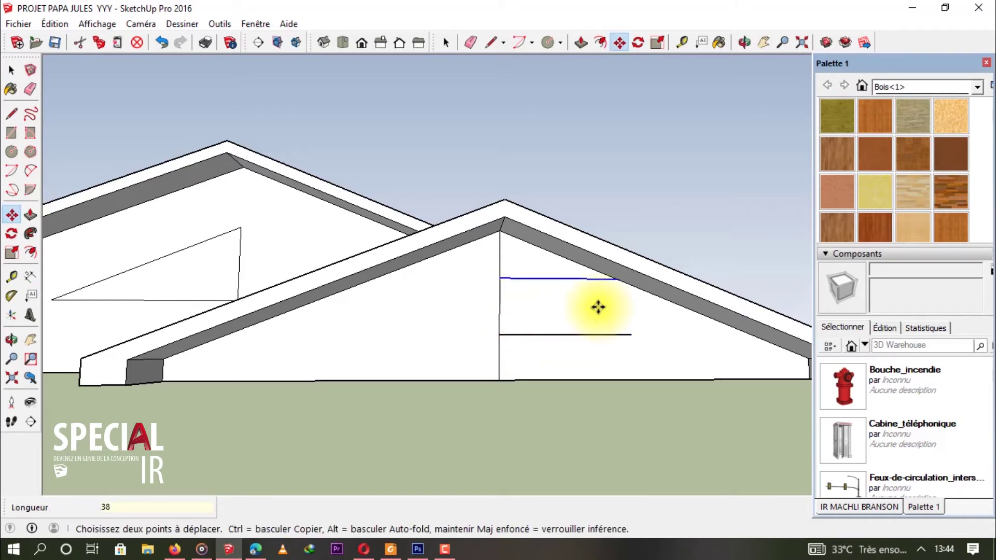
- Close the front gable's triangle with a sloping line from the lower line's free end to the upper line's inner end
{"action": "key", "text": "l"}
{"action": "left_click", "coordinate": [631, 335]}
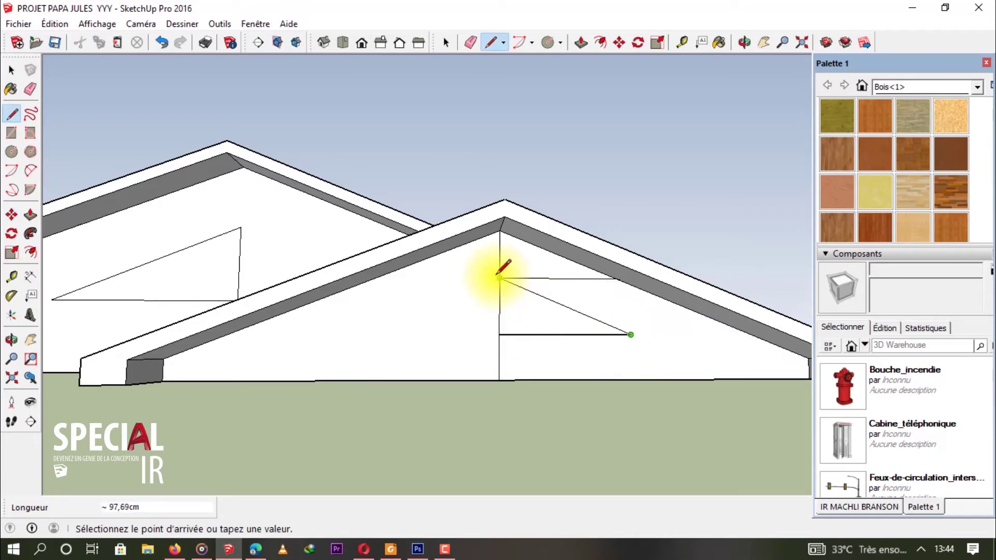
{"action": "left_click", "coordinate": [500, 278]}
{"action": "key", "text": "e"}
{"action": "mouse_move", "coordinate": [517, 356]}
{"action": "middle_mouse_down"}
{"action": "mouse_move", "coordinate": [389, 285]}
{"action": "mouse_move", "coordinate": [222, 267]}
{"action": "mouse_move", "coordinate": [305, 291]}
{"action": "mouse_move", "coordinate": [252, 315]}
{"action": "mouse_move", "coordinate": [515, 318]}
{"action": "mouse_move", "coordinate": [344, 238]}
{"action": "mouse_move", "coordinate": [210, 296]}
{"action": "middle_mouse_up"}
{"action": "mouse_move", "coordinate": [417, 351]}
{"action": "middle_mouse_down"}
{"action": "mouse_move", "coordinate": [400, 297]}
{"action": "mouse_move", "coordinate": [344, 306]}
{"action": "mouse_move", "coordinate": [415, 289]}
{"action": "mouse_move", "coordinate": [283, 277]}
{"action": "mouse_move", "coordinate": [296, 260]}
{"action": "middle_mouse_up"}
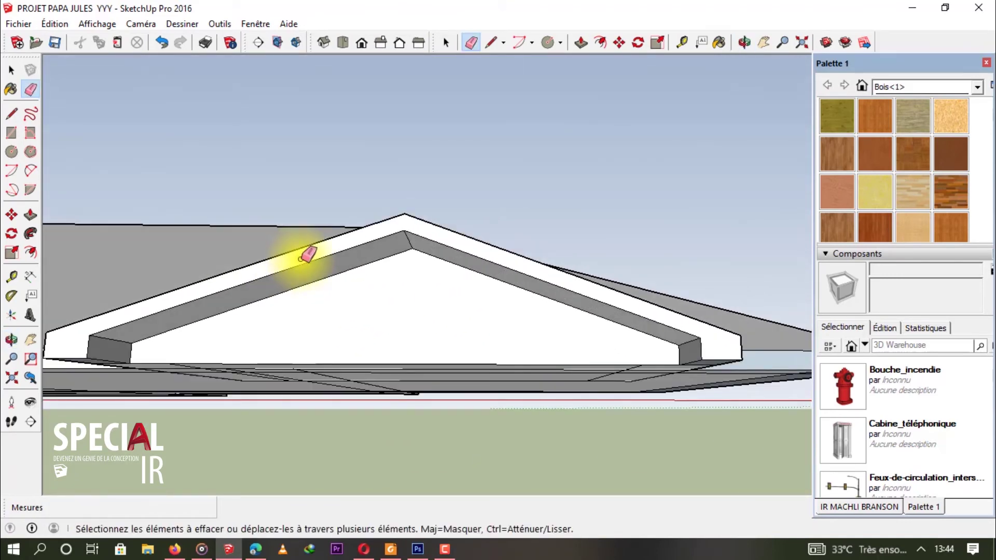
- Draw a vertical line from the small rear gable's recessed peak down to its base
{"action": "key", "text": "l"}
{"action": "left_click", "coordinate": [404, 233]}
{"action": "left_click", "coordinate": [411, 369]}
{"action": "mouse_move", "coordinate": [411, 369]}
{"action": "middle_mouse_down"}
{"action": "mouse_move", "coordinate": [442, 356]}
{"action": "mouse_move", "coordinate": [437, 312]}
{"action": "mouse_move", "coordinate": [396, 315]}
{"action": "middle_mouse_up"}
- Try a circle of 35 cm radius centred on the midpoint of the small gable's vertical line
{"action": "key", "text": "c"}
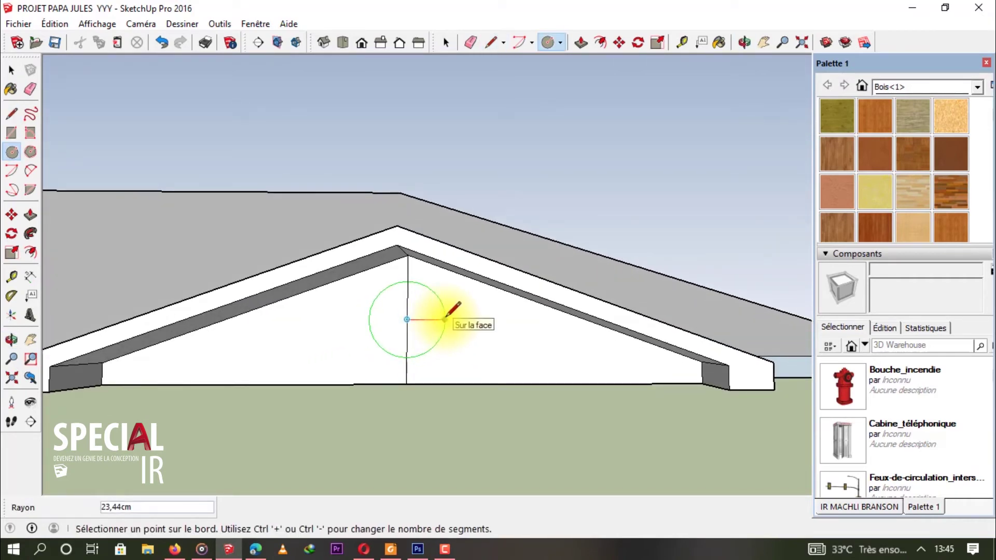
{"action": "type", "text": "35"}
{"action": "key", "text": "Return"}
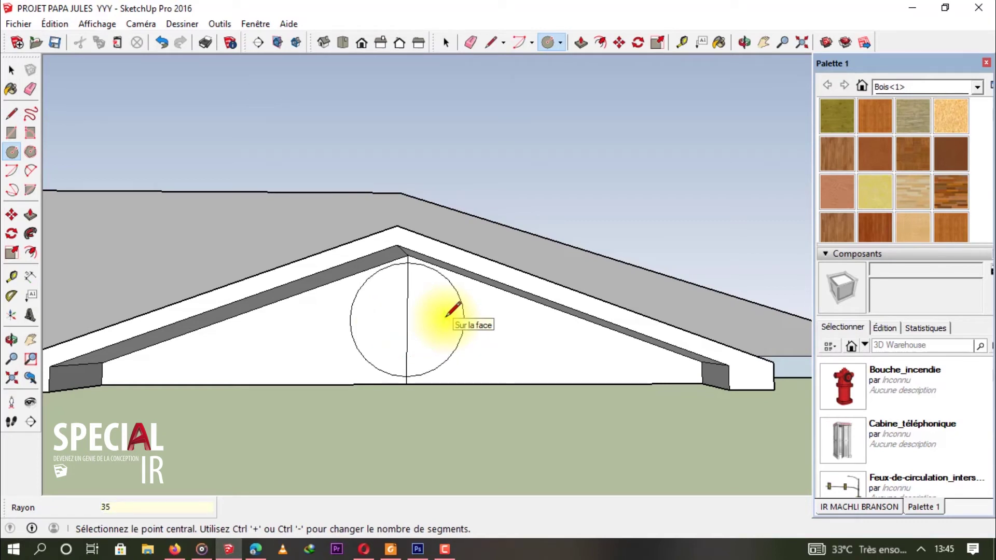
{"action": "key", "text": "ctrl+z"}
- Draw a smaller circle centred on the midpoint of the small gable's vertical line and erase that line
{"action": "left_click", "coordinate": [407, 319]}
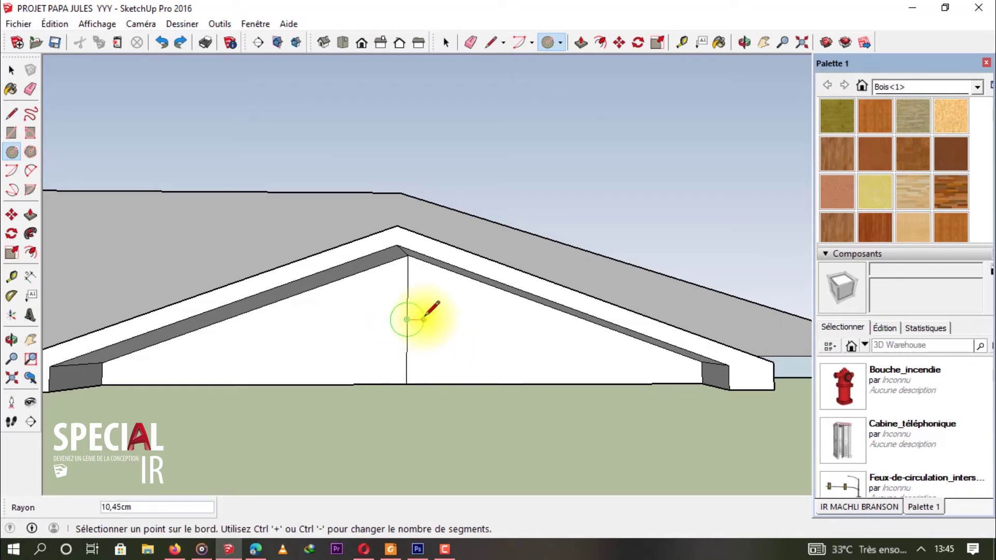
{"action": "left_click", "coordinate": [445, 318]}
{"action": "mouse_move", "coordinate": [445, 318]}
{"action": "middle_mouse_down"}
{"action": "mouse_move", "coordinate": [500, 296]}
{"action": "mouse_move", "coordinate": [451, 318]}
{"action": "mouse_move", "coordinate": [433, 313]}
{"action": "middle_mouse_up"}
{"action": "key", "text": "e"}
{"action": "mouse_move", "coordinate": [433, 313]}
{"action": "left_mouse_down"}
{"action": "mouse_move", "coordinate": [437, 293]}
{"action": "mouse_move", "coordinate": [431, 369]}
{"action": "left_mouse_up"}
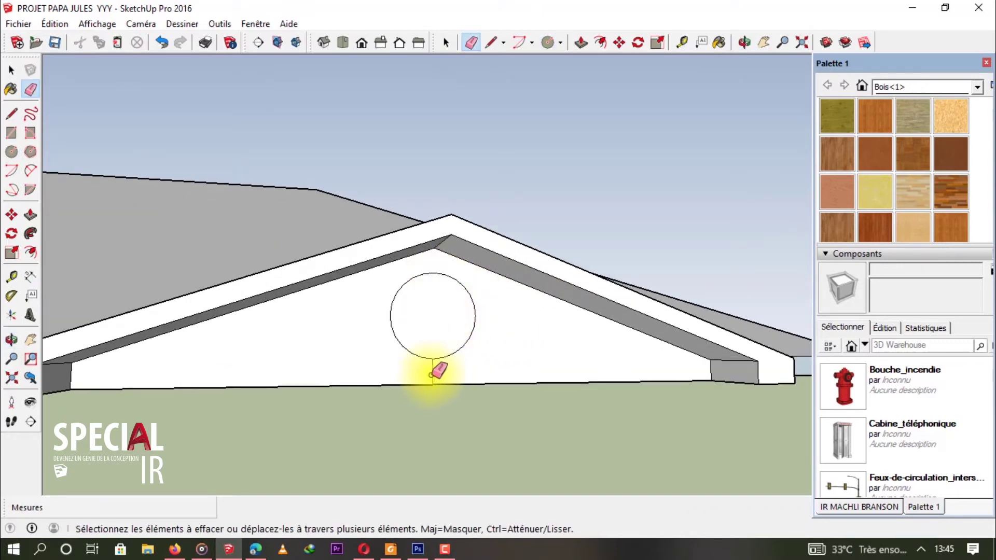
- Offset the small gable's circle 5 cm inward
{"action": "left_click", "coordinate": [31, 253]}
{"action": "left_click", "coordinate": [449, 276]}
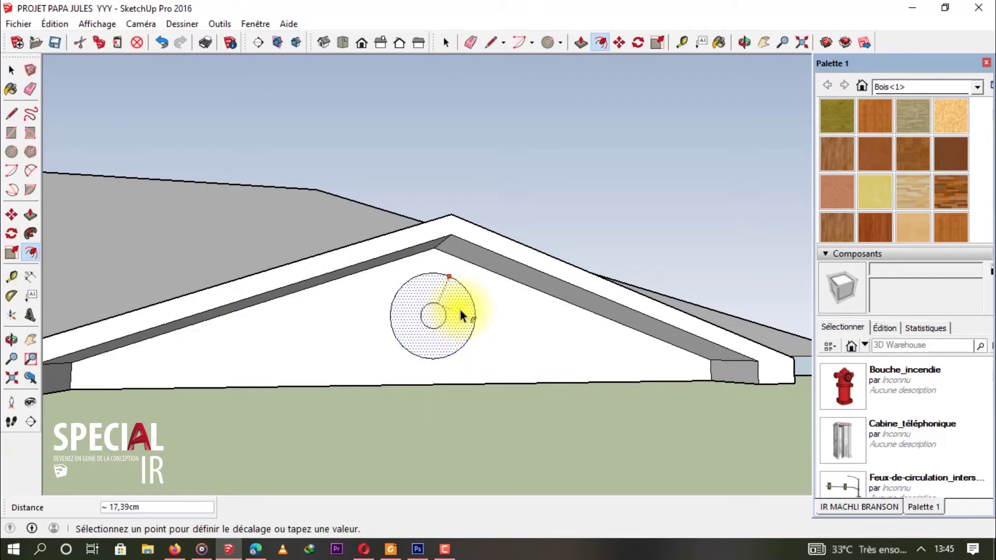
{"action": "type", "text": "5"}
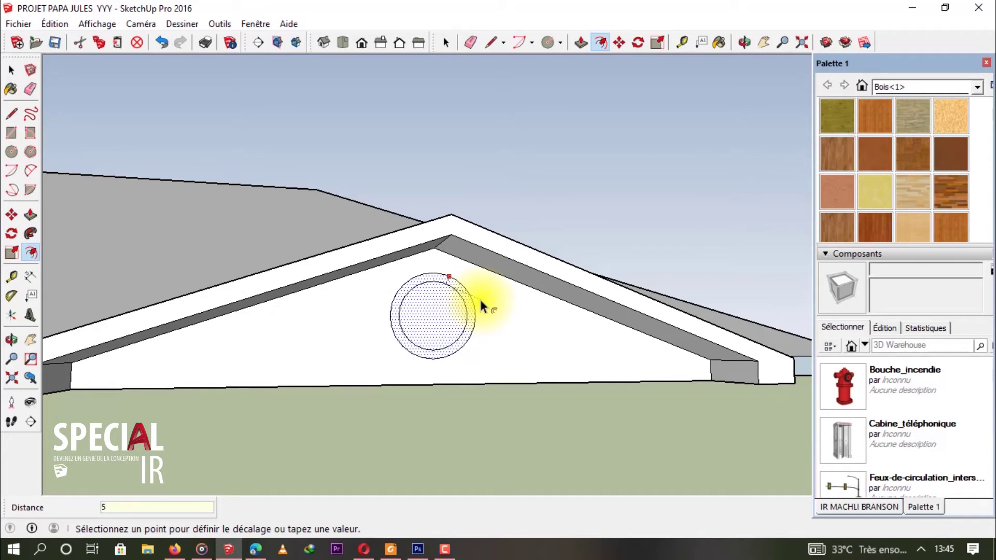
{"action": "key", "text": "Return"}
- Extrude the ring between the small gable's two circles 3 cm outward
{"action": "middle_click_drag", "start_coordinate": [473, 329], "coordinate": [442, 313]}
{"action": "key", "text": "p"}
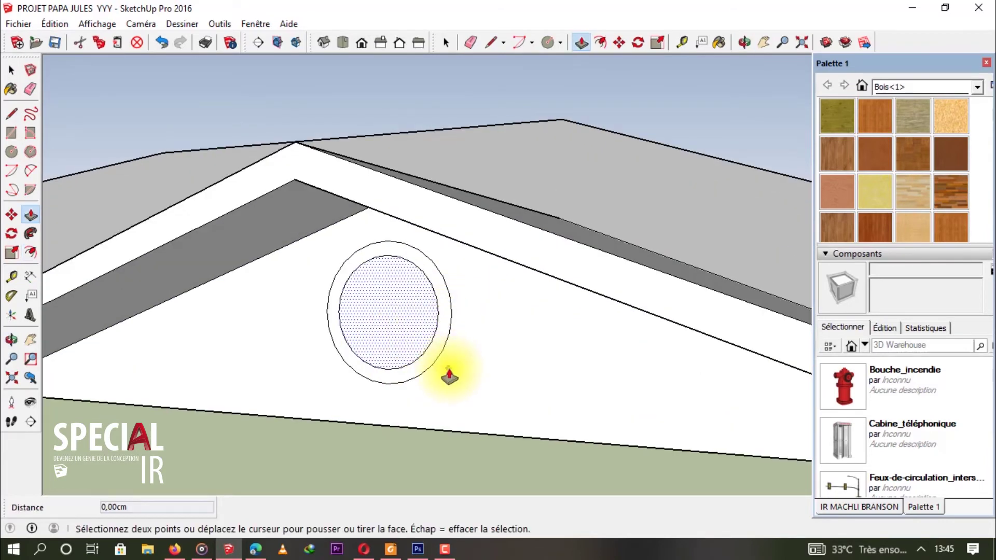
{"action": "left_click", "coordinate": [445, 346]}
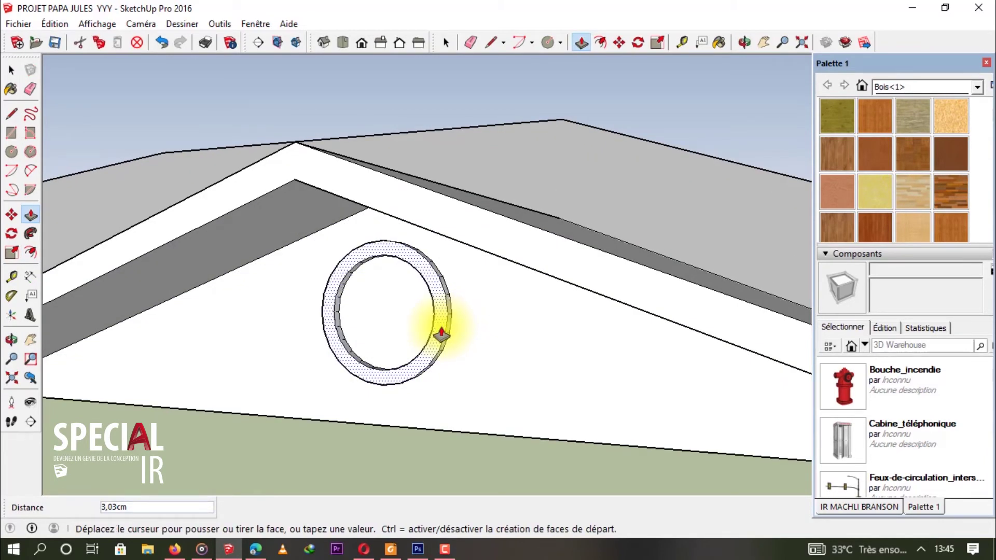
{"action": "key", "text": "Return"}
- Push the disc inside the small gable's ring about 17 cm inward
{"action": "scroll", "coordinate": [407, 289], "scroll_direction": "up", "scroll_amount": 4}
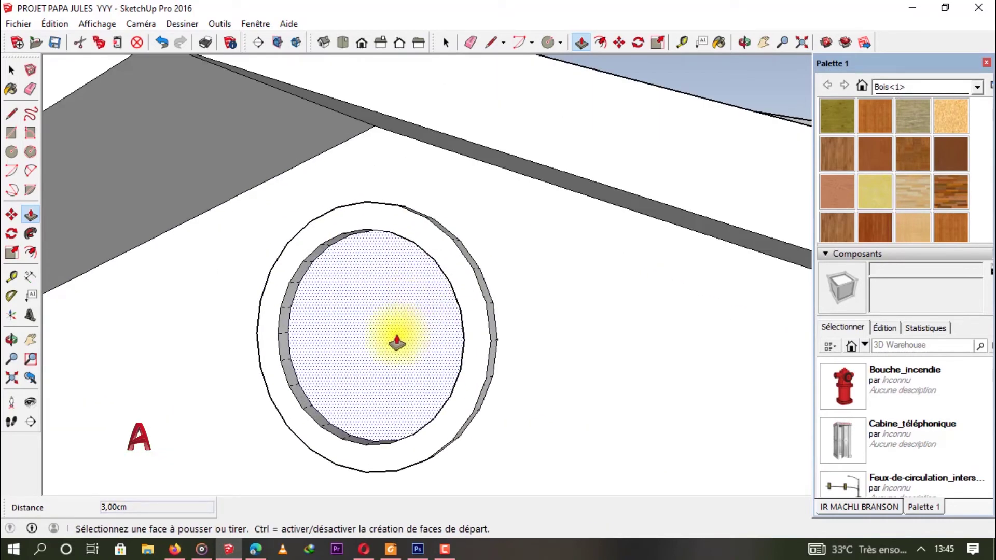
{"action": "left_click", "coordinate": [395, 340]}
{"action": "left_click", "coordinate": [426, 323]}
{"action": "scroll", "coordinate": [418, 341], "scroll_direction": "down", "scroll_amount": 2}
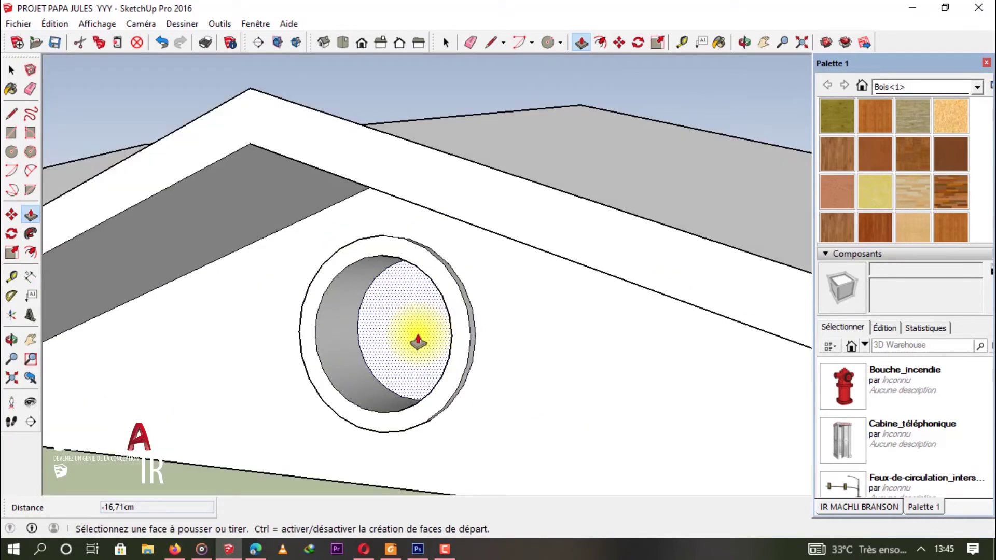
- Erase the dividing lines that cross the middle of the roof's underside
{"action": "scroll", "coordinate": [418, 341], "scroll_direction": "down", "scroll_amount": 4}
{"action": "middle_click_drag", "start_coordinate": [406, 334], "coordinate": [490, 284]}
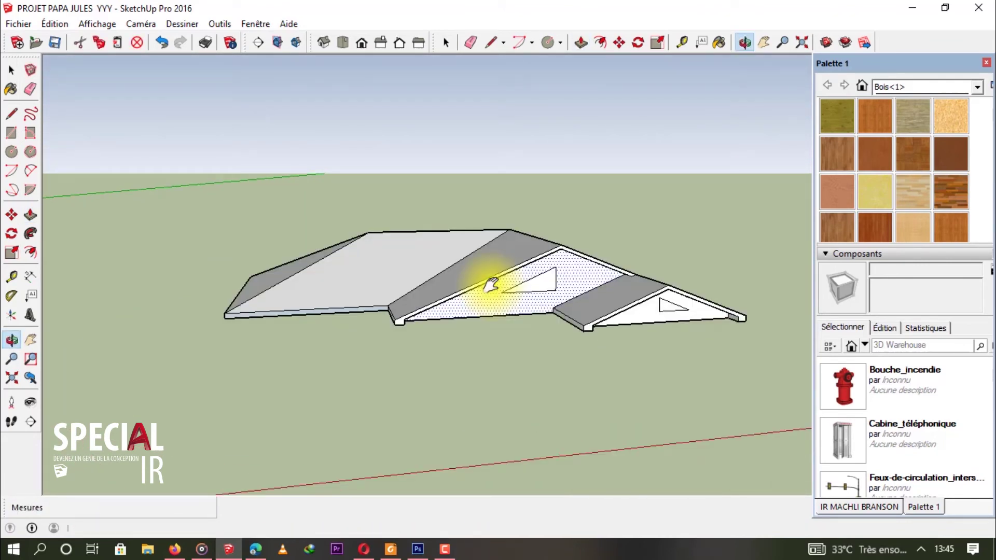
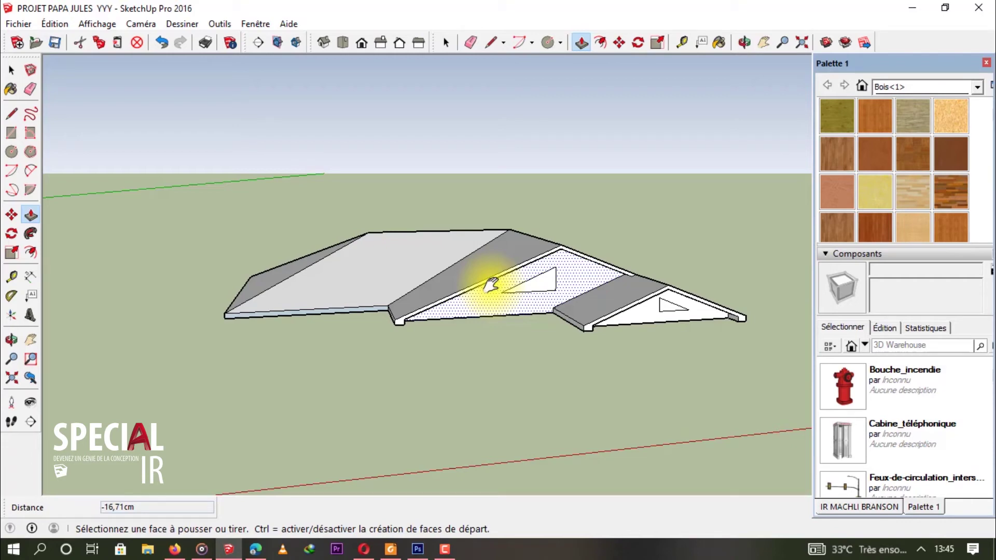
{"action": "mouse_move", "coordinate": [569, 272]}
{"action": "middle_mouse_down"}
{"action": "mouse_move", "coordinate": [551, 282]}
{"action": "mouse_move", "coordinate": [547, 260]}
{"action": "mouse_move", "coordinate": [481, 292]}
{"action": "mouse_move", "coordinate": [473, 169]}
{"action": "middle_mouse_up"}
{"action": "key", "text": "e"}
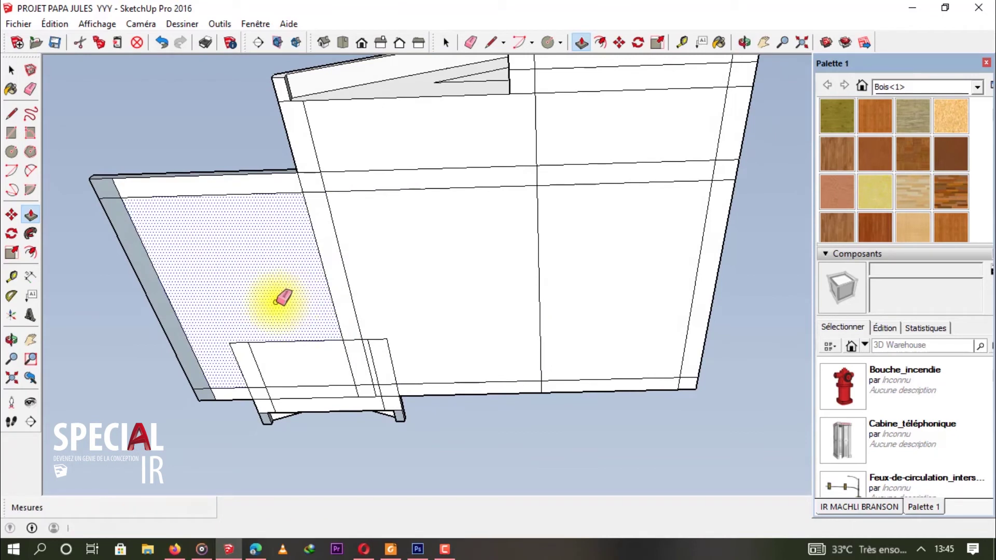
{"action": "mouse_move", "coordinate": [232, 357]}
{"action": "left_mouse_down"}
{"action": "mouse_move", "coordinate": [310, 335]}
{"action": "mouse_move", "coordinate": [406, 328]}
{"action": "mouse_move", "coordinate": [359, 152]}
{"action": "mouse_move", "coordinate": [410, 186]}
{"action": "mouse_move", "coordinate": [542, 196]}
{"action": "mouse_move", "coordinate": [566, 162]}
{"action": "left_mouse_up"}
{"action": "mouse_move", "coordinate": [555, 155]}
{"action": "left_mouse_down"}
{"action": "mouse_move", "coordinate": [509, 160]}
{"action": "mouse_move", "coordinate": [567, 111]}
{"action": "left_mouse_up"}
- Erase the remaining underside lines around the roof's wing and the small gable with the round opening
{"action": "mouse_move", "coordinate": [562, 126]}
{"action": "middle_mouse_down"}
{"action": "mouse_move", "coordinate": [506, 382]}
{"action": "mouse_move", "coordinate": [507, 444]}
{"action": "mouse_move", "coordinate": [639, 404]}
{"action": "mouse_move", "coordinate": [594, 249]}
{"action": "mouse_move", "coordinate": [411, 285]}
{"action": "mouse_move", "coordinate": [508, 318]}
{"action": "middle_mouse_up"}
{"action": "left_click_drag", "start_coordinate": [423, 327], "coordinate": [381, 213]}
{"action": "mouse_move", "coordinate": [381, 212]}
{"action": "left_mouse_down"}
{"action": "mouse_move", "coordinate": [373, 195]}
{"action": "mouse_move", "coordinate": [327, 224]}
{"action": "mouse_move", "coordinate": [385, 207]}
{"action": "mouse_move", "coordinate": [249, 232]}
{"action": "mouse_move", "coordinate": [304, 361]}
{"action": "left_mouse_up"}
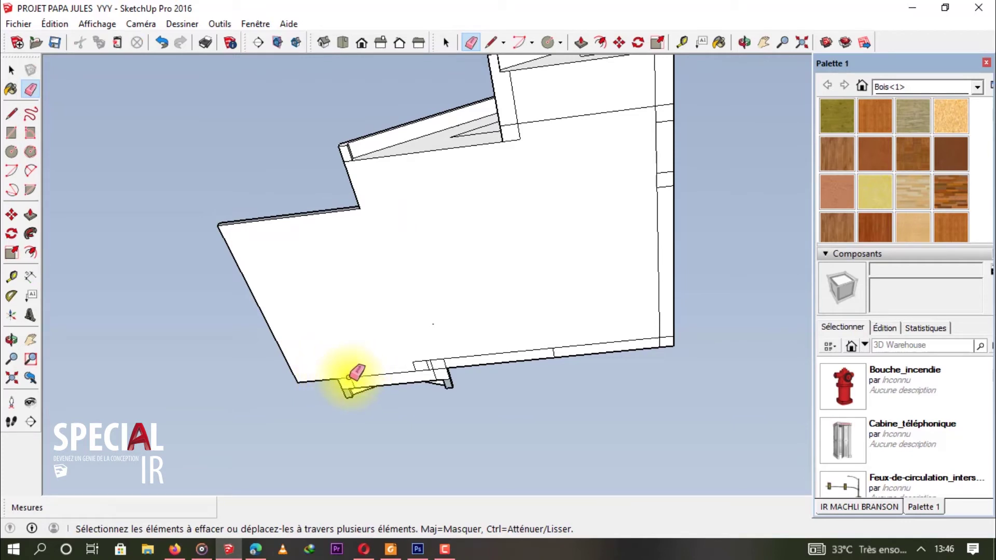
{"action": "left_click_drag", "start_coordinate": [351, 382], "coordinate": [395, 372]}
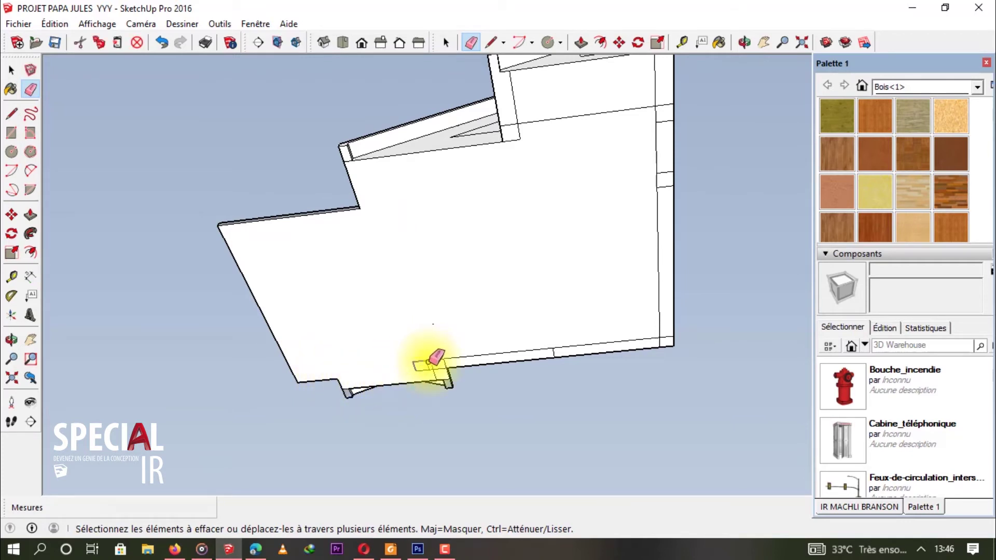
- Erase the strip lines along the underside's outer edges, undoing the deletion that removes the underside face
{"action": "mouse_move", "coordinate": [443, 360]}
{"action": "left_mouse_down"}
{"action": "mouse_move", "coordinate": [688, 342]}
{"action": "mouse_move", "coordinate": [664, 339]}
{"action": "left_mouse_up"}
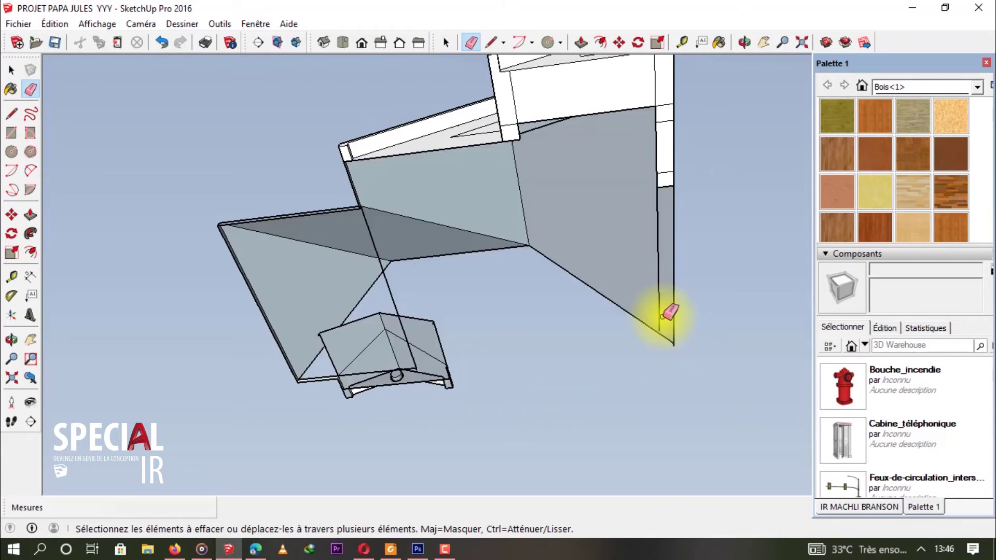
{"action": "key", "text": "ctrl+z"}
{"action": "left_click_drag", "start_coordinate": [669, 336], "coordinate": [658, 180]}
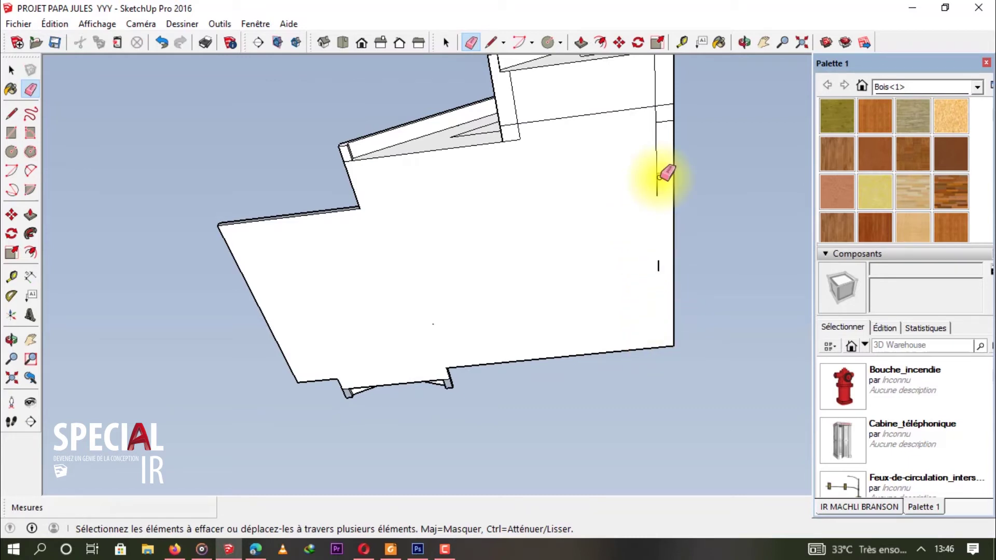
{"action": "left_click", "coordinate": [655, 264]}
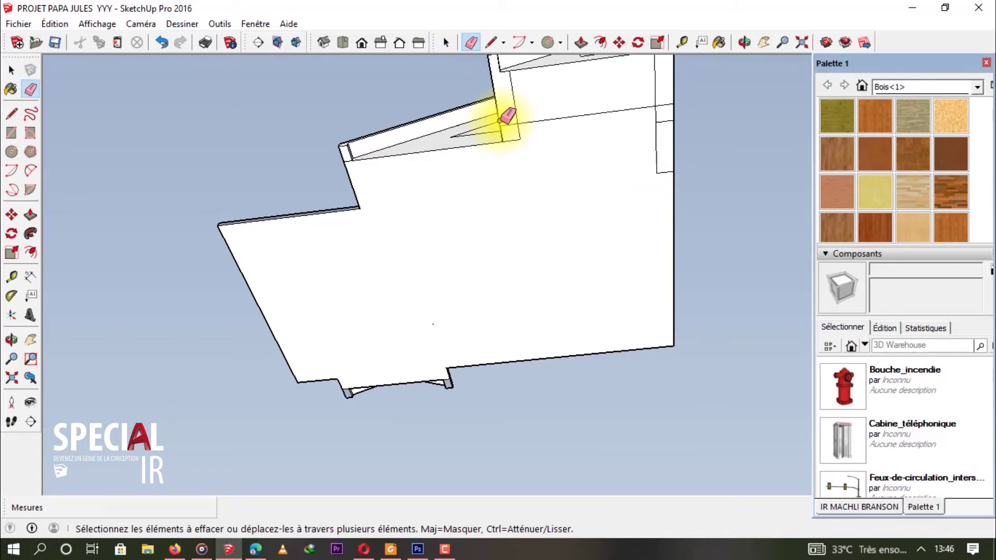
- Erase the leftover underside lines behind the two stepped front gables and along the adjoining side edge
{"action": "middle_click_drag", "start_coordinate": [505, 111], "coordinate": [489, 244]}
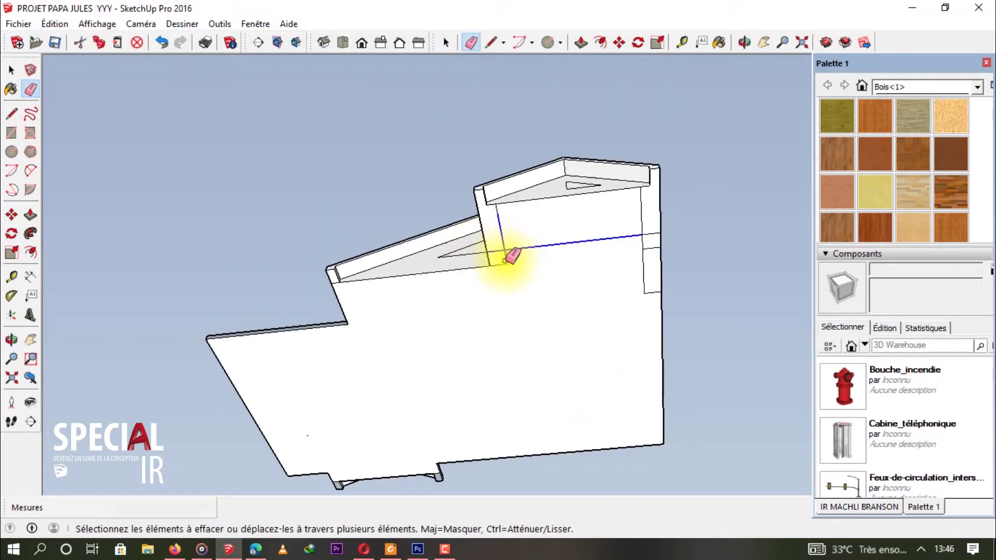
{"action": "left_click", "coordinate": [504, 264]}
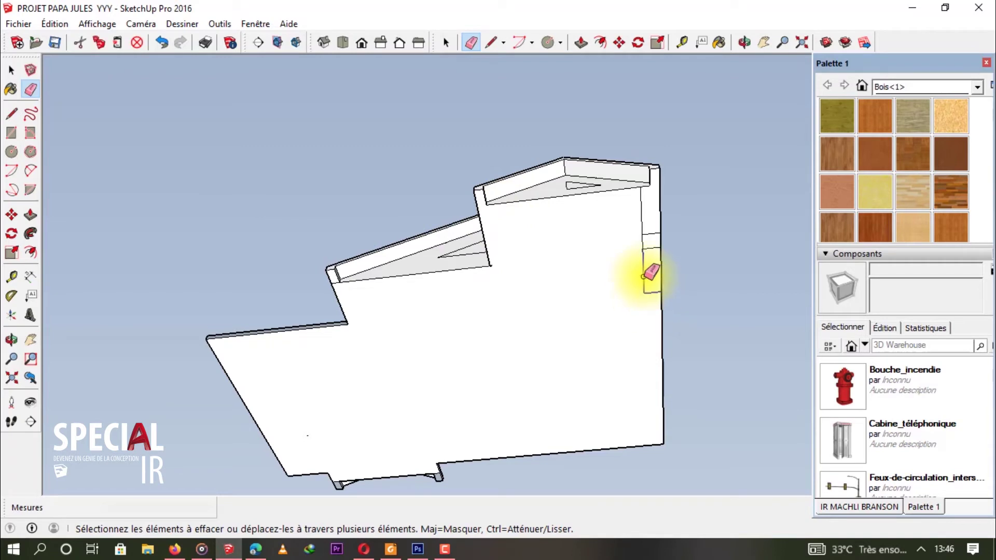
{"action": "left_click_drag", "start_coordinate": [641, 198], "coordinate": [641, 193]}
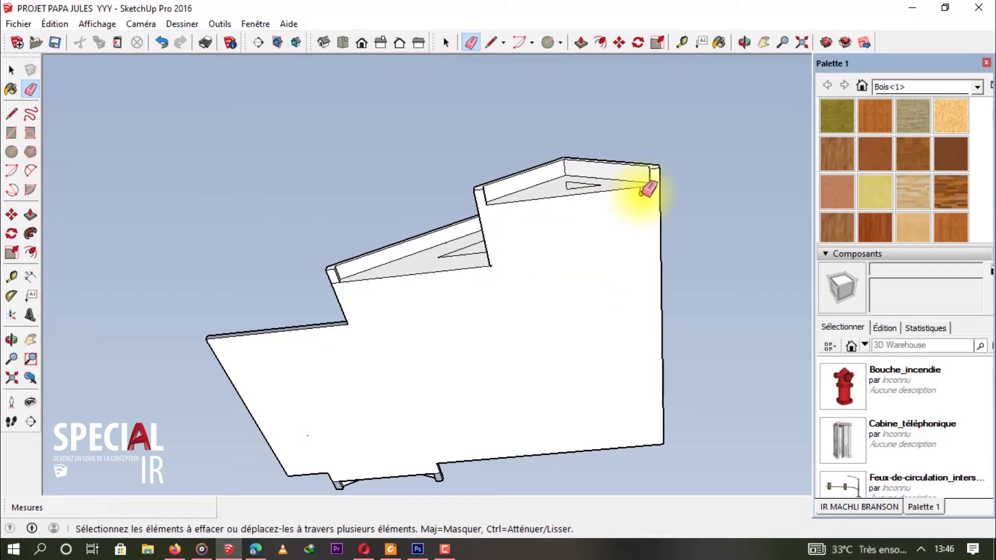
{"action": "scroll", "coordinate": [502, 262], "scroll_direction": "up", "scroll_amount": 4}
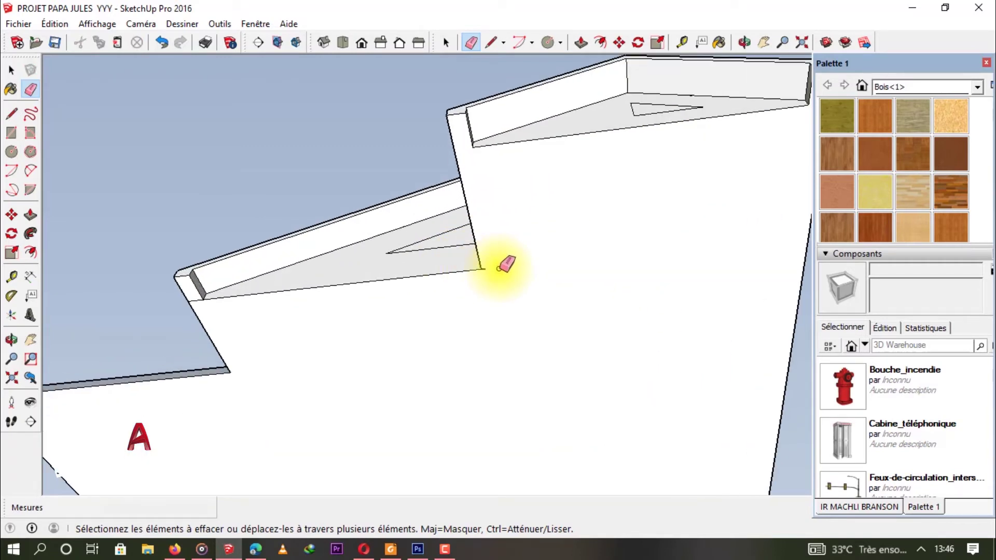
- Paint the roof's underside with an orange-brown wood material
{"action": "scroll", "coordinate": [492, 266], "scroll_direction": "down", "scroll_amount": 6}
{"action": "mouse_move", "coordinate": [529, 307]}
{"action": "middle_mouse_down"}
{"action": "mouse_move", "coordinate": [516, 142]}
{"action": "mouse_move", "coordinate": [496, 377]}
{"action": "mouse_move", "coordinate": [529, 223]}
{"action": "mouse_move", "coordinate": [389, 394]}
{"action": "mouse_move", "coordinate": [282, 376]}
{"action": "mouse_move", "coordinate": [677, 252]}
{"action": "mouse_move", "coordinate": [662, 85]}
{"action": "mouse_move", "coordinate": [508, 130]}
{"action": "middle_mouse_up"}
{"action": "scroll", "coordinate": [608, 263], "scroll_direction": "up", "scroll_amount": 3}
{"action": "key", "text": "e"}
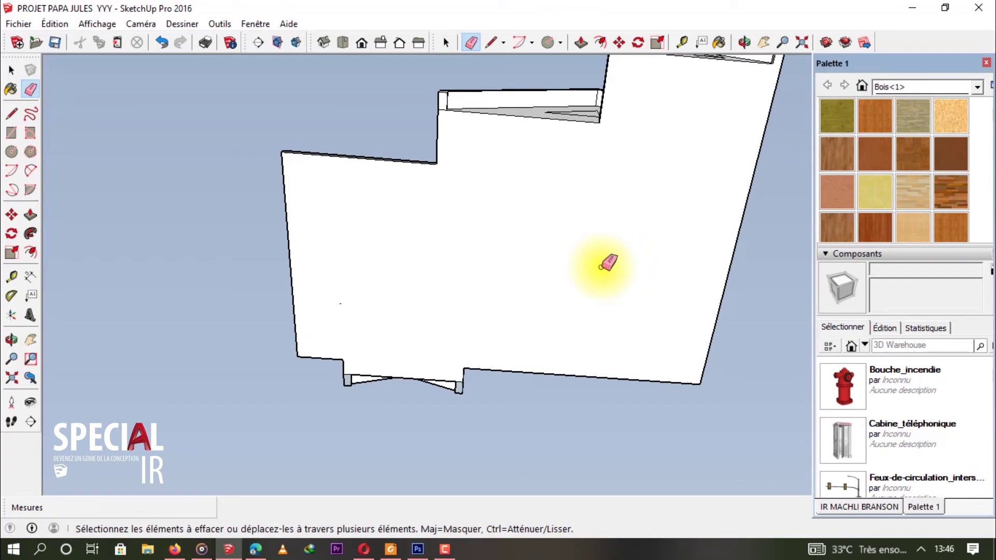
{"action": "left_click", "coordinate": [877, 152]}
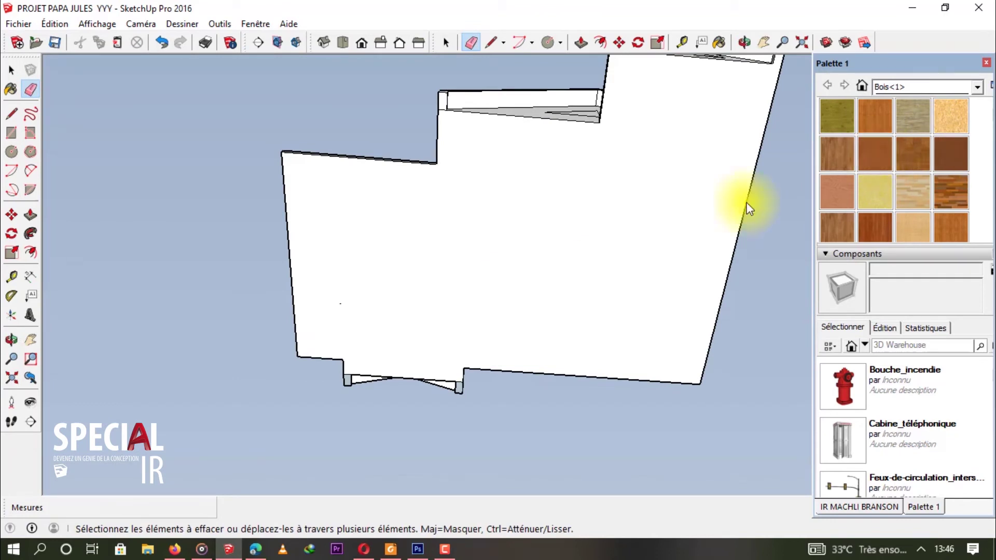
{"action": "left_click", "coordinate": [564, 220]}
{"action": "middle_click_drag", "start_coordinate": [560, 220], "coordinate": [467, 233]}
{"action": "left_click", "coordinate": [541, 217]}
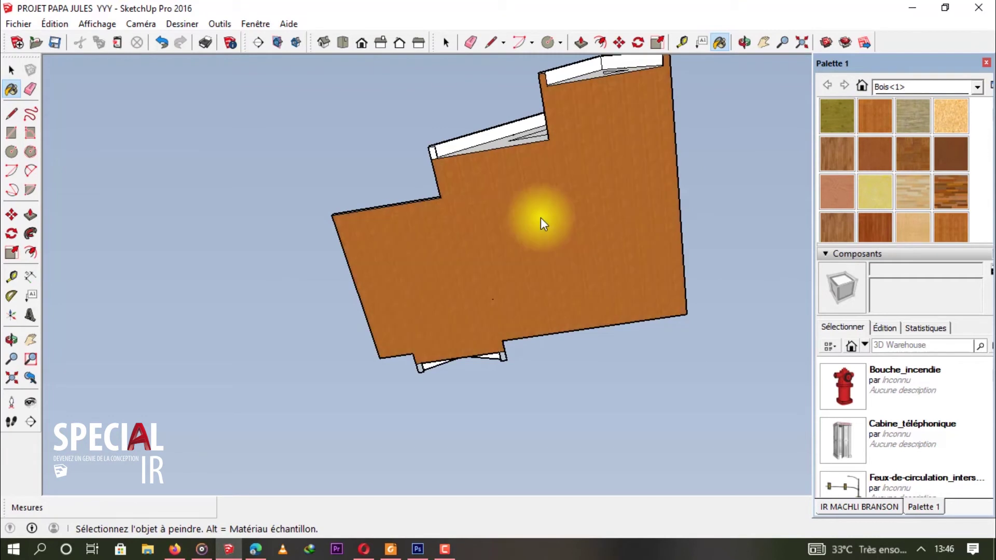
- Try the Bois de bambou moyen and Placage en bois 02 materials on the roof's underside
{"action": "scroll", "coordinate": [948, 207], "scroll_direction": "down", "scroll_amount": 3}
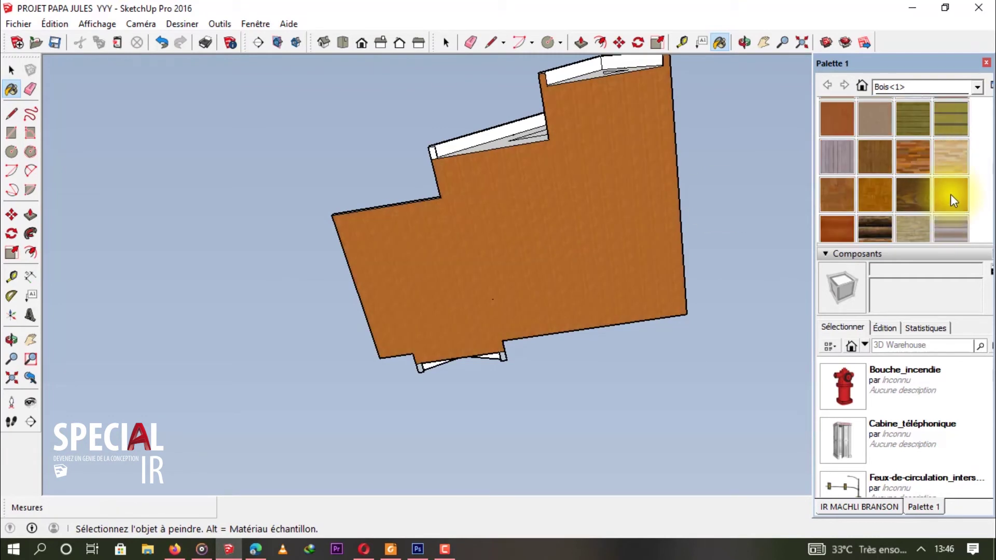
{"action": "scroll", "coordinate": [950, 193], "scroll_direction": "up", "scroll_amount": 5}
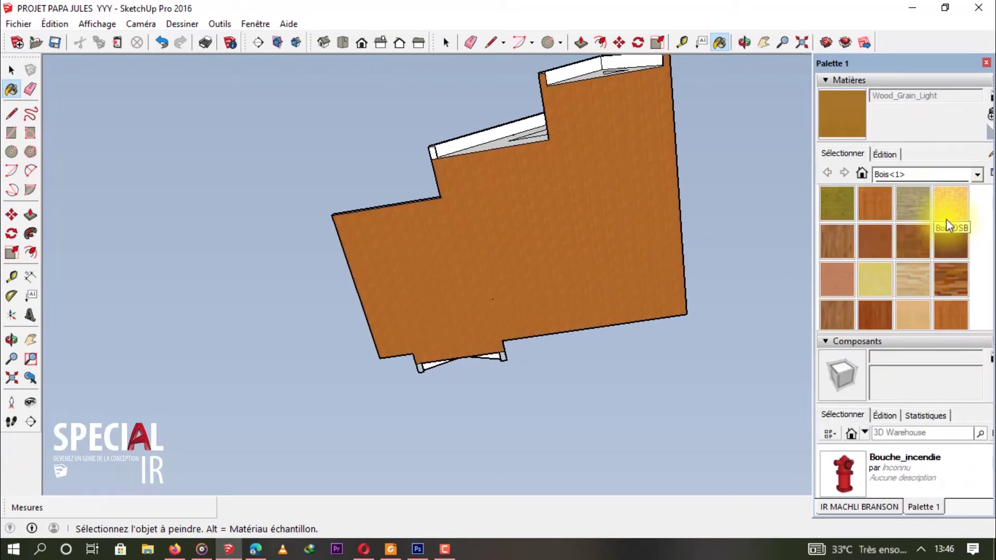
{"action": "left_click", "coordinate": [869, 204]}
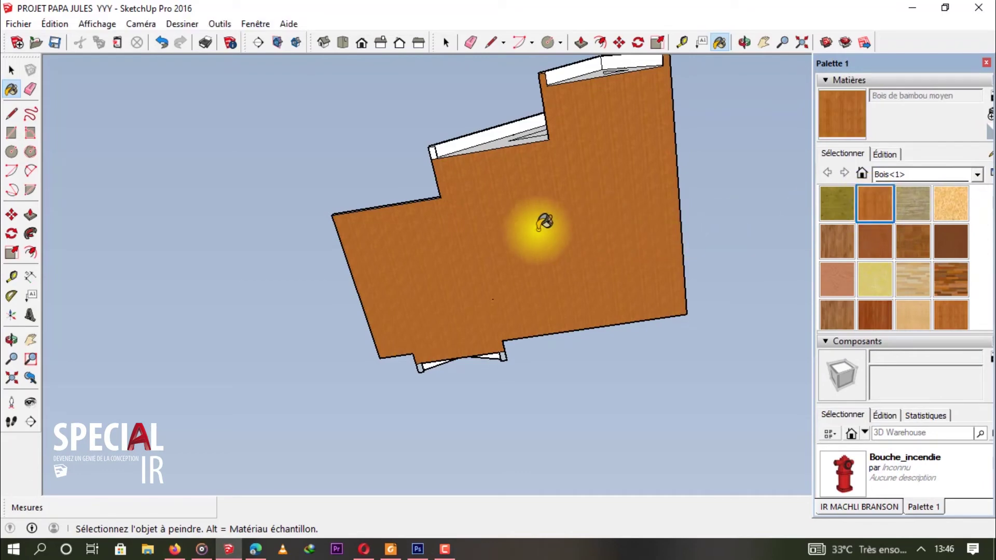
{"action": "scroll", "coordinate": [540, 222], "scroll_direction": "down", "scroll_amount": 2}
{"action": "scroll", "coordinate": [574, 167], "scroll_direction": "up", "scroll_amount": 6}
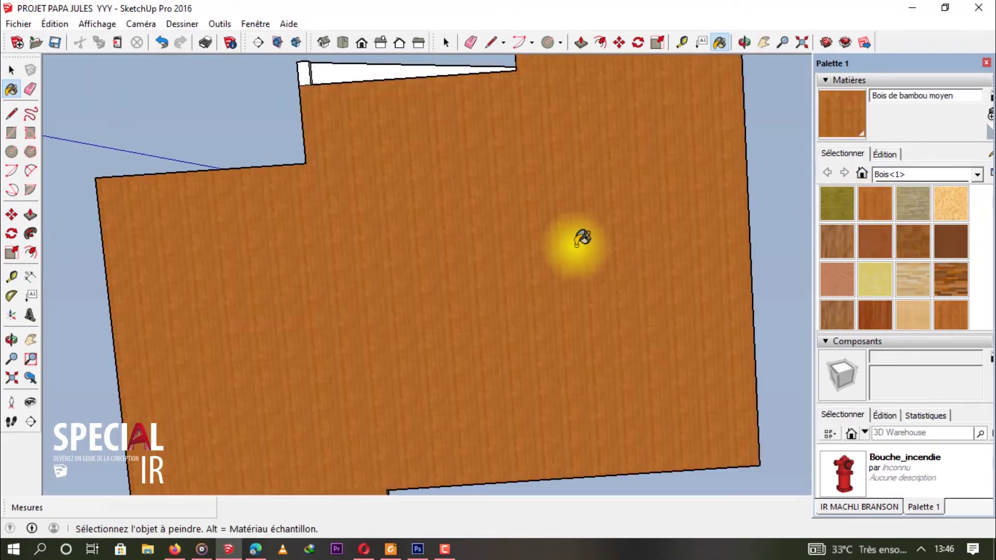
{"action": "left_click", "coordinate": [837, 279]}
{"action": "left_click", "coordinate": [620, 267]}
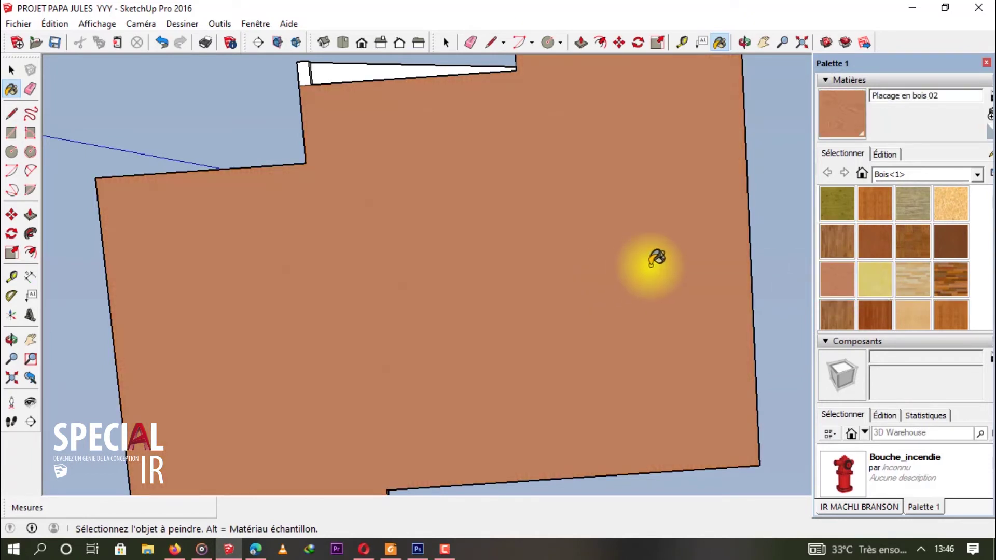
- Paint the roof's underside with the Wood_Bamboo_Light material
{"action": "scroll", "coordinate": [916, 256], "scroll_direction": "down", "scroll_amount": 2}
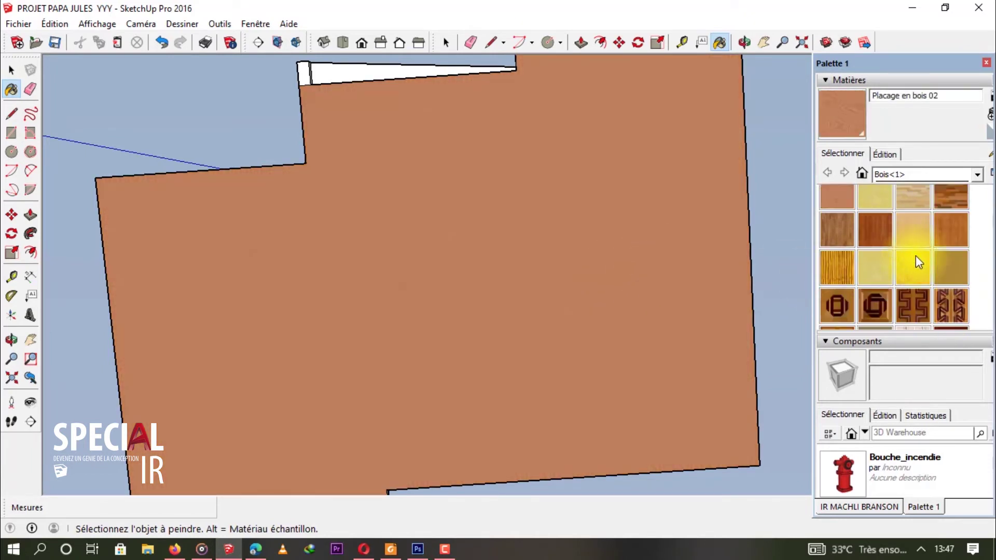
{"action": "left_click", "coordinate": [955, 233]}
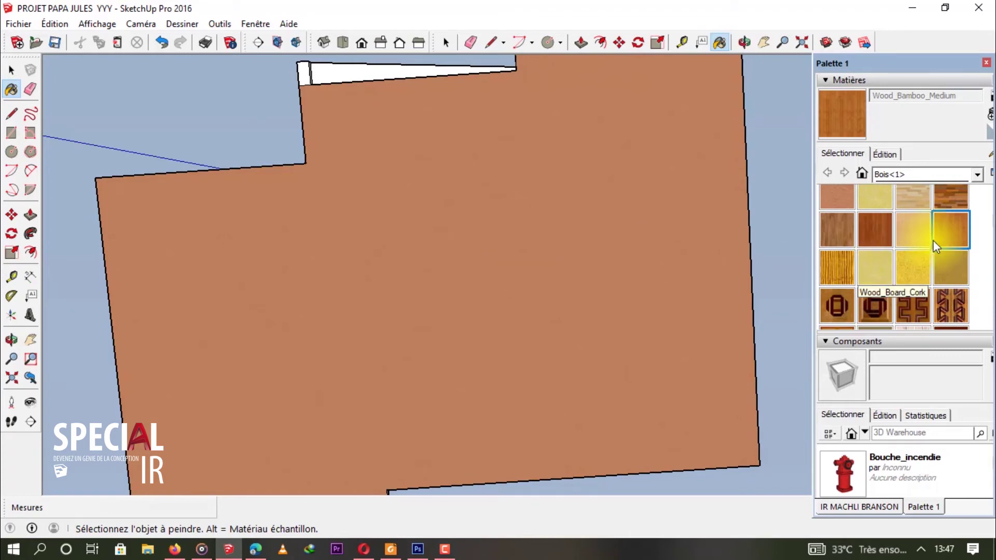
{"action": "left_click", "coordinate": [921, 231]}
{"action": "left_click", "coordinate": [553, 216]}
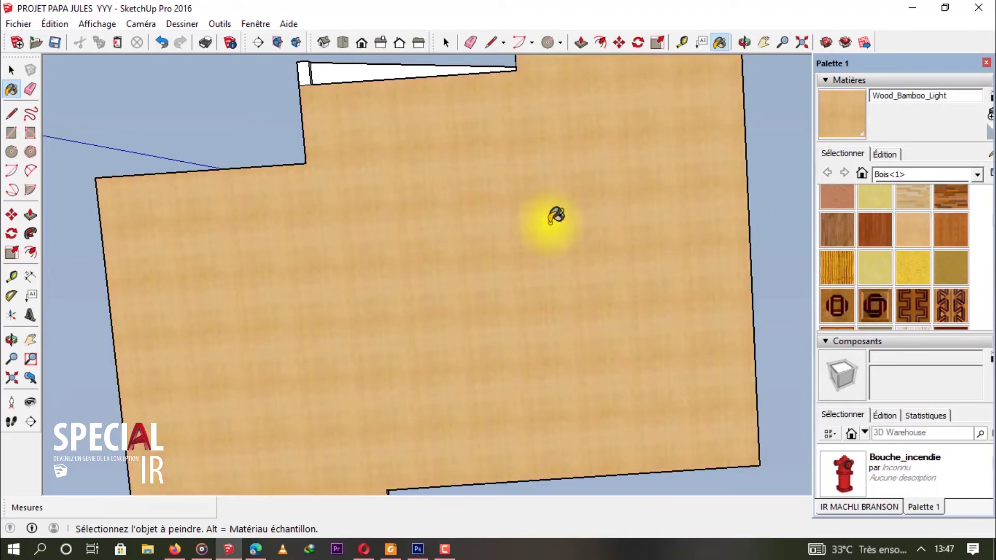
- Paint the front fascia of the foremost gable with the Wood_Bamboo_Light material
{"action": "scroll", "coordinate": [579, 226], "scroll_direction": "down", "scroll_amount": 3}
{"action": "mouse_move", "coordinate": [580, 225]}
{"action": "middle_mouse_down"}
{"action": "mouse_move", "coordinate": [598, 434]}
{"action": "mouse_move", "coordinate": [605, 293]}
{"action": "mouse_move", "coordinate": [515, 313]}
{"action": "mouse_move", "coordinate": [581, 256]}
{"action": "middle_mouse_up"}
{"action": "mouse_move", "coordinate": [589, 322]}
{"action": "middle_mouse_down"}
{"action": "mouse_move", "coordinate": [518, 273]}
{"action": "mouse_move", "coordinate": [514, 340]}
{"action": "mouse_move", "coordinate": [481, 328]}
{"action": "mouse_move", "coordinate": [591, 282]}
{"action": "mouse_move", "coordinate": [362, 287]}
{"action": "mouse_move", "coordinate": [600, 266]}
{"action": "mouse_move", "coordinate": [539, 269]}
{"action": "mouse_move", "coordinate": [548, 255]}
{"action": "middle_mouse_up"}
{"action": "scroll", "coordinate": [599, 256], "scroll_direction": "up", "scroll_amount": 3}
{"action": "left_click", "coordinate": [543, 260]}
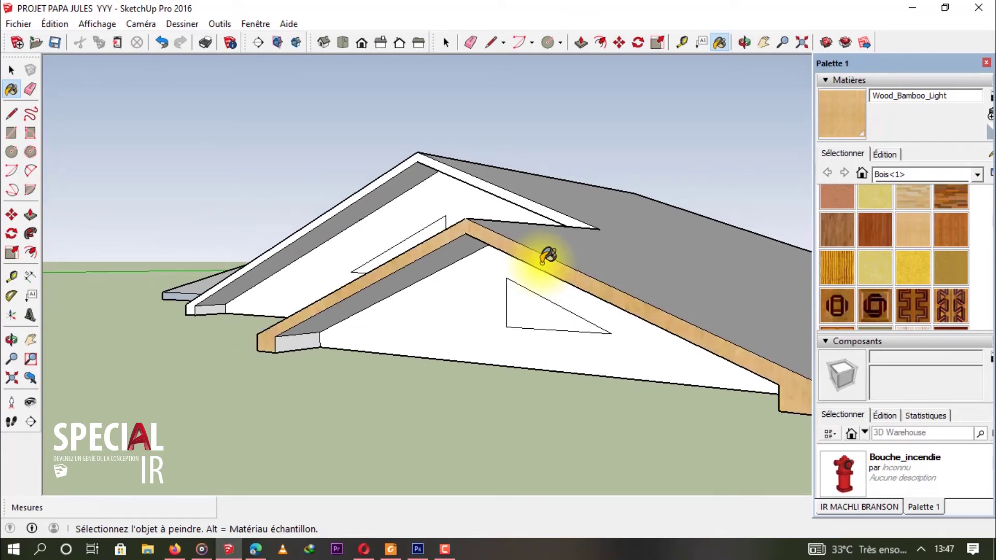
{"action": "scroll", "coordinate": [548, 255], "scroll_direction": "down", "scroll_amount": 2}
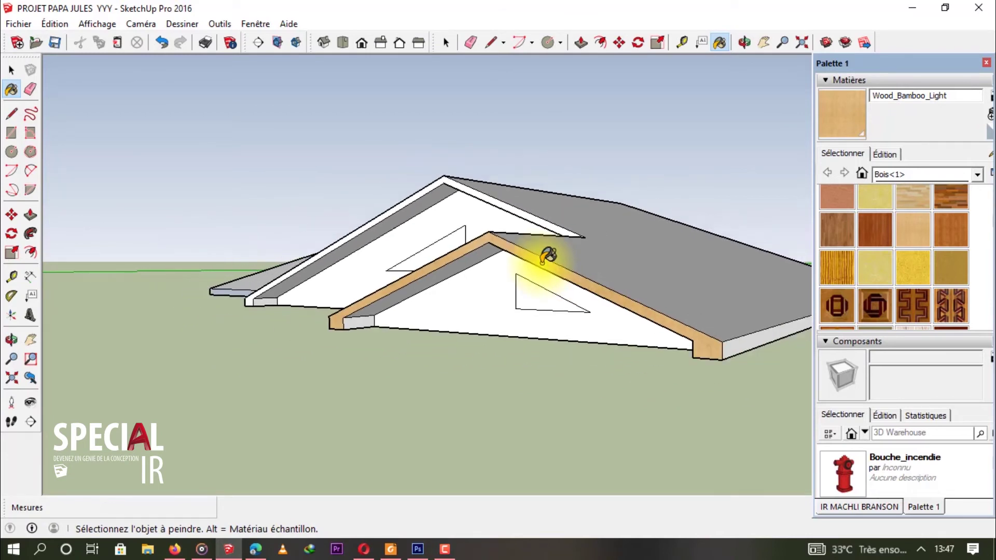
- Paint the fascia of both front gables and the adjoining roof edge with the Wood_Bamboo_Medium material
{"action": "left_click", "coordinate": [940, 234]}
{"action": "left_click", "coordinate": [627, 295]}
{"action": "mouse_move", "coordinate": [383, 178]}
{"action": "middle_mouse_down"}
{"action": "mouse_move", "coordinate": [462, 280]}
{"action": "mouse_move", "coordinate": [684, 295]}
{"action": "mouse_move", "coordinate": [589, 330]}
{"action": "mouse_move", "coordinate": [595, 318]}
{"action": "middle_mouse_up"}
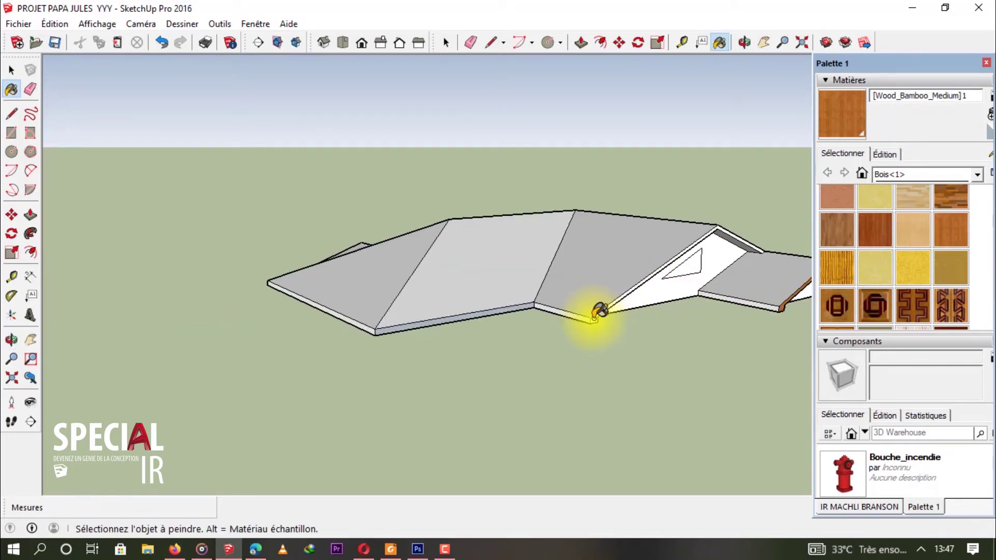
{"action": "scroll", "coordinate": [598, 314], "scroll_direction": "up", "scroll_amount": 2}
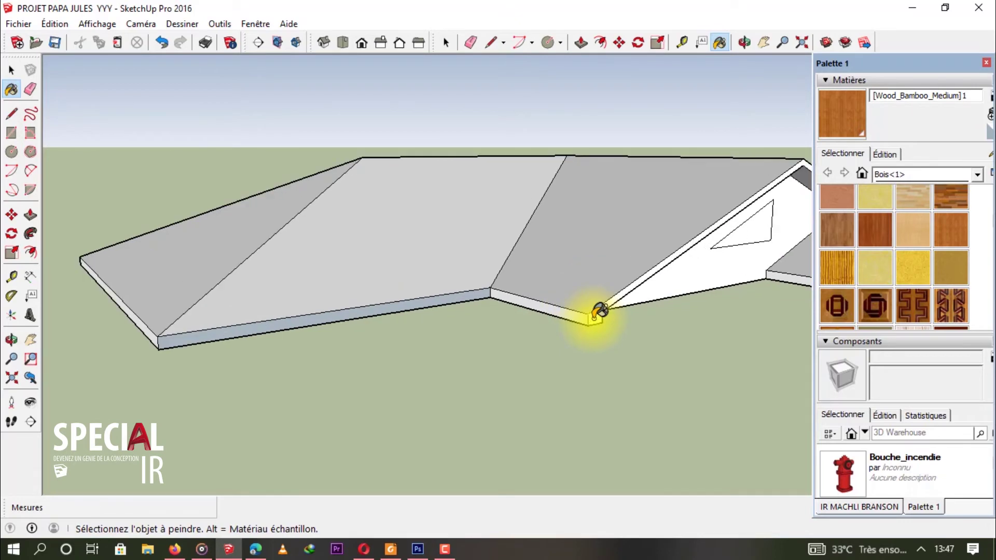
{"action": "left_click", "coordinate": [372, 307]}
{"action": "mouse_move", "coordinate": [371, 307]}
{"action": "middle_mouse_down"}
{"action": "mouse_move", "coordinate": [467, 316]}
{"action": "mouse_move", "coordinate": [520, 296]}
{"action": "middle_mouse_up"}
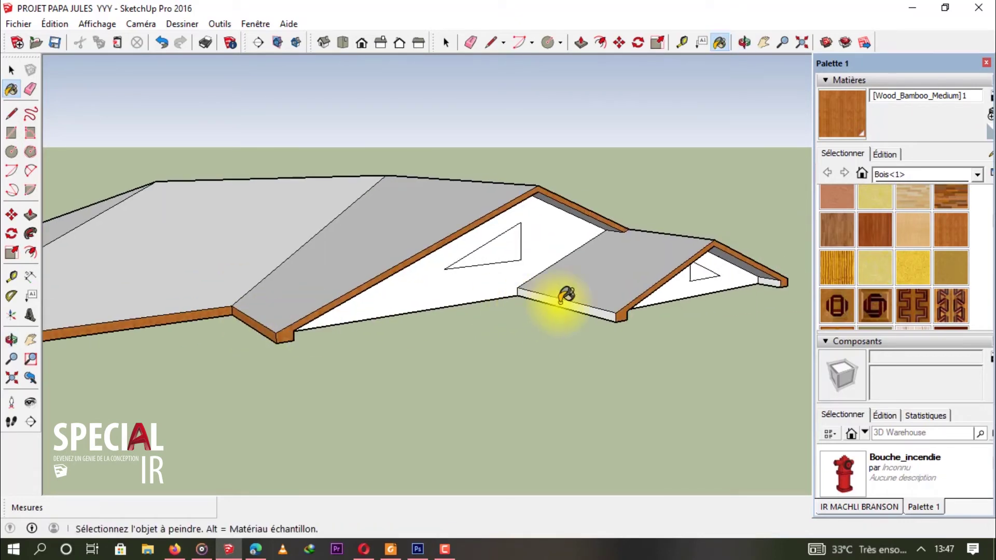
- Paint the roof's rear and side fascia edges with the Wood_Bamboo_Medium material
{"action": "scroll", "coordinate": [653, 294], "scroll_direction": "down", "scroll_amount": 3}
{"action": "mouse_move", "coordinate": [653, 294]}
{"action": "middle_mouse_down"}
{"action": "mouse_move", "coordinate": [167, 329]}
{"action": "mouse_move", "coordinate": [486, 329]}
{"action": "mouse_move", "coordinate": [469, 312]}
{"action": "mouse_move", "coordinate": [306, 329]}
{"action": "middle_mouse_up"}
{"action": "scroll", "coordinate": [362, 280], "scroll_direction": "up", "scroll_amount": 4}
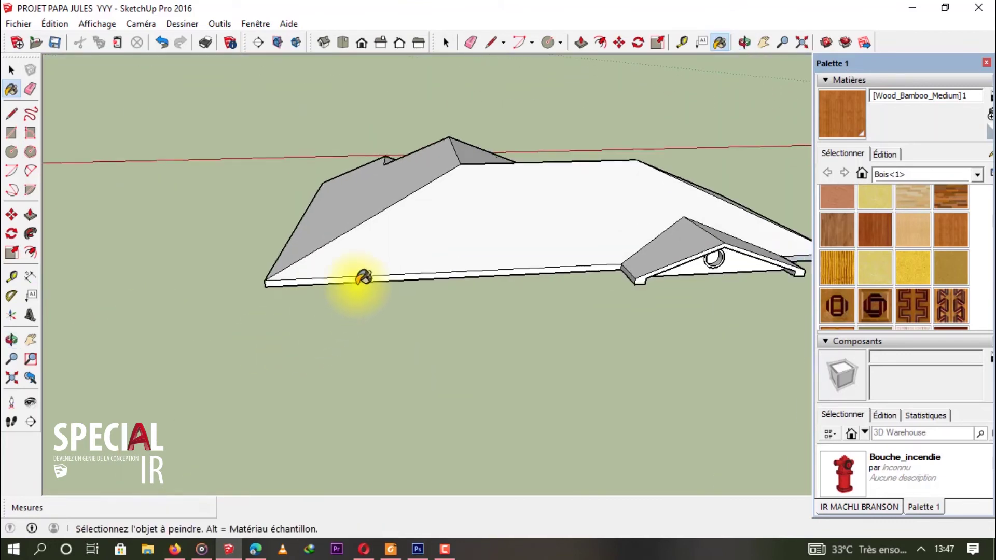
{"action": "left_click", "coordinate": [363, 270]}
{"action": "mouse_move", "coordinate": [362, 270]}
{"action": "middle_mouse_down"}
{"action": "mouse_move", "coordinate": [493, 273]}
{"action": "mouse_move", "coordinate": [223, 256]}
{"action": "mouse_move", "coordinate": [652, 305]}
{"action": "middle_mouse_up"}
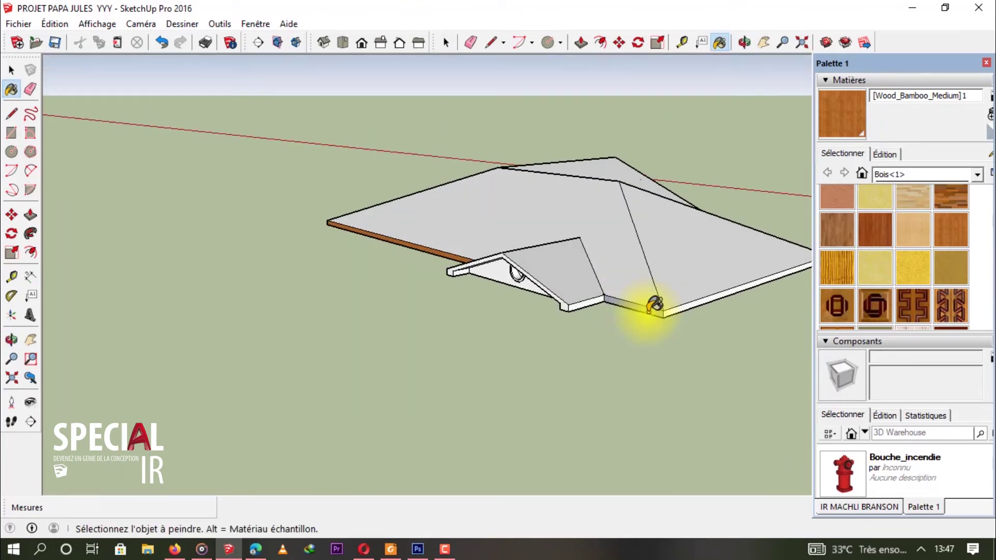
{"action": "scroll", "coordinate": [652, 305], "scroll_direction": "up", "scroll_amount": 1}
{"action": "left_click", "coordinate": [679, 305]}
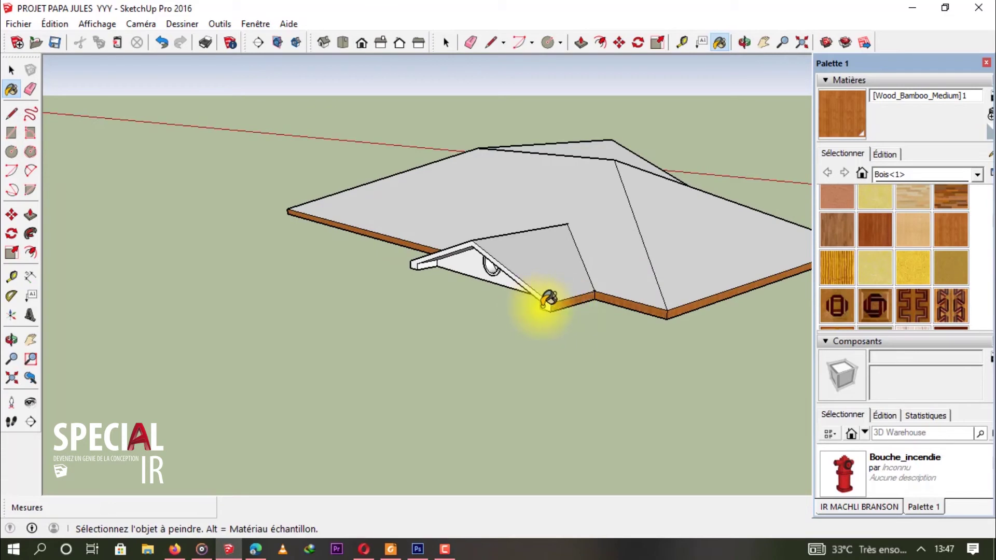
- Paint the sloping fascia and side edges of the small rear gable with the Wood_Bamboo_Medium material
{"action": "mouse_move", "coordinate": [548, 299]}
{"action": "middle_mouse_down"}
{"action": "mouse_move", "coordinate": [612, 296]}
{"action": "mouse_move", "coordinate": [567, 284]}
{"action": "mouse_move", "coordinate": [624, 271]}
{"action": "middle_mouse_up"}
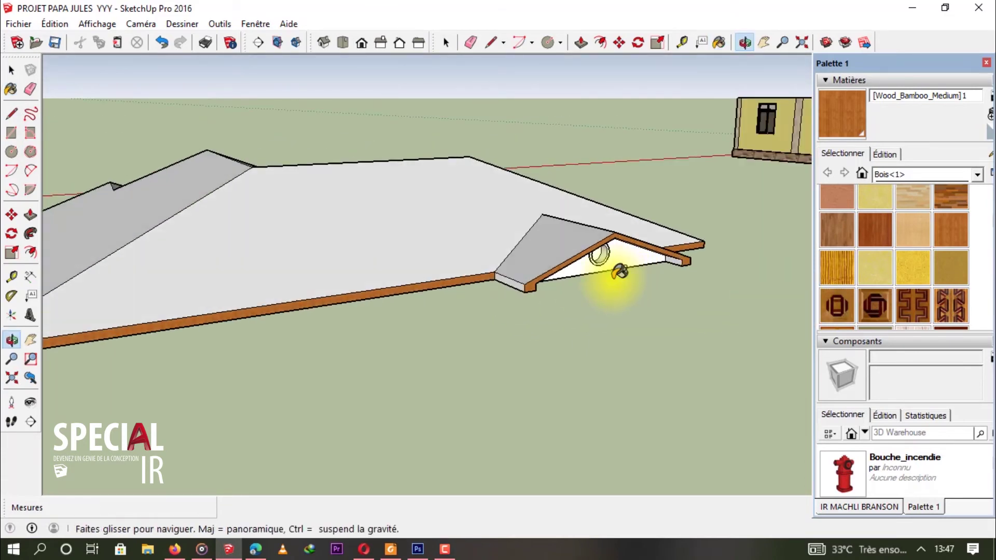
{"action": "scroll", "coordinate": [538, 275], "scroll_direction": "up", "scroll_amount": 3}
{"action": "scroll", "coordinate": [551, 272], "scroll_direction": "down", "scroll_amount": 3}
{"action": "mouse_move", "coordinate": [555, 278]}
{"action": "middle_mouse_down"}
{"action": "mouse_move", "coordinate": [344, 284]}
{"action": "mouse_move", "coordinate": [494, 244]}
{"action": "mouse_move", "coordinate": [629, 248]}
{"action": "middle_mouse_up"}
{"action": "scroll", "coordinate": [462, 285], "scroll_direction": "up", "scroll_amount": 5}
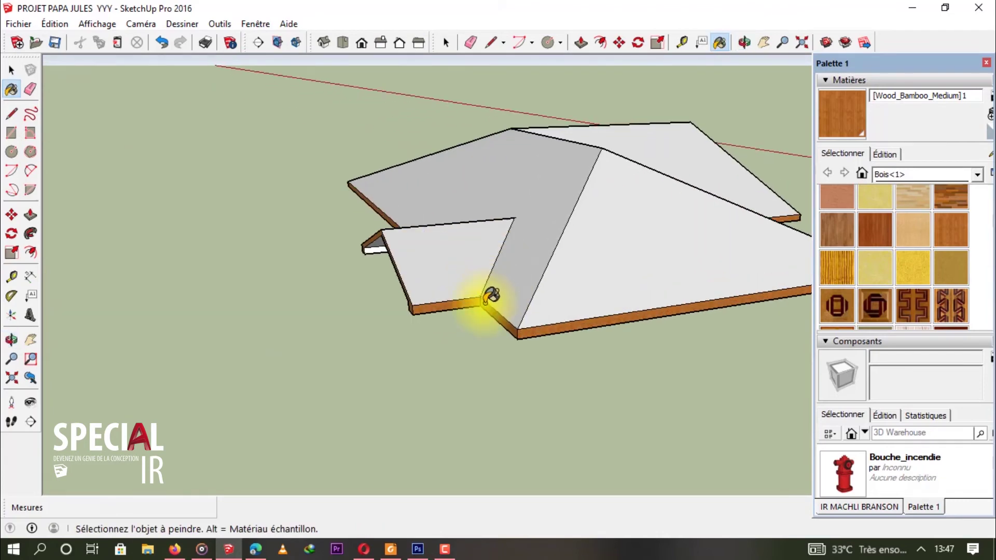
{"action": "scroll", "coordinate": [484, 286], "scroll_direction": "up", "scroll_amount": 2}
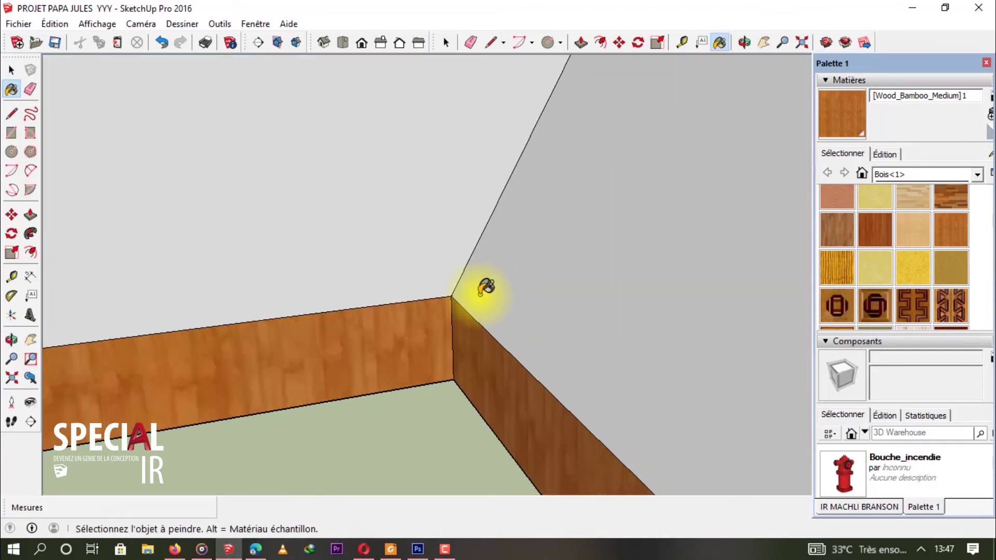
{"action": "scroll", "coordinate": [567, 313], "scroll_direction": "down", "scroll_amount": 5}
- Paint the inner end face of the front gable's eave return with the Wood_Bamboo_Medium material
{"action": "mouse_move", "coordinate": [567, 313]}
{"action": "middle_mouse_down"}
{"action": "mouse_move", "coordinate": [566, 269]}
{"action": "mouse_move", "coordinate": [333, 282]}
{"action": "mouse_move", "coordinate": [620, 255]}
{"action": "mouse_move", "coordinate": [471, 196]}
{"action": "middle_mouse_up"}
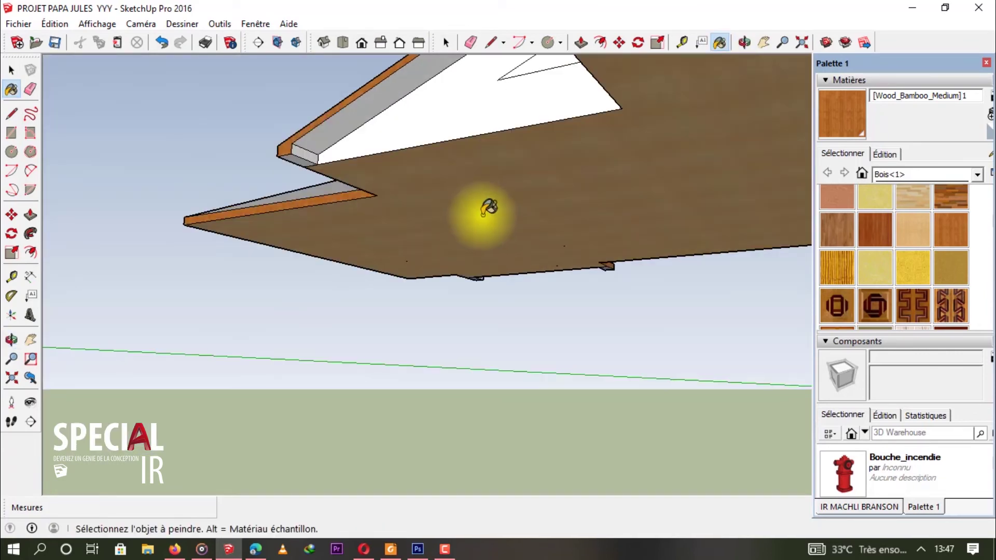
{"action": "scroll", "coordinate": [344, 151], "scroll_direction": "up", "scroll_amount": 2}
{"action": "scroll", "coordinate": [414, 160], "scroll_direction": "up", "scroll_amount": 2}
{"action": "scroll", "coordinate": [413, 160], "scroll_direction": "up", "scroll_amount": 3}
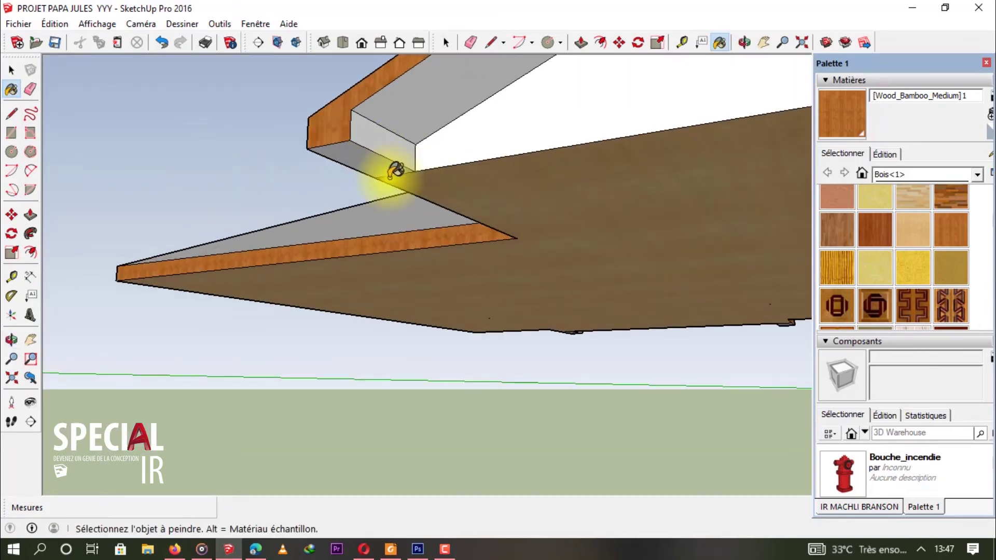
{"action": "left_click", "coordinate": [385, 146]}
{"action": "key", "text": "e"}
{"action": "key", "text": "ctrl+z"}
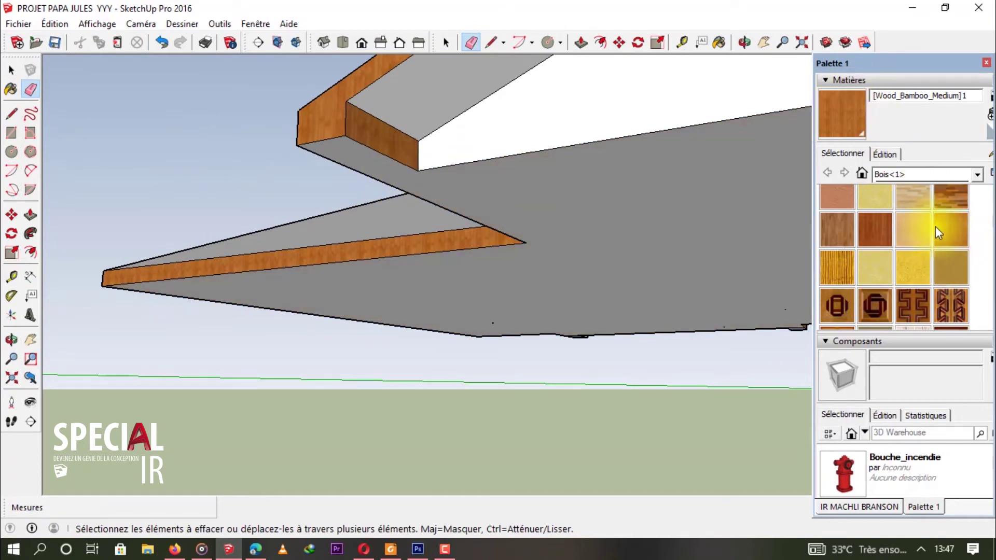
{"action": "key", "text": "ctrl+y"}
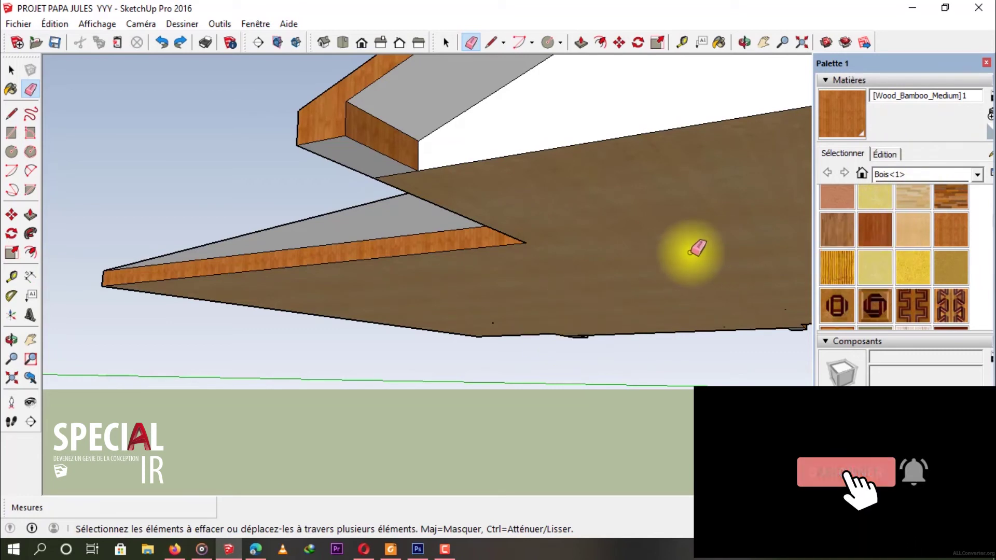
- Match the front gable's eave-return bottom to the underside's Wood_Bamboo_Light material and erase the edge between them
{"action": "key", "text": "b"}
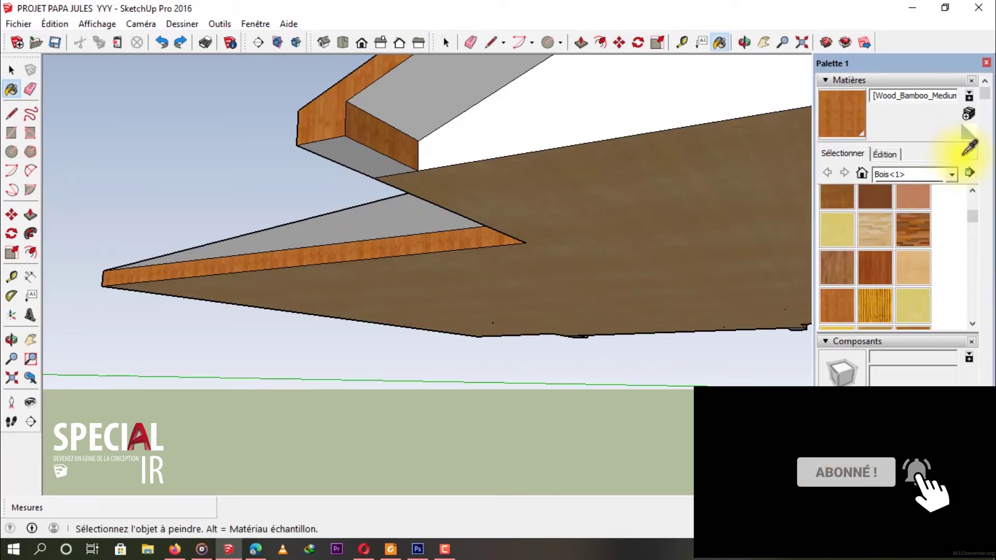
{"action": "left_click", "coordinate": [968, 149]}
{"action": "left_click", "coordinate": [516, 194]}
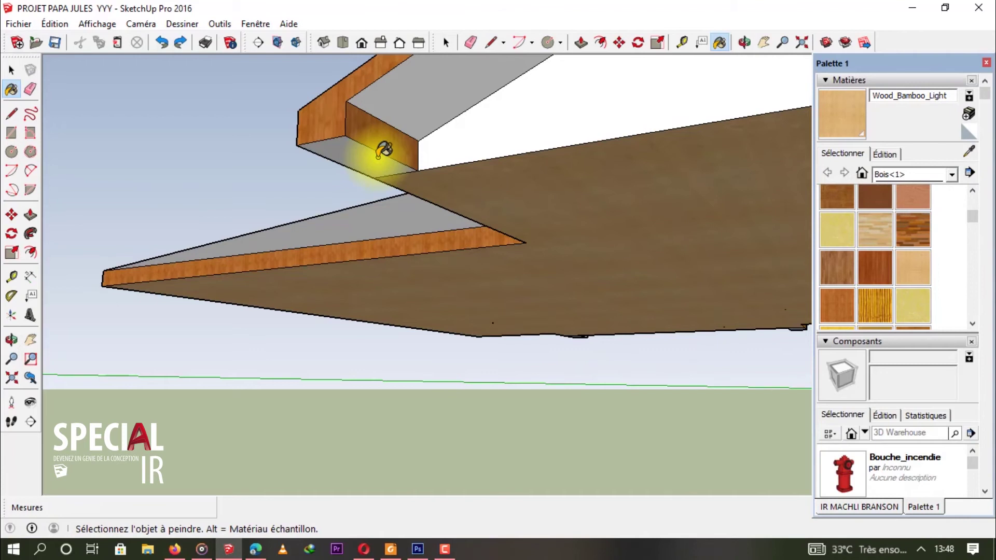
{"action": "key", "text": "e"}
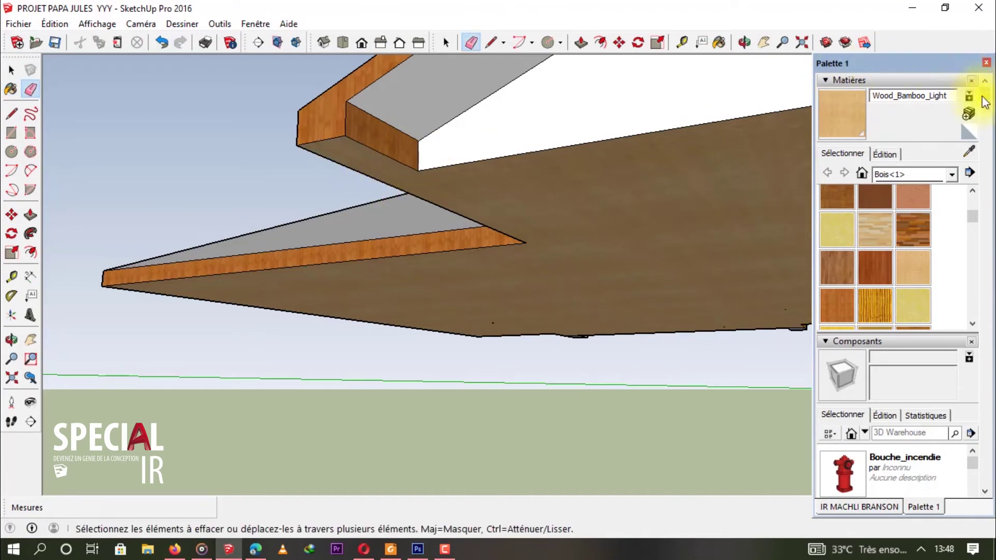
- Sample Wood_Bamboo_Medium from the painted end face and apply it to the other front gable's eave return
{"action": "scroll", "coordinate": [979, 155], "scroll_direction": "down", "scroll_amount": 1}
{"action": "left_click", "coordinate": [969, 149]}
{"action": "left_click", "coordinate": [378, 133]}
{"action": "mouse_move", "coordinate": [378, 133]}
{"action": "middle_mouse_down"}
{"action": "mouse_move", "coordinate": [411, 167]}
{"action": "mouse_move", "coordinate": [539, 188]}
{"action": "mouse_move", "coordinate": [425, 228]}
{"action": "middle_mouse_up"}
{"action": "scroll", "coordinate": [469, 151], "scroll_direction": "up", "scroll_amount": 5}
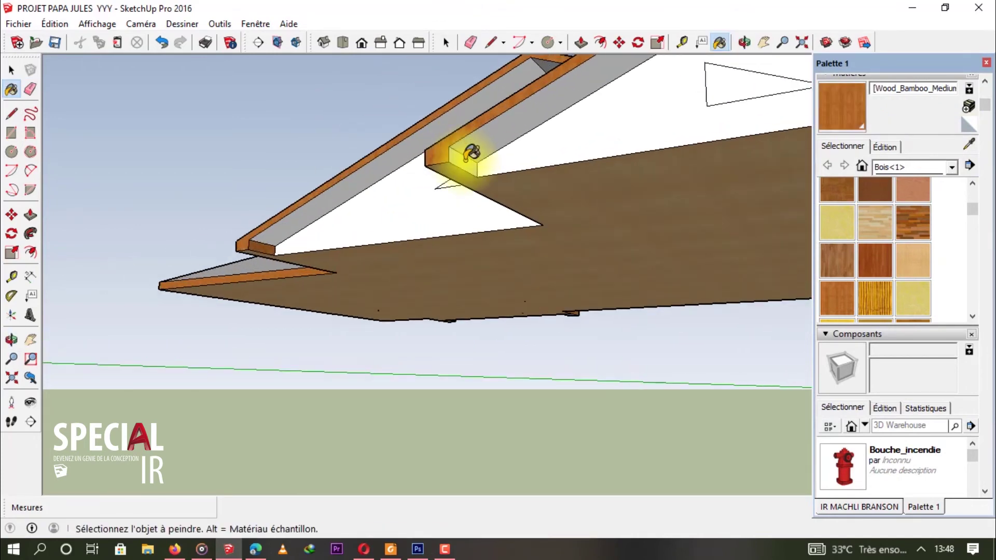
{"action": "scroll", "coordinate": [417, 174], "scroll_direction": "down", "scroll_amount": 5}
{"action": "middle_click_drag", "start_coordinate": [417, 174], "coordinate": [734, 244]}
{"action": "scroll", "coordinate": [703, 269], "scroll_direction": "up", "scroll_amount": 2}
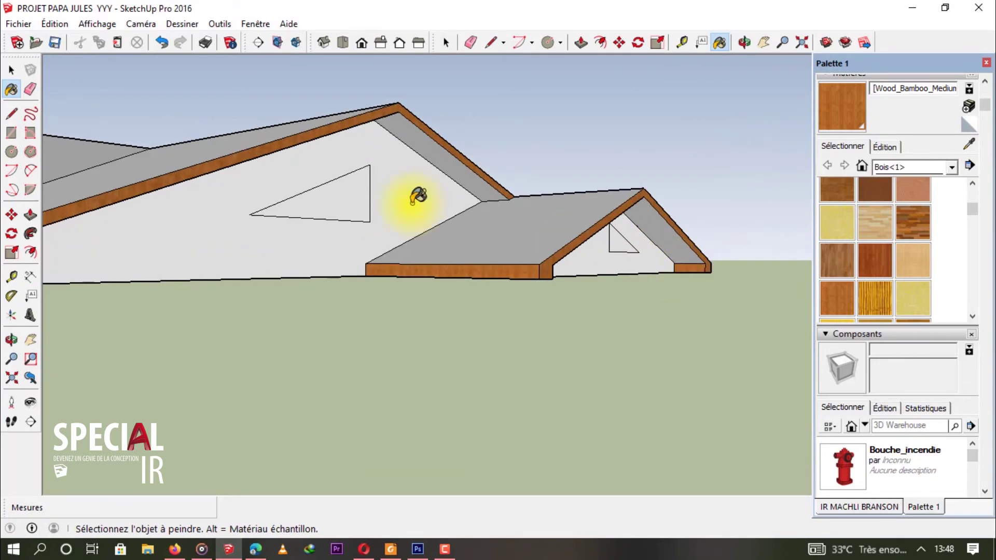
- Paint the sloping soffits inside the small rear gable with the Wood_Bamboo_Medium material
{"action": "scroll", "coordinate": [384, 197], "scroll_direction": "down", "scroll_amount": 3}
{"action": "middle_click_drag", "start_coordinate": [349, 198], "coordinate": [448, 149]}
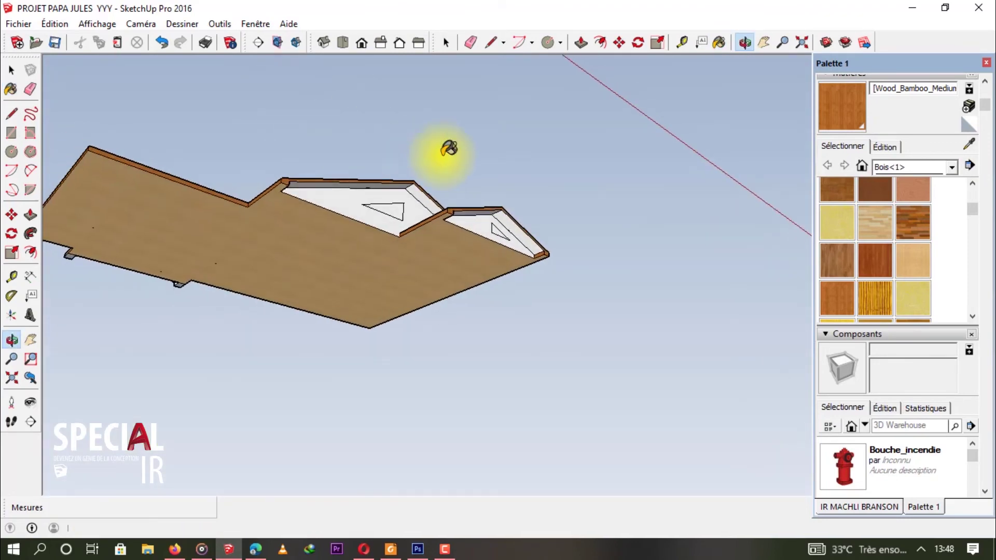
{"action": "scroll", "coordinate": [500, 233], "scroll_direction": "up", "scroll_amount": 3}
{"action": "mouse_move", "coordinate": [499, 234]}
{"action": "middle_mouse_down"}
{"action": "mouse_move", "coordinate": [445, 228]}
{"action": "mouse_move", "coordinate": [456, 240]}
{"action": "mouse_move", "coordinate": [327, 256]}
{"action": "mouse_move", "coordinate": [789, 272]}
{"action": "middle_mouse_up"}
{"action": "scroll", "coordinate": [470, 240], "scroll_direction": "up", "scroll_amount": 2}
{"action": "scroll", "coordinate": [392, 242], "scroll_direction": "up", "scroll_amount": 2}
{"action": "scroll", "coordinate": [629, 325], "scroll_direction": "up", "scroll_amount": 2}
{"action": "mouse_move", "coordinate": [629, 324]}
{"action": "middle_mouse_down"}
{"action": "mouse_move", "coordinate": [771, 311]}
{"action": "mouse_move", "coordinate": [667, 259]}
{"action": "middle_mouse_up"}
{"action": "middle_click_drag", "start_coordinate": [389, 300], "coordinate": [482, 407]}
{"action": "scroll", "coordinate": [516, 424], "scroll_direction": "up", "scroll_amount": 5}
{"action": "middle_click_drag", "start_coordinate": [629, 415], "coordinate": [565, 300]}
{"action": "left_click_drag", "start_coordinate": [490, 279], "coordinate": [421, 216]}
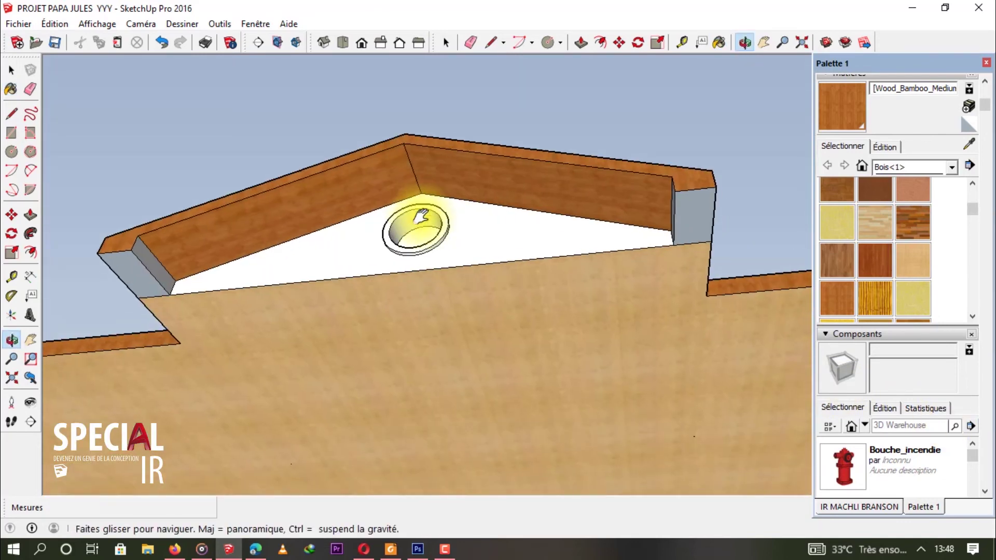
- Sample Wood_Bamboo_Light from the roof's underside and paint the bottom of the rear gable's eave return with it
{"action": "left_click", "coordinate": [973, 145]}
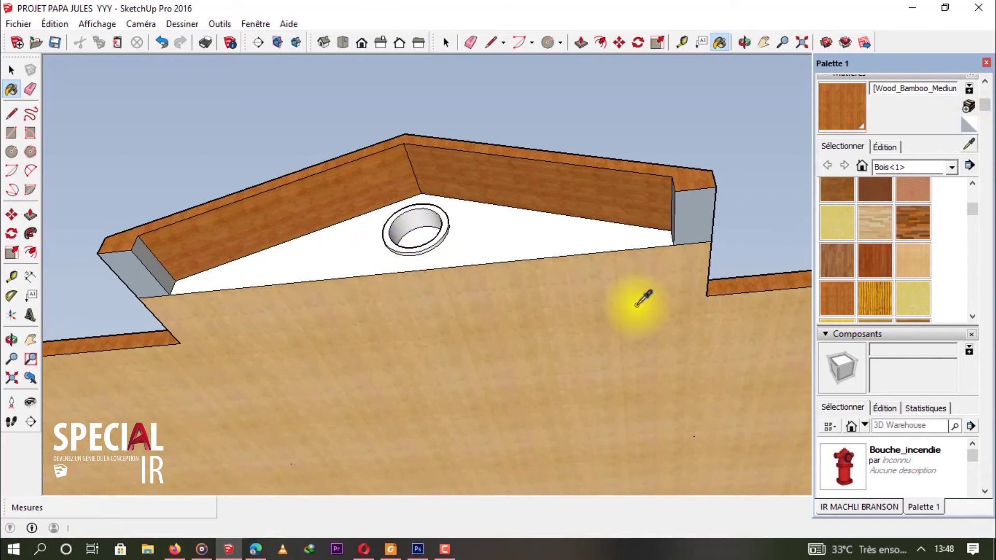
{"action": "left_click", "coordinate": [640, 296]}
{"action": "left_click", "coordinate": [695, 218]}
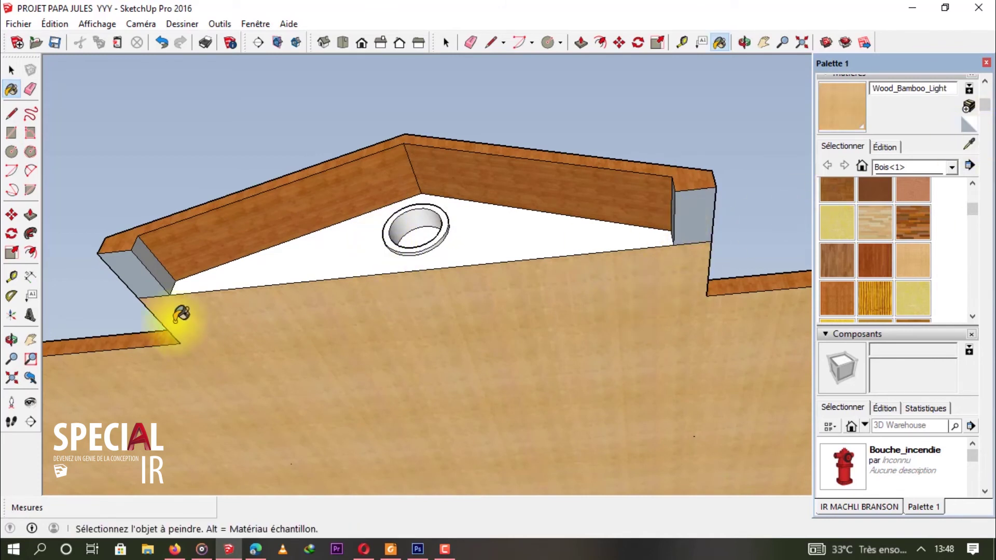
- Erase the edges between the rear gable's eave returns and the roof's underside, and repaint the merged underside with Wood_Bamboo_Light
{"action": "key", "text": "e"}
{"action": "left_click", "coordinate": [155, 289]}
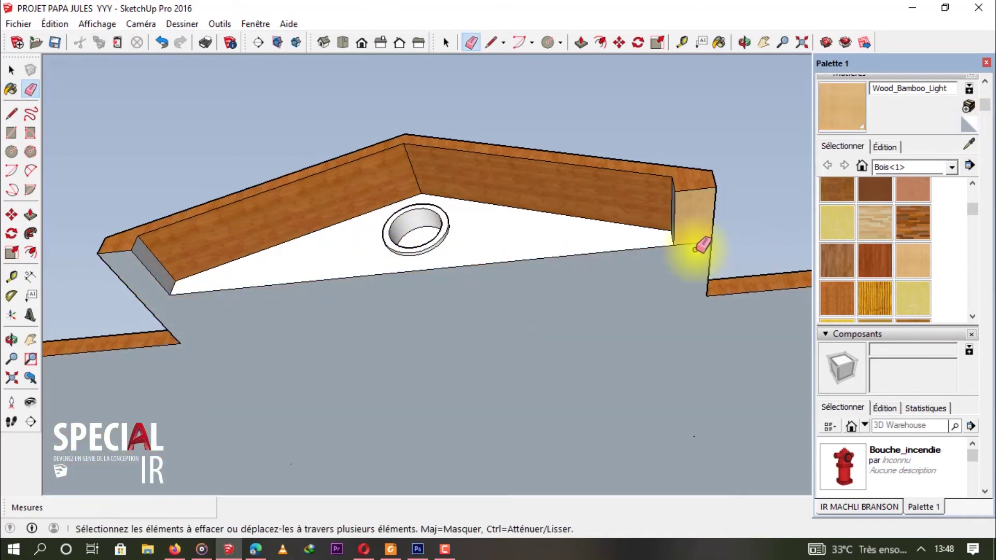
{"action": "left_click", "coordinate": [823, 111]}
{"action": "left_click", "coordinate": [564, 314]}
- Sample Wood_Bamboo_Medium from the rear gable's soffit and paint the inner end faces of its eave returns
{"action": "key", "text": "o"}
{"action": "mouse_move", "coordinate": [478, 340]}
{"action": "left_mouse_down"}
{"action": "mouse_move", "coordinate": [424, 375]}
{"action": "mouse_move", "coordinate": [467, 358]}
{"action": "left_mouse_up"}
{"action": "key", "text": "b"}
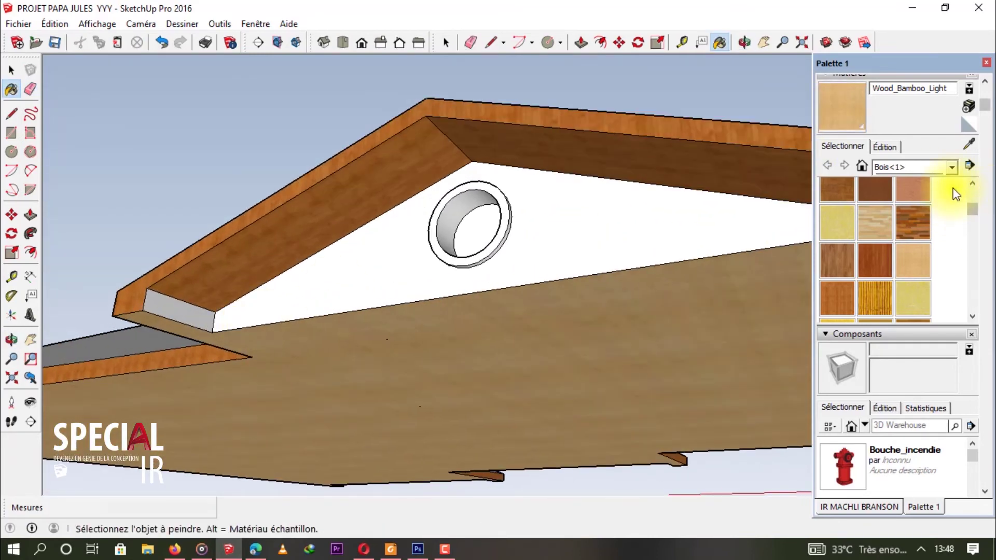
{"action": "left_click", "coordinate": [645, 151], "text": "alt"}
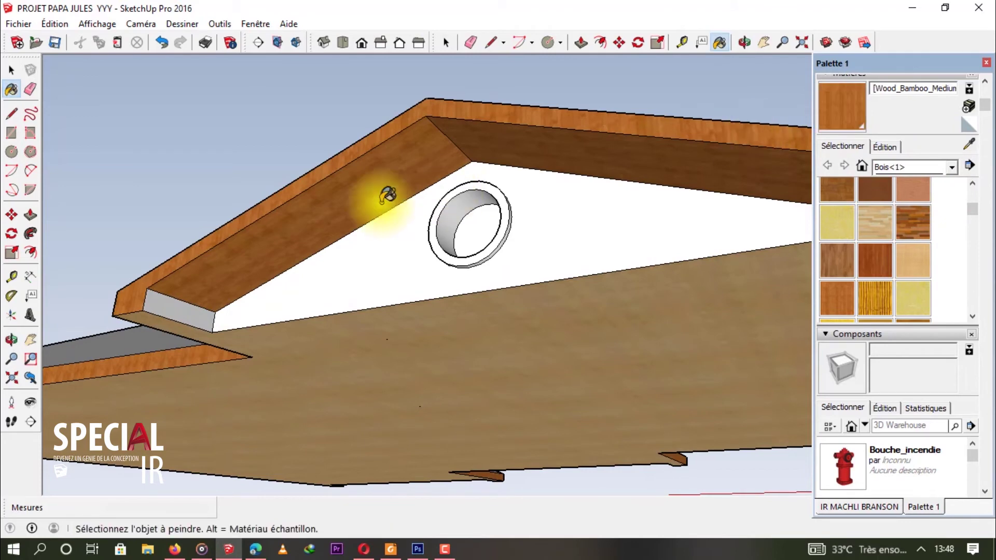
{"action": "left_click", "coordinate": [195, 313]}
{"action": "mouse_move", "coordinate": [351, 283]}
{"action": "middle_mouse_down"}
{"action": "mouse_move", "coordinate": [730, 275]}
{"action": "mouse_move", "coordinate": [707, 296]}
{"action": "middle_mouse_up"}
{"action": "scroll", "coordinate": [706, 296], "scroll_direction": "up", "scroll_amount": 2}
{"action": "scroll", "coordinate": [678, 285], "scroll_direction": "down", "scroll_amount": 5}
- Sample the 0047_Kaki color from the house's yellow wall as the paint material
{"action": "middle_click_drag", "start_coordinate": [507, 349], "coordinate": [554, 331]}
{"action": "scroll", "coordinate": [553, 331], "scroll_direction": "down", "scroll_amount": 5}
{"action": "mouse_move", "coordinate": [416, 382]}
{"action": "middle_mouse_down"}
{"action": "mouse_move", "coordinate": [605, 362]}
{"action": "mouse_move", "coordinate": [581, 268]}
{"action": "mouse_move", "coordinate": [551, 380]}
{"action": "mouse_move", "coordinate": [544, 356]}
{"action": "mouse_move", "coordinate": [296, 360]}
{"action": "mouse_move", "coordinate": [671, 329]}
{"action": "middle_mouse_up"}
{"action": "scroll", "coordinate": [544, 355], "scroll_direction": "down", "scroll_amount": 3}
{"action": "scroll", "coordinate": [289, 322], "scroll_direction": "up", "scroll_amount": 6}
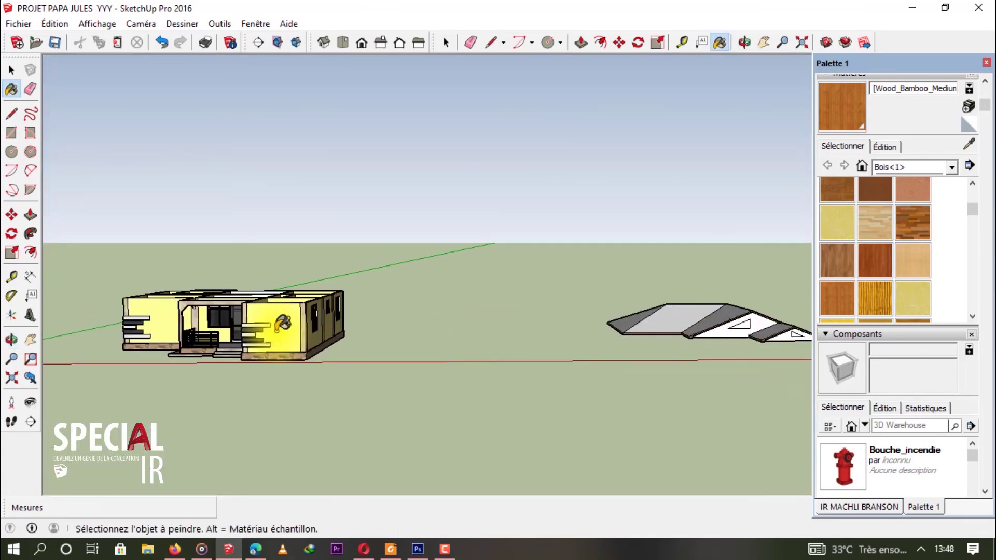
{"action": "middle_click_drag", "start_coordinate": [306, 325], "coordinate": [466, 337]}
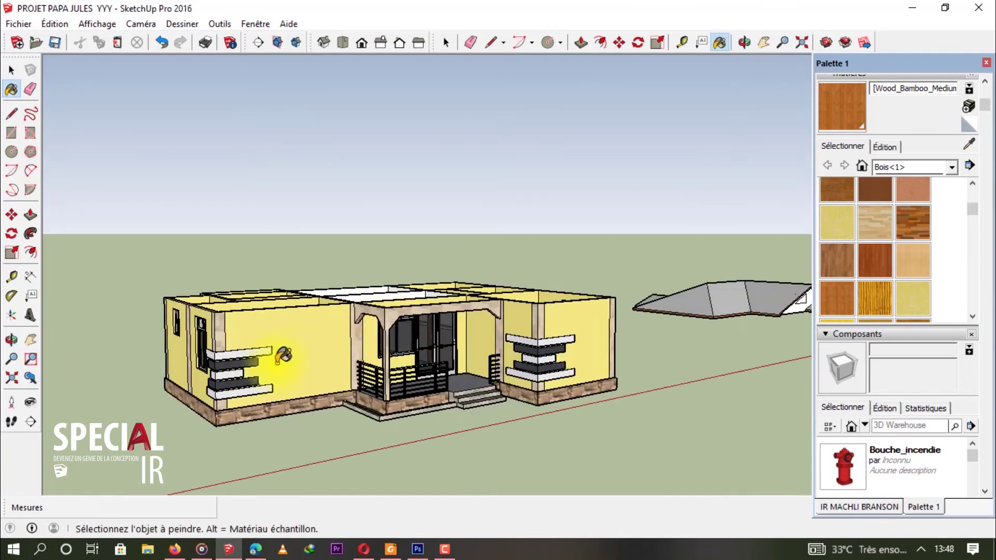
{"action": "scroll", "coordinate": [466, 338], "scroll_direction": "up", "scroll_amount": 2}
{"action": "left_click", "coordinate": [967, 145]}
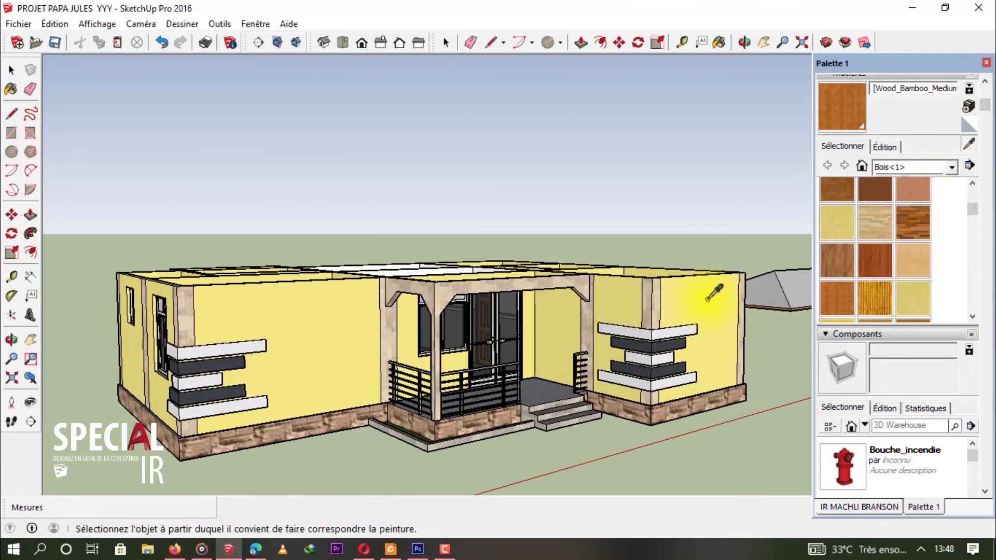
{"action": "scroll", "coordinate": [695, 285], "scroll_direction": "down", "scroll_amount": 2}
{"action": "mouse_move", "coordinate": [696, 285]}
{"action": "middle_mouse_down"}
{"action": "mouse_move", "coordinate": [597, 290]}
{"action": "mouse_move", "coordinate": [707, 296]}
{"action": "mouse_move", "coordinate": [224, 311]}
{"action": "mouse_move", "coordinate": [632, 322]}
{"action": "mouse_move", "coordinate": [358, 317]}
{"action": "middle_mouse_up"}
{"action": "scroll", "coordinate": [493, 335], "scroll_direction": "up", "scroll_amount": 2}
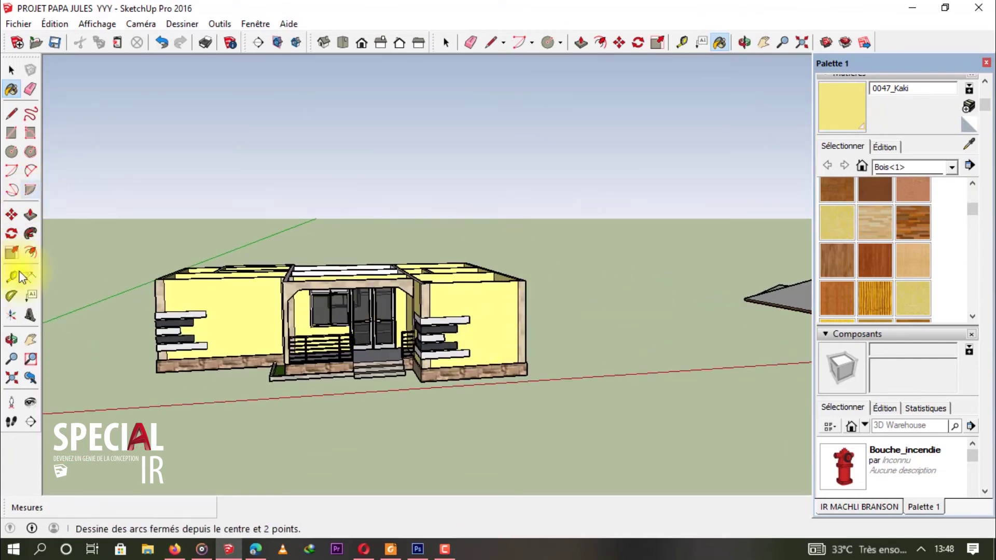
{"action": "left_click", "coordinate": [11, 93]}
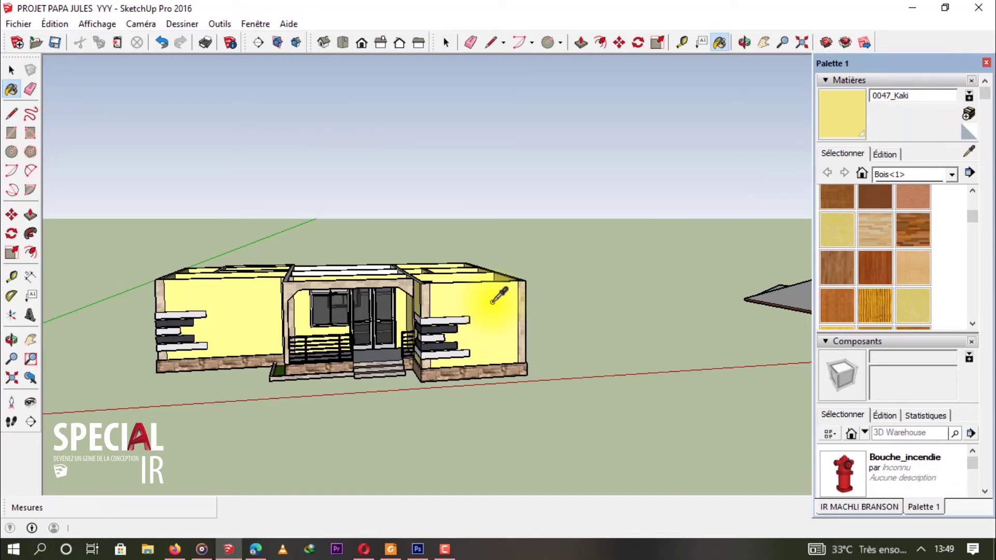
- Paint the front gable wall of the roof with the 0047_Kaki color
{"action": "mouse_move", "coordinate": [511, 295]}
{"action": "middle_mouse_down"}
{"action": "mouse_move", "coordinate": [225, 291]}
{"action": "mouse_move", "coordinate": [797, 333]}
{"action": "mouse_move", "coordinate": [686, 300]}
{"action": "middle_mouse_up"}
{"action": "scroll", "coordinate": [655, 301], "scroll_direction": "up", "scroll_amount": 6}
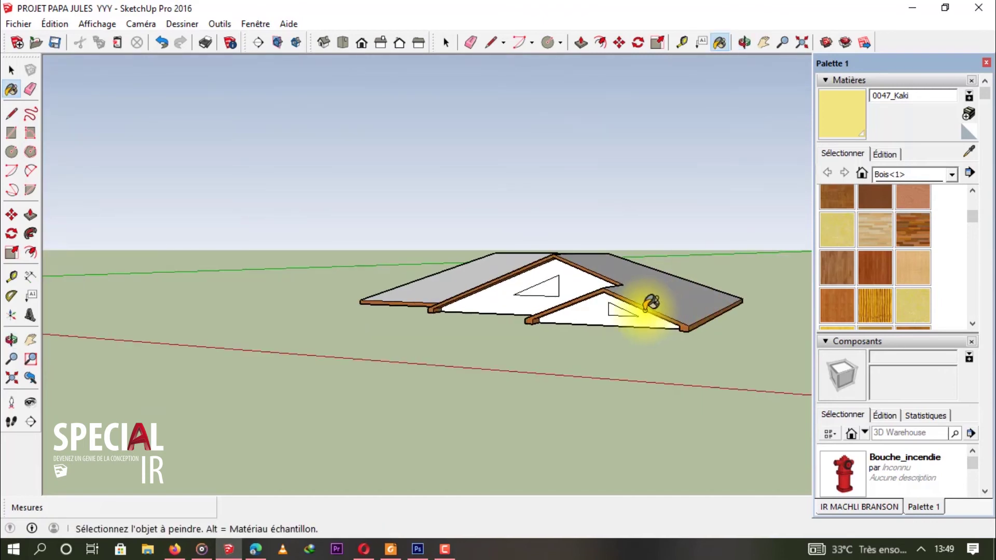
{"action": "left_click", "coordinate": [576, 311]}
- Paint the small rear gable's wall around the circular opening with the 0047_Kaki color
{"action": "scroll", "coordinate": [545, 228], "scroll_direction": "down", "scroll_amount": 5}
{"action": "middle_click_drag", "start_coordinate": [544, 228], "coordinate": [560, 335]}
{"action": "scroll", "coordinate": [560, 336], "scroll_direction": "up", "scroll_amount": 6}
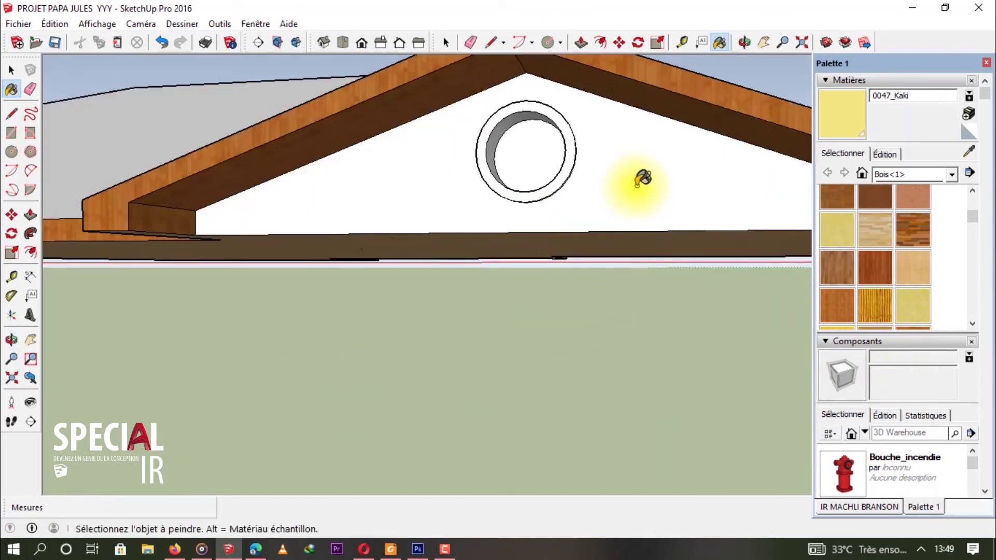
{"action": "left_click", "coordinate": [642, 178]}
- Paint the raised ring around the rear gable's circular opening with the 0047_Kaki color
{"action": "scroll", "coordinate": [498, 200], "scroll_direction": "down", "scroll_amount": 3}
{"action": "middle_click_drag", "start_coordinate": [498, 200], "coordinate": [500, 169]}
{"action": "scroll", "coordinate": [548, 156], "scroll_direction": "up", "scroll_amount": 6}
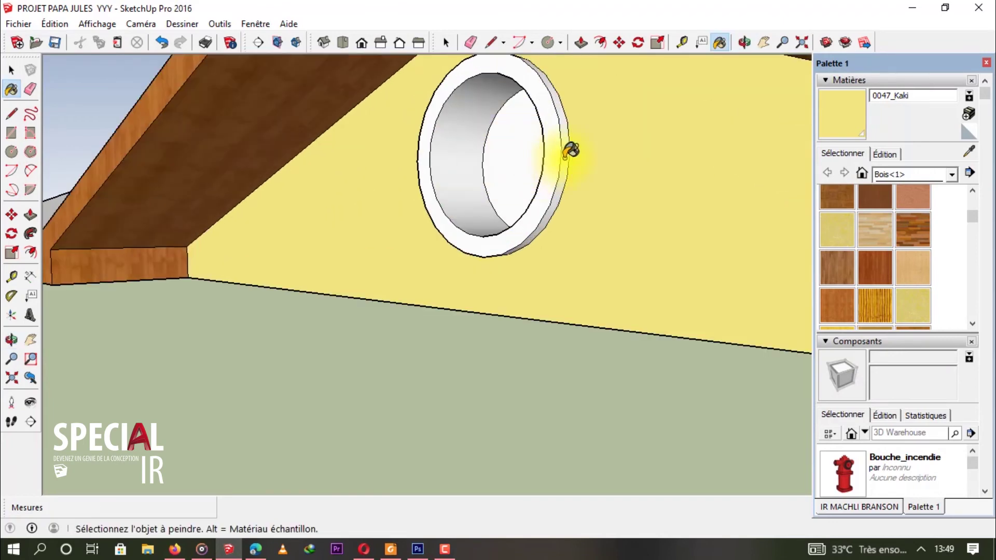
{"action": "left_click", "coordinate": [571, 150]}
{"action": "scroll", "coordinate": [573, 146], "scroll_direction": "down", "scroll_amount": 4}
{"action": "middle_click_drag", "start_coordinate": [574, 171], "coordinate": [692, 198]}
{"action": "scroll", "coordinate": [542, 142], "scroll_direction": "up", "scroll_amount": 2}
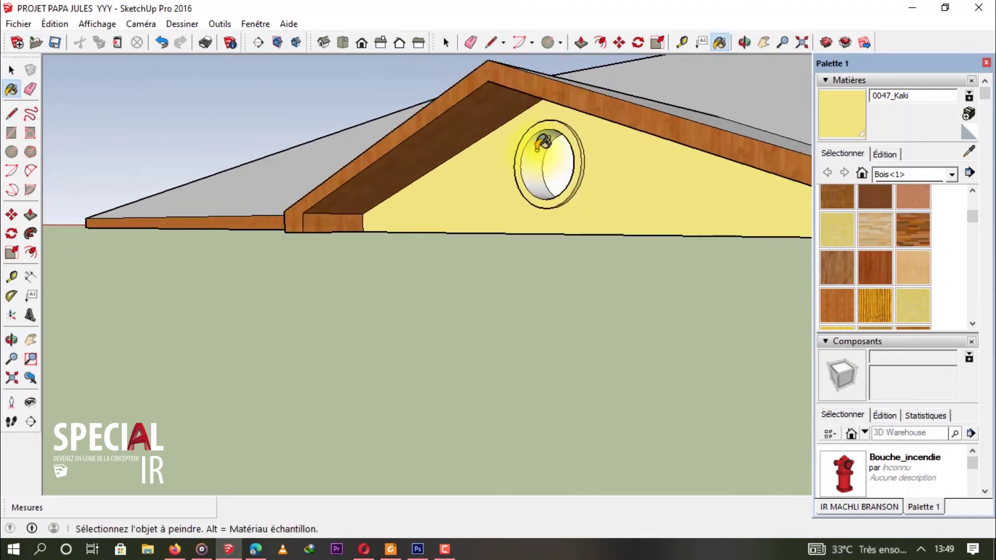
{"action": "scroll", "coordinate": [543, 141], "scroll_direction": "up", "scroll_amount": 2}
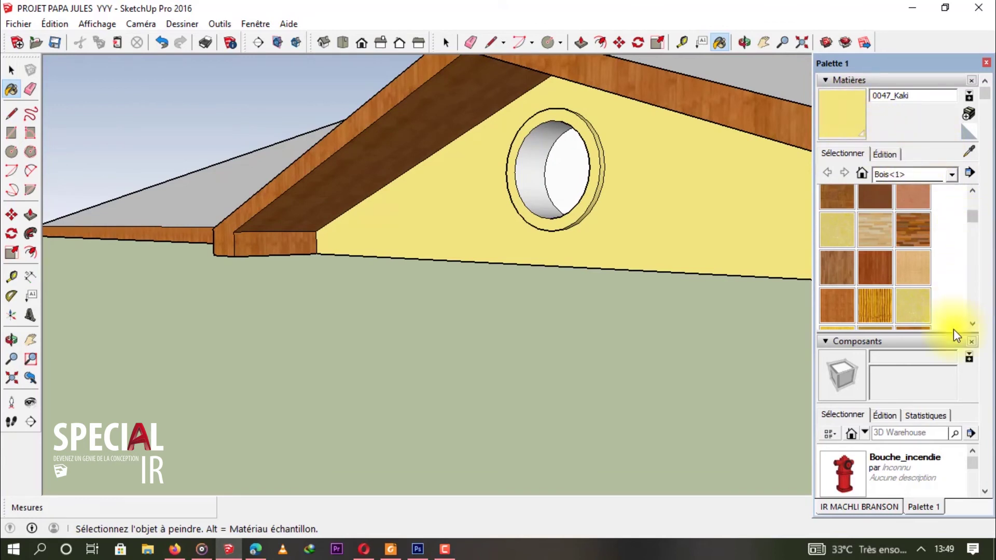
- Load the Matières folder as the material collection and paint the rear gable's circular opening with the Couleurs-Noms color 0137_Noir
{"action": "left_click", "coordinate": [968, 172]}
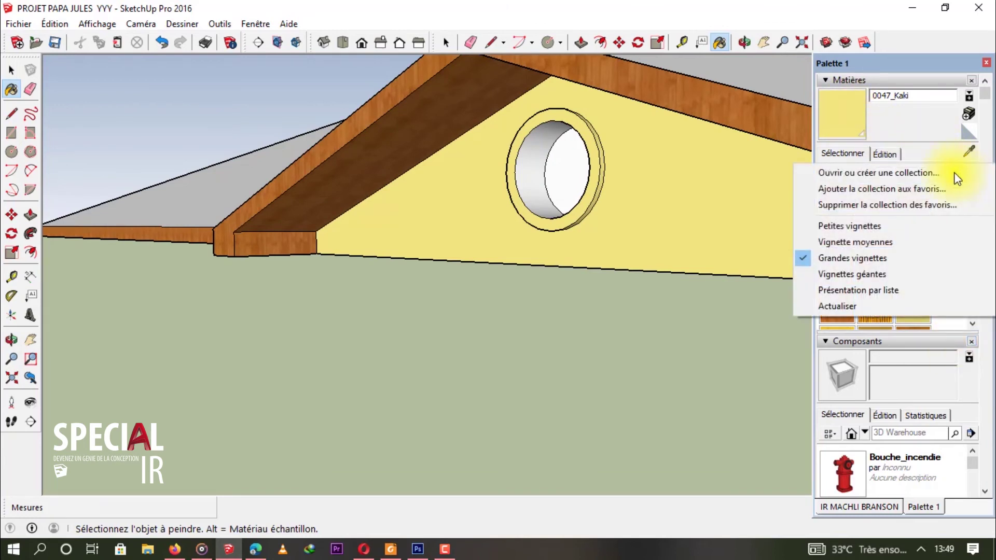
{"action": "left_click", "coordinate": [864, 176]}
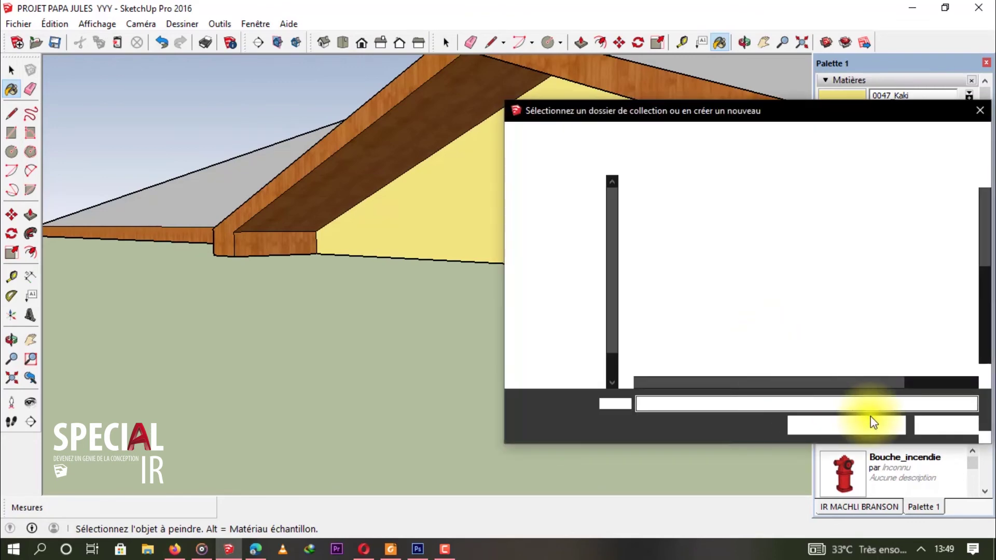
{"action": "left_click", "coordinate": [870, 424]}
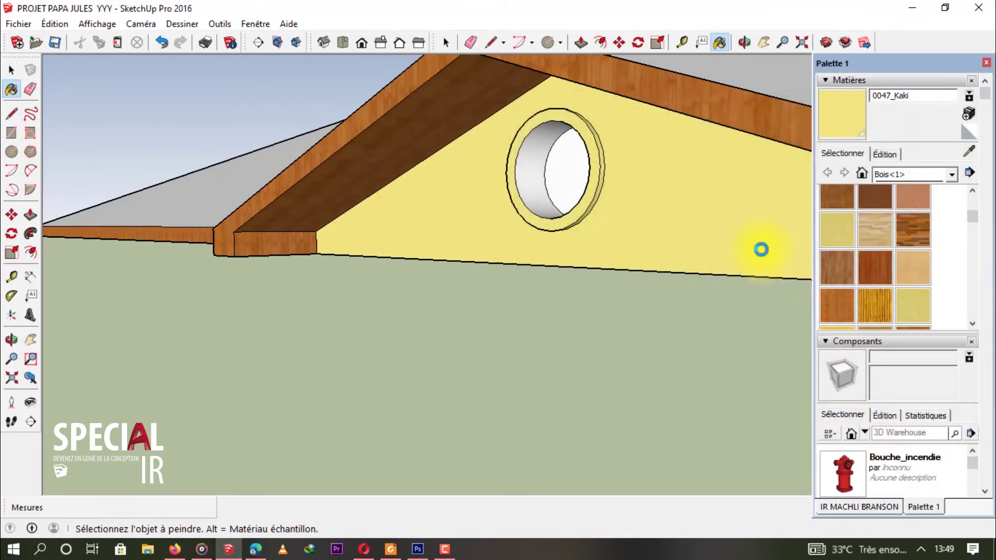
{"action": "scroll", "coordinate": [870, 231], "scroll_direction": "down", "scroll_amount": 3}
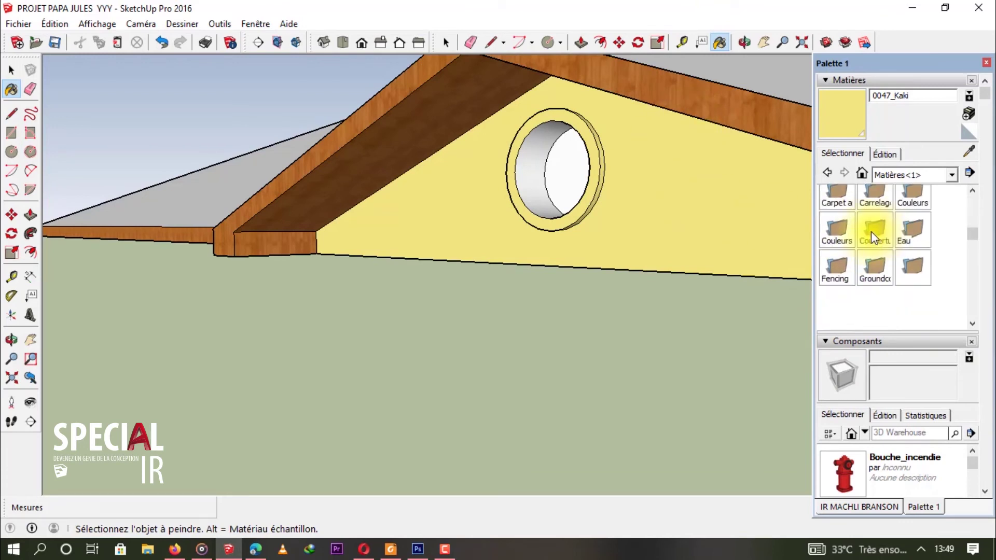
{"action": "double_click", "coordinate": [840, 222]}
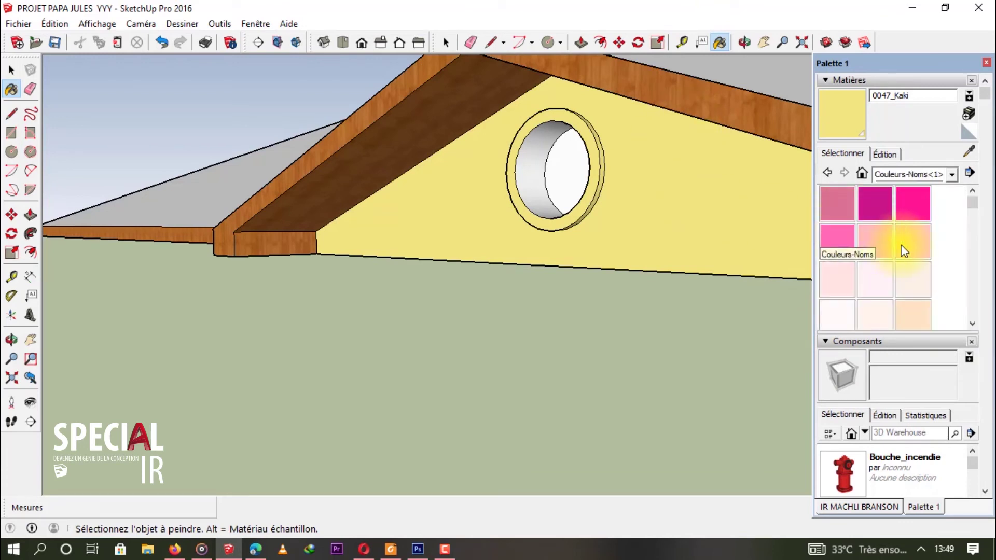
{"action": "scroll", "coordinate": [899, 248], "scroll_direction": "down", "scroll_amount": 10}
{"action": "scroll", "coordinate": [901, 244], "scroll_direction": "down", "scroll_amount": 8}
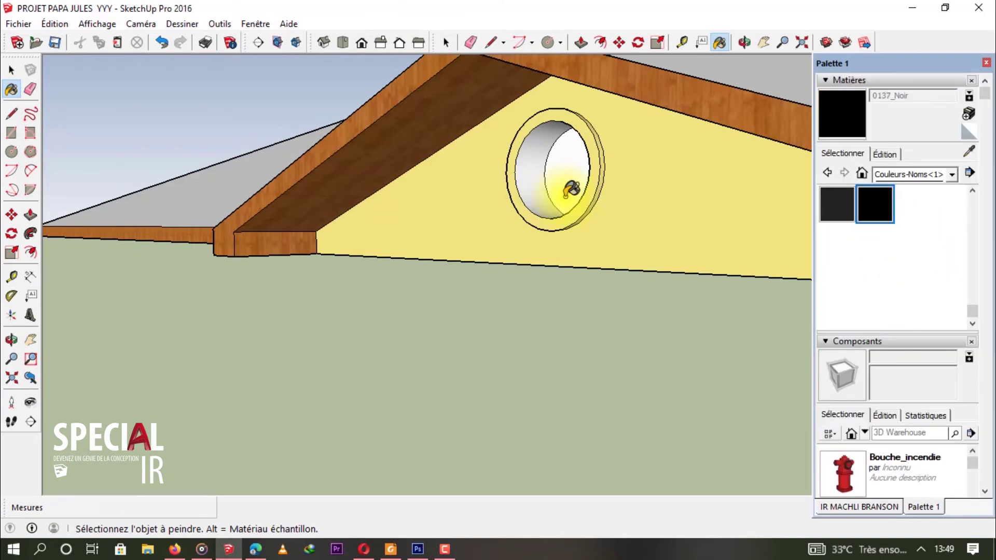
- Choose the red ribbed steel roofing (Couverture en acier) from the Couverture collection as the paint material
{"action": "middle_click_drag", "start_coordinate": [576, 189], "coordinate": [382, 223]}
{"action": "scroll", "coordinate": [480, 234], "scroll_direction": "down", "scroll_amount": 1}
{"action": "middle_click_drag", "start_coordinate": [480, 233], "coordinate": [595, 253]}
{"action": "scroll", "coordinate": [596, 254], "scroll_direction": "up", "scroll_amount": 2}
{"action": "left_click", "coordinate": [827, 173]}
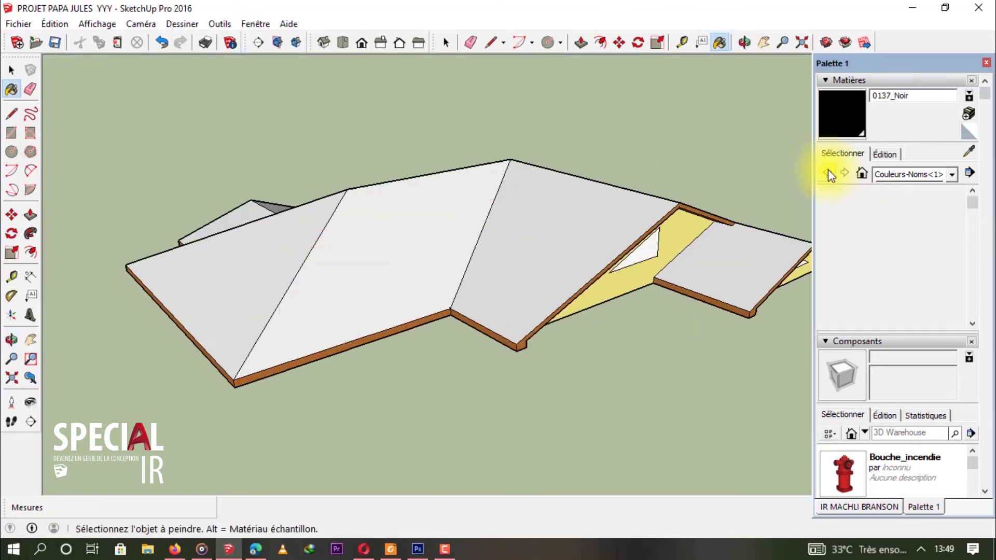
{"action": "scroll", "coordinate": [906, 257], "scroll_direction": "down", "scroll_amount": 3}
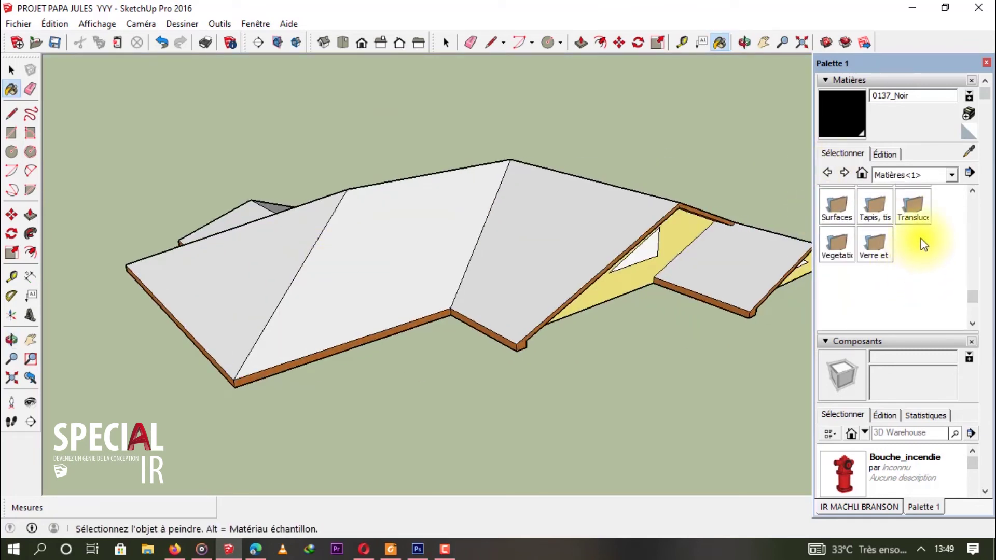
{"action": "scroll", "coordinate": [924, 245], "scroll_direction": "up", "scroll_amount": 2}
{"action": "scroll", "coordinate": [909, 249], "scroll_direction": "up", "scroll_amount": 2}
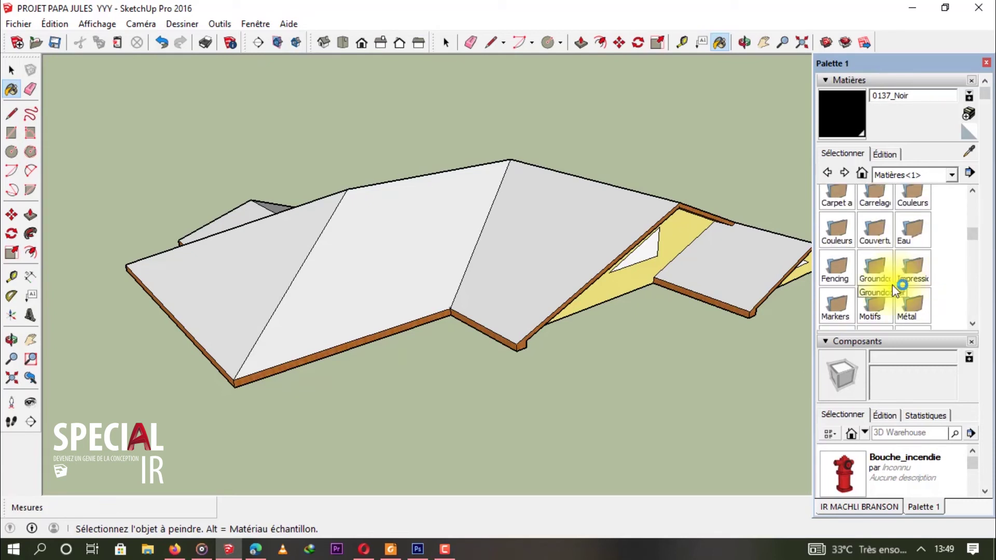
{"action": "scroll", "coordinate": [915, 252], "scroll_direction": "up", "scroll_amount": 2}
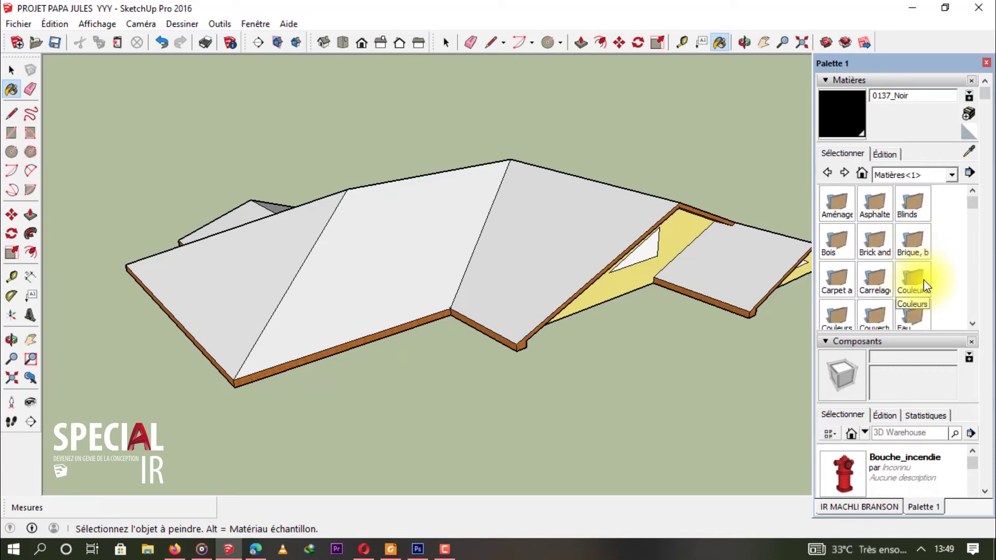
{"action": "scroll", "coordinate": [923, 272], "scroll_direction": "down", "scroll_amount": 3}
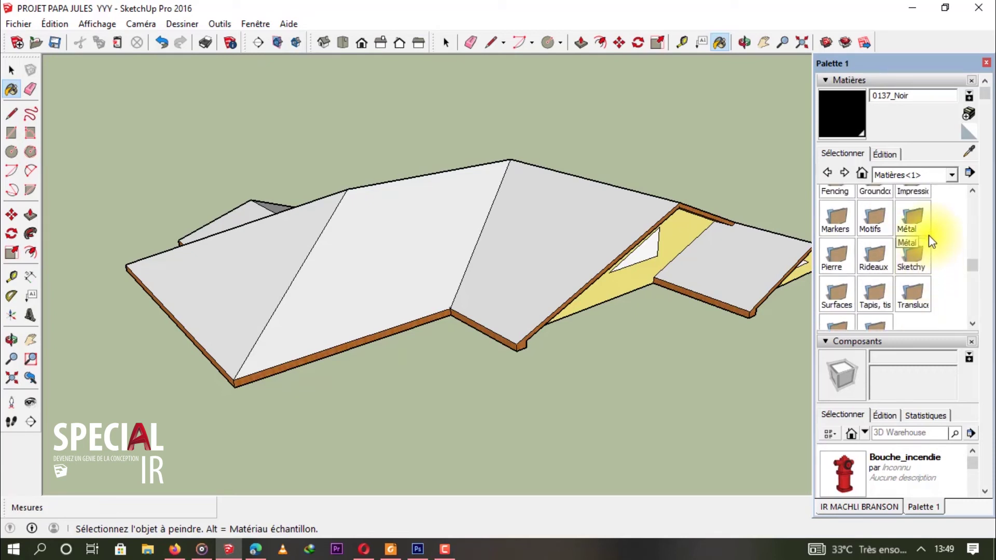
{"action": "scroll", "coordinate": [928, 235], "scroll_direction": "down", "scroll_amount": 2}
{"action": "scroll", "coordinate": [912, 246], "scroll_direction": "up", "scroll_amount": 5}
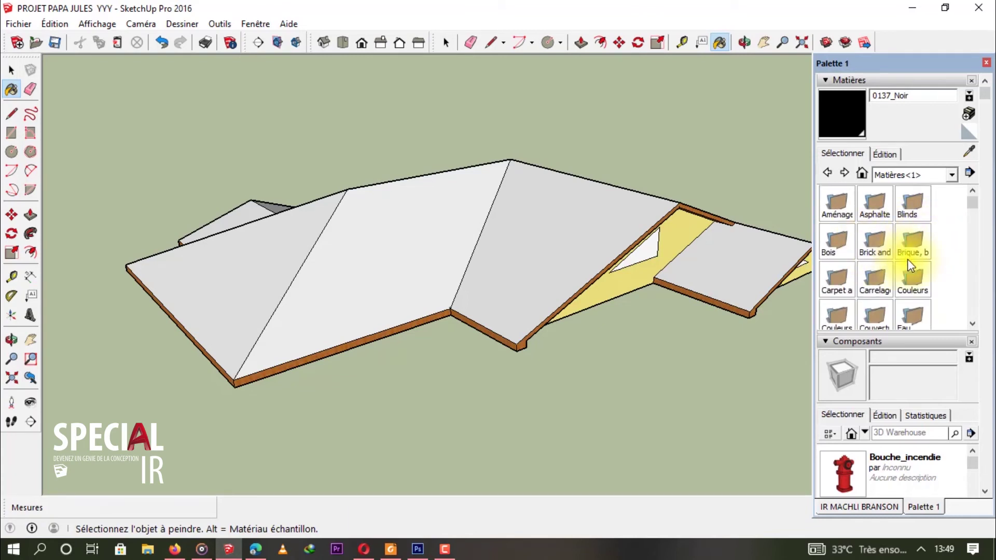
{"action": "scroll", "coordinate": [881, 282], "scroll_direction": "down", "scroll_amount": 2}
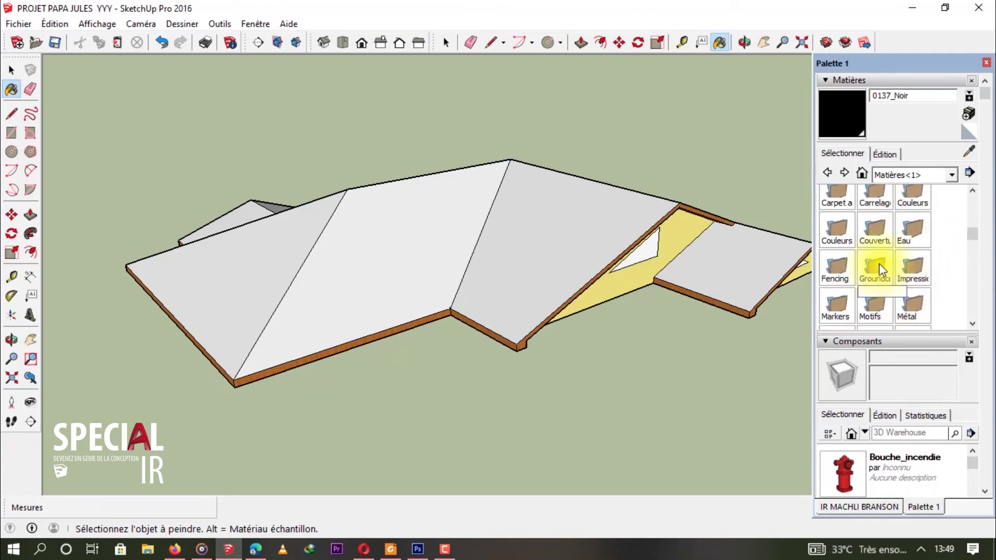
{"action": "left_click", "coordinate": [876, 235]}
{"action": "left_click", "coordinate": [844, 278]}
- Paint the slopes of the main roof and of the small gable roofs with the red steel roofing material
{"action": "left_click", "coordinate": [524, 228]}
{"action": "left_click", "coordinate": [394, 239]}
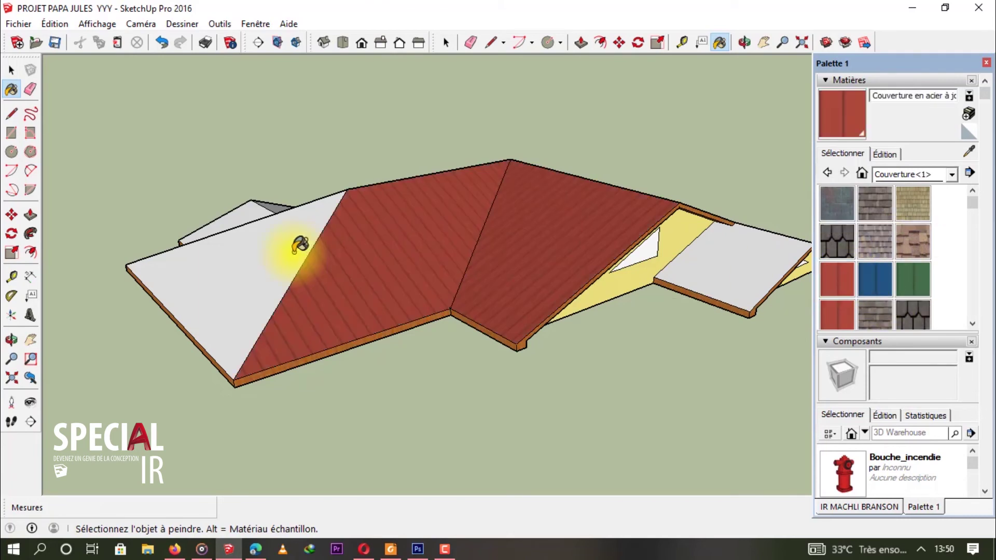
{"action": "left_click", "coordinate": [303, 249]}
{"action": "middle_click_drag", "start_coordinate": [349, 264], "coordinate": [327, 454]}
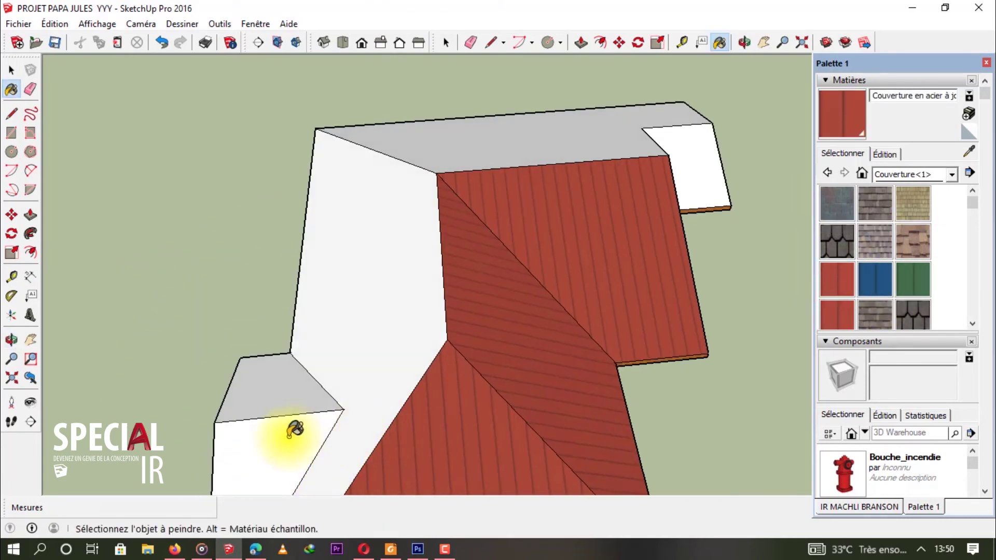
{"action": "left_click", "coordinate": [332, 446]}
{"action": "left_click", "coordinate": [291, 446]}
{"action": "left_click", "coordinate": [313, 382]}
- Paint the triangular openings in both front gables with the Blinds_Mini_Blue material from the Blinds collection
{"action": "middle_click_drag", "start_coordinate": [521, 204], "coordinate": [785, 471]}
{"action": "middle_click_drag", "start_coordinate": [758, 422], "coordinate": [467, 153]}
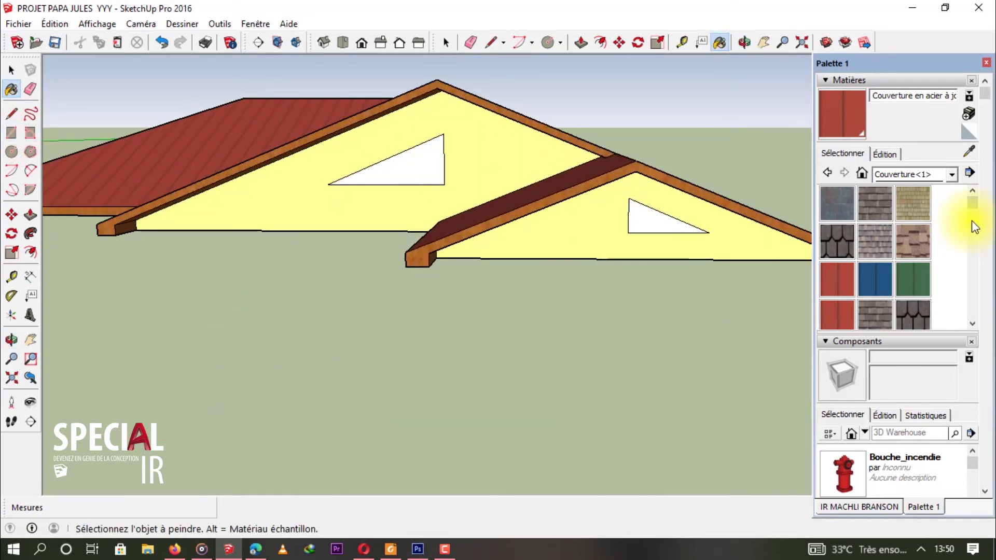
{"action": "left_click", "coordinate": [832, 172]}
{"action": "left_click", "coordinate": [910, 203]}
{"action": "left_click", "coordinate": [921, 195]}
{"action": "left_click", "coordinate": [662, 218]}
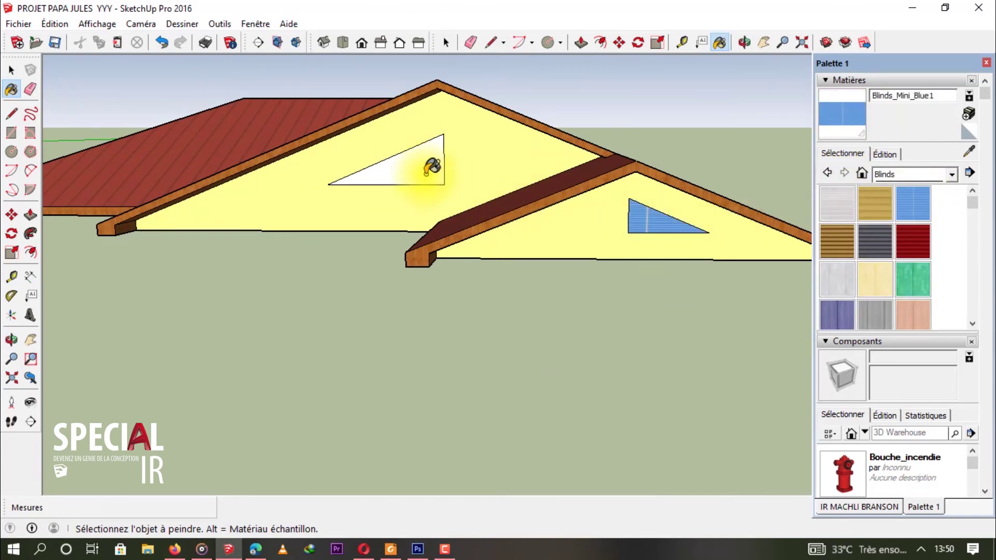
- Set the texture width of the blue blinds material to 400,84 cm with its proportions locked
{"action": "left_click", "coordinate": [884, 156]}
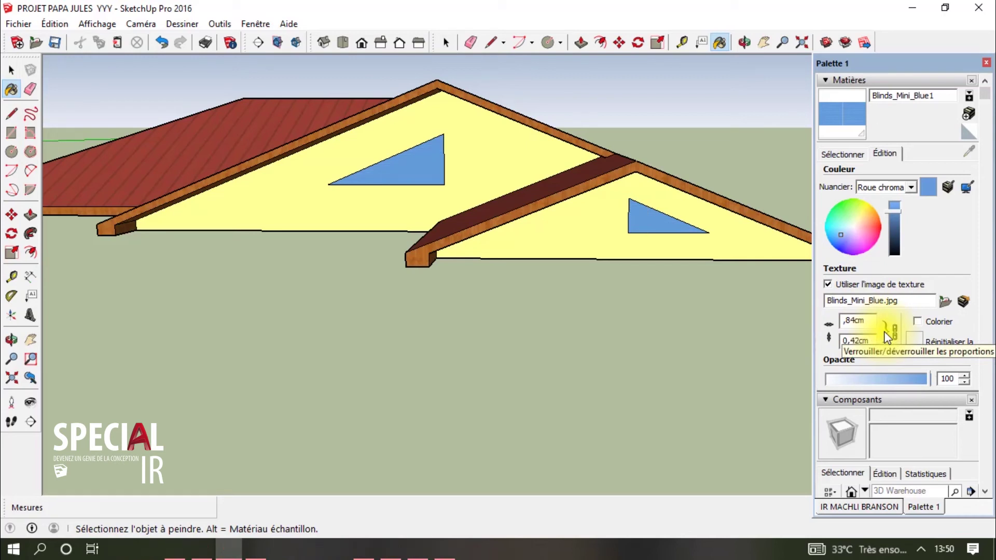
{"action": "key", "text": "Return"}
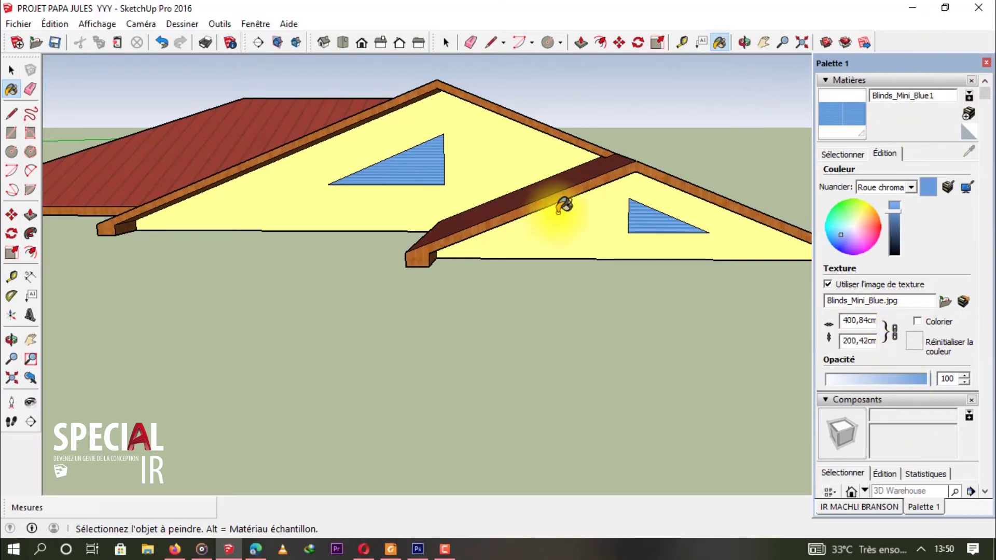
{"action": "scroll", "coordinate": [557, 202], "scroll_direction": "down", "scroll_amount": 4}
{"action": "left_click", "coordinate": [473, 208]}
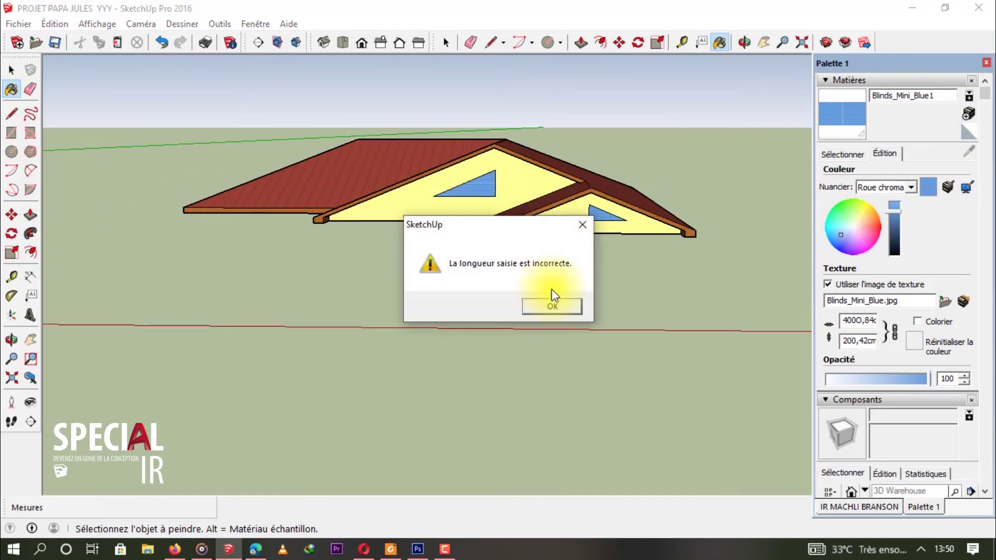
{"action": "left_click", "coordinate": [552, 306]}
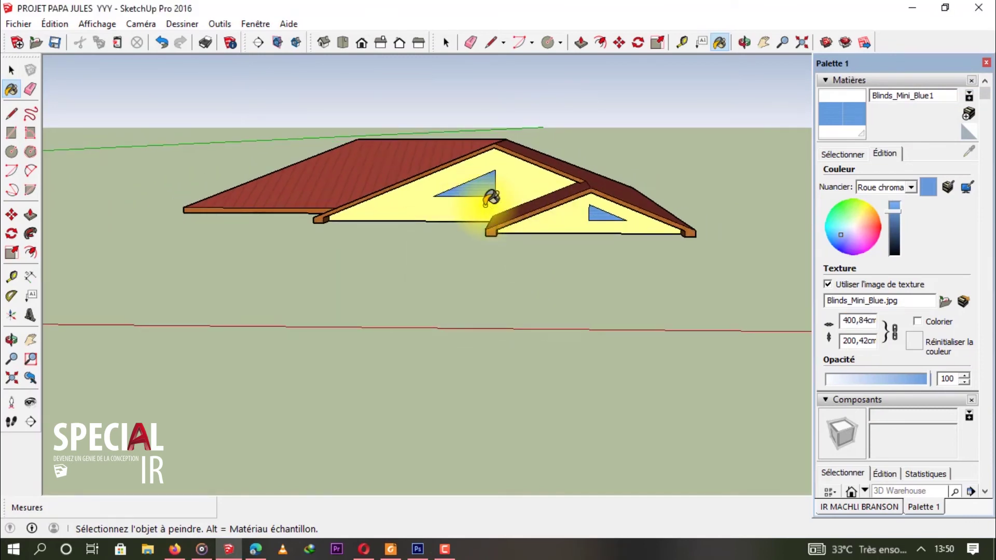
- Select the entire painted roof and make it a group
{"action": "key", "text": "o"}
{"action": "left_click_drag", "start_coordinate": [456, 225], "coordinate": [556, 196]}
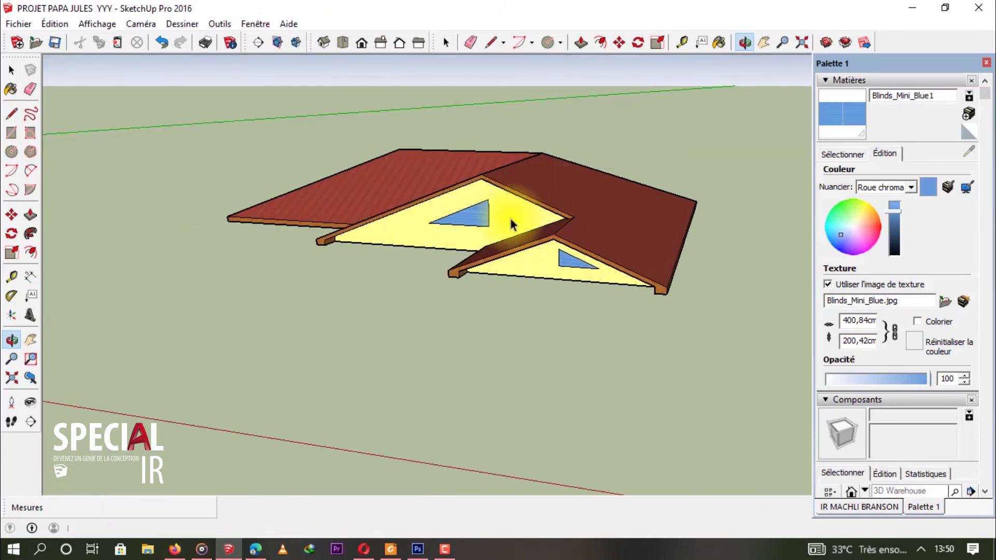
{"action": "key", "text": "space"}
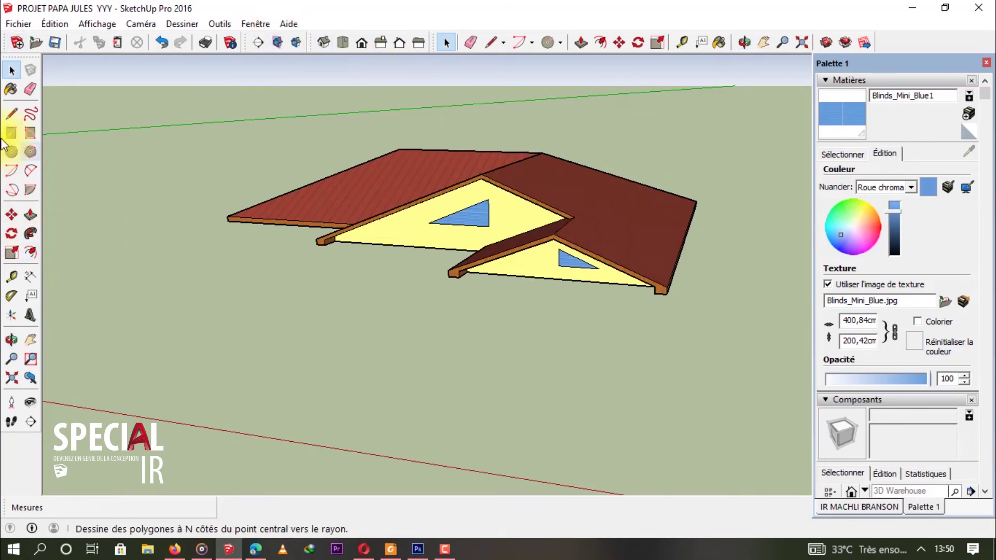
{"action": "scroll", "coordinate": [327, 237], "scroll_direction": "down", "scroll_amount": 3}
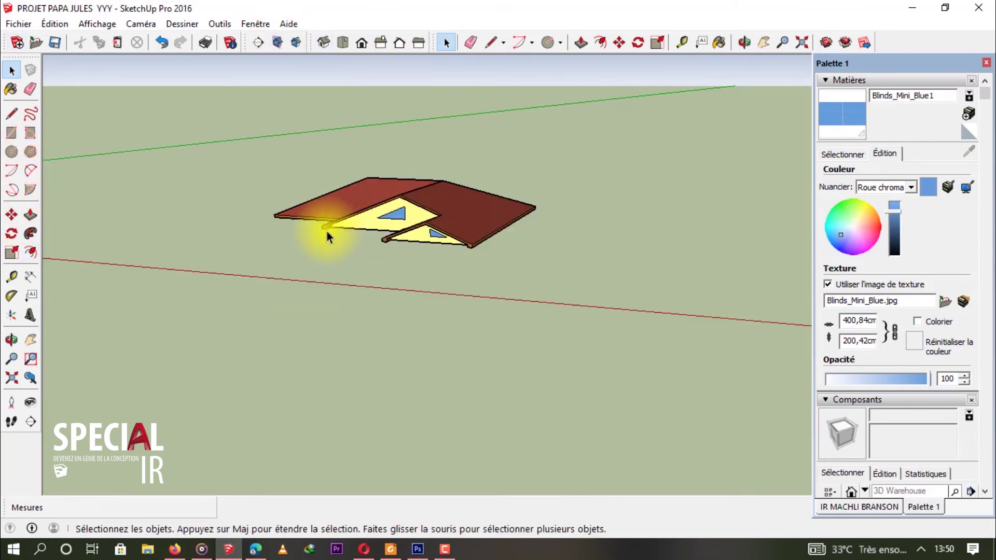
{"action": "middle_click_drag", "start_coordinate": [326, 237], "coordinate": [585, 130]}
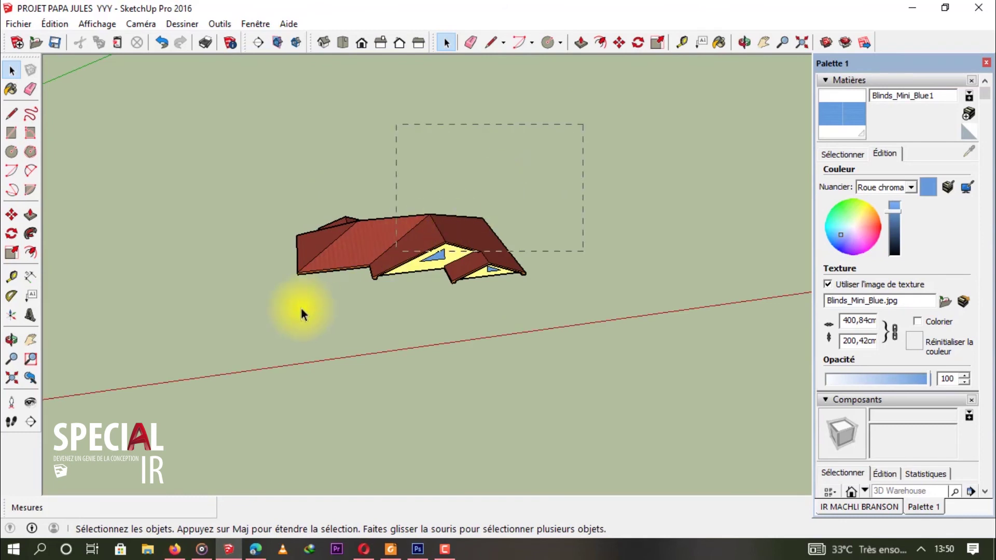
{"action": "left_click_drag", "start_coordinate": [302, 313], "coordinate": [181, 364]}
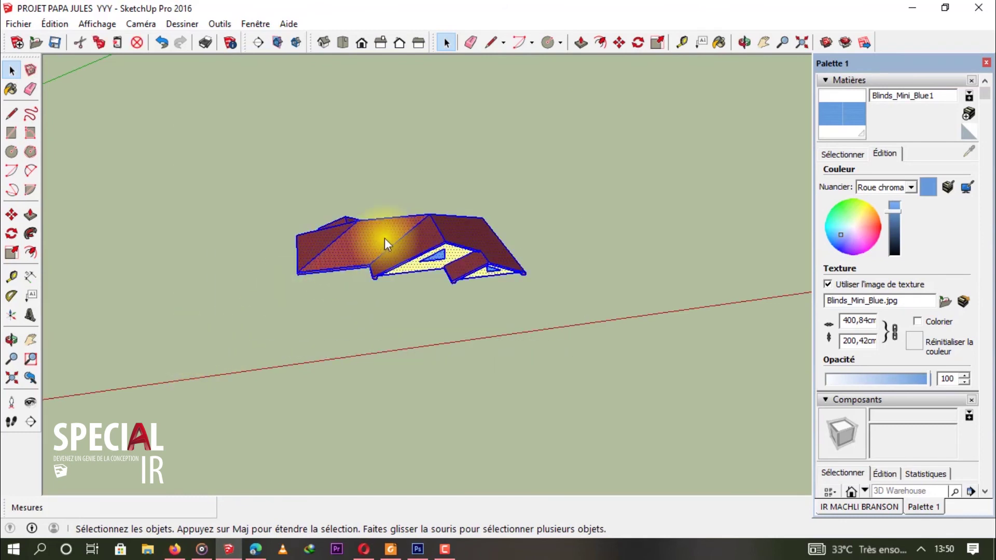
{"action": "right_click", "coordinate": [386, 244]}
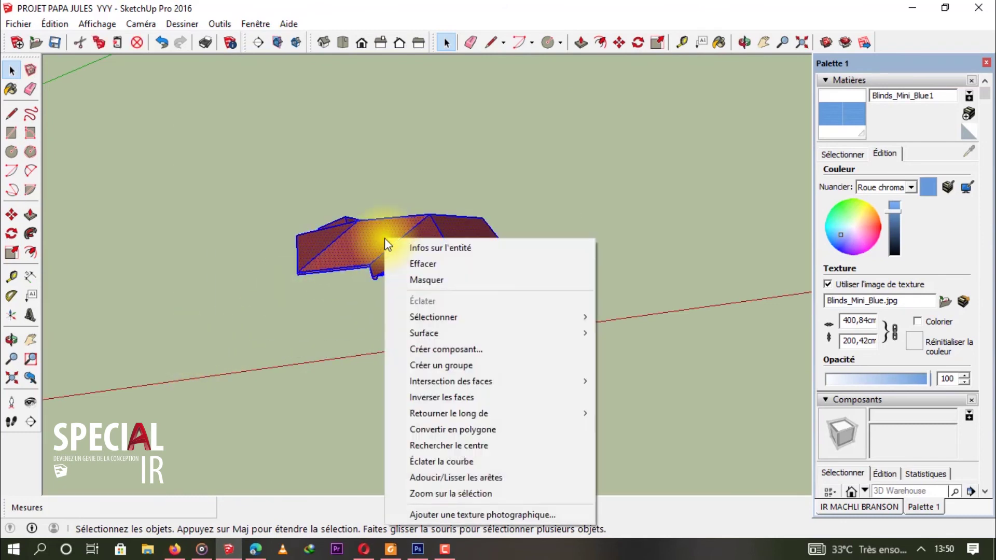
{"action": "left_click", "coordinate": [468, 366]}
- Open the roof group for editing from its wooden underside
{"action": "middle_click_drag", "start_coordinate": [468, 214], "coordinate": [840, 323]}
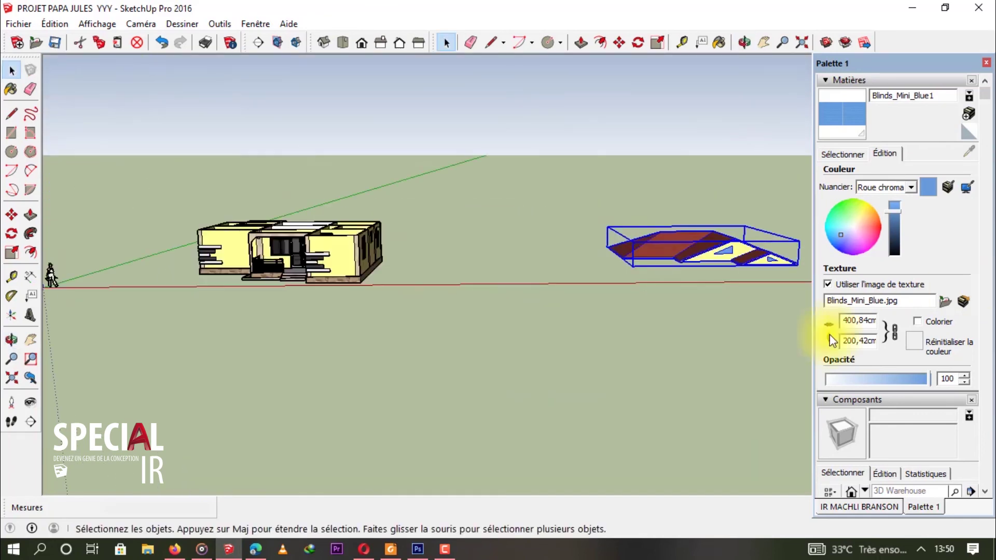
{"action": "middle_click_drag", "start_coordinate": [468, 274], "coordinate": [673, 267]}
{"action": "scroll", "coordinate": [624, 189], "scroll_direction": "up", "scroll_amount": 5}
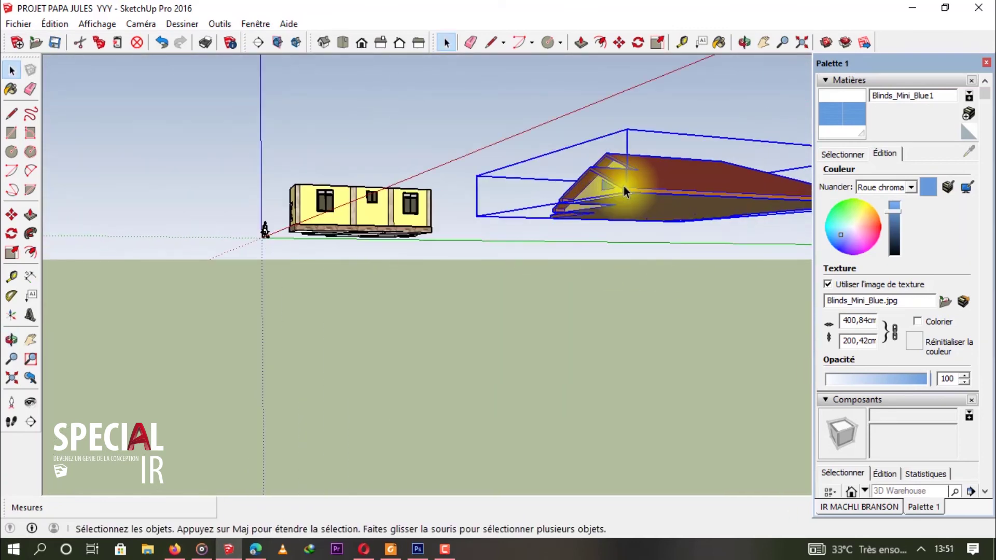
{"action": "middle_click_drag", "start_coordinate": [620, 188], "coordinate": [340, 138]}
{"action": "scroll", "coordinate": [612, 197], "scroll_direction": "up", "scroll_amount": 3}
{"action": "scroll", "coordinate": [455, 215], "scroll_direction": "up", "scroll_amount": 5}
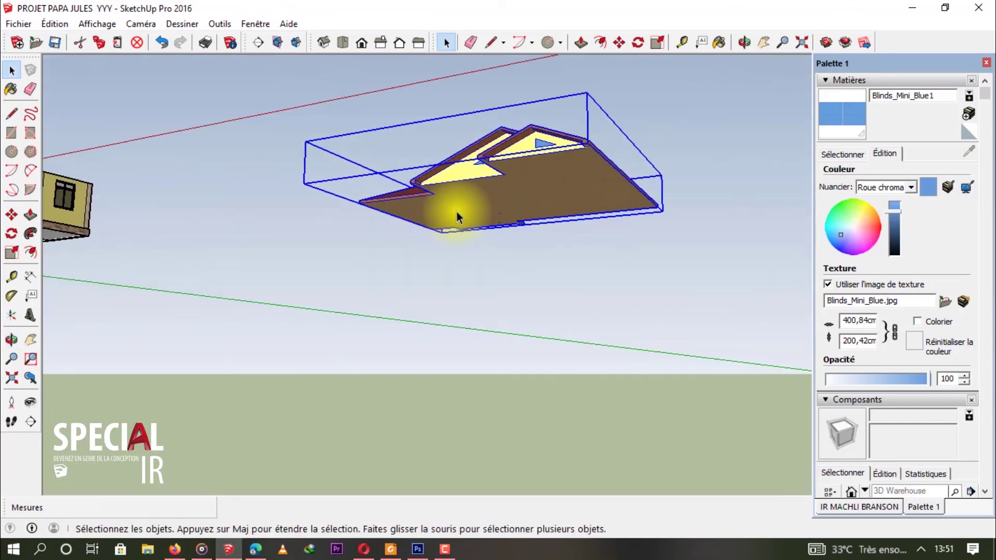
{"action": "middle_click_drag", "start_coordinate": [452, 112], "coordinate": [293, 238]}
{"action": "middle_click_drag", "start_coordinate": [531, 189], "coordinate": [566, 147]}
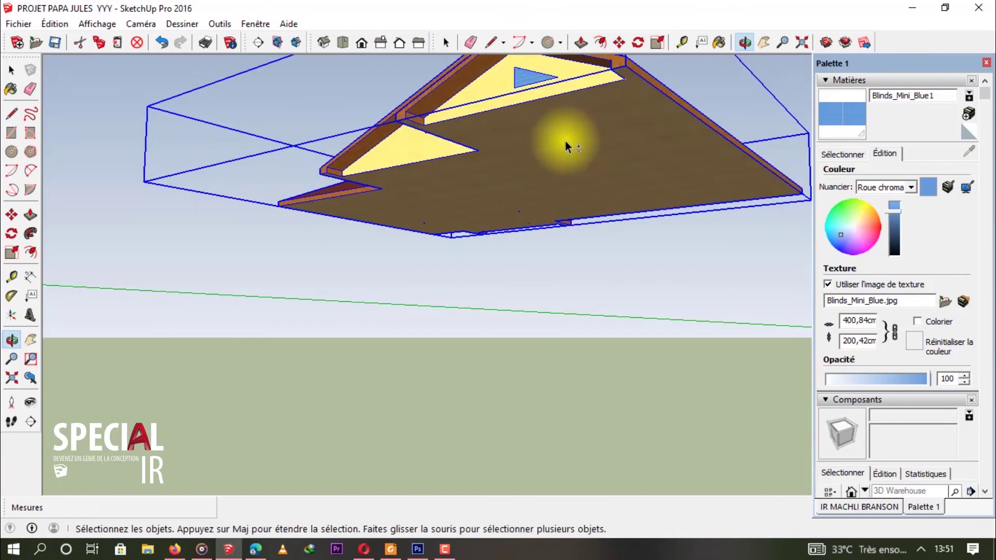
{"action": "middle_click_drag", "start_coordinate": [422, 222], "coordinate": [445, 225]}
{"action": "middle_click_drag", "start_coordinate": [489, 200], "coordinate": [629, 71]}
{"action": "scroll", "coordinate": [629, 80], "scroll_direction": "up", "scroll_amount": 4}
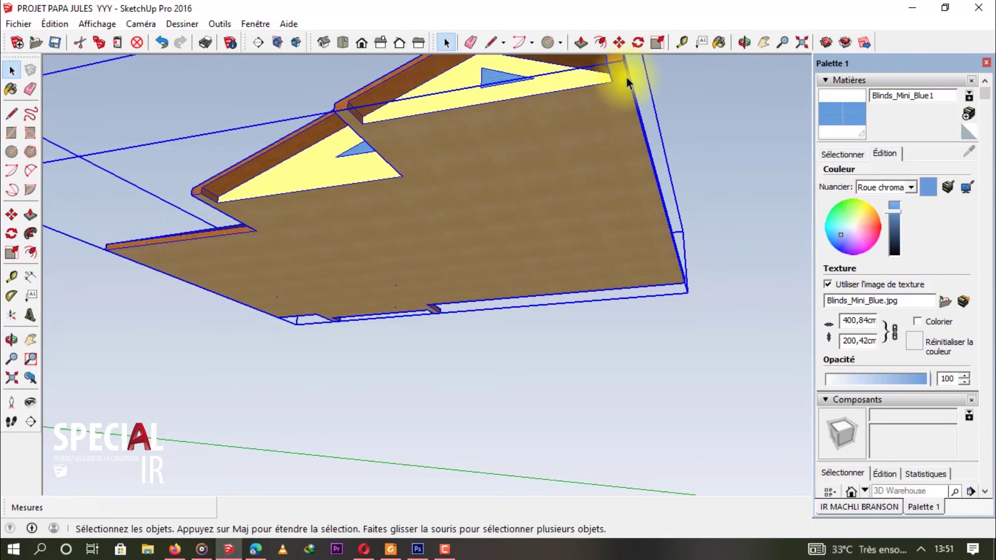
{"action": "double_click", "coordinate": [616, 140]}
{"action": "middle_click_drag", "start_coordinate": [615, 140], "coordinate": [664, 120]}
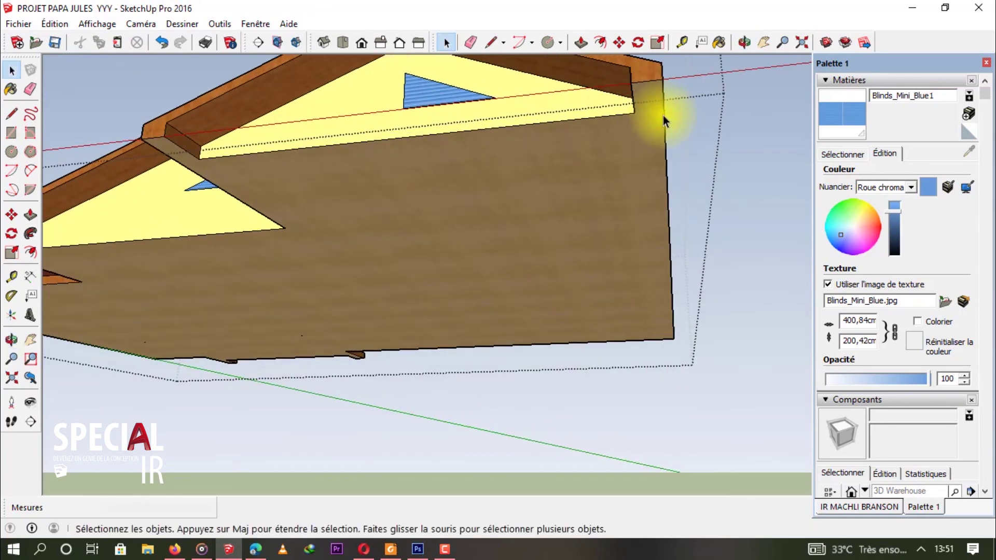
- Place a guide line on the roof's underside, 50 cm inward from the side edge next to the front gable
{"action": "key", "text": "t"}
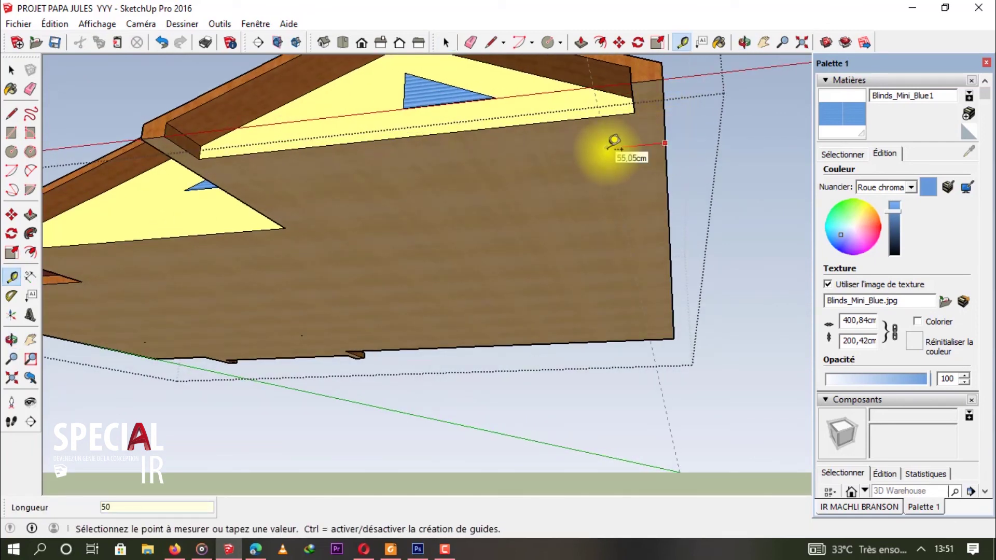
{"action": "type", "text": "50"}
{"action": "key", "text": "Return"}
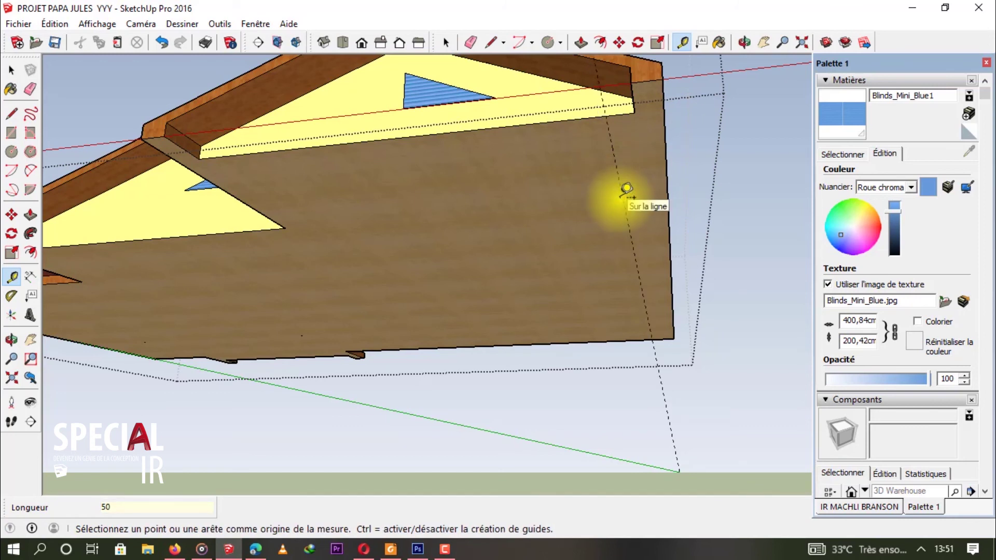
- Draw a vertical line about 89 cm long down from where the guide meets the front gable's lower edge, and erase the guide
{"action": "key", "text": "l"}
{"action": "left_click", "coordinate": [605, 116]}
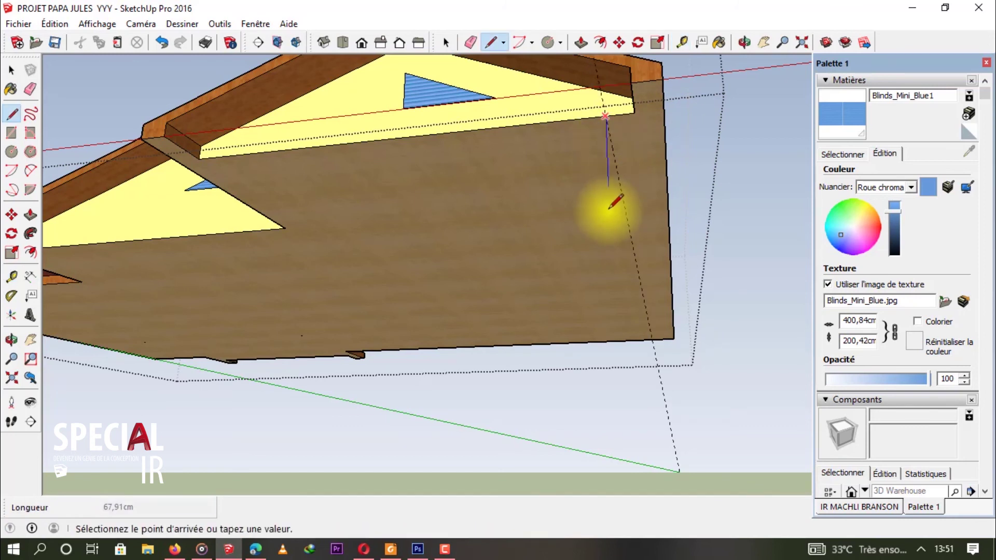
{"action": "left_click", "coordinate": [609, 209]}
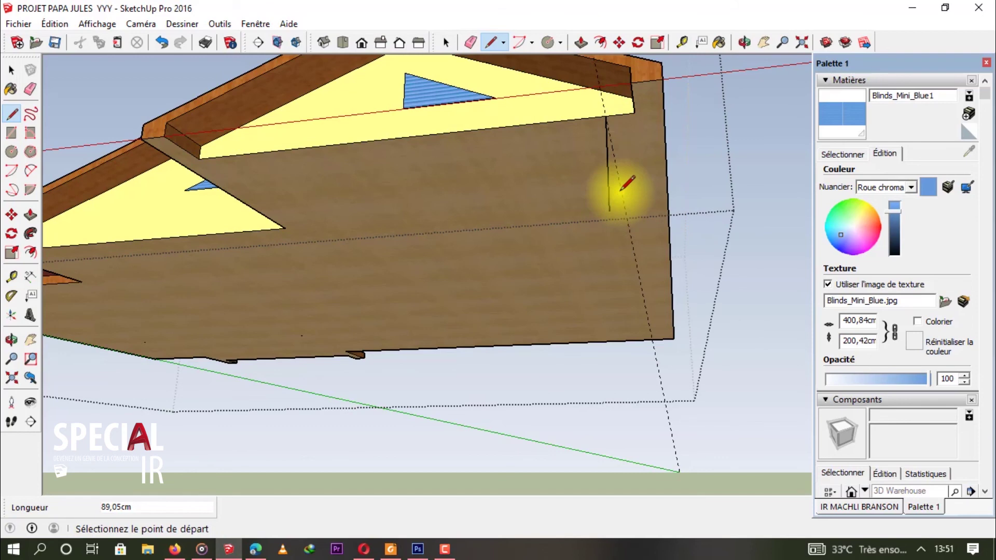
{"action": "key", "text": "e"}
{"action": "middle_click_drag", "start_coordinate": [629, 162], "coordinate": [480, 216]}
{"action": "scroll", "coordinate": [481, 216], "scroll_direction": "down", "scroll_amount": 5}
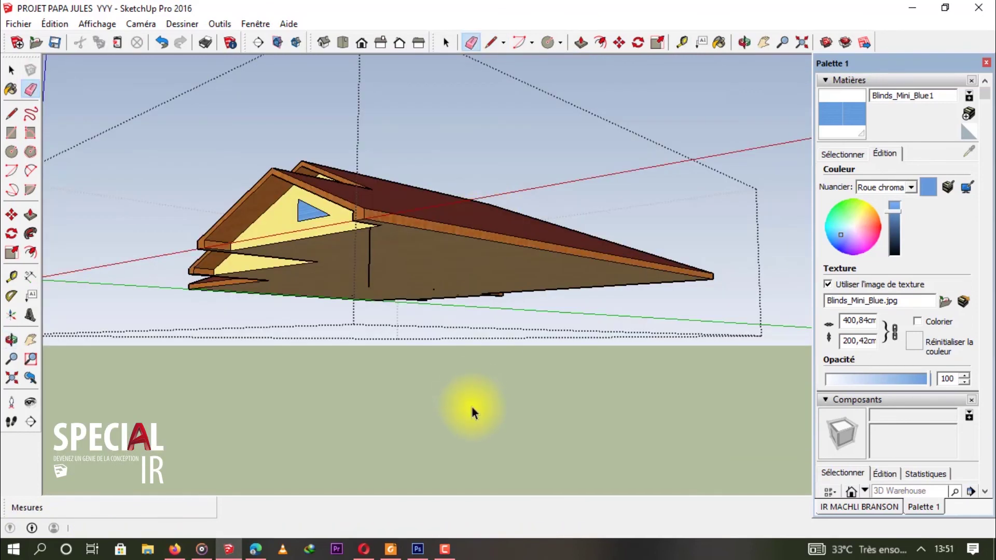
- Move the roof group onto the house, matching the vertical line's upper end to the top of the front wall corner
{"action": "key", "text": "space"}
{"action": "scroll", "coordinate": [370, 232], "scroll_direction": "up", "scroll_amount": 3}
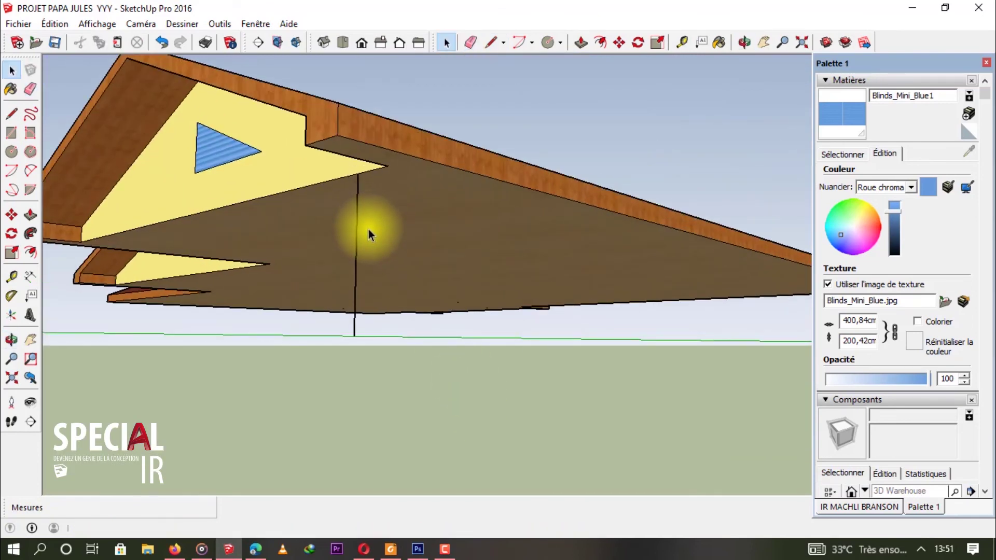
{"action": "key", "text": "m"}
{"action": "scroll", "coordinate": [322, 229], "scroll_direction": "down", "scroll_amount": 6}
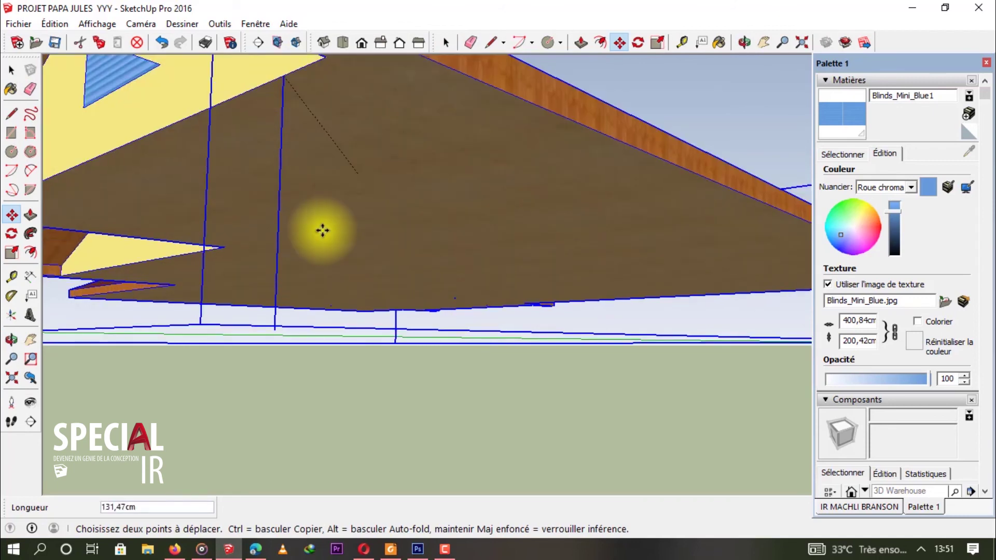
{"action": "middle_click_drag", "start_coordinate": [292, 230], "coordinate": [834, 313]}
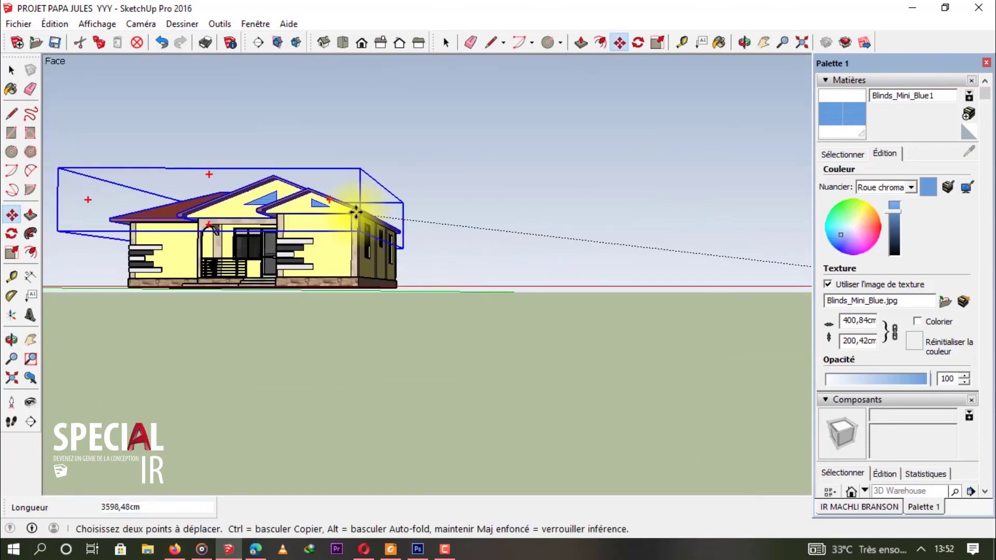
{"action": "left_click", "coordinate": [357, 218]}
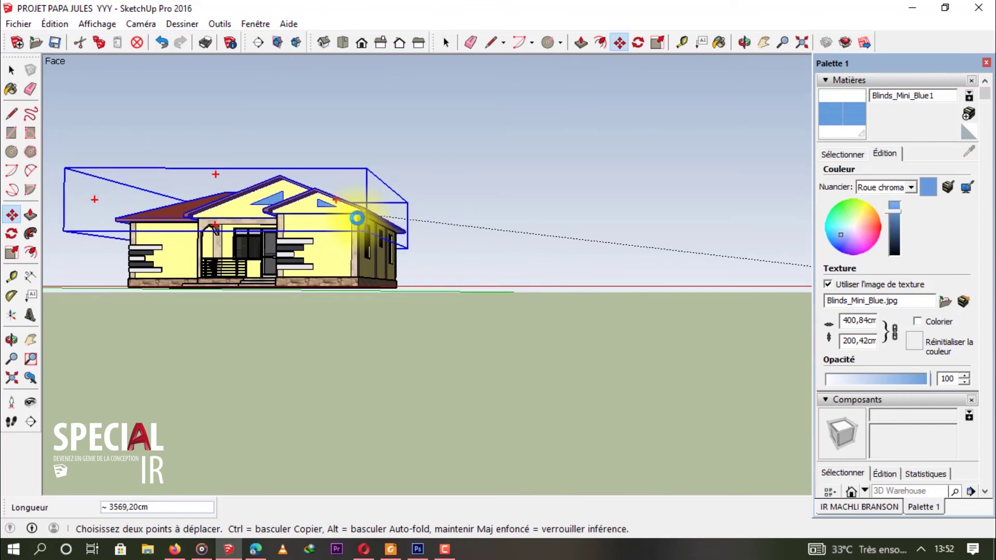
- Open the roof group and delete the vertical reference line at the house's front corner
{"action": "middle_click_drag", "start_coordinate": [356, 217], "coordinate": [343, 321]}
{"action": "scroll", "coordinate": [343, 321], "scroll_direction": "up", "scroll_amount": 8}
{"action": "middle_click_drag", "start_coordinate": [322, 262], "coordinate": [319, 139]}
{"action": "scroll", "coordinate": [332, 145], "scroll_direction": "up", "scroll_amount": 10}
{"action": "key", "text": "space"}
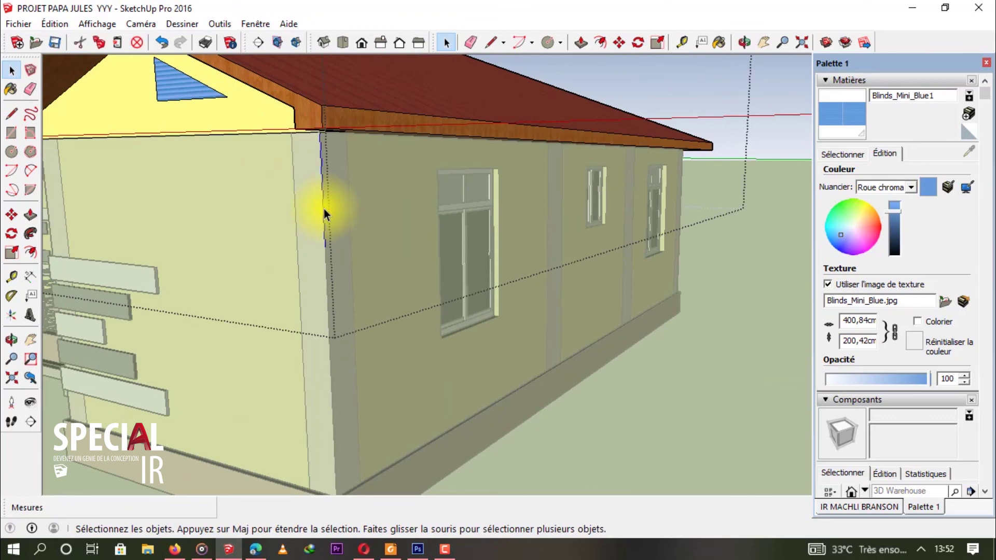
{"action": "scroll", "coordinate": [375, 248], "scroll_direction": "down", "scroll_amount": 10}
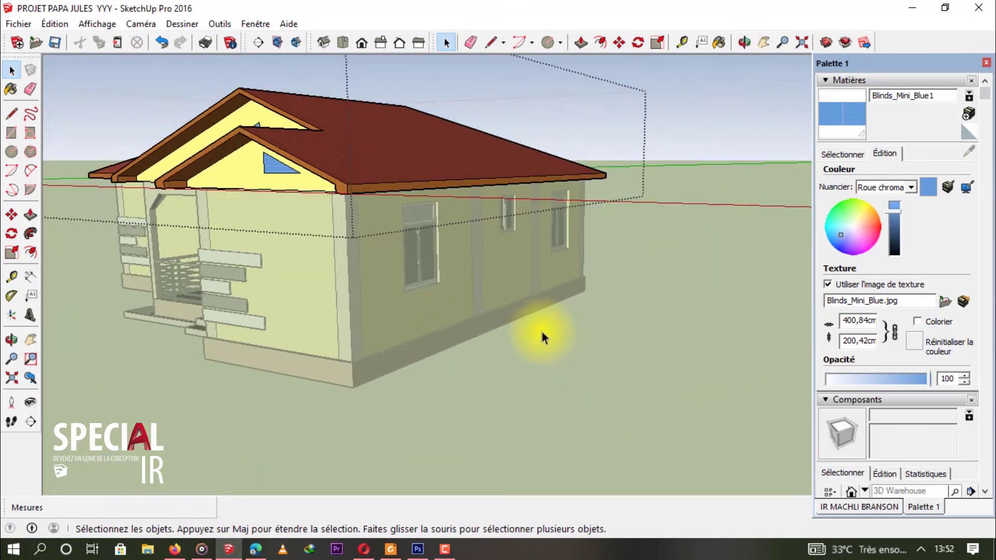
- Close the roof group and examine how the roof sits on the house from the side and front
{"action": "scroll", "coordinate": [546, 337], "scroll_direction": "down", "scroll_amount": 5}
{"action": "middle_click_drag", "start_coordinate": [498, 429], "coordinate": [369, 229]}
{"action": "scroll", "coordinate": [261, 288], "scroll_direction": "up", "scroll_amount": 6}
{"action": "middle_click_drag", "start_coordinate": [261, 289], "coordinate": [337, 261]}
{"action": "scroll", "coordinate": [337, 261], "scroll_direction": "down", "scroll_amount": 3}
{"action": "mouse_move", "coordinate": [407, 251]}
{"action": "middle_mouse_down"}
{"action": "mouse_move", "coordinate": [373, 243]}
{"action": "mouse_move", "coordinate": [413, 240]}
{"action": "middle_mouse_up"}
{"action": "scroll", "coordinate": [211, 256], "scroll_direction": "down", "scroll_amount": 3}
{"action": "middle_click_drag", "start_coordinate": [211, 255], "coordinate": [472, 211]}
{"action": "scroll", "coordinate": [501, 283], "scroll_direction": "up", "scroll_amount": 3}
{"action": "middle_click_drag", "start_coordinate": [558, 204], "coordinate": [548, 181]}
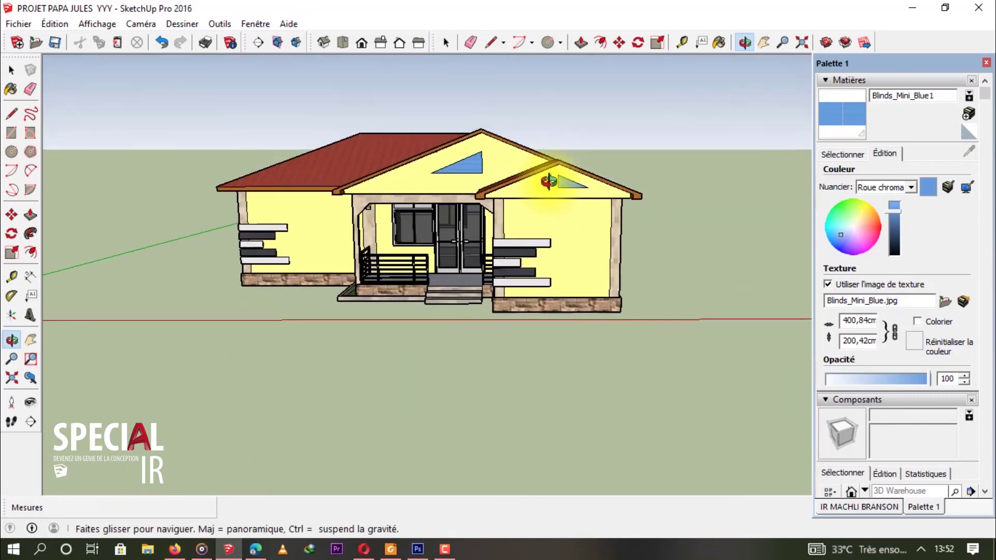